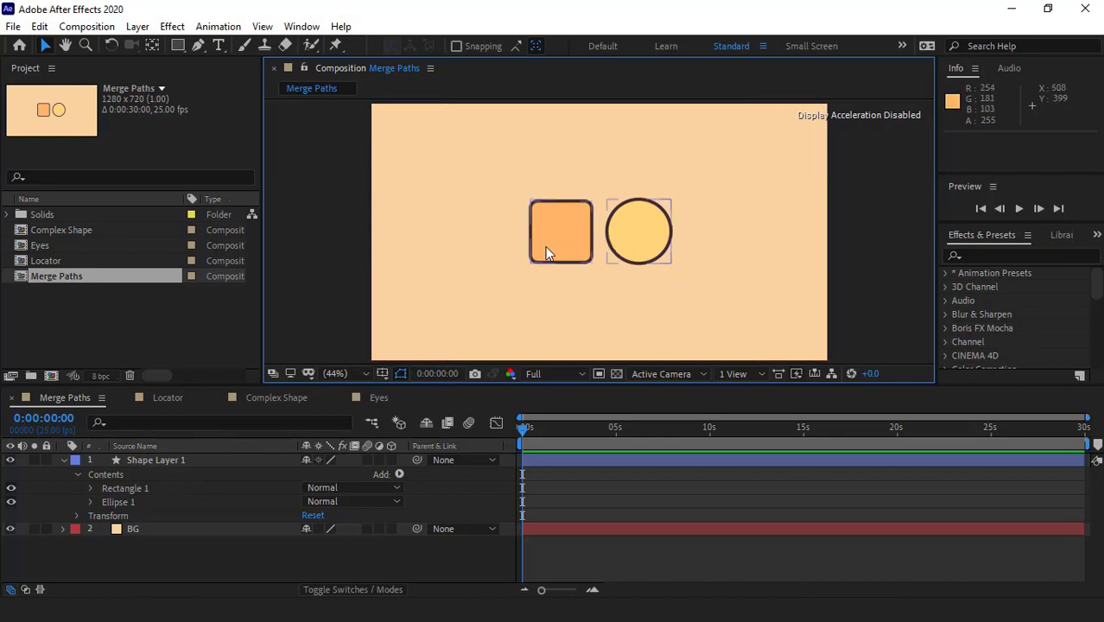
Add a Merge Paths operator to the contents of Shape Layer 1, which hold the rectangle and the ellipse.
{"action": "left_click", "coordinate": [130, 489]}
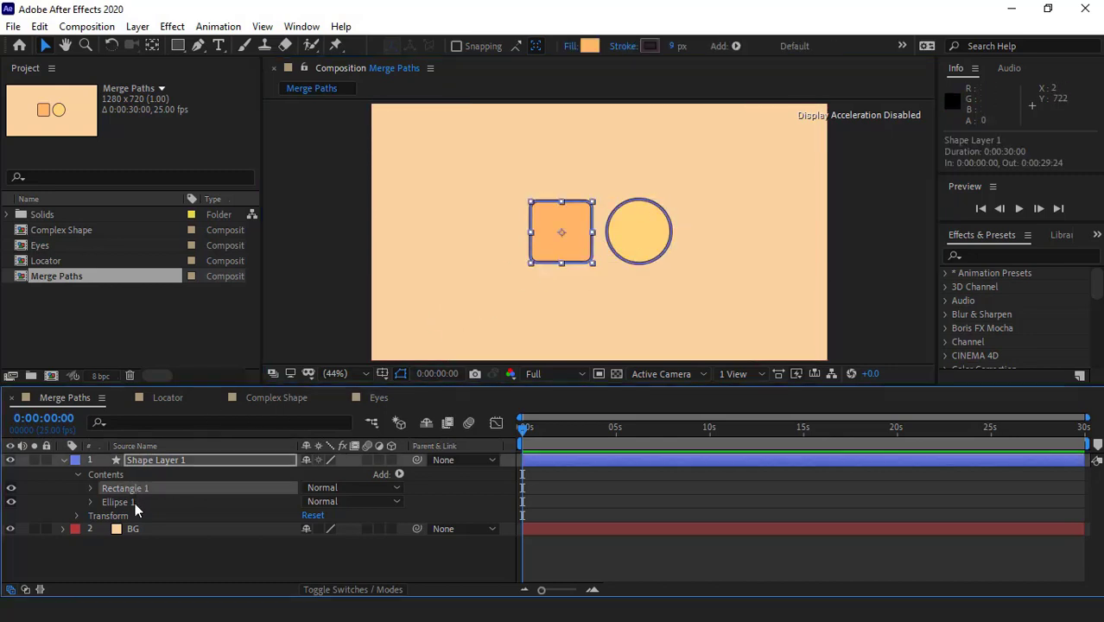
{"action": "left_click", "coordinate": [135, 503]}
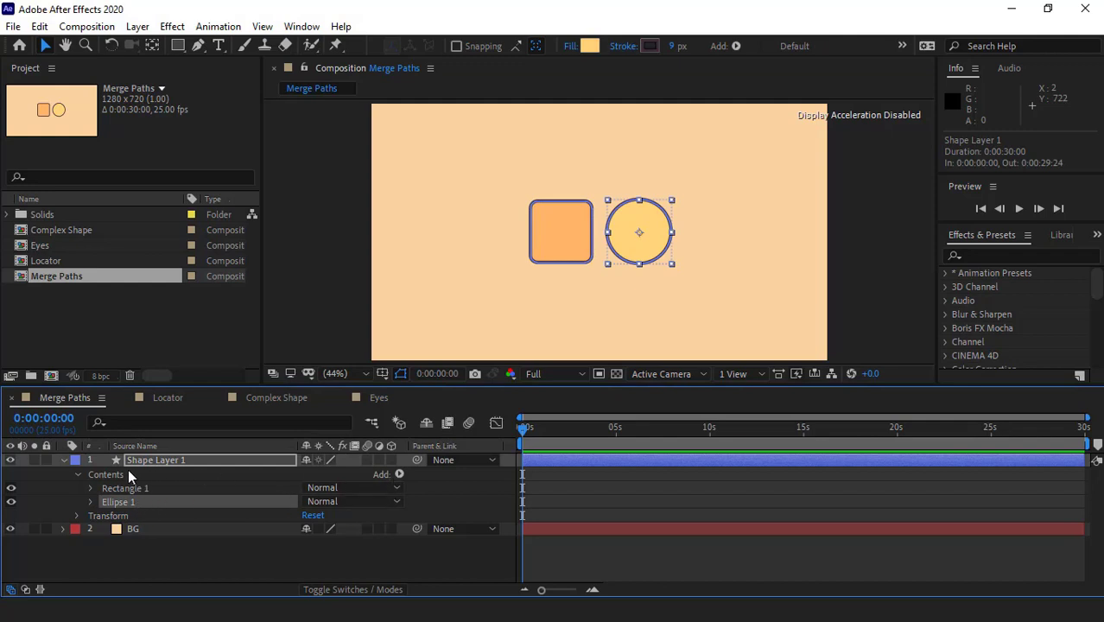
{"action": "left_click", "coordinate": [398, 475]}
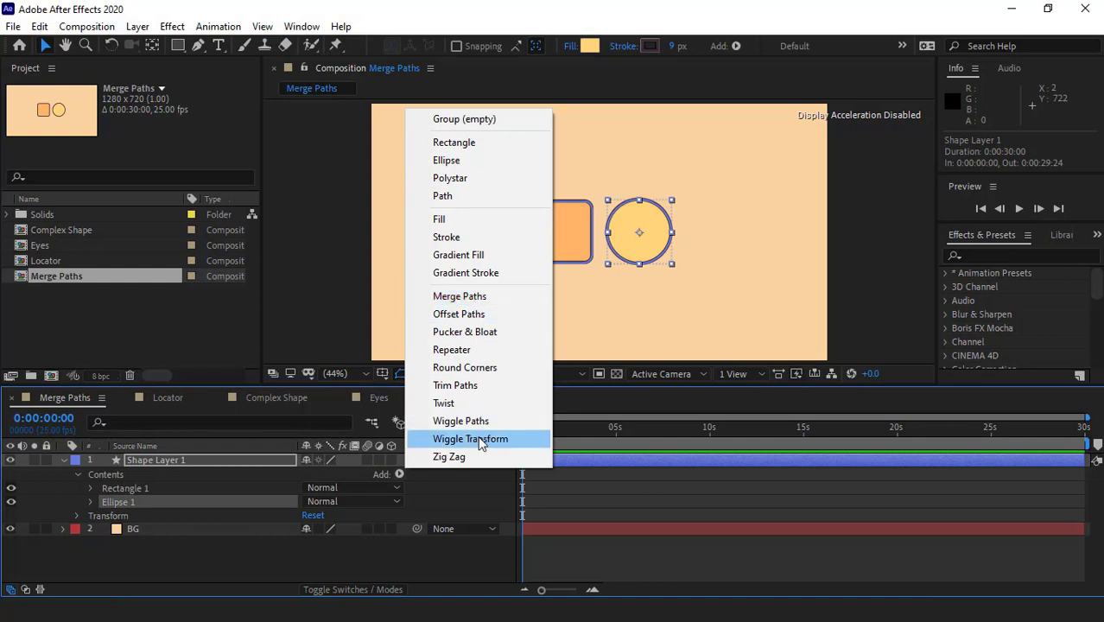
{"action": "left_click", "coordinate": [460, 298]}
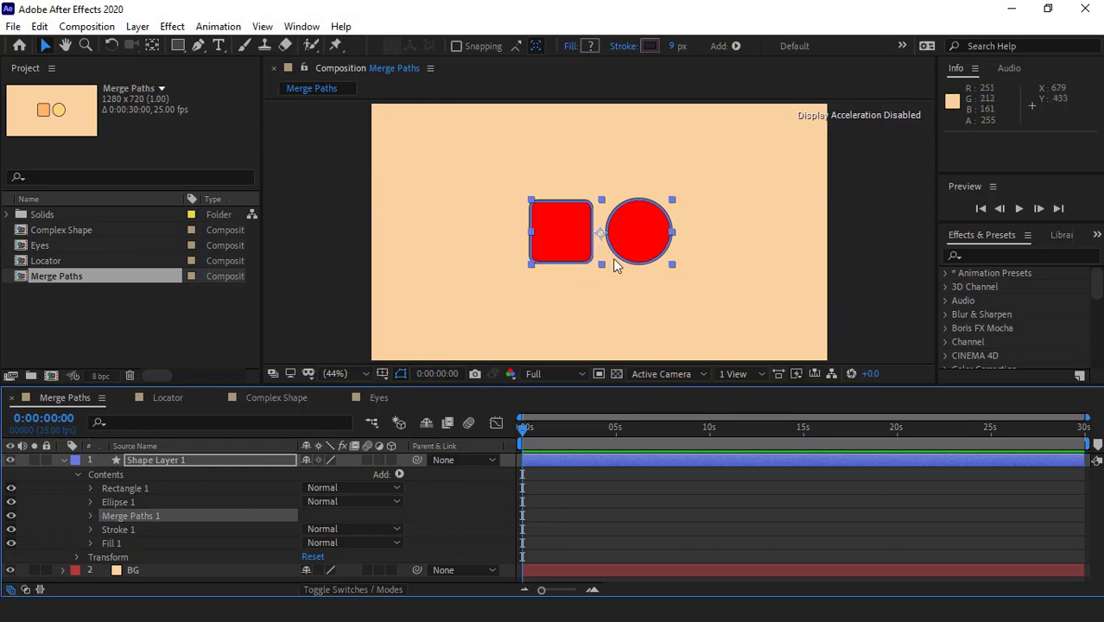
Hide Fill 1 so only the outlines show, and expand the properties of Merge Paths 1.
{"action": "left_click", "coordinate": [130, 541]}
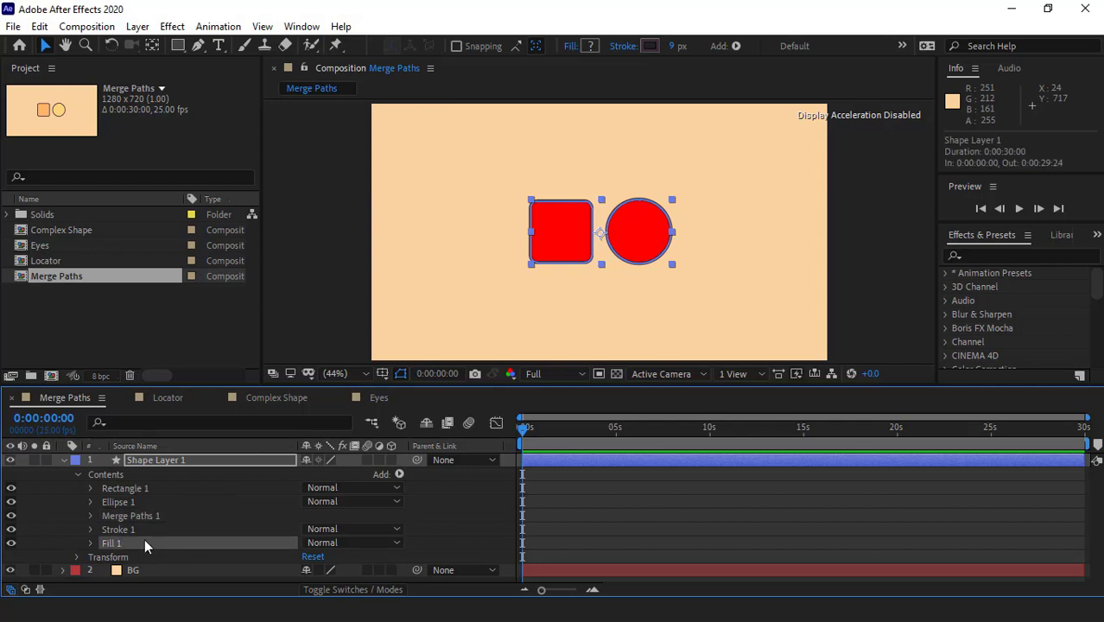
{"action": "left_click", "coordinate": [10, 543]}
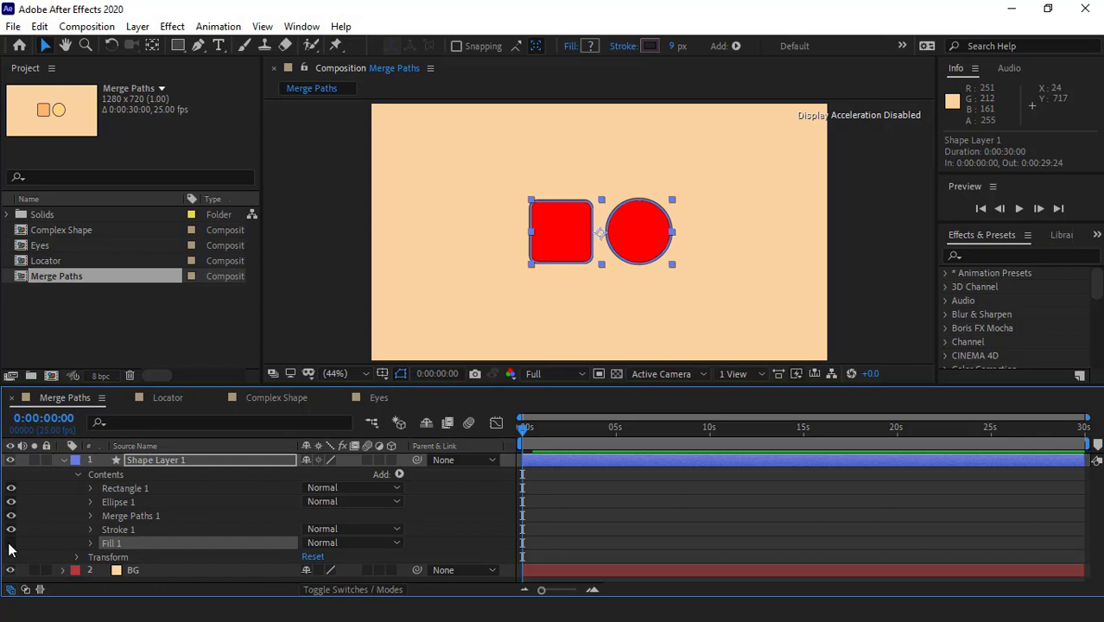
{"action": "left_click", "coordinate": [92, 516]}
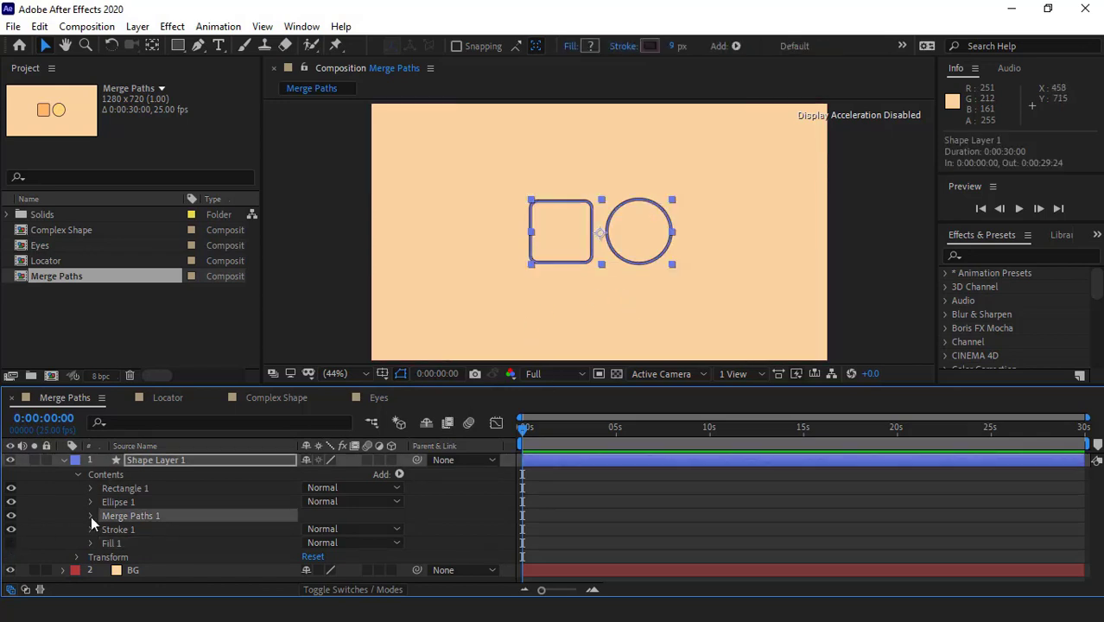
{"action": "left_click", "coordinate": [91, 515]}
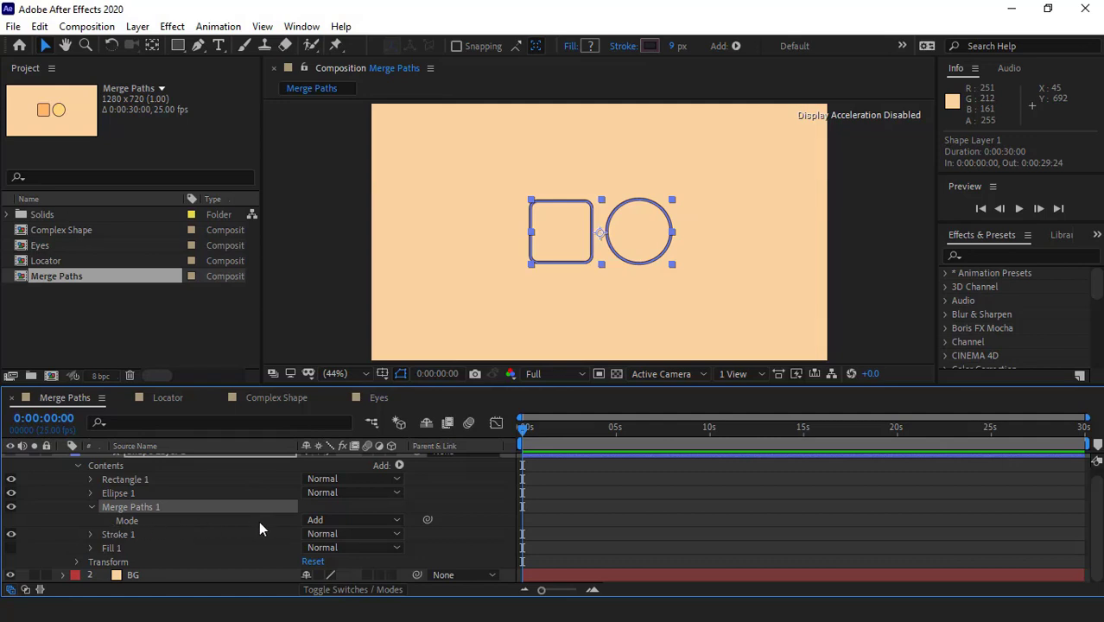
Set the mode of Merge Paths 1 to Merge.
{"action": "left_click", "coordinate": [333, 521]}
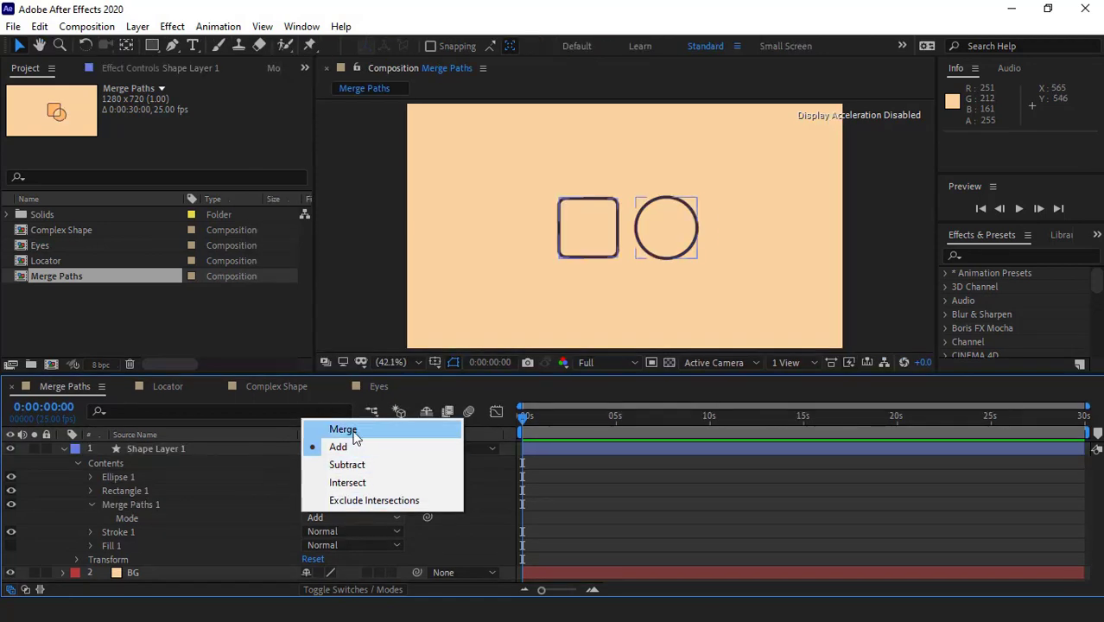
{"action": "left_click", "coordinate": [353, 430]}
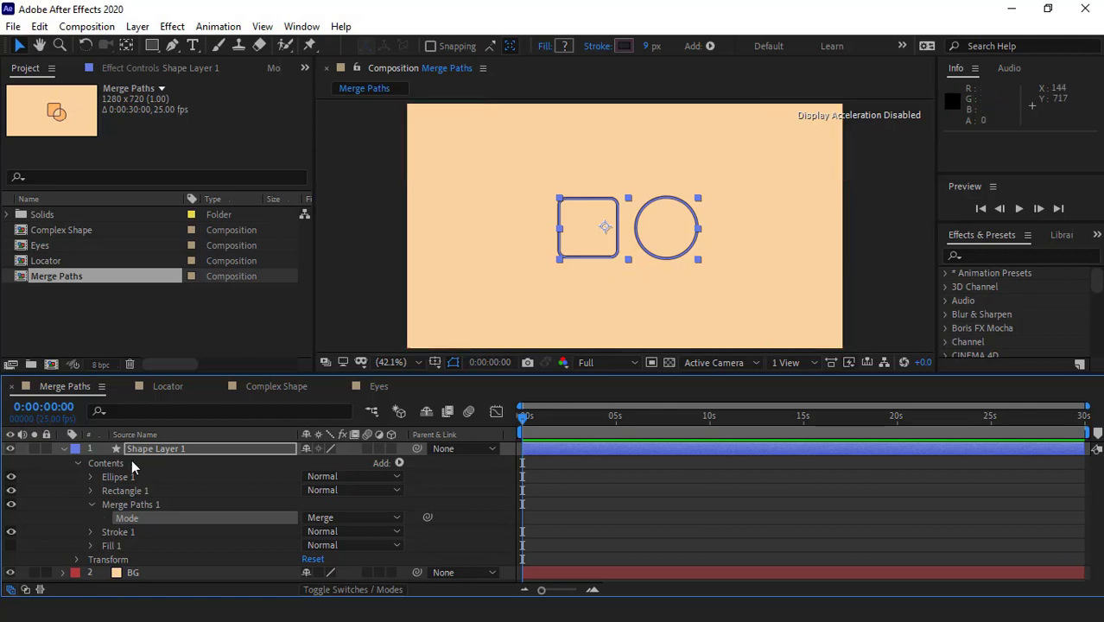
{"action": "left_click", "coordinate": [96, 517]}
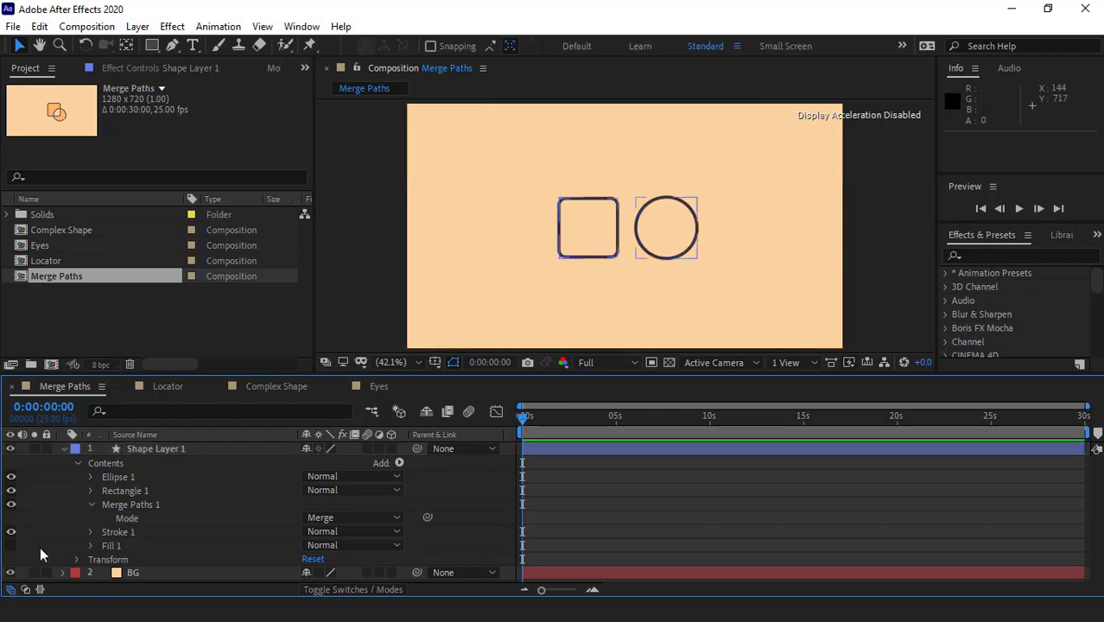
Show Fill 1 and turn off Merge Paths 1 on the shape layer.
{"action": "left_click", "coordinate": [11, 545]}
{"action": "left_click", "coordinate": [84, 506]}
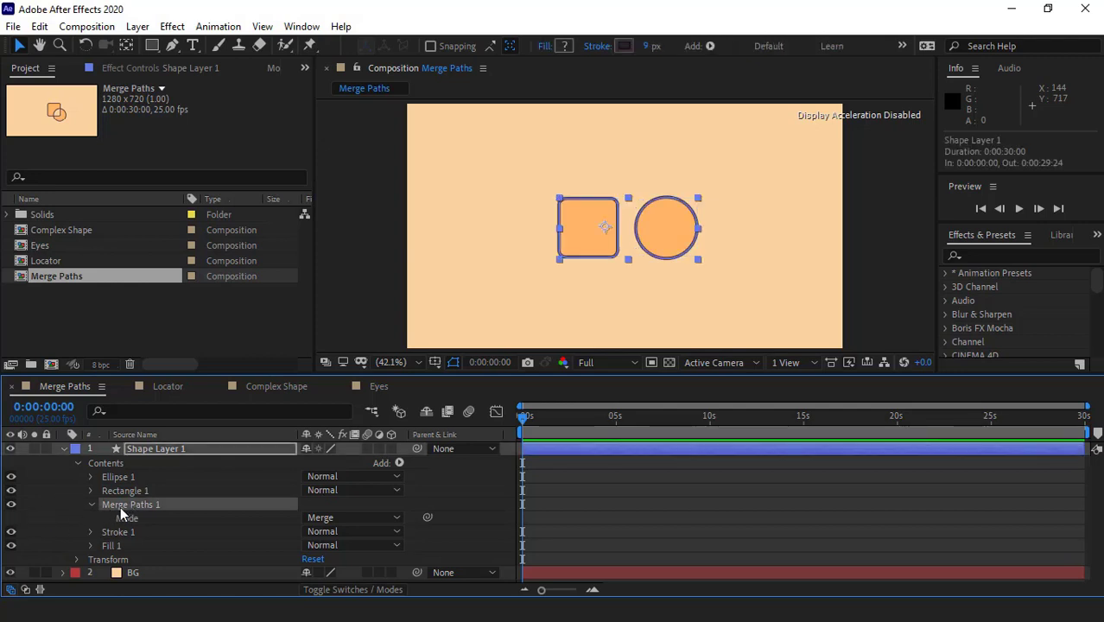
{"action": "left_click", "coordinate": [10, 503]}
{"action": "left_click", "coordinate": [121, 477]}
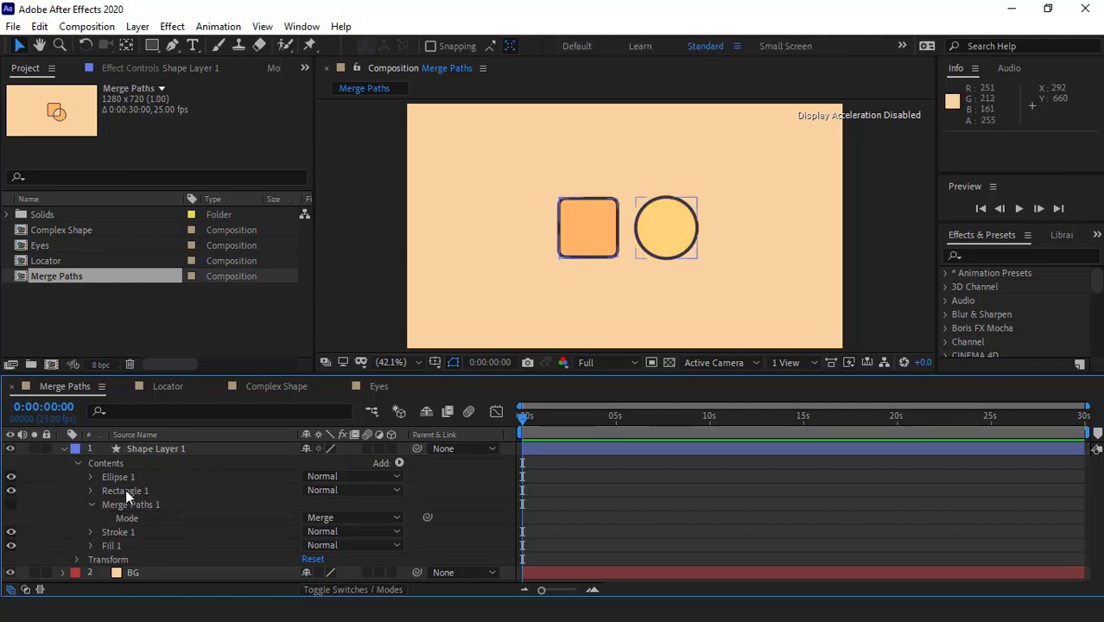
Move Rectangle 1 horizontally so it overlaps the left half of the circle.
{"action": "left_click", "coordinate": [141, 490]}
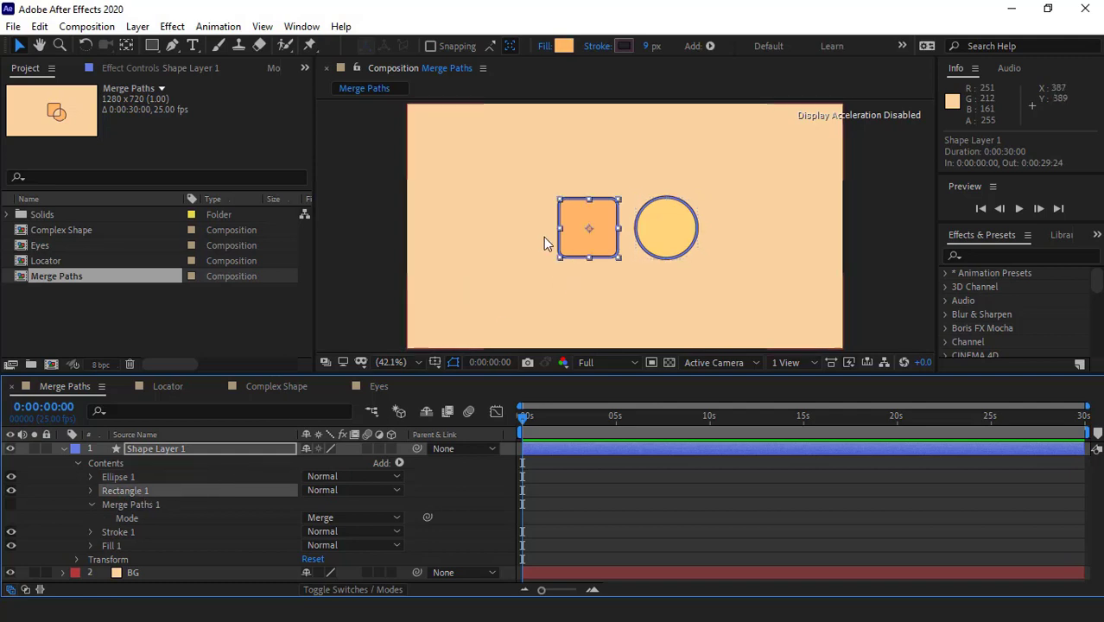
{"action": "left_click_drag", "start_coordinate": [584, 240], "coordinate": [629, 242]}
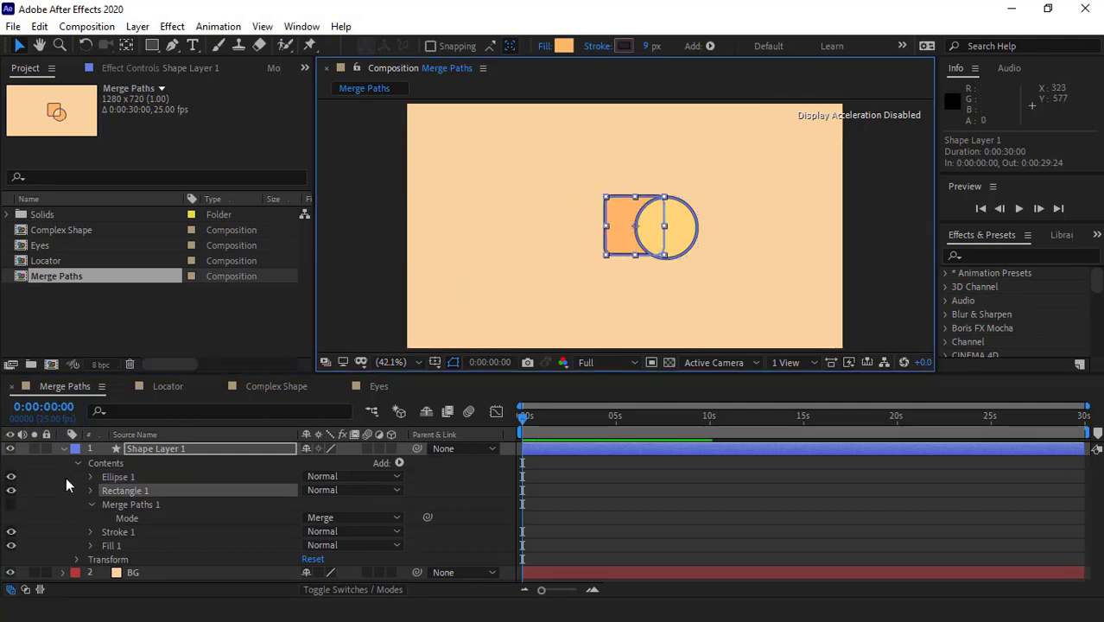
{"action": "left_click", "coordinate": [631, 279]}
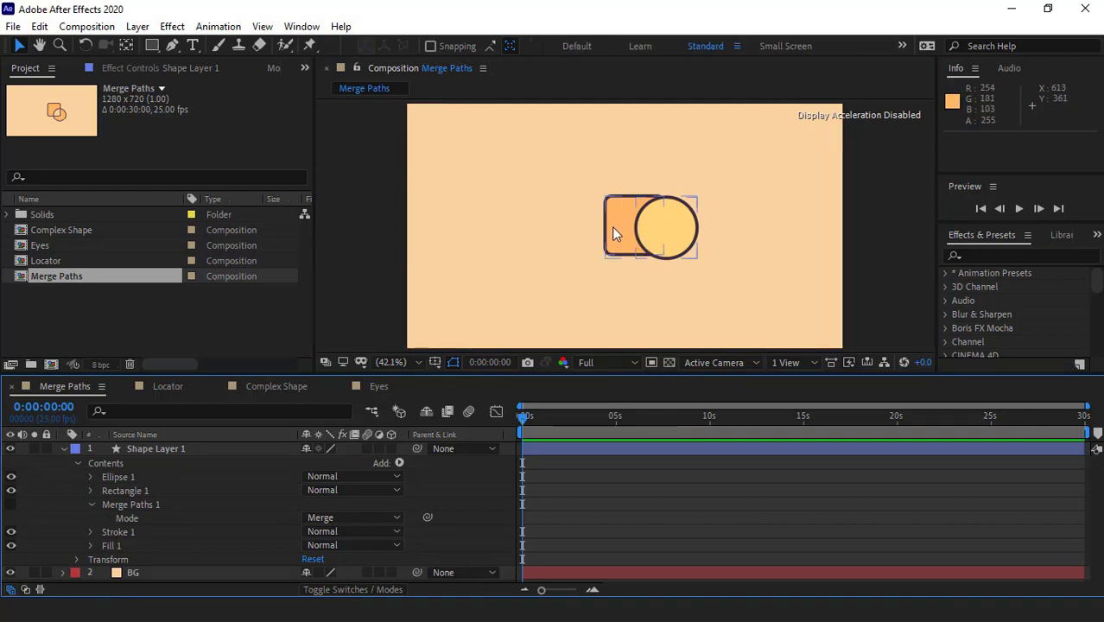
Turn Merge Paths 1 back on for the overlapping rectangle and circle, and clear the selection.
{"action": "left_click", "coordinate": [130, 504]}
{"action": "left_click", "coordinate": [10, 504]}
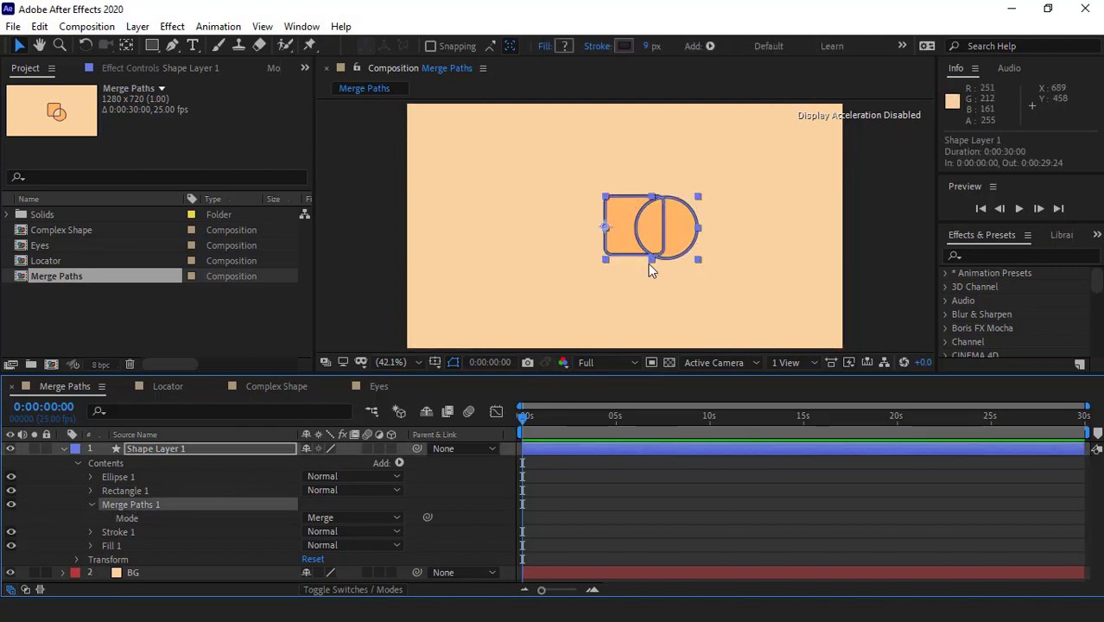
{"action": "left_click", "coordinate": [654, 340]}
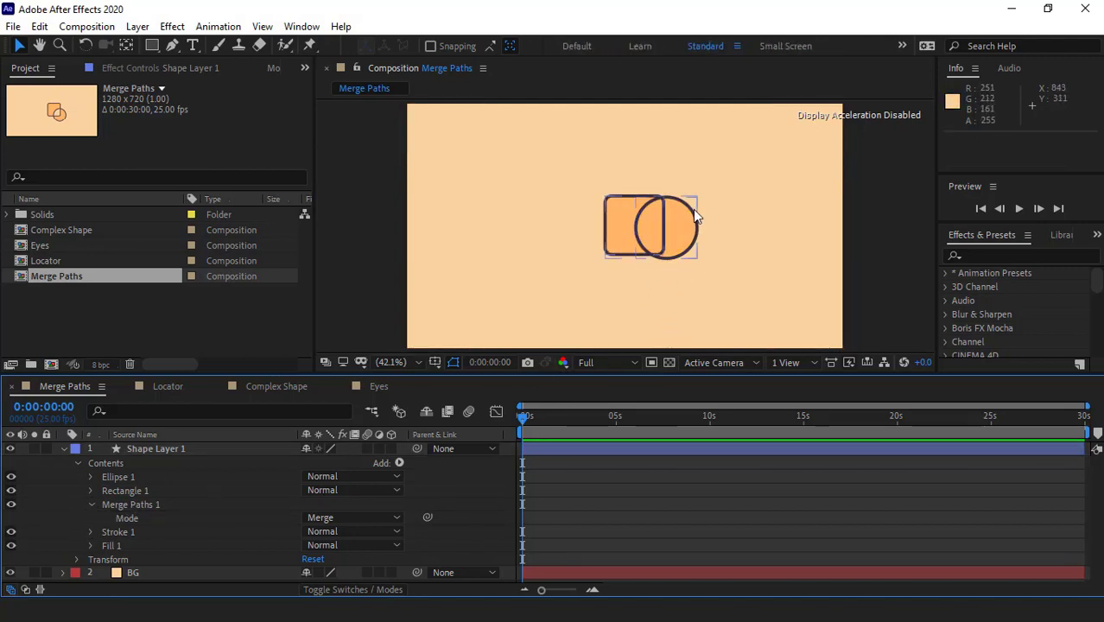
Hide Fill 1 again to leave only the outlines of the overlapping shapes.
{"action": "left_click", "coordinate": [117, 545]}
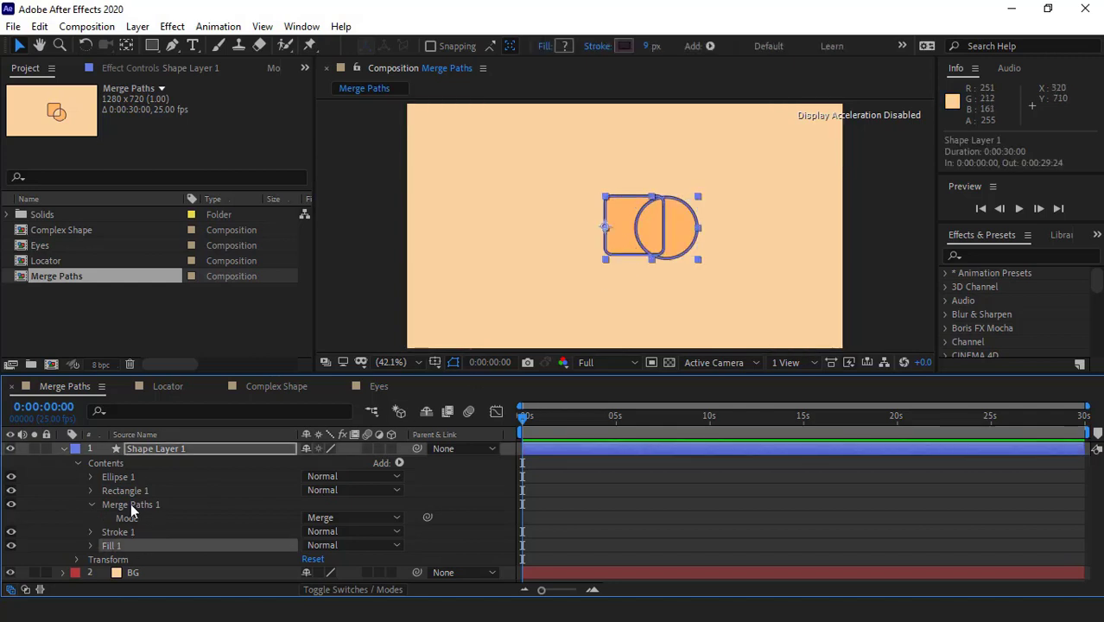
{"action": "left_click", "coordinate": [549, 335]}
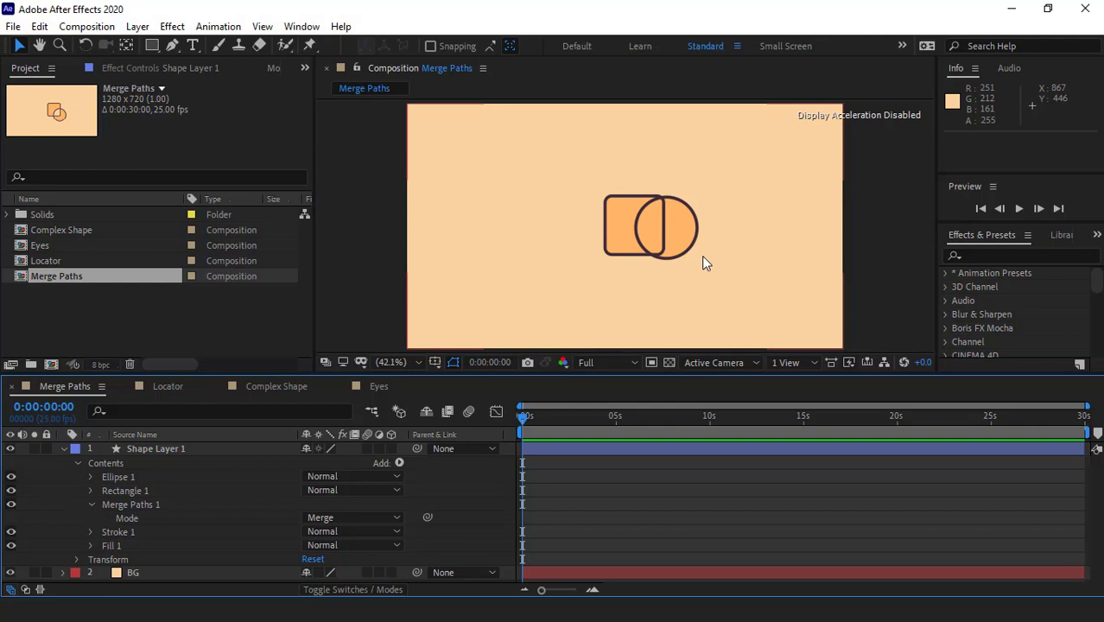
{"action": "left_click", "coordinate": [276, 504]}
{"action": "left_click", "coordinate": [50, 511]}
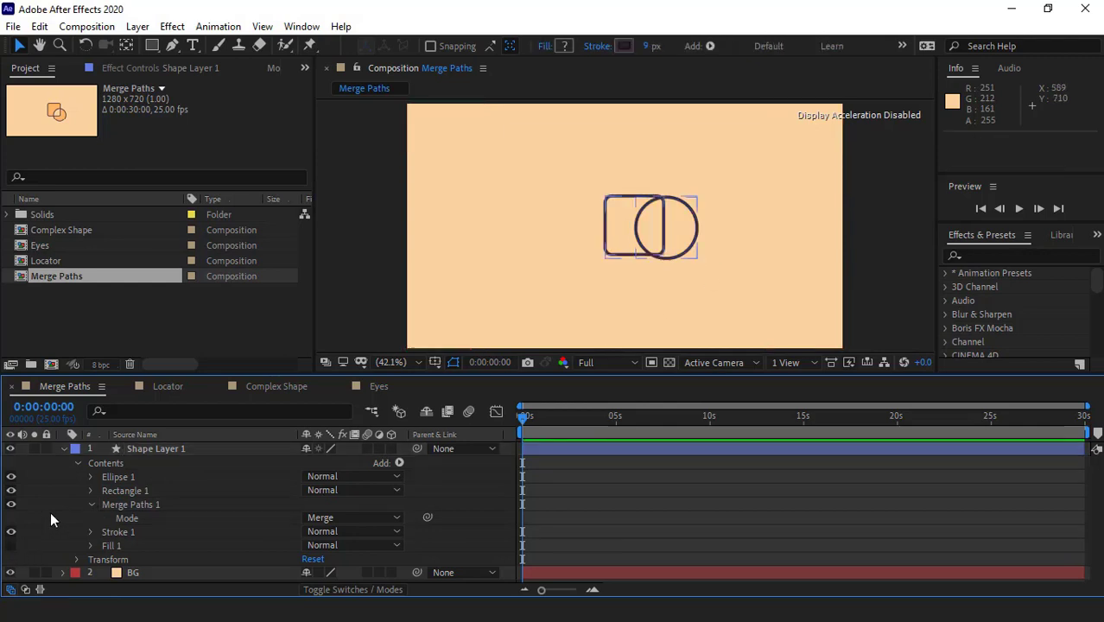
Move Rectangle 1 back to the left, clear of the circle, and set the Merge Paths 1 mode to Add.
{"action": "left_click", "coordinate": [125, 491]}
{"action": "left_click_drag", "start_coordinate": [628, 242], "coordinate": [581, 239]}
{"action": "left_click", "coordinate": [352, 518]}
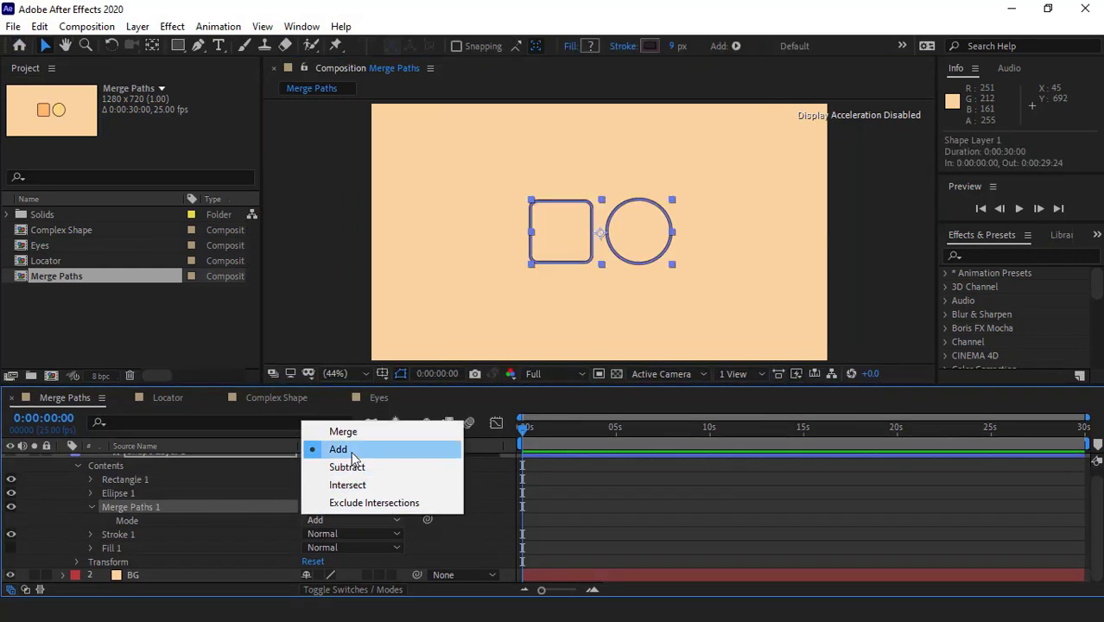
Move Rectangle 1 right until it overlaps about half of the circle at the same height.
{"action": "left_click", "coordinate": [142, 480]}
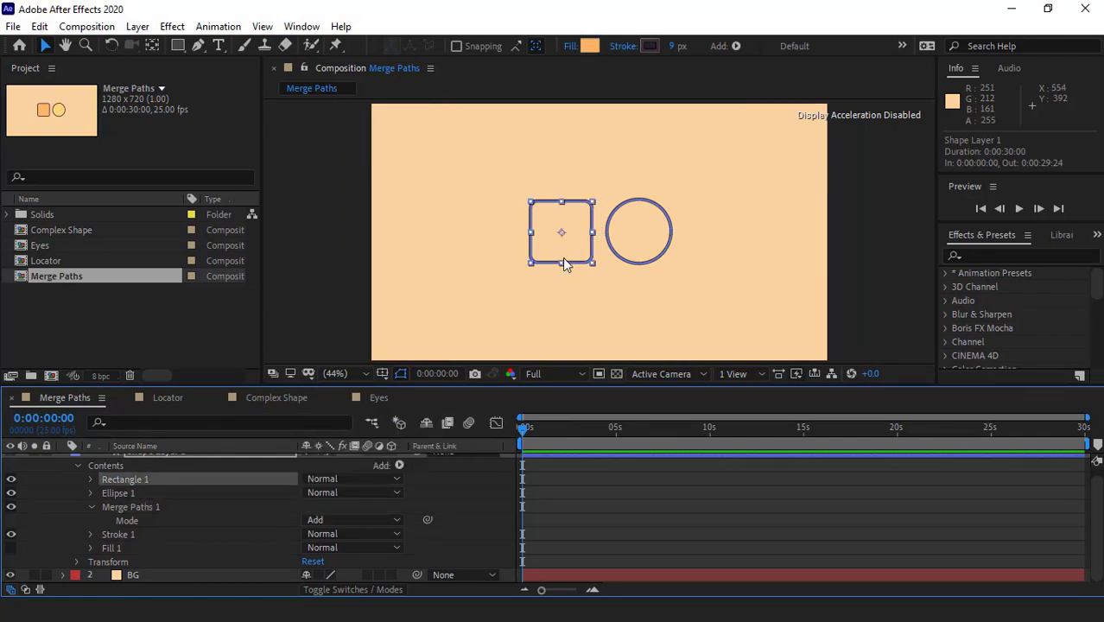
{"action": "left_click_drag", "start_coordinate": [563, 258], "coordinate": [592, 245]}
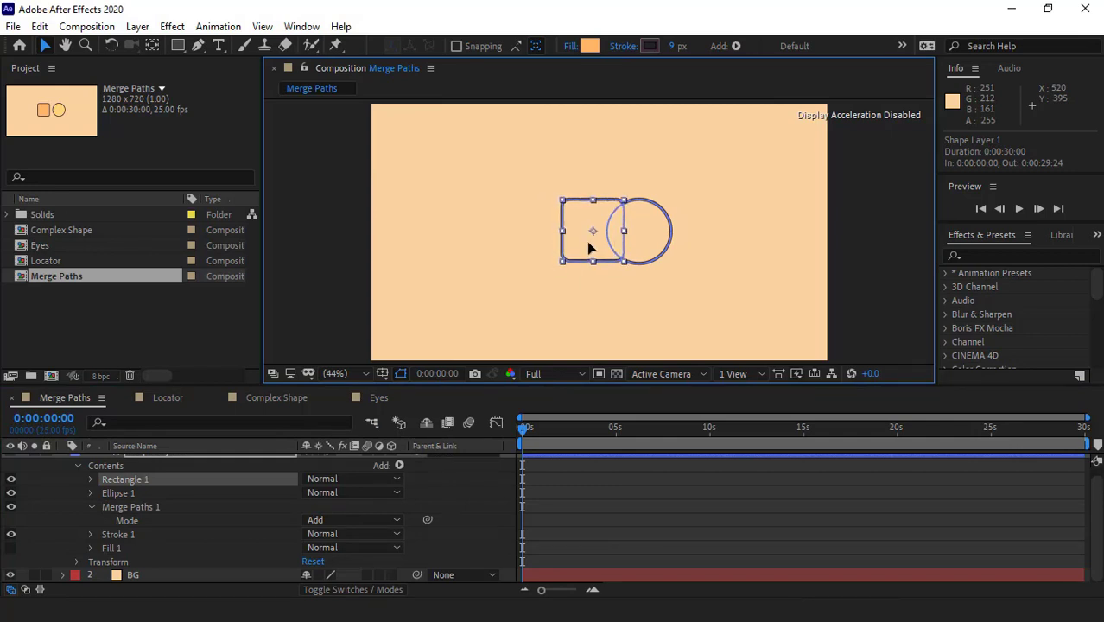
{"action": "left_click", "coordinate": [229, 449]}
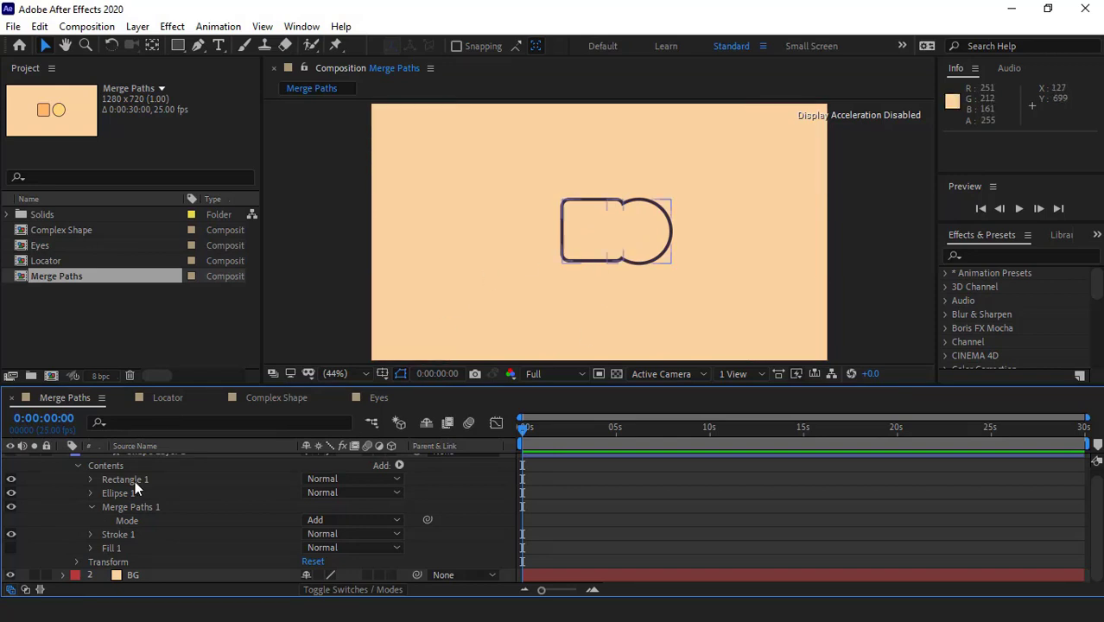
{"action": "left_click", "coordinate": [134, 480]}
{"action": "left_click_drag", "start_coordinate": [599, 246], "coordinate": [617, 248]}
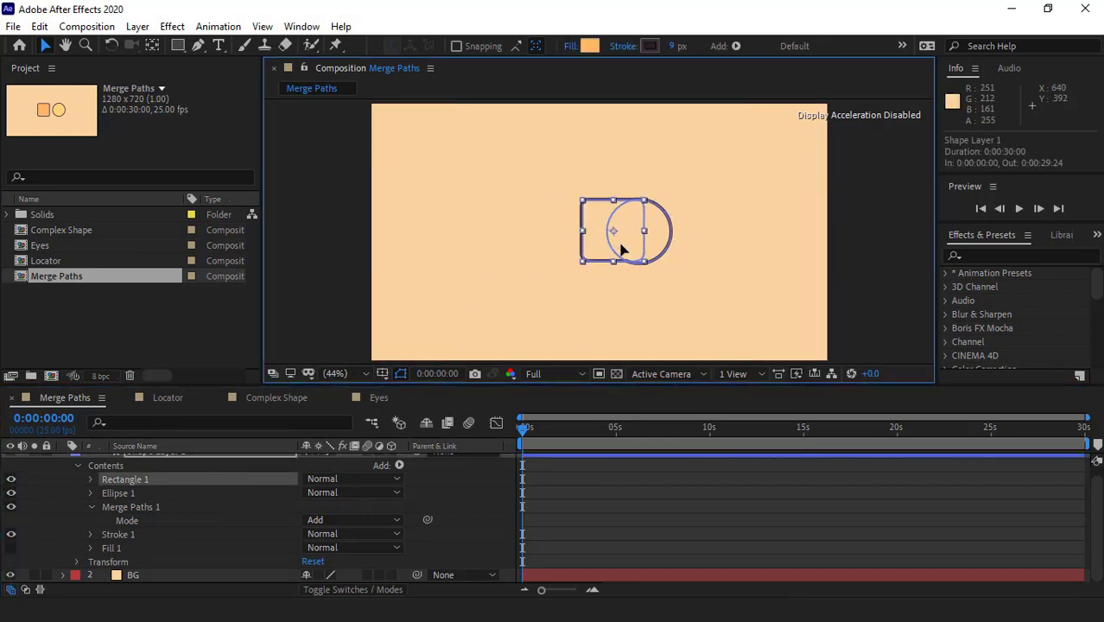
{"action": "left_click", "coordinate": [82, 504]}
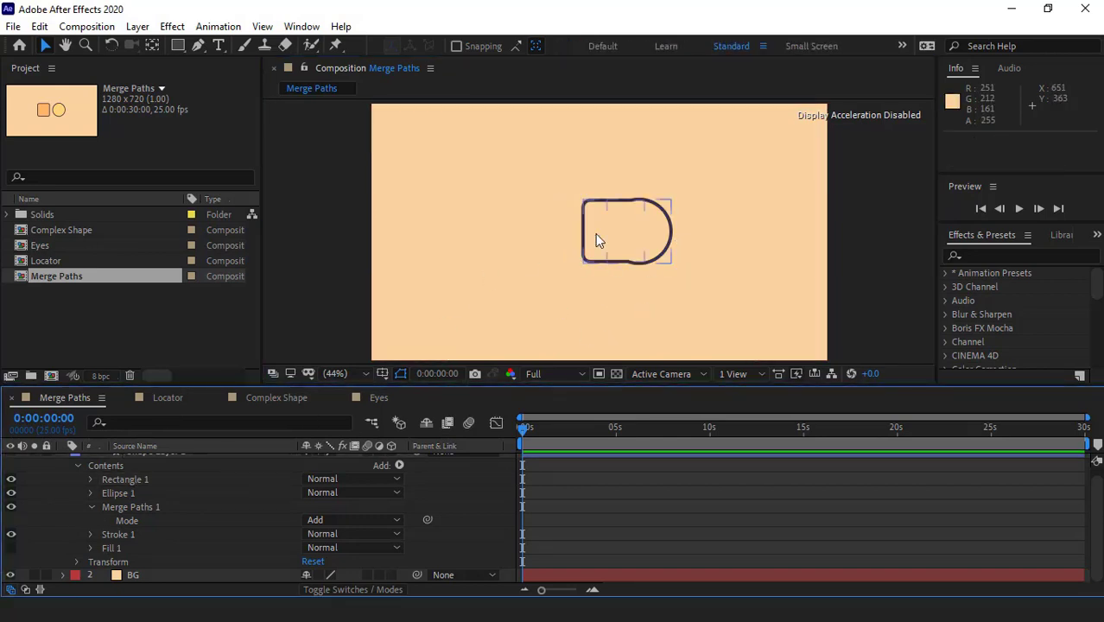
Move the circle slightly down so it overlaps the lower-right corner of the rectangle.
{"action": "double_click", "coordinate": [645, 259]}
{"action": "left_click_drag", "start_coordinate": [659, 252], "coordinate": [663, 272]}
{"action": "left_click", "coordinate": [48, 565]}
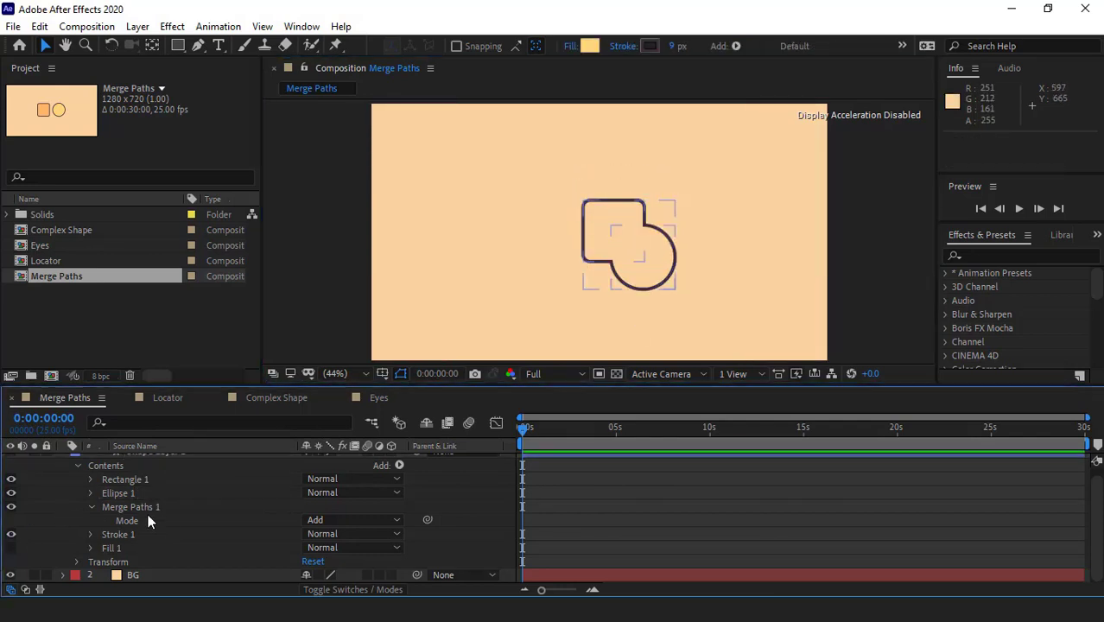
Show Fill 1 and change its colour to the orange sampled from the square in the composition thumbnail.
{"action": "left_click", "coordinate": [11, 548]}
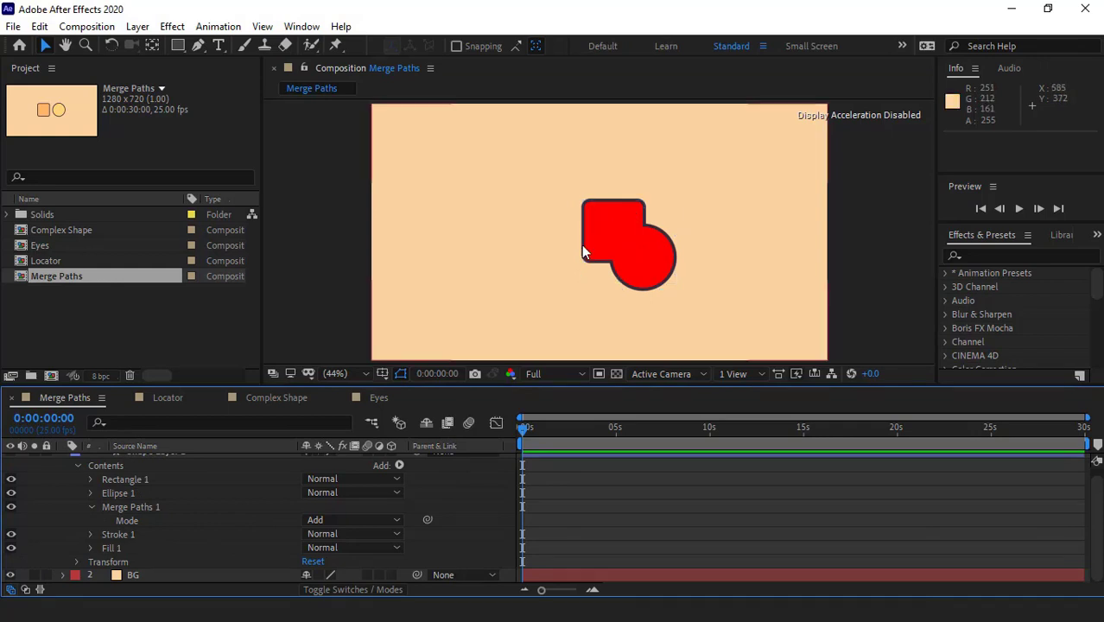
{"action": "left_click", "coordinate": [126, 550]}
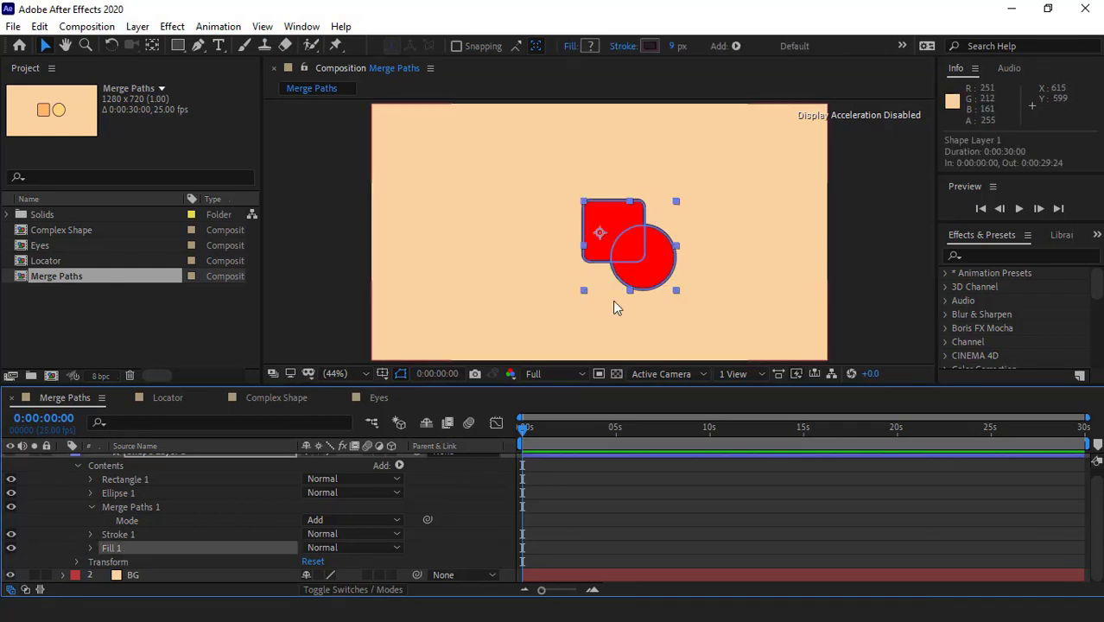
{"action": "left_click", "coordinate": [91, 548]}
{"action": "scroll", "coordinate": [204, 554], "scroll_direction": "down", "scroll_amount": 1}
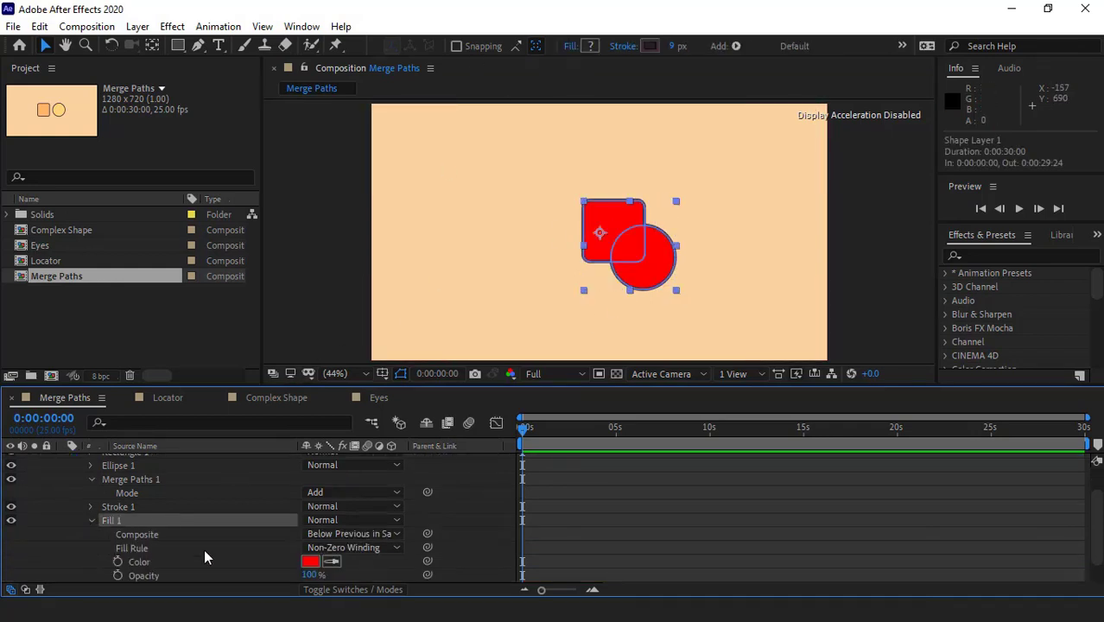
{"action": "left_click", "coordinate": [335, 562]}
{"action": "left_click", "coordinate": [43, 110]}
{"action": "key", "text": "F2"}
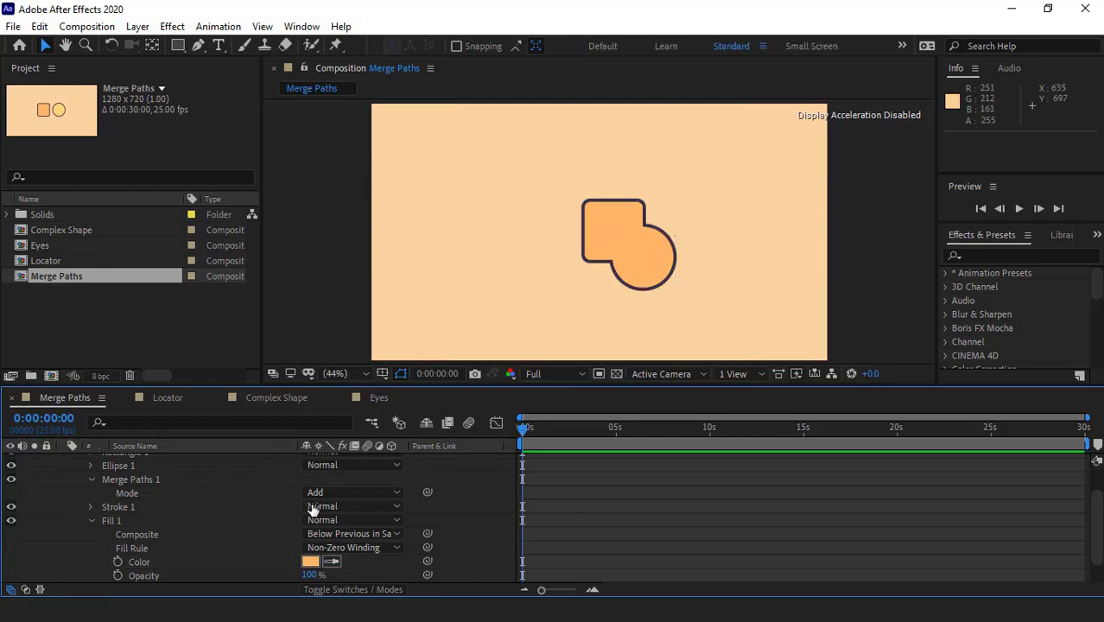
Set the mode of Merge Paths 1 to Subtract.
{"action": "left_click", "coordinate": [345, 492]}
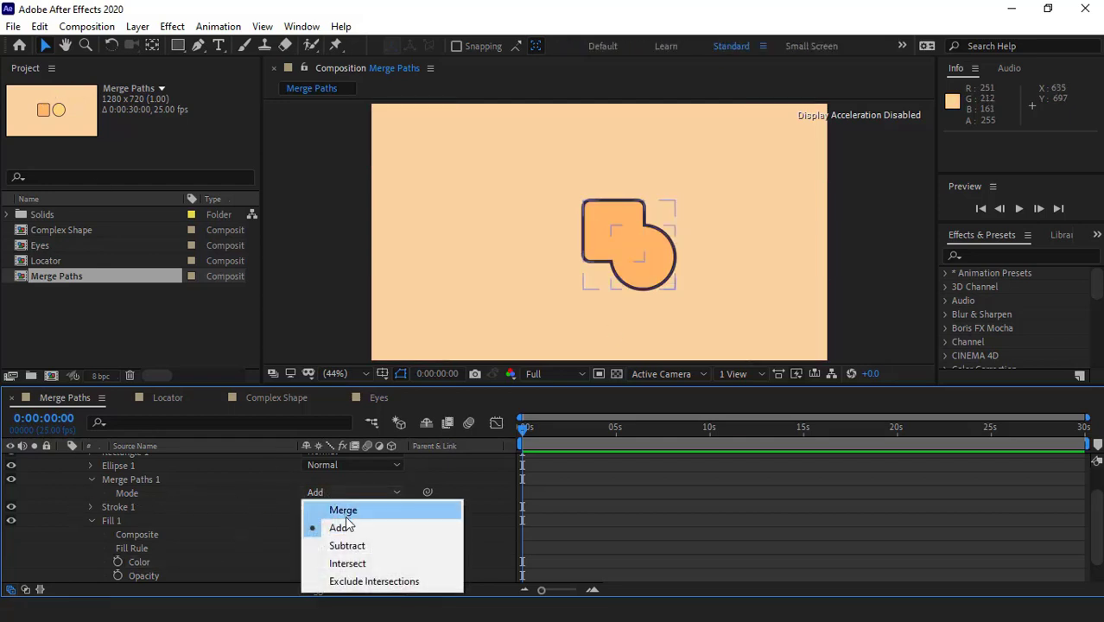
{"action": "left_click", "coordinate": [350, 546]}
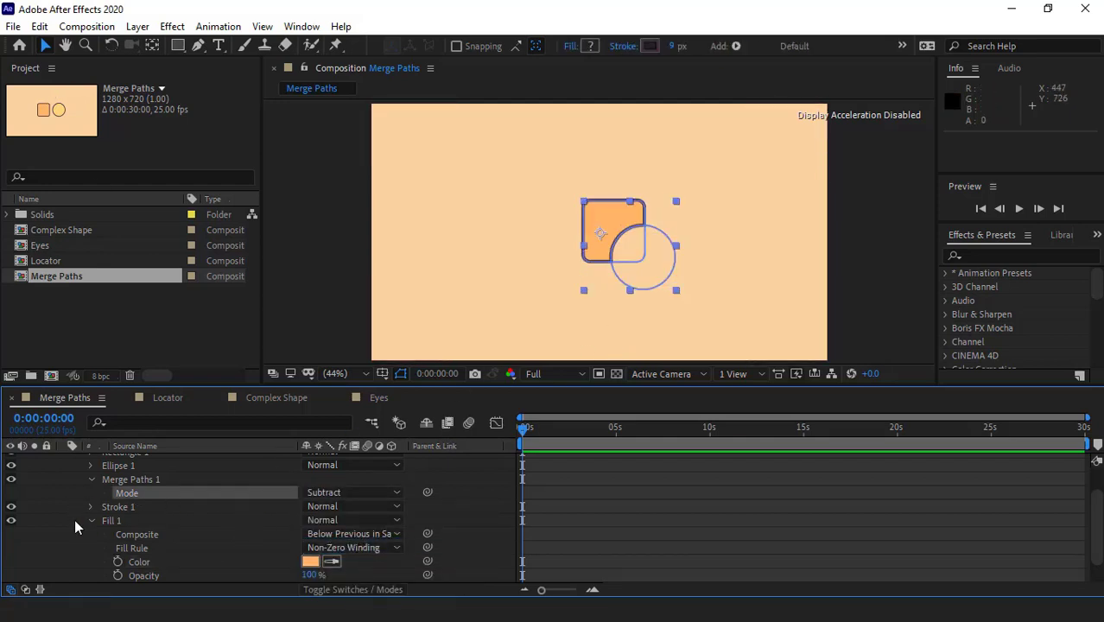
Move Ellipse 1 above Rectangle 1 in Shape Layer 1's contents so the rectangle is subtracted from the circle.
{"action": "scroll", "coordinate": [75, 518], "scroll_direction": "up", "scroll_amount": 2}
{"action": "left_click", "coordinate": [130, 489]}
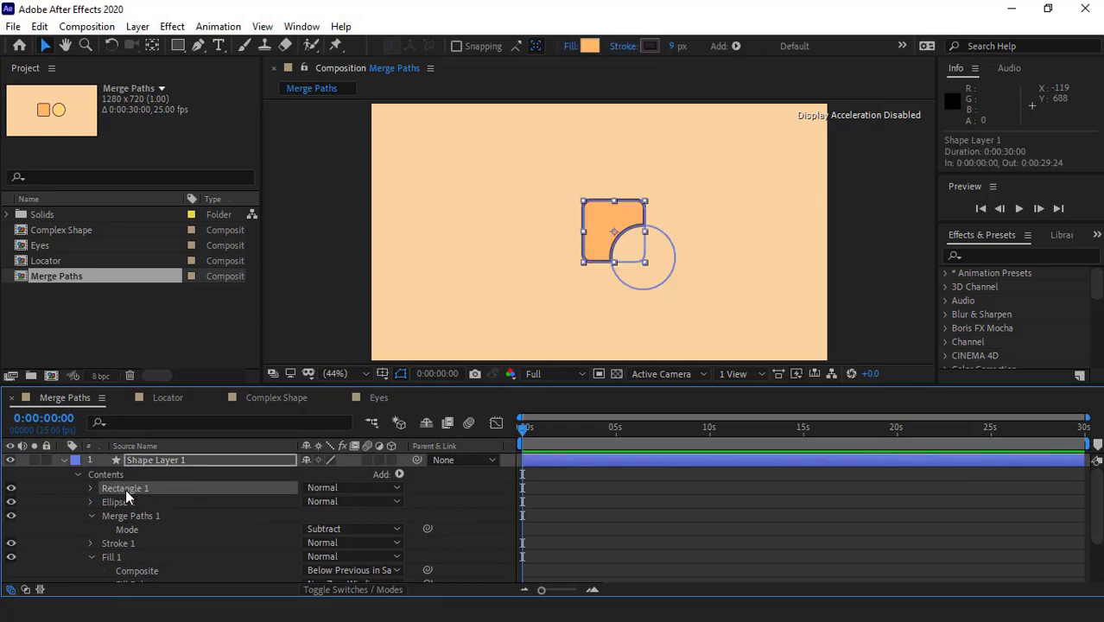
{"action": "left_click", "coordinate": [126, 502]}
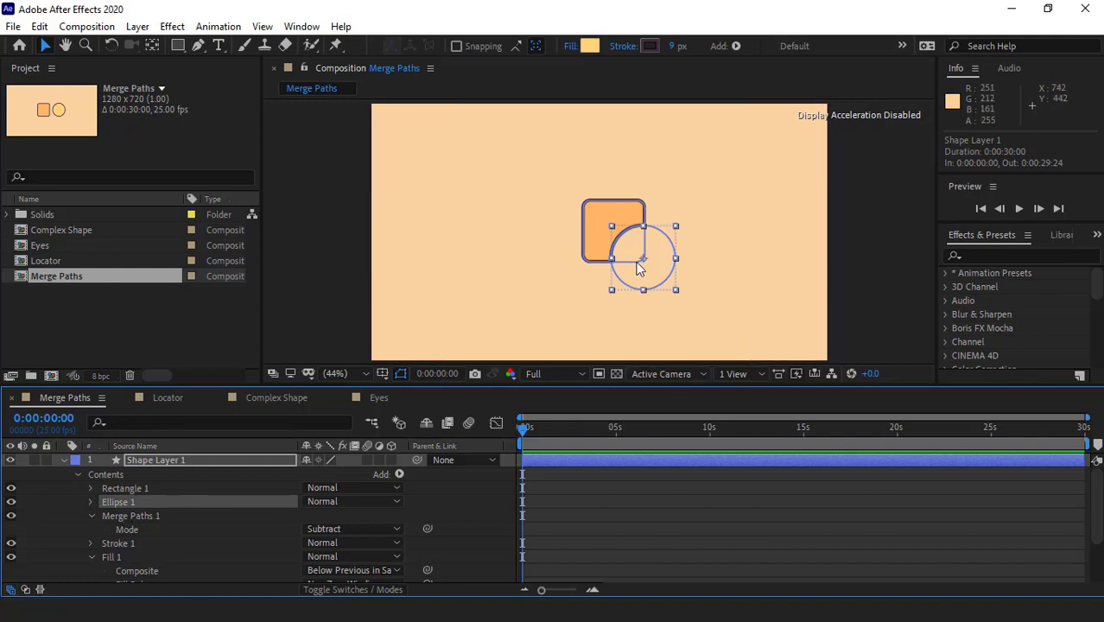
{"action": "left_click", "coordinate": [427, 466]}
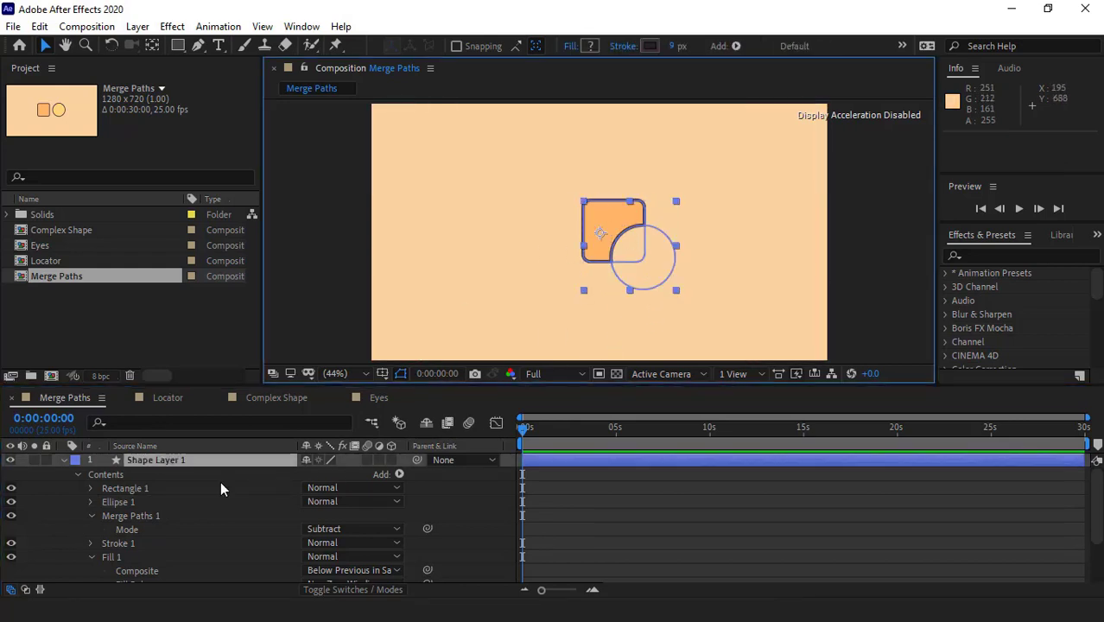
{"action": "left_click_drag", "start_coordinate": [121, 502], "coordinate": [118, 484]}
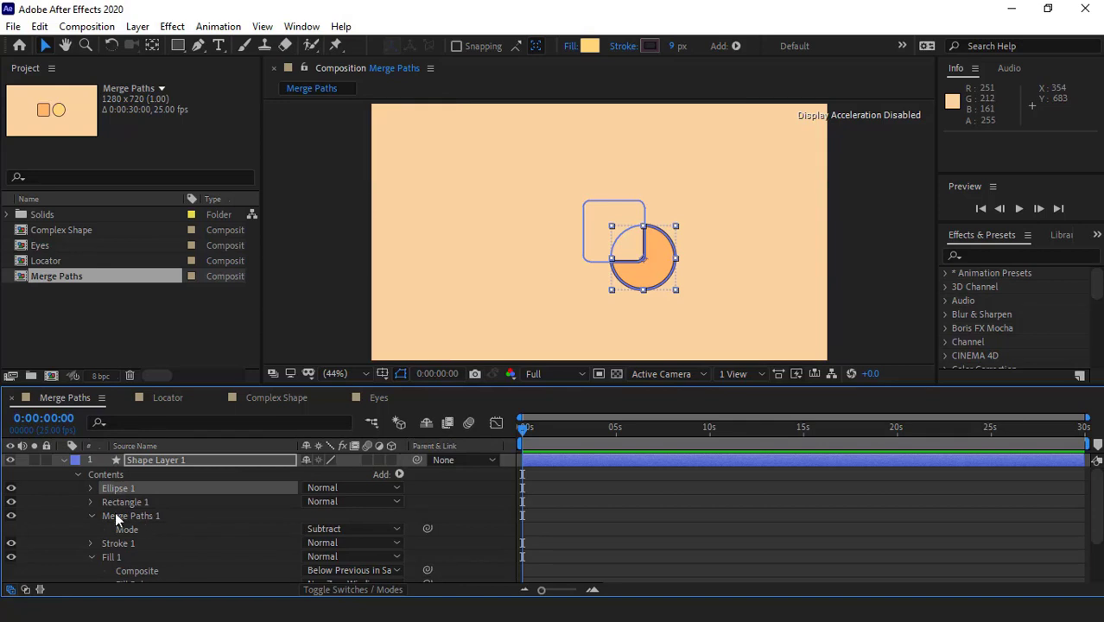
{"action": "left_click", "coordinate": [72, 515]}
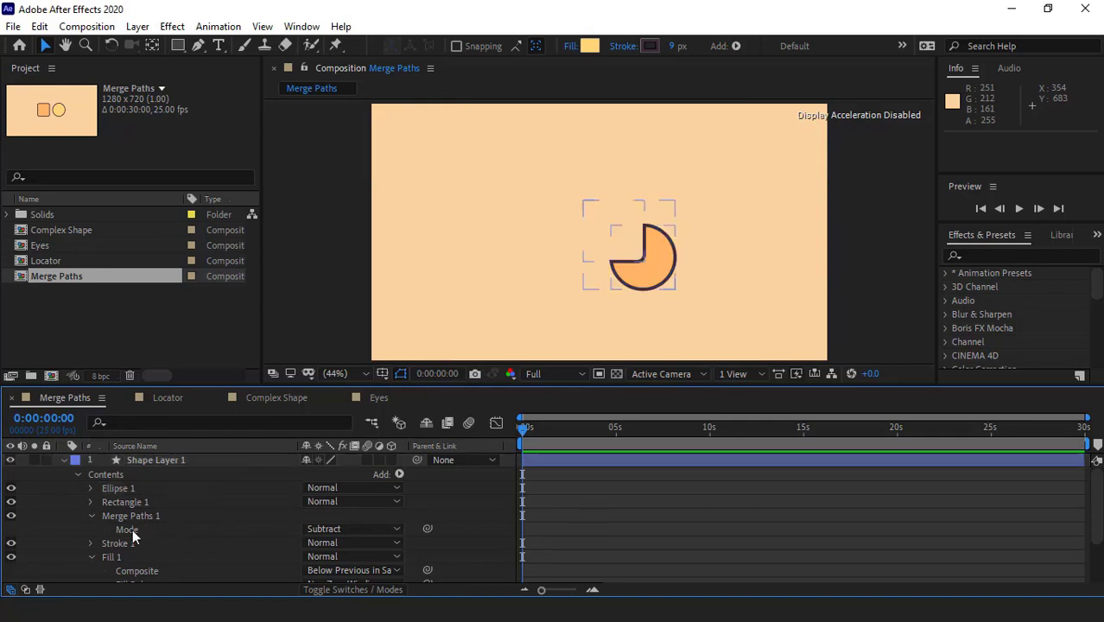
Set the mode of Merge Paths 1 to Intersect.
{"action": "left_click", "coordinate": [328, 528]}
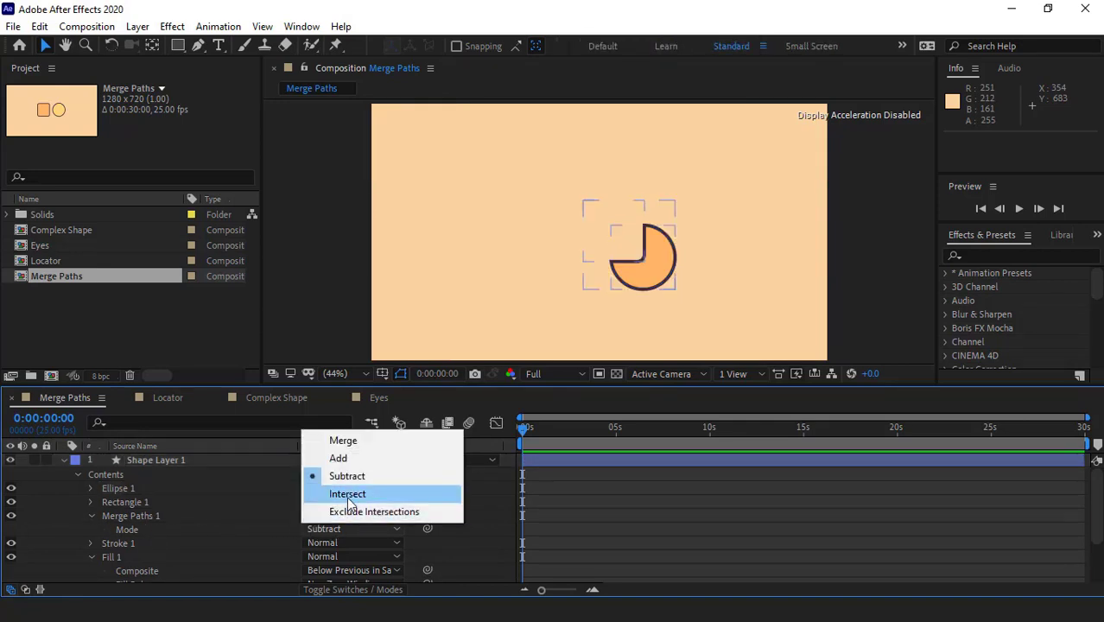
{"action": "left_click", "coordinate": [349, 496]}
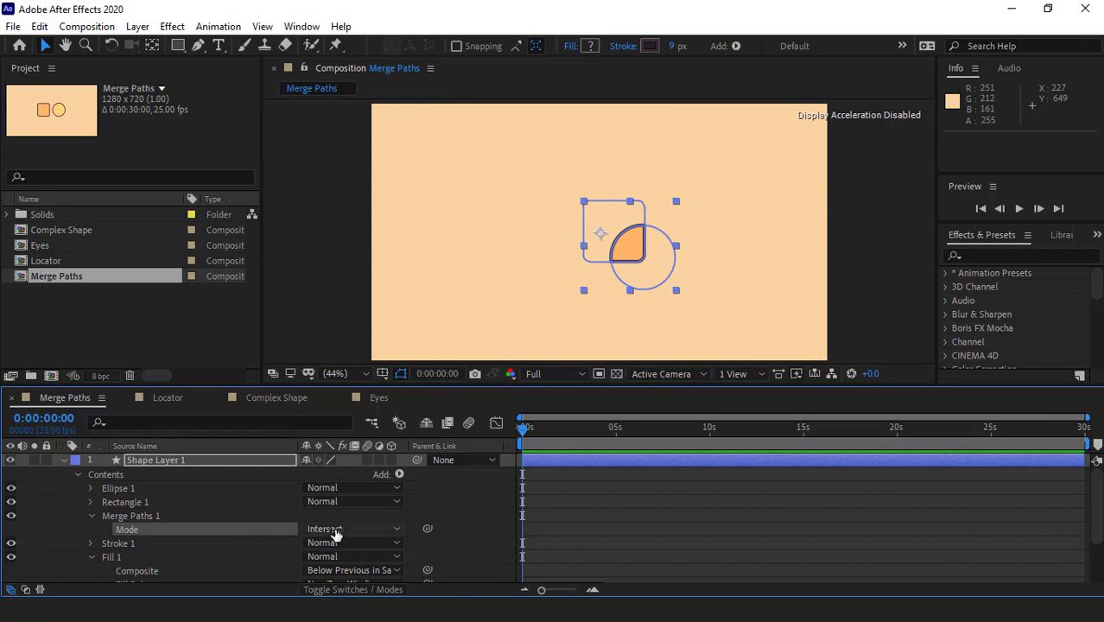
{"action": "left_click", "coordinate": [61, 528]}
{"action": "left_click", "coordinate": [154, 504]}
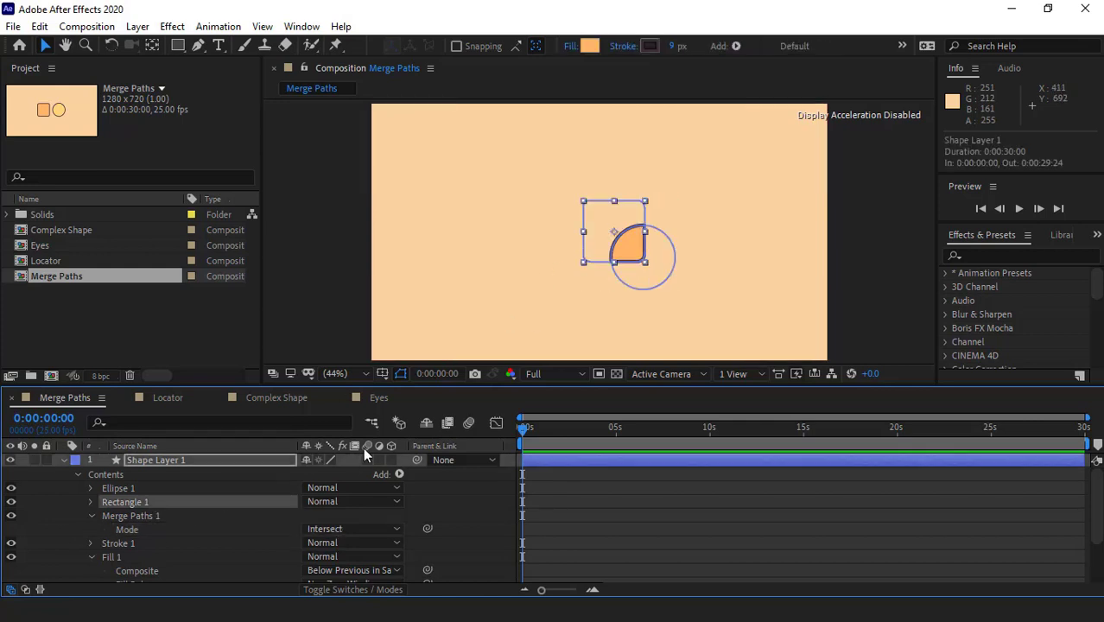
Set the mode of Merge Paths 1 to Exclude Intersections and deselect the shape layer.
{"action": "left_click", "coordinate": [356, 525]}
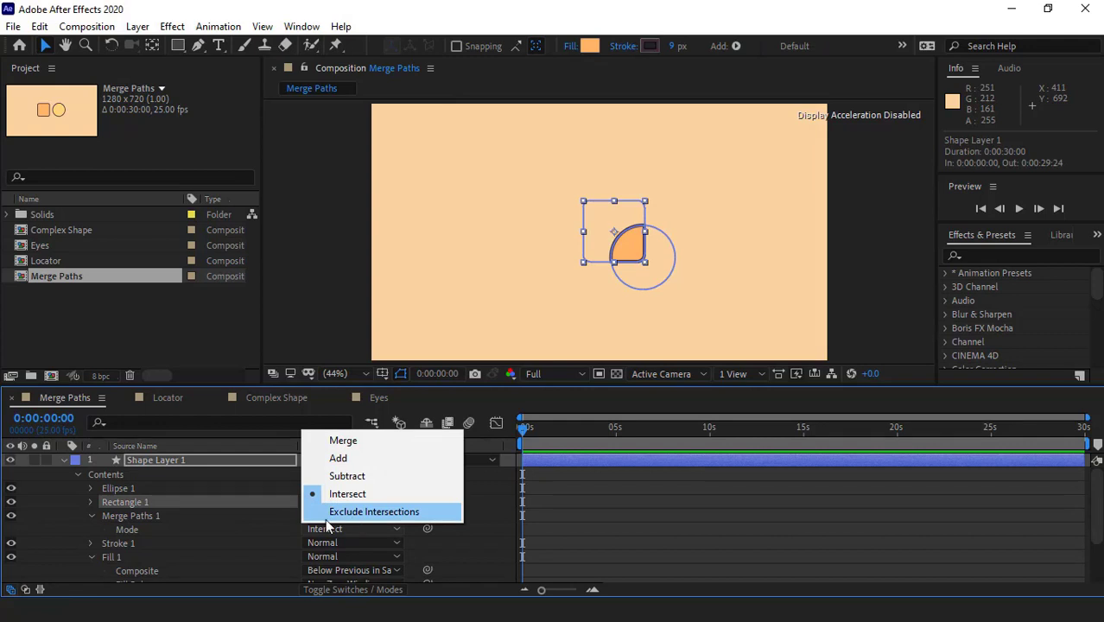
{"action": "left_click", "coordinate": [354, 516]}
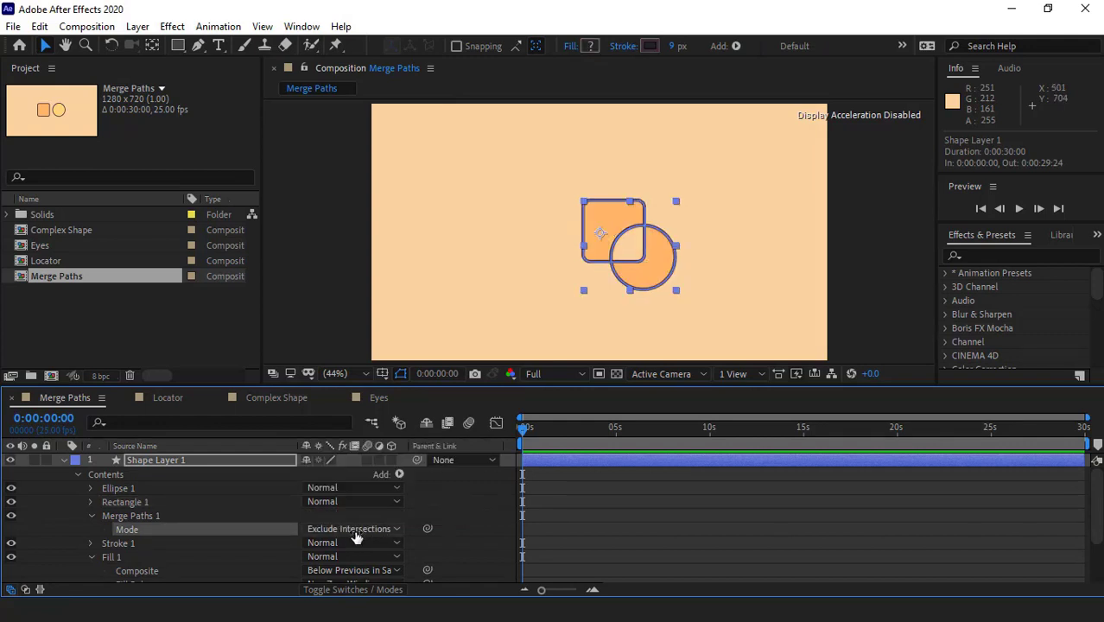
{"action": "left_click", "coordinate": [575, 227]}
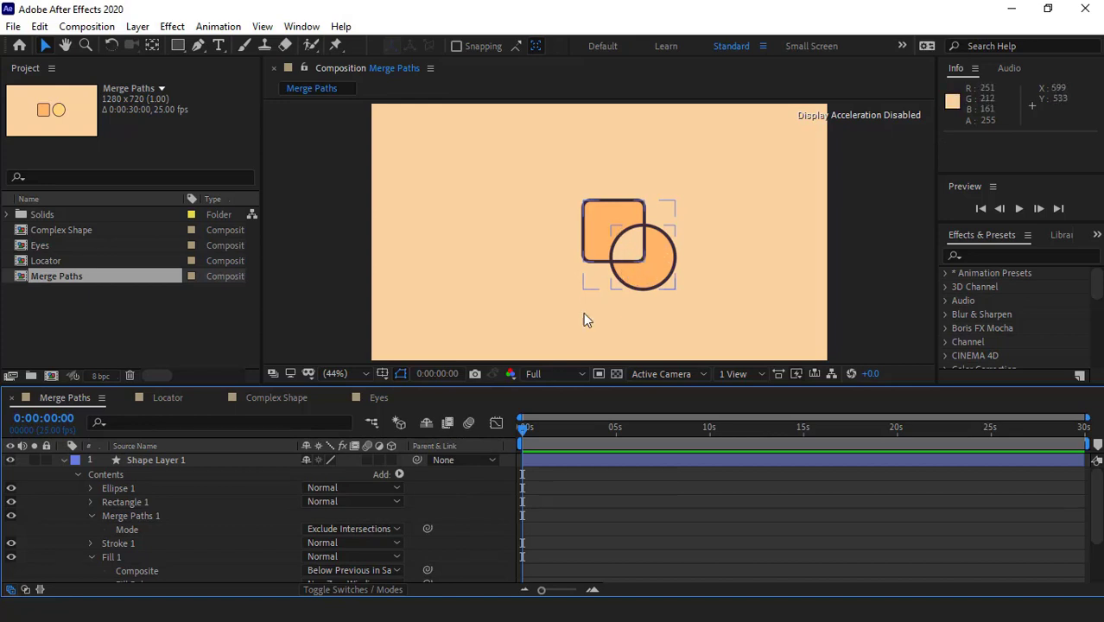
{"action": "scroll", "coordinate": [226, 528], "scroll_direction": "down", "scroll_amount": 2}
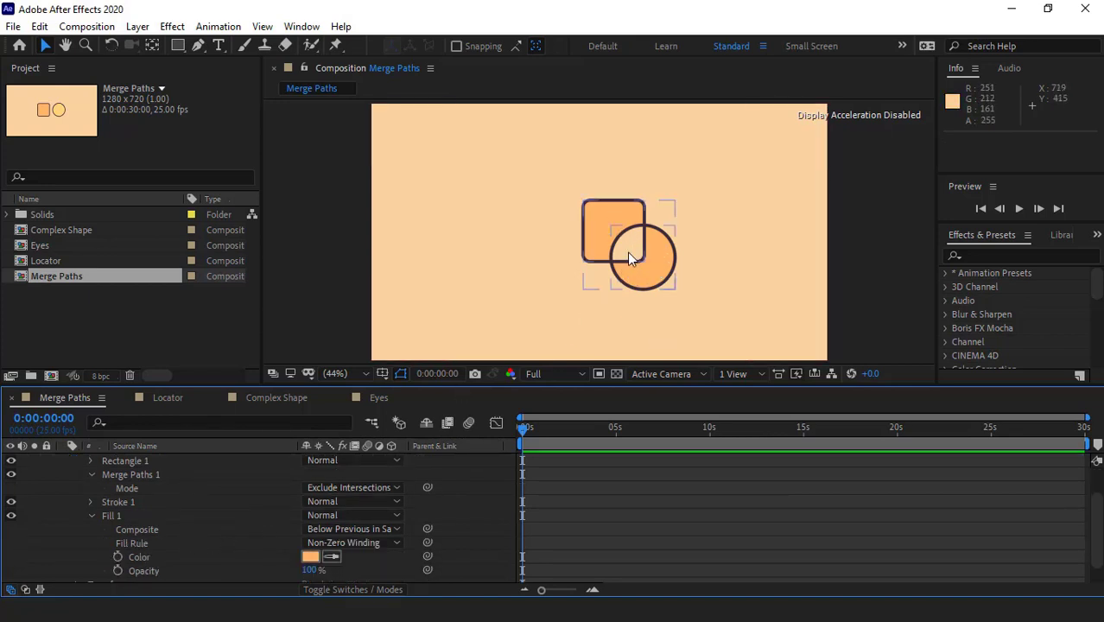
{"action": "left_click", "coordinate": [650, 297]}
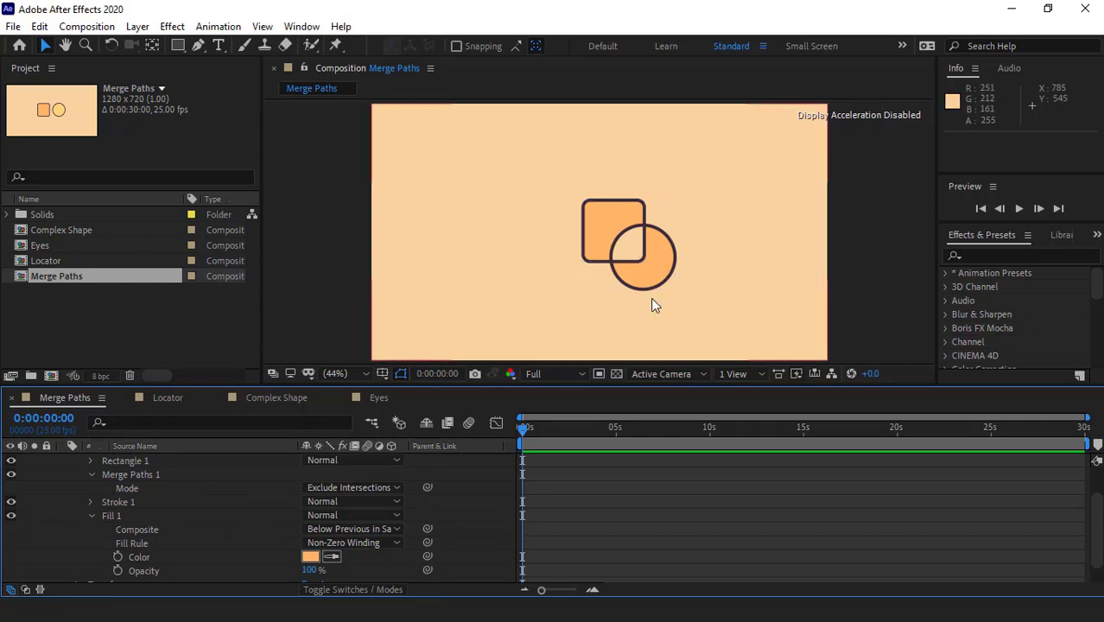
{"action": "left_click", "coordinate": [650, 297]}
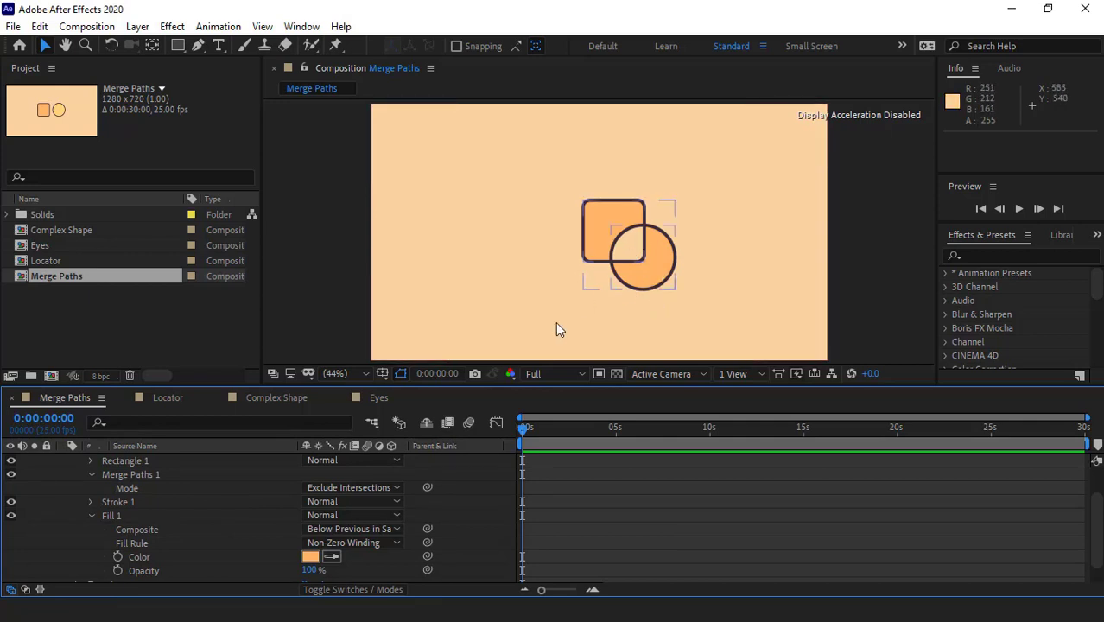
Collapse Shape Layer 1 and switch to the Locator composition.
{"action": "left_click", "coordinate": [92, 515]}
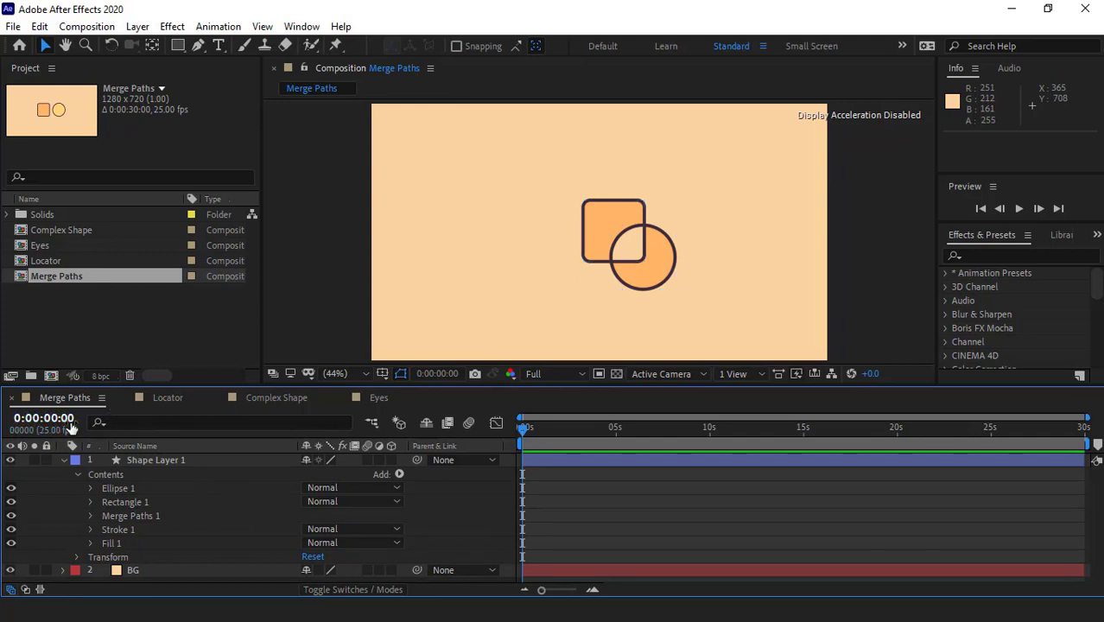
{"action": "left_click", "coordinate": [62, 461]}
{"action": "left_click", "coordinate": [168, 398]}
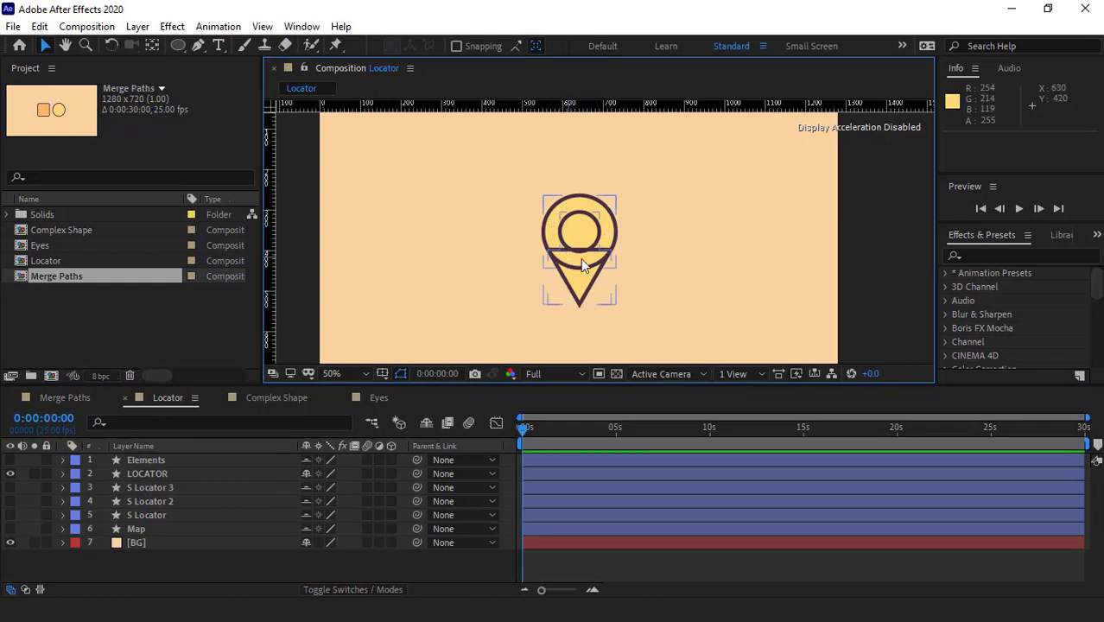
Expand the contents of the LOCATOR layer and hide Polystar 1 and Inner Ellipse, leaving only Outer Ellipse displayed.
{"action": "left_click", "coordinate": [137, 474]}
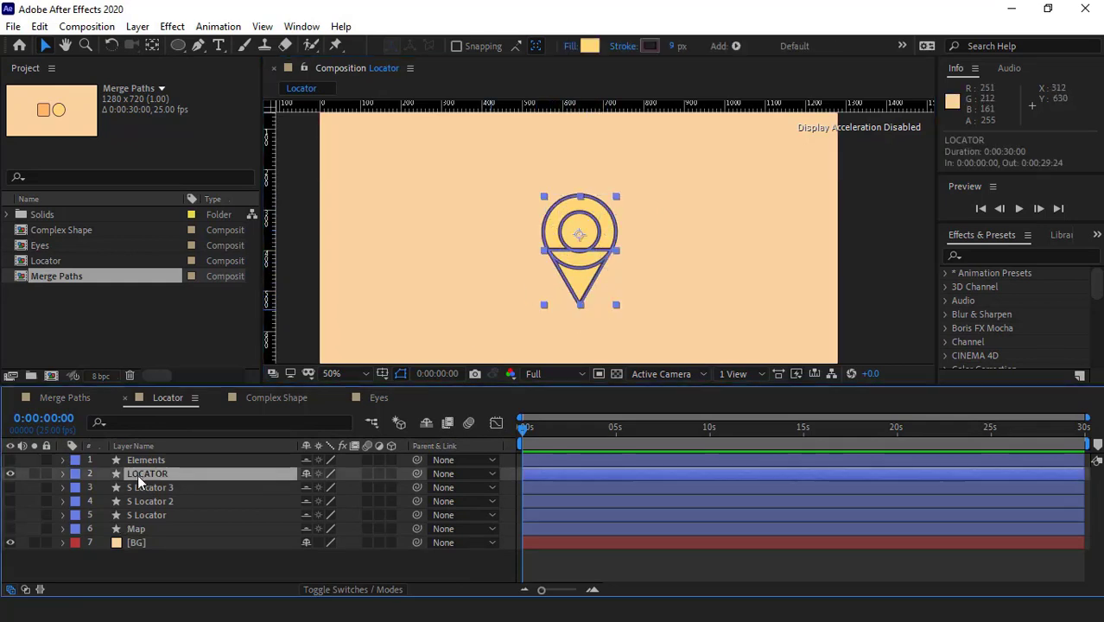
{"action": "left_click", "coordinate": [62, 474]}
{"action": "left_click", "coordinate": [76, 488]}
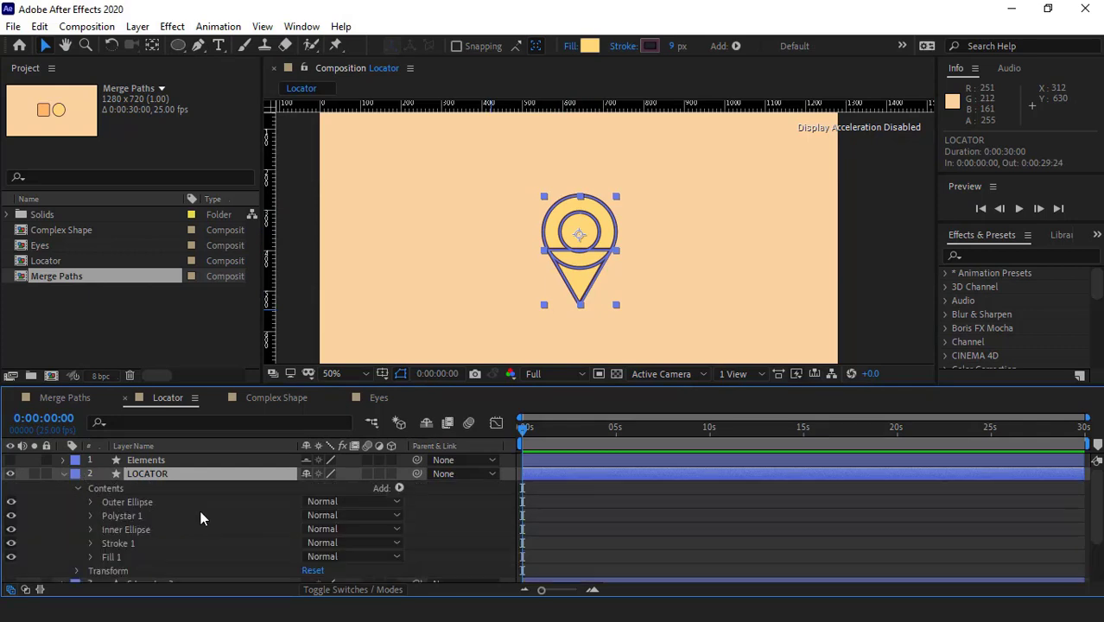
{"action": "left_click", "coordinate": [199, 506]}
{"action": "left_click", "coordinate": [11, 516]}
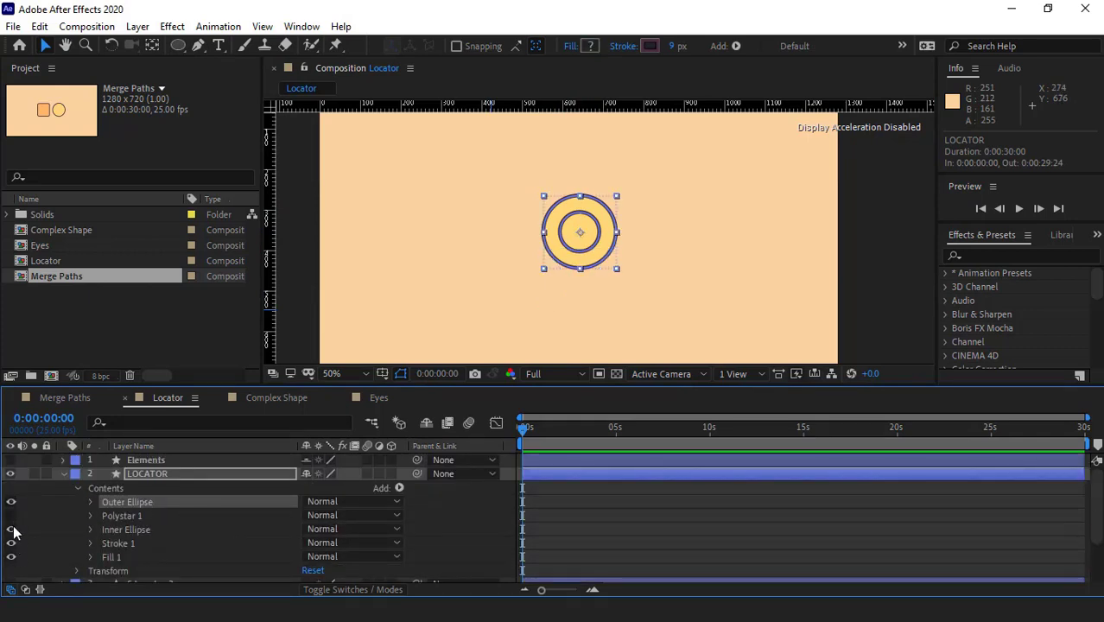
{"action": "left_click", "coordinate": [12, 530]}
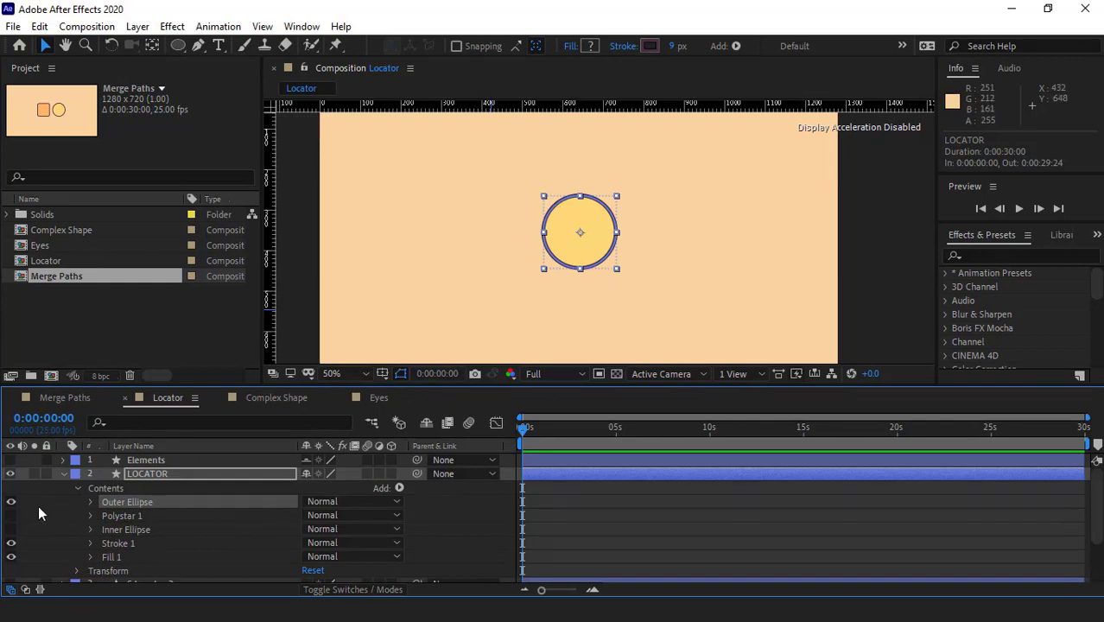
Show Polystar 1 again and inspect the type, points and rotation settings of its Polystar Path 1.
{"action": "left_click", "coordinate": [12, 516]}
{"action": "left_click", "coordinate": [153, 530]}
{"action": "left_click", "coordinate": [113, 517]}
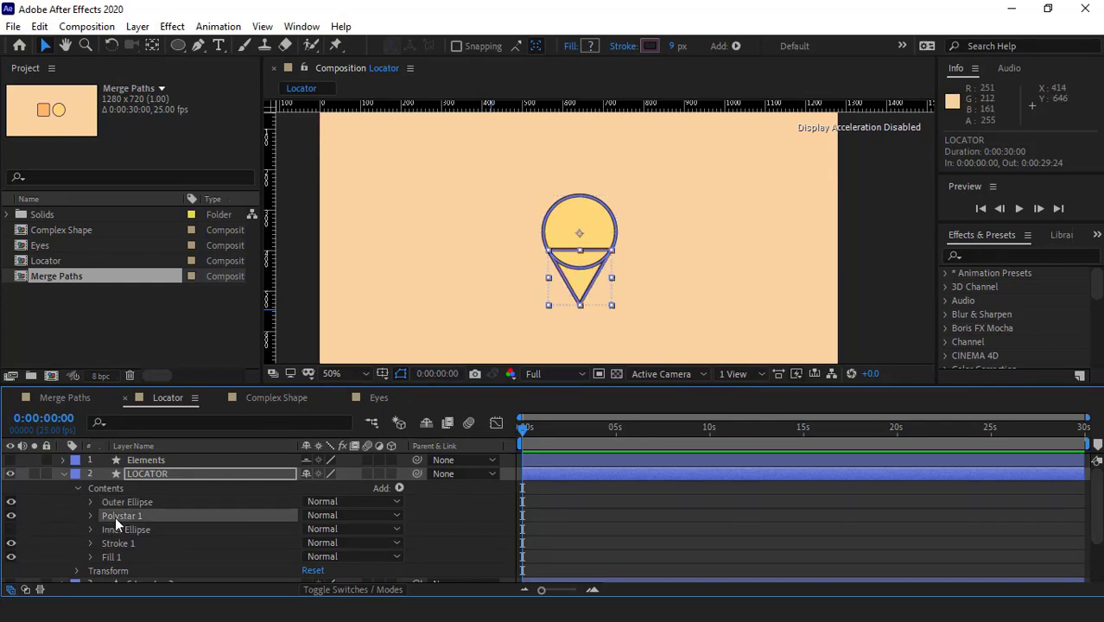
{"action": "left_click", "coordinate": [92, 516]}
{"action": "left_click", "coordinate": [105, 528]}
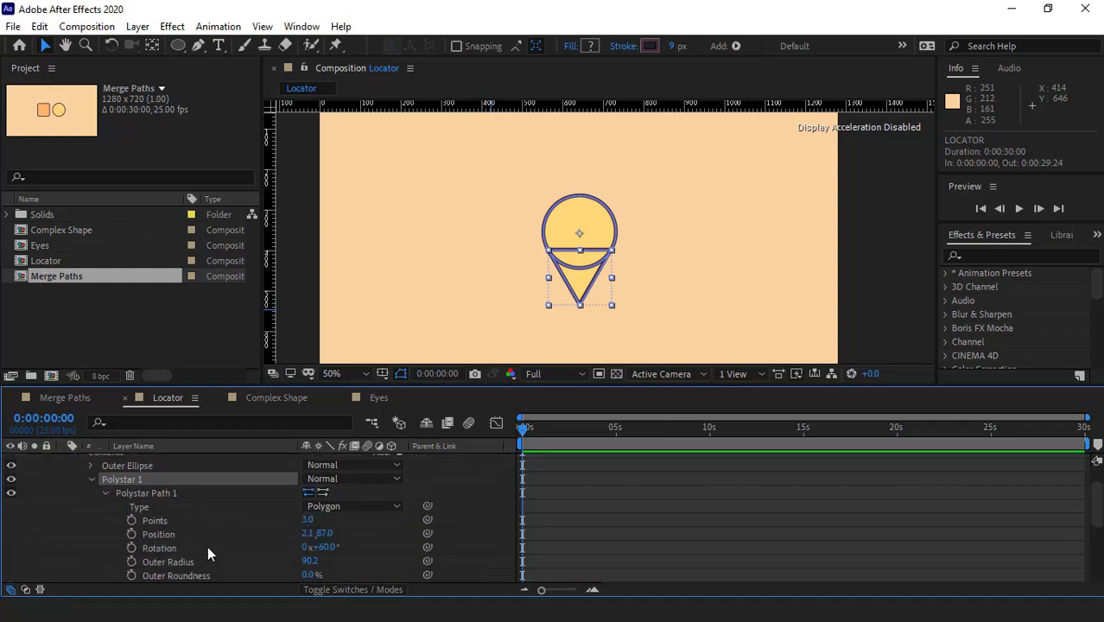
{"action": "left_click_drag", "start_coordinate": [308, 519], "coordinate": [368, 554]}
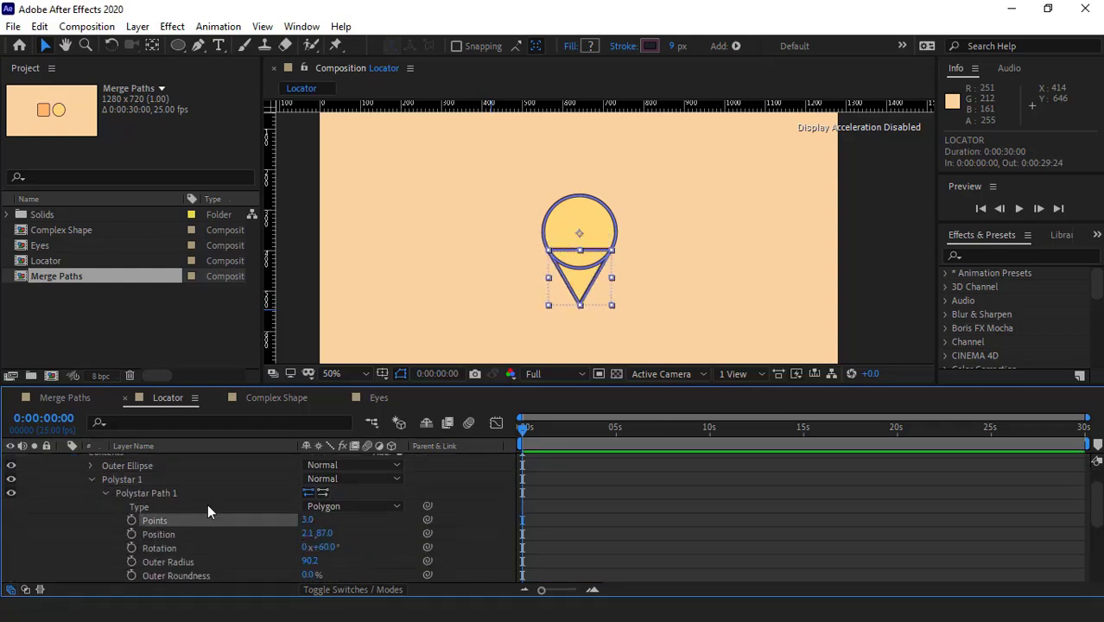
{"action": "left_click", "coordinate": [91, 478]}
Show Inner Ellipse inside the locator pin and hide it again.
{"action": "left_click", "coordinate": [117, 493]}
{"action": "left_click", "coordinate": [11, 493]}
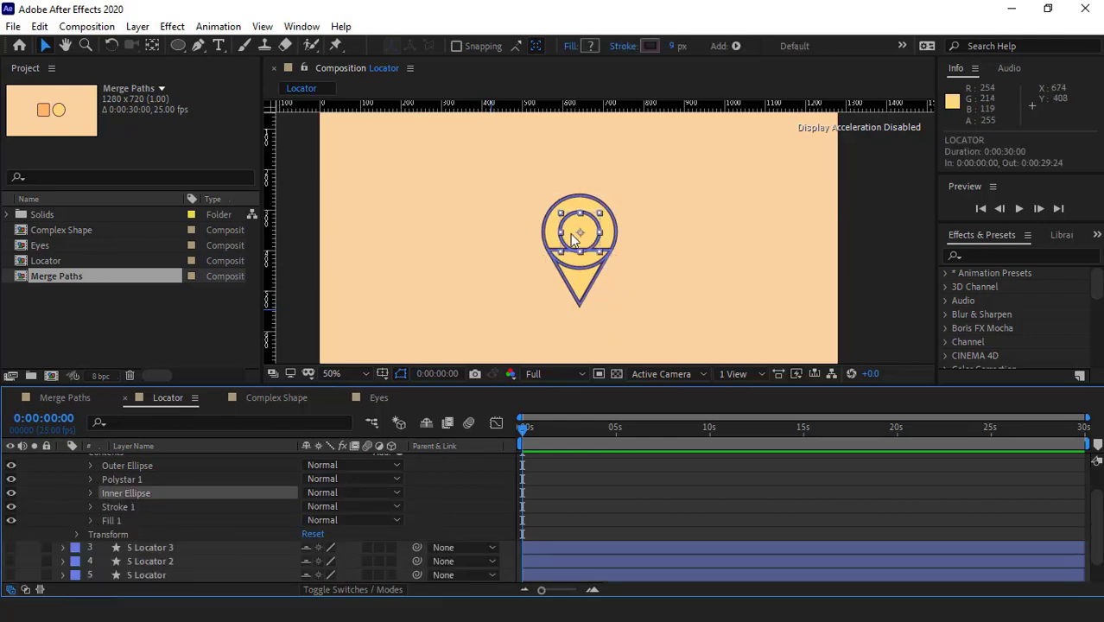
{"action": "left_click", "coordinate": [11, 493]}
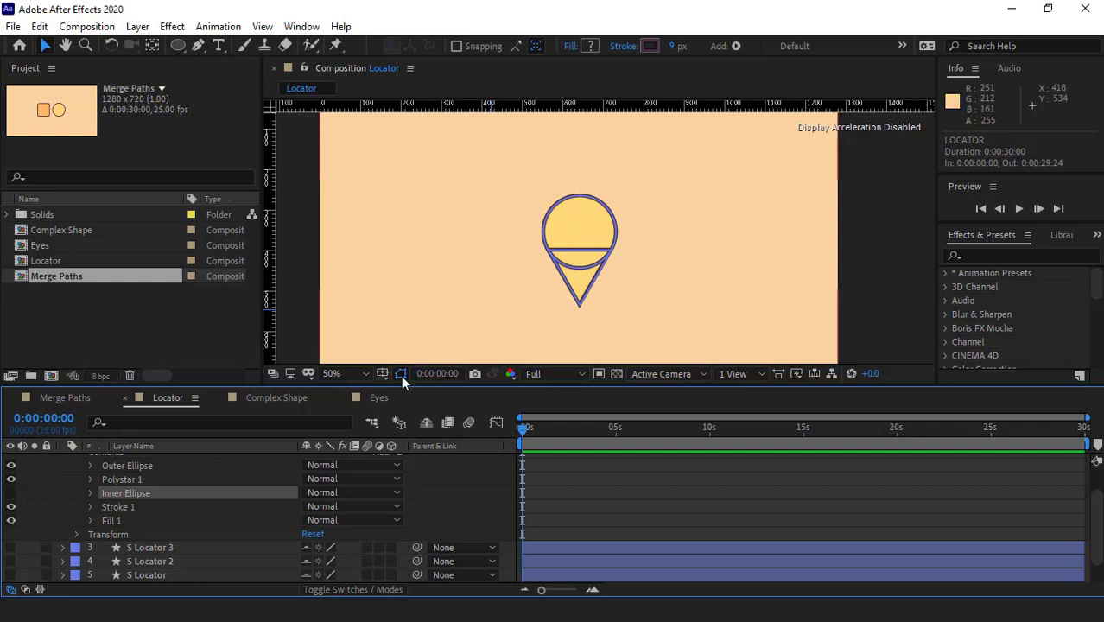
Add a Merge Paths operator to the LOCATOR layer's contents and deselect the layer.
{"action": "scroll", "coordinate": [228, 504], "scroll_direction": "up", "scroll_amount": 2}
{"action": "left_click", "coordinate": [112, 488]}
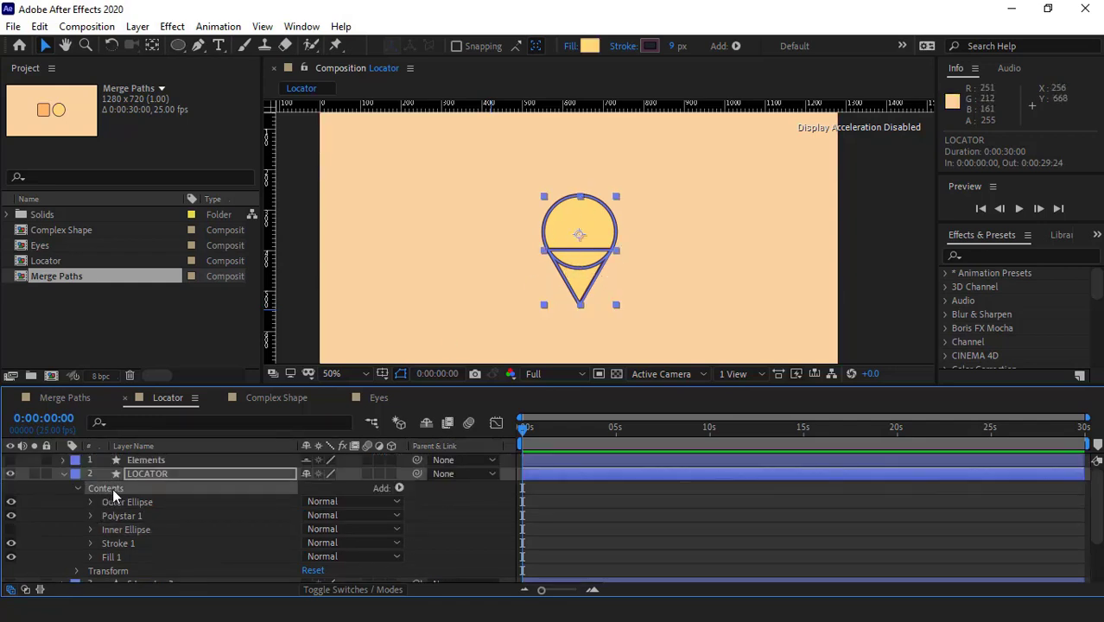
{"action": "left_click", "coordinate": [399, 488]}
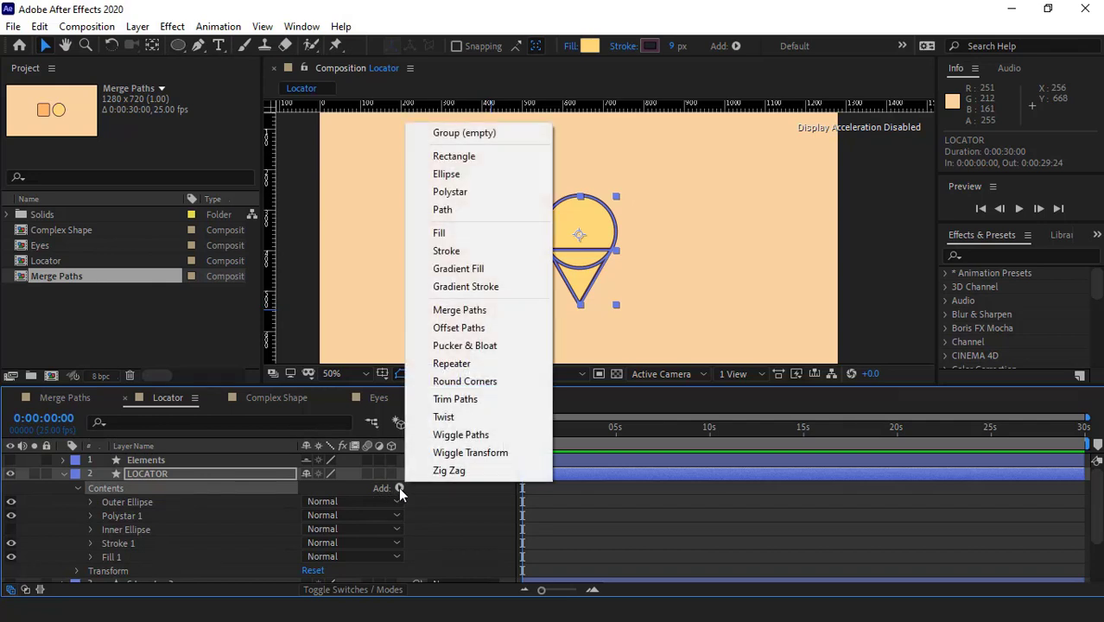
{"action": "left_click", "coordinate": [462, 316]}
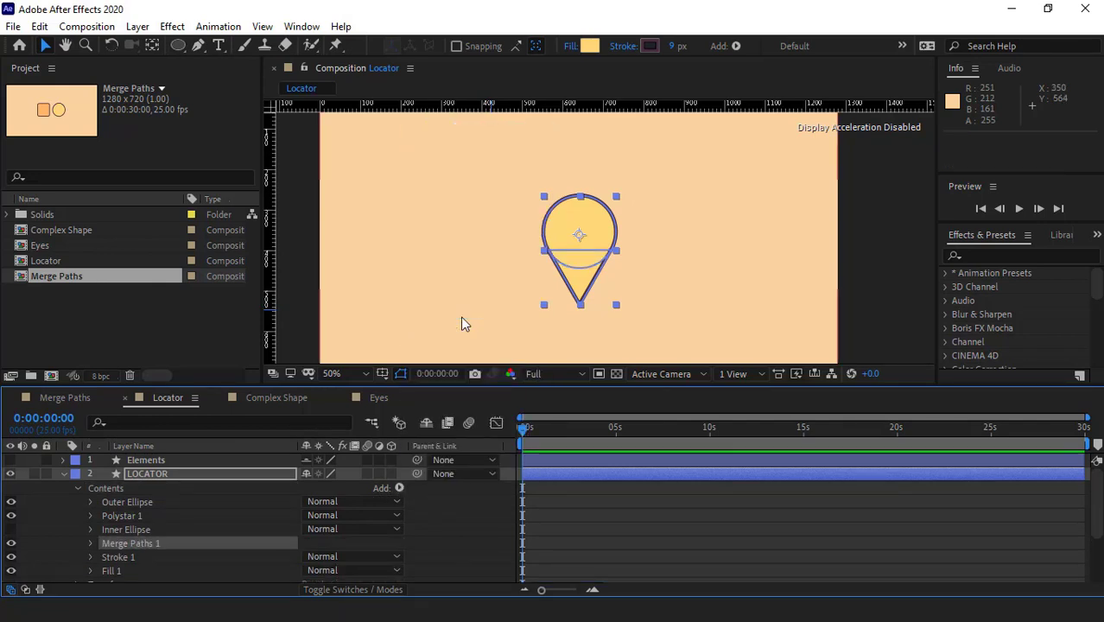
{"action": "left_click", "coordinate": [573, 325]}
{"action": "left_click", "coordinate": [551, 235]}
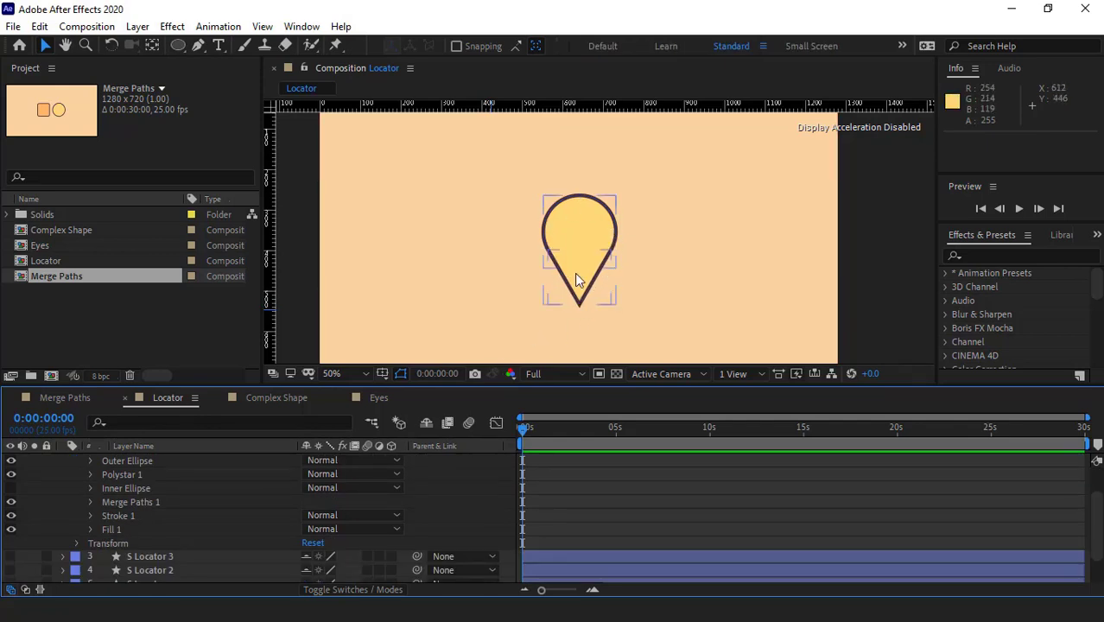
Try moving Polystar 1 slightly to the right beneath the circle, and undo the move.
{"action": "scroll", "coordinate": [225, 505], "scroll_direction": "up", "scroll_amount": 2}
{"action": "left_click", "coordinate": [127, 516]}
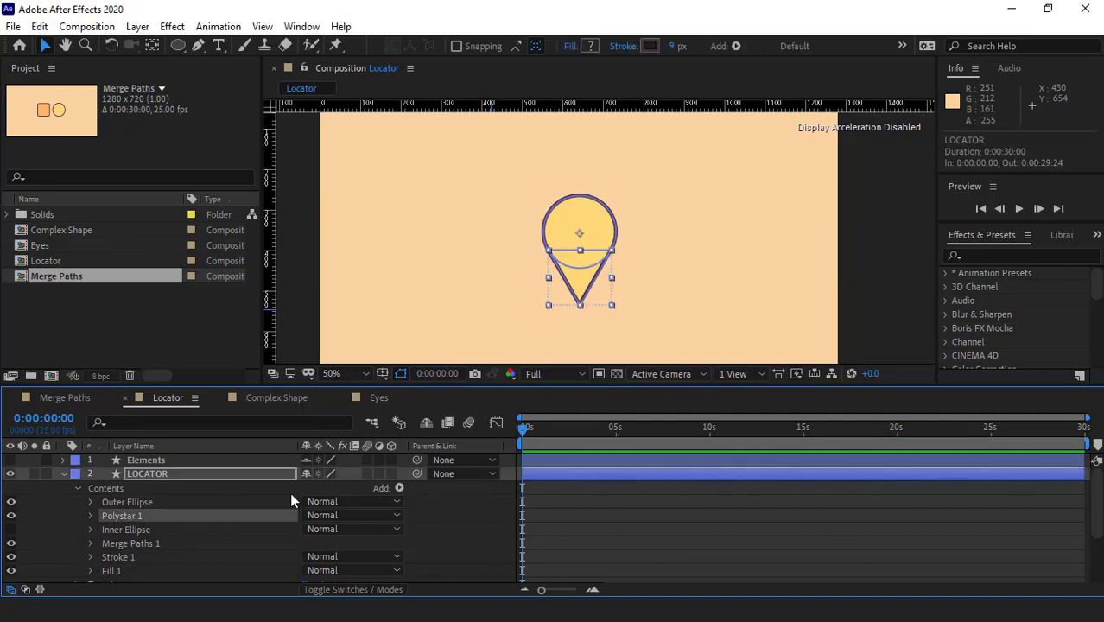
{"action": "left_click_drag", "start_coordinate": [585, 288], "coordinate": [600, 289]}
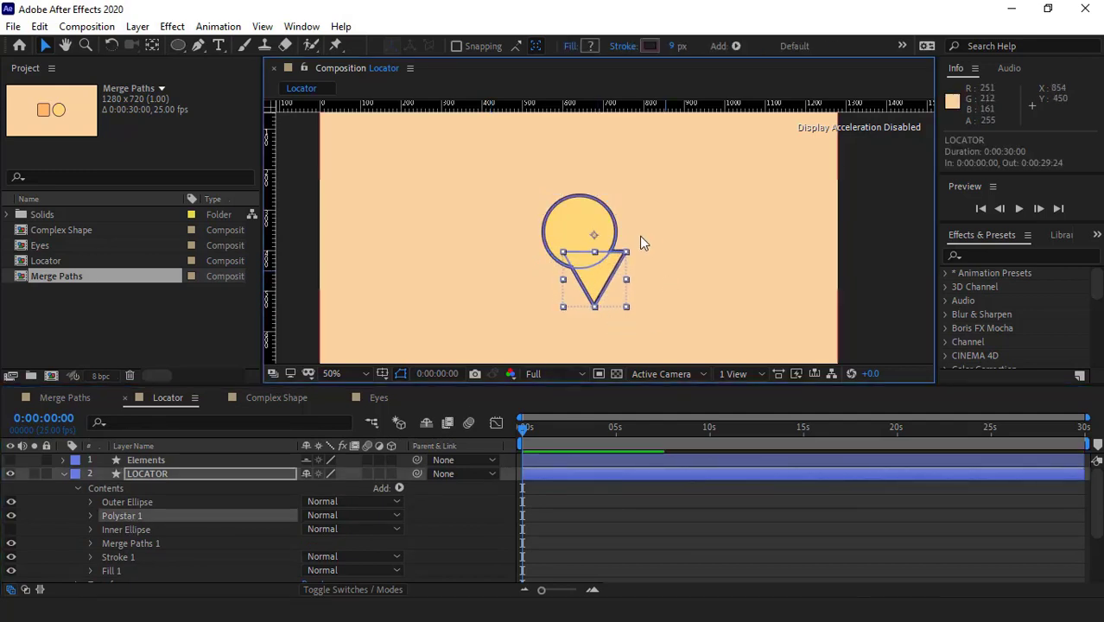
{"action": "key", "text": "ctrl+z"}
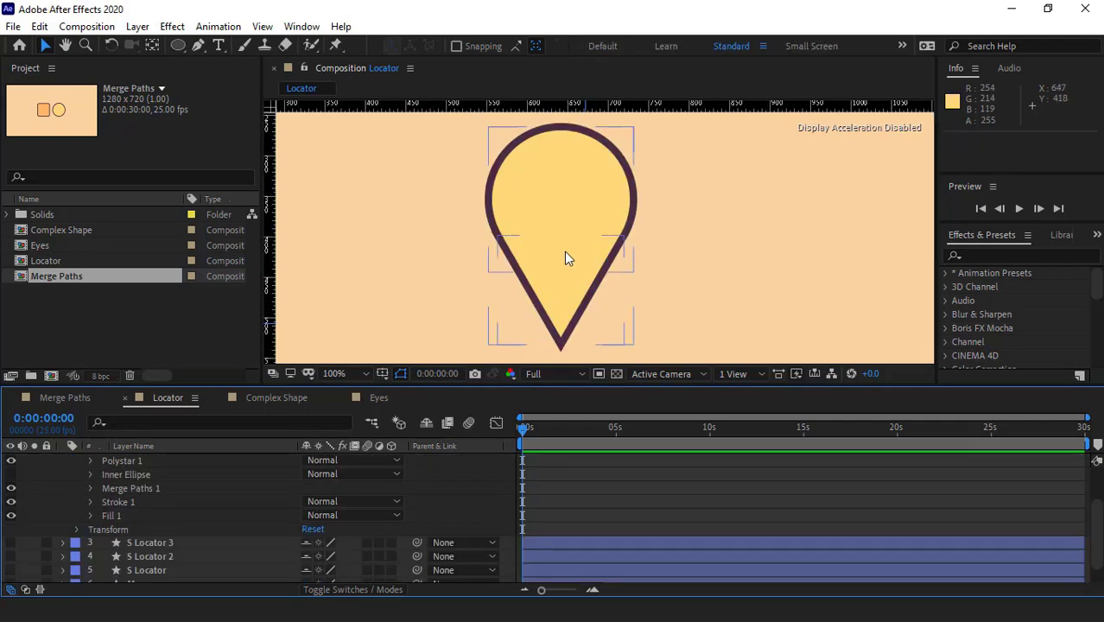
Select Inner Ellipse in the LOCATOR layer and show it again.
{"action": "key", "text": "comma"}
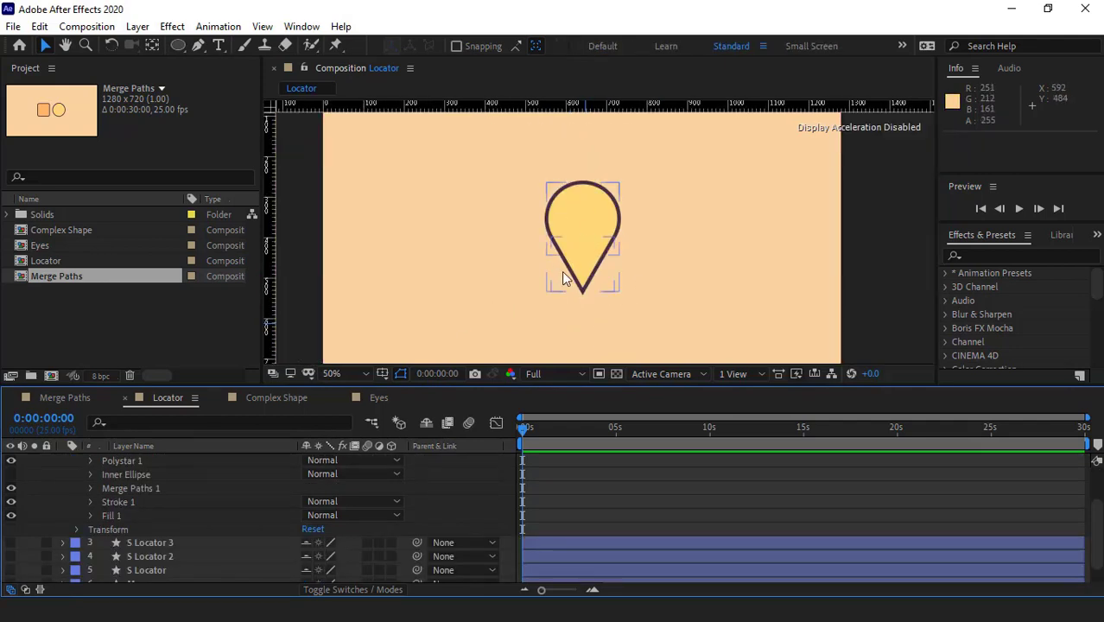
{"action": "scroll", "coordinate": [149, 468], "scroll_direction": "up", "scroll_amount": 1}
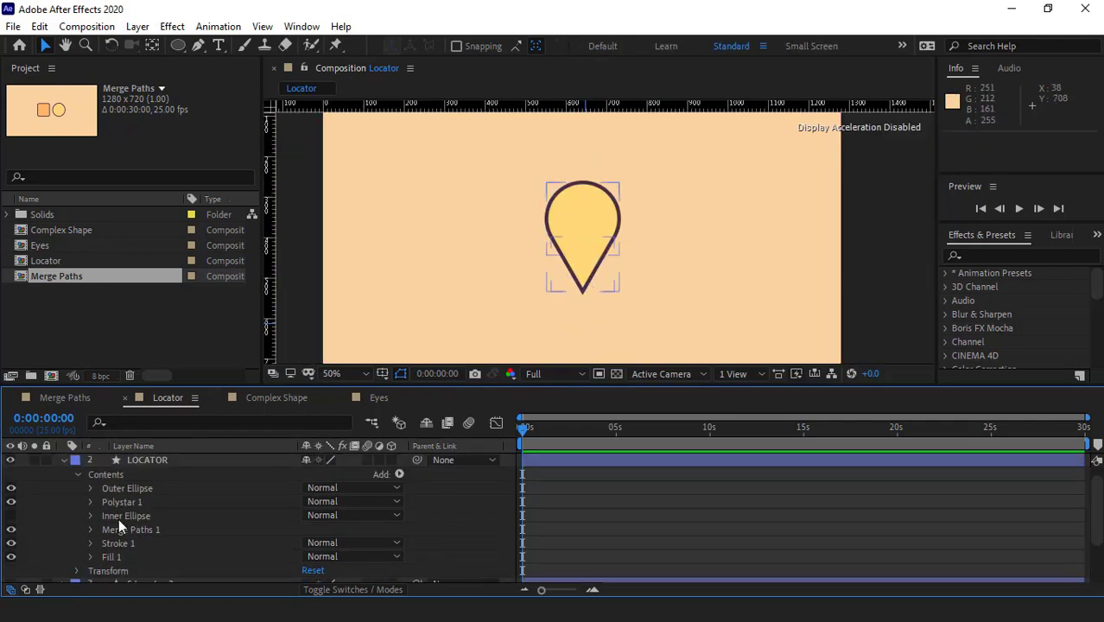
{"action": "left_click", "coordinate": [119, 516]}
{"action": "left_click", "coordinate": [10, 516]}
{"action": "key", "text": "period"}
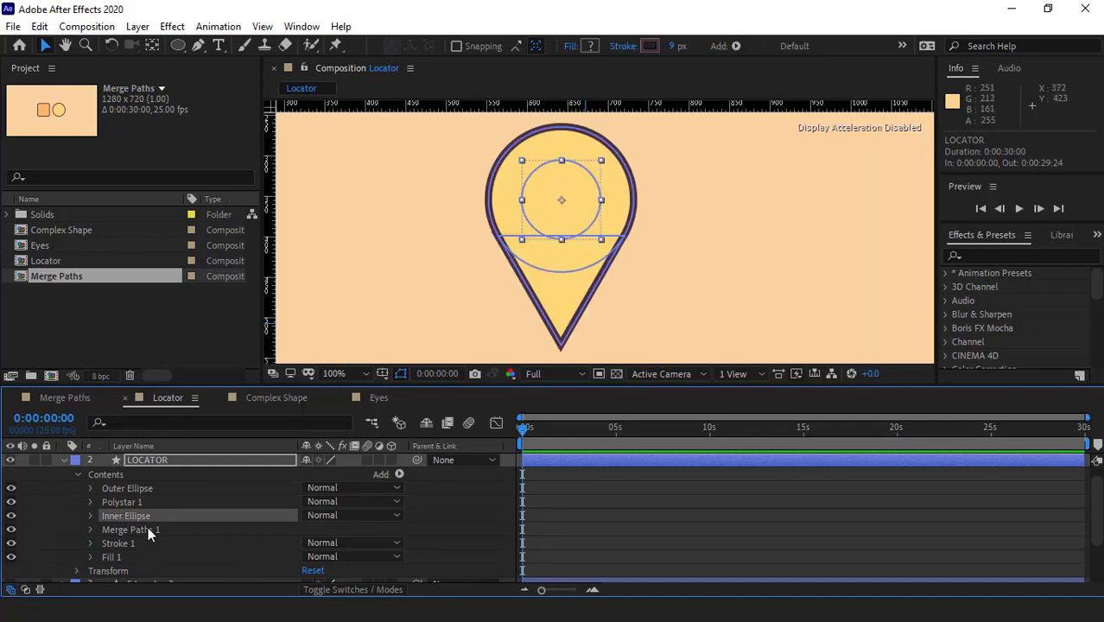
Move Inner Ellipse below Merge Paths 1 in the LOCATOR layer's contents and deselect everything.
{"action": "left_click_drag", "start_coordinate": [115, 517], "coordinate": [132, 534]}
{"action": "key", "text": "F2"}
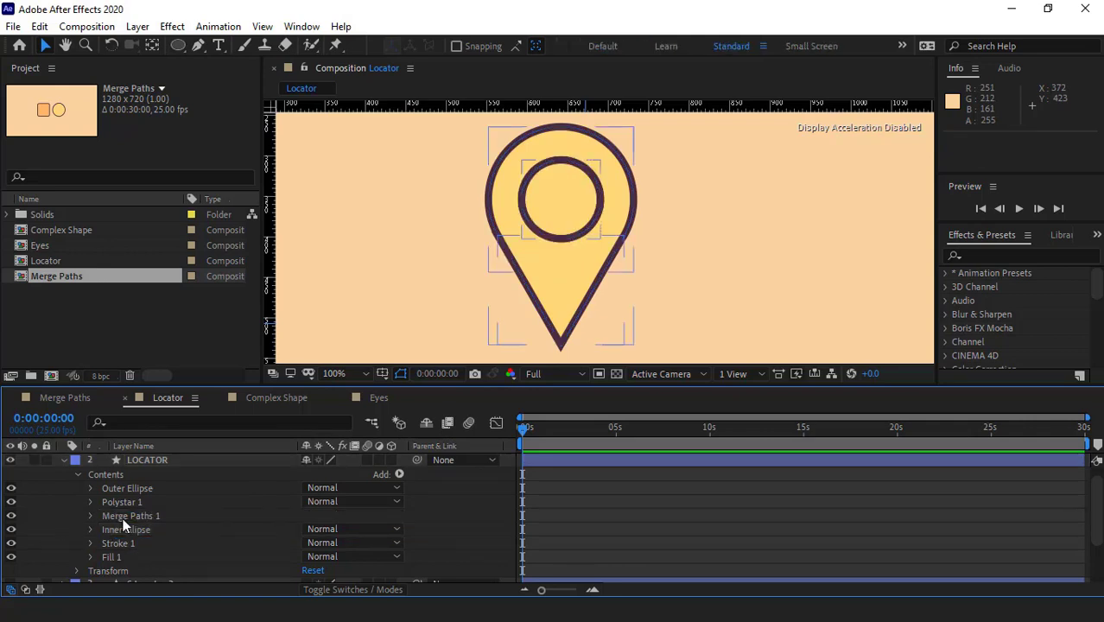
Examine which LOCATOR paths lie above and below Merge Paths 1 by highlighting Polystar 1, Outer Ellipse and Inner Ellipse in turn.
{"action": "left_click", "coordinate": [122, 517]}
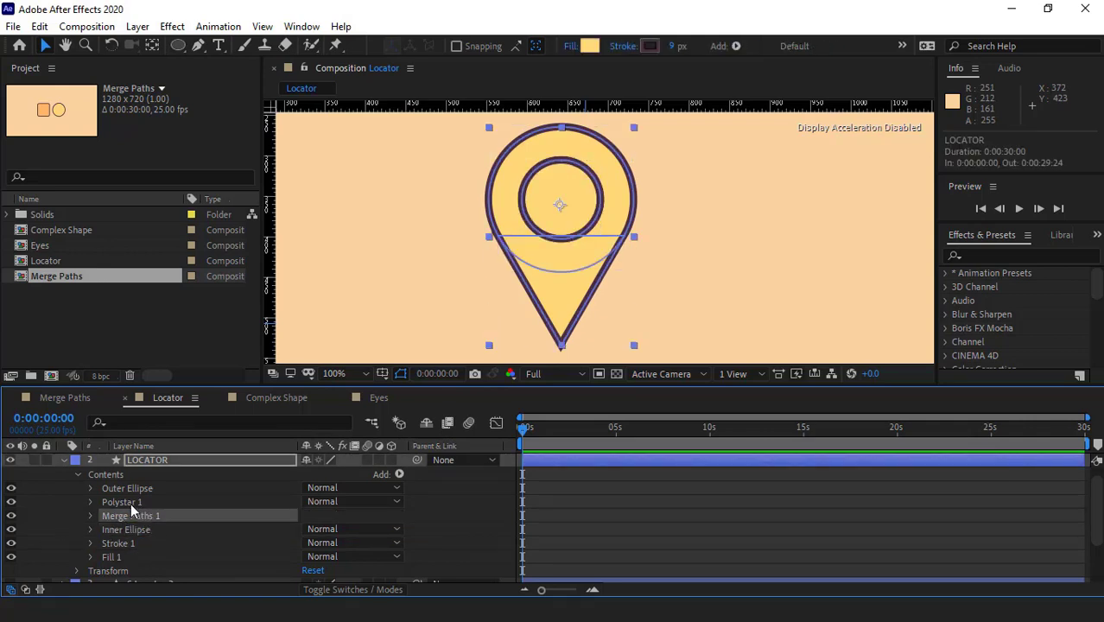
{"action": "left_click", "coordinate": [130, 502]}
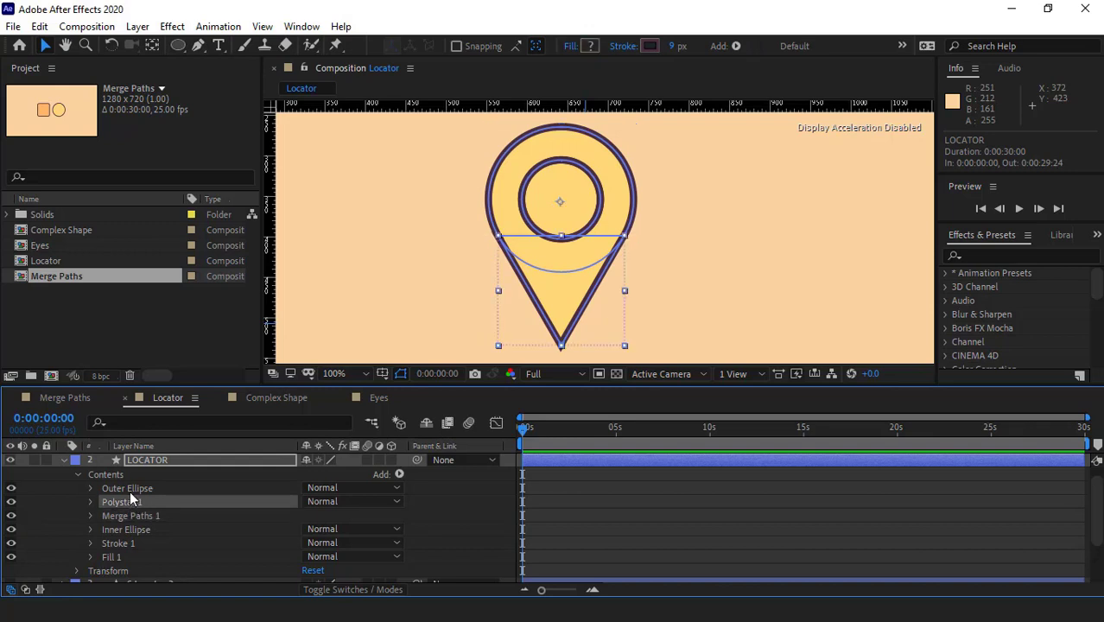
{"action": "left_click", "coordinate": [130, 491]}
{"action": "left_click", "coordinate": [130, 500]}
{"action": "left_click", "coordinate": [121, 489]}
{"action": "left_click", "coordinate": [130, 530]}
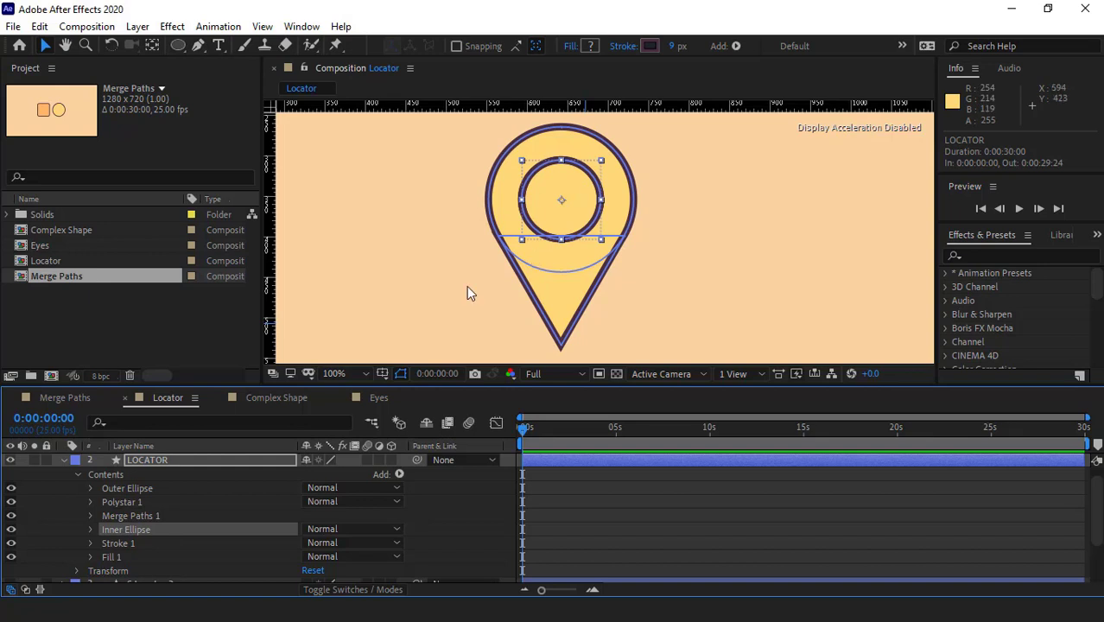
{"action": "left_click", "coordinate": [73, 528]}
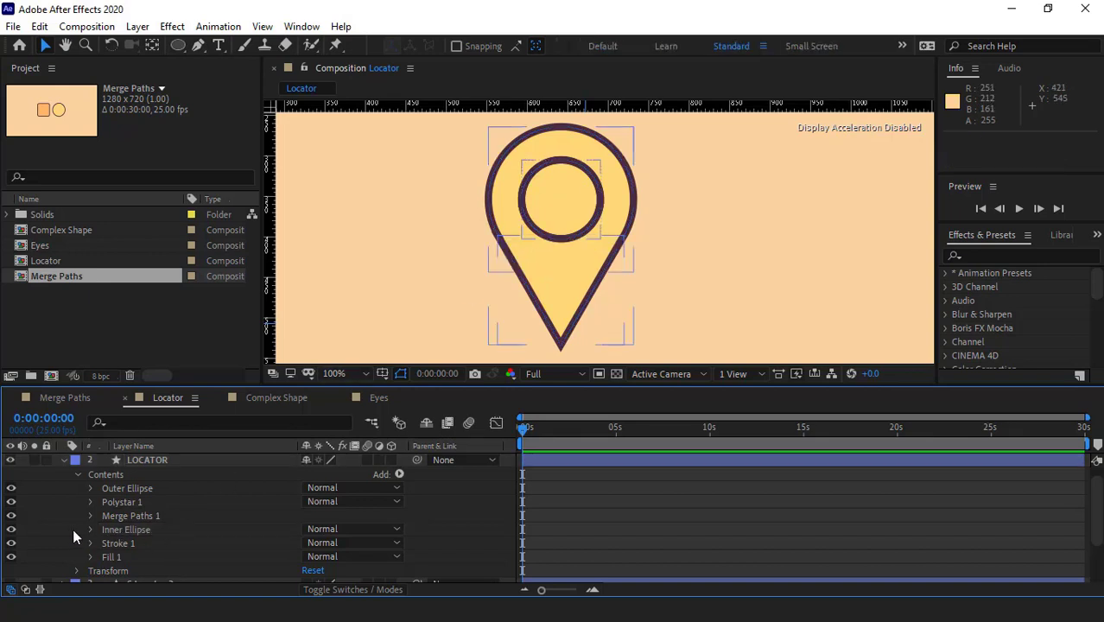
Duplicate Merge Paths 1 and place the copy directly below Inner Ellipse in the LOCATOR contents.
{"action": "left_click", "coordinate": [399, 474]}
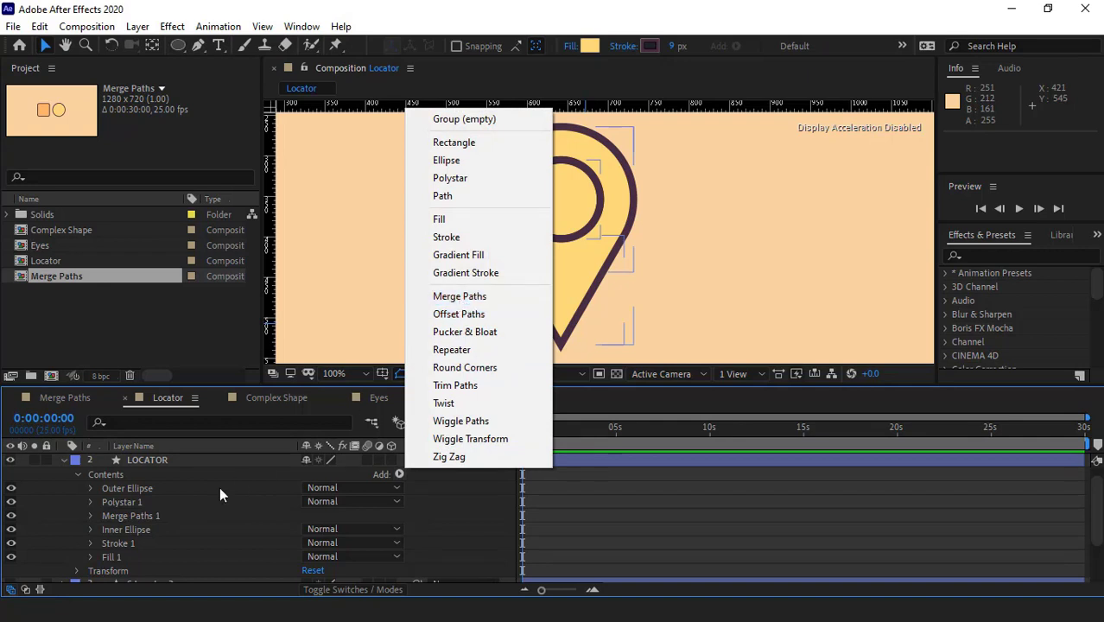
{"action": "left_click", "coordinate": [136, 516]}
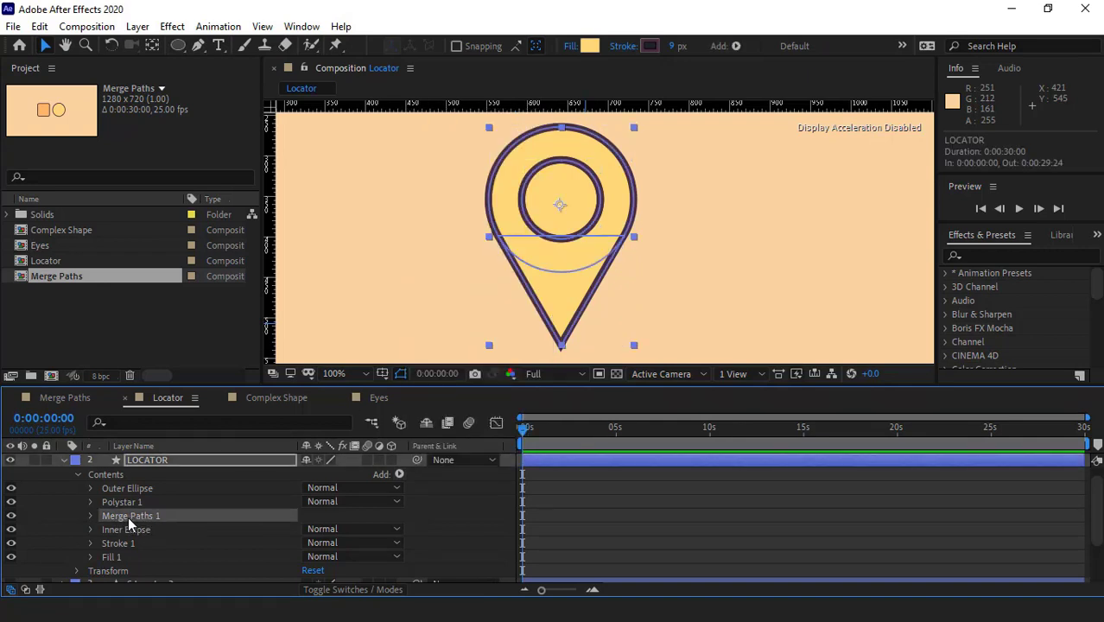
{"action": "key", "text": "ctrl+d"}
{"action": "left_click_drag", "start_coordinate": [151, 535], "coordinate": [158, 549]}
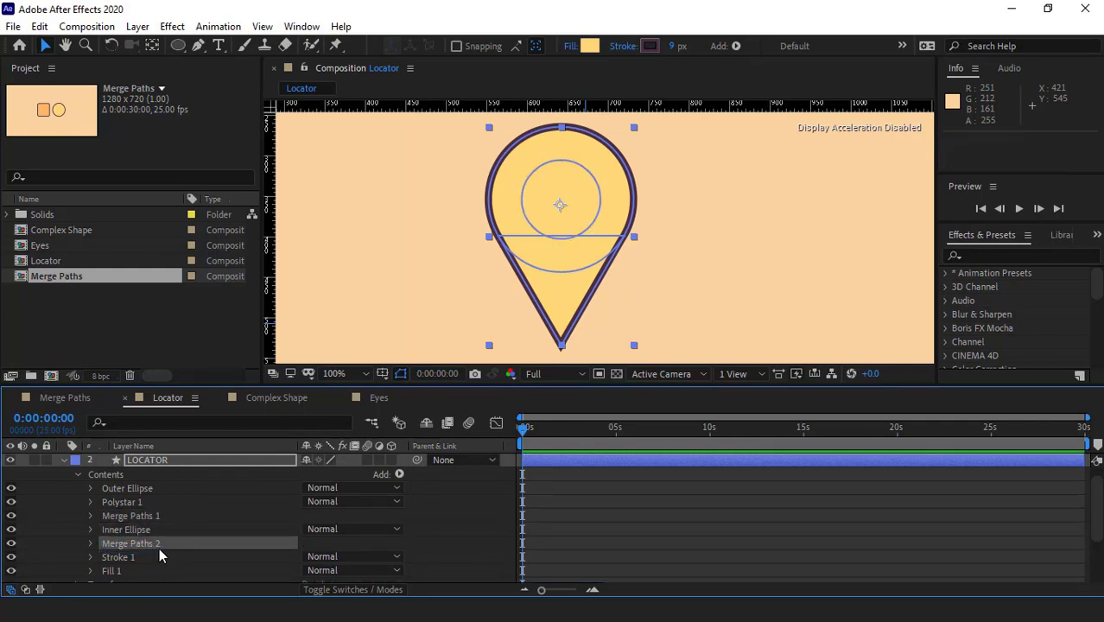
Set the mode of Merge Paths 2 to Subtract, collapse its properties and deselect the LOCATOR layer.
{"action": "left_click", "coordinate": [91, 544]}
{"action": "scroll", "coordinate": [120, 536], "scroll_direction": "down", "scroll_amount": 2}
{"action": "left_click", "coordinate": [345, 515]}
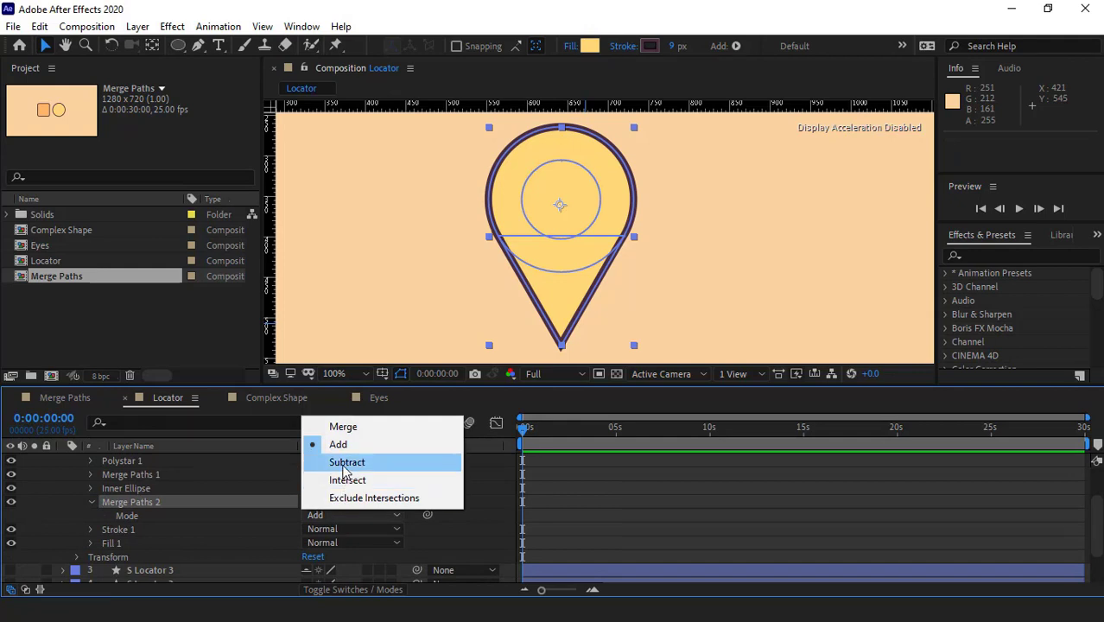
{"action": "left_click", "coordinate": [346, 470]}
{"action": "left_click", "coordinate": [467, 268]}
{"action": "scroll", "coordinate": [602, 213], "scroll_direction": "down", "scroll_amount": 2}
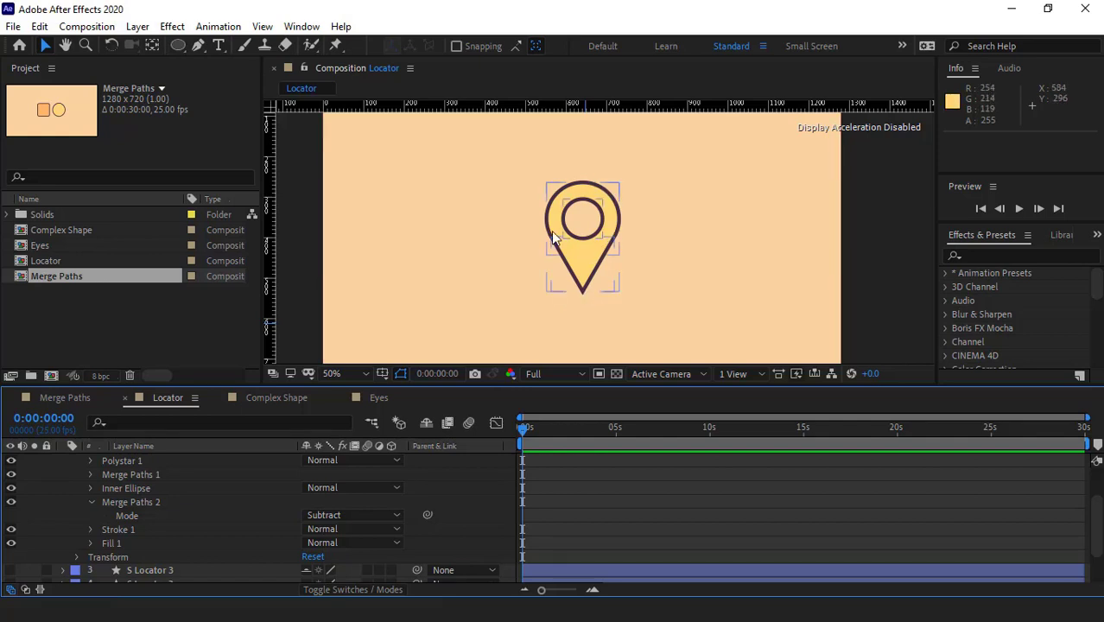
{"action": "left_click", "coordinate": [91, 502]}
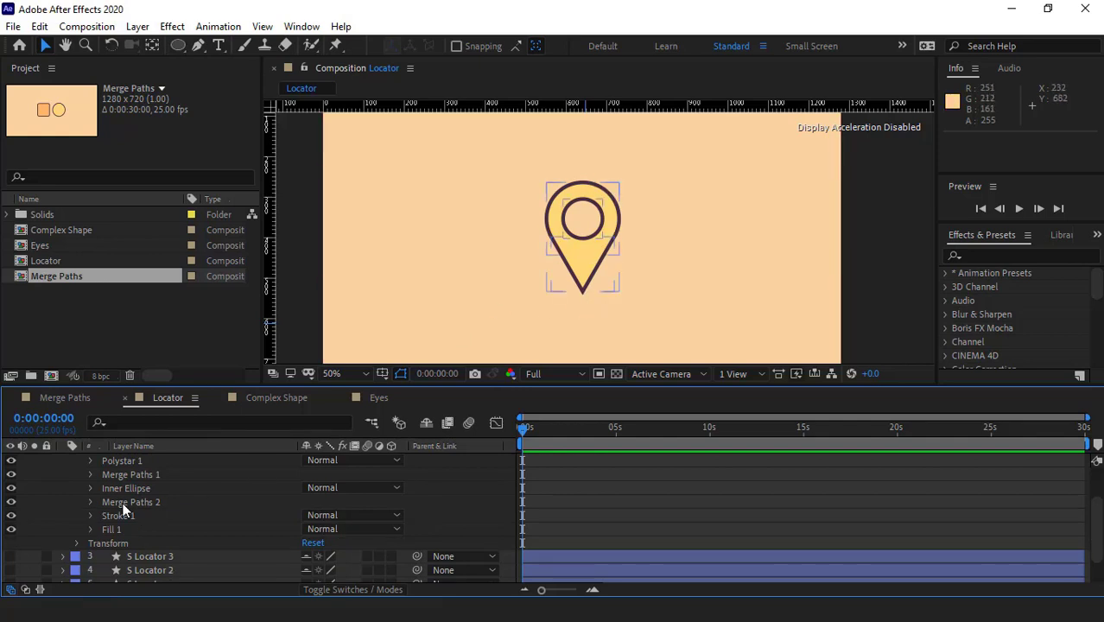
{"action": "scroll", "coordinate": [129, 525], "scroll_direction": "up", "scroll_amount": 2}
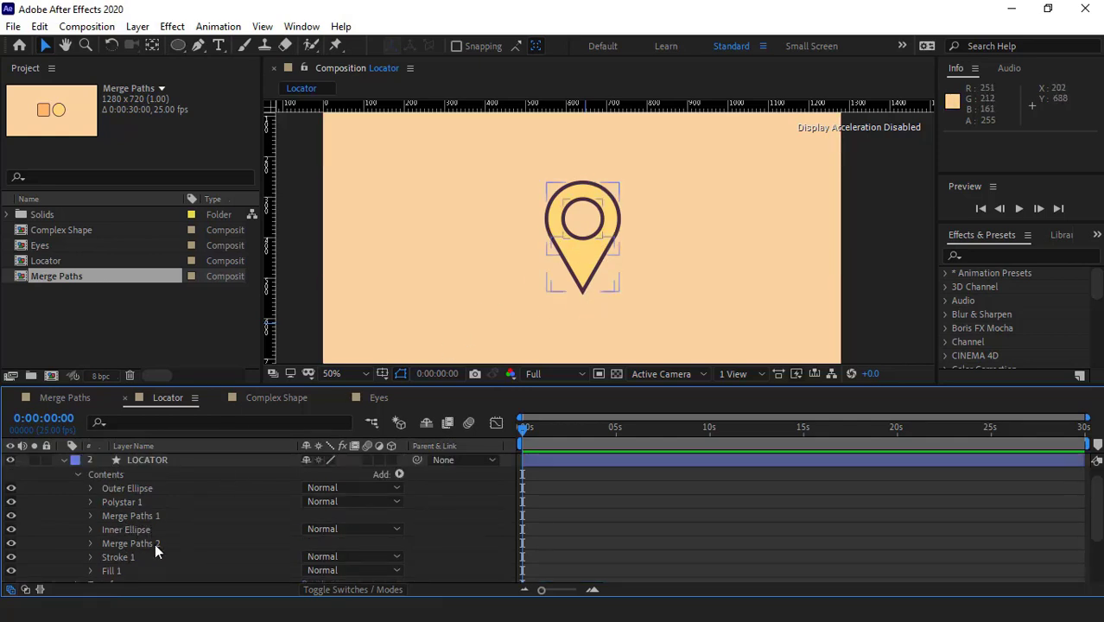
{"action": "left_click", "coordinate": [542, 326]}
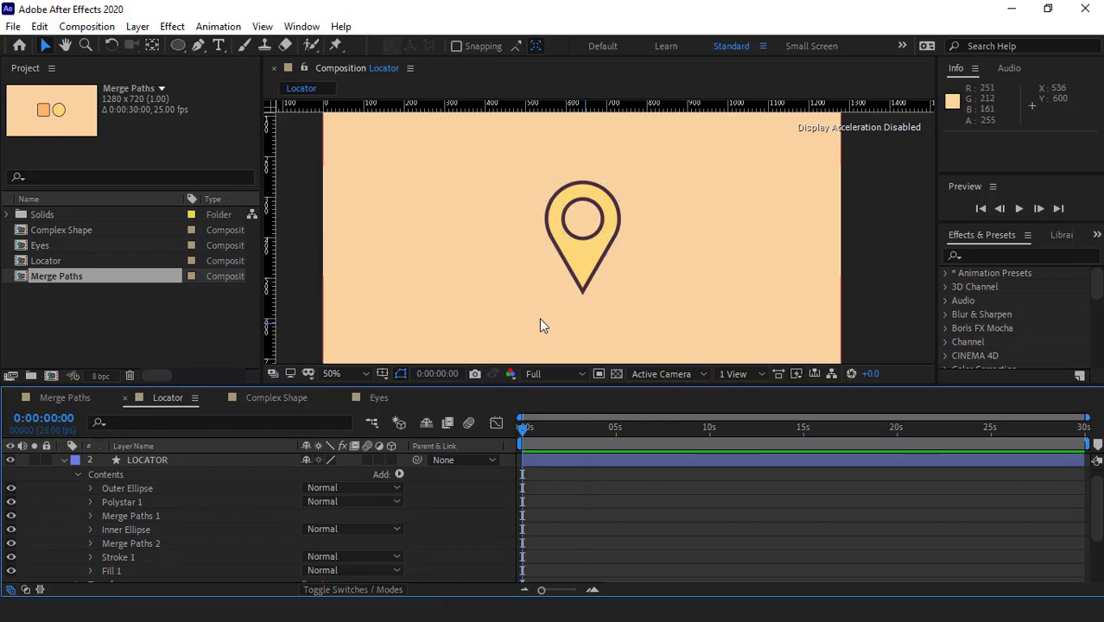
{"action": "left_click", "coordinate": [167, 557]}
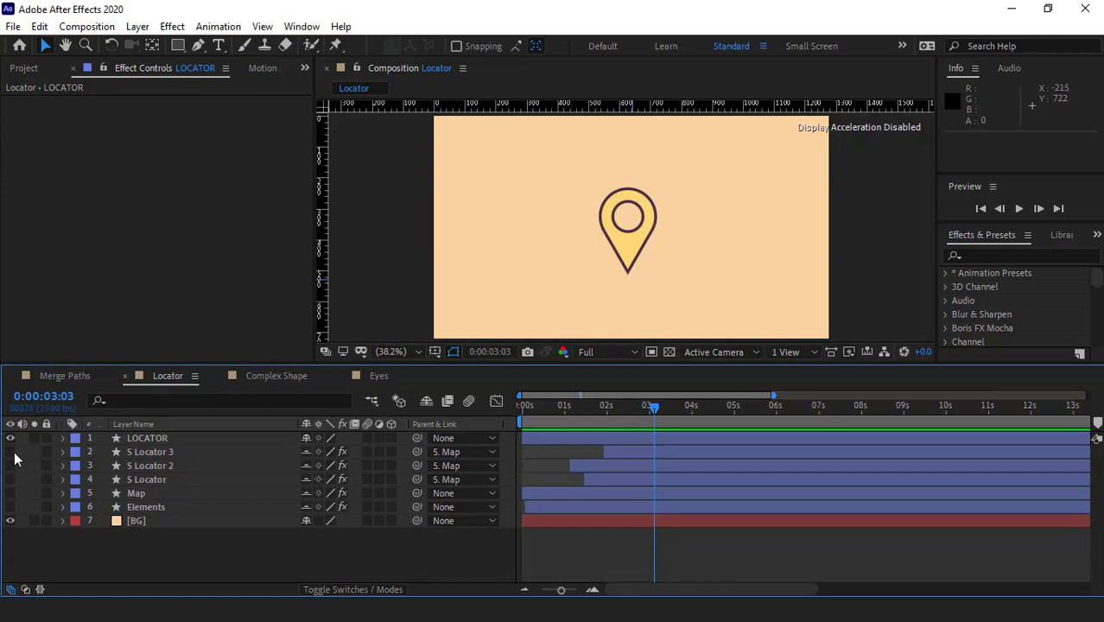
Show the hidden layers from S Locator 3 down to Elements and preview the composition from the start.
{"action": "left_click_drag", "start_coordinate": [13, 458], "coordinate": [12, 510]}
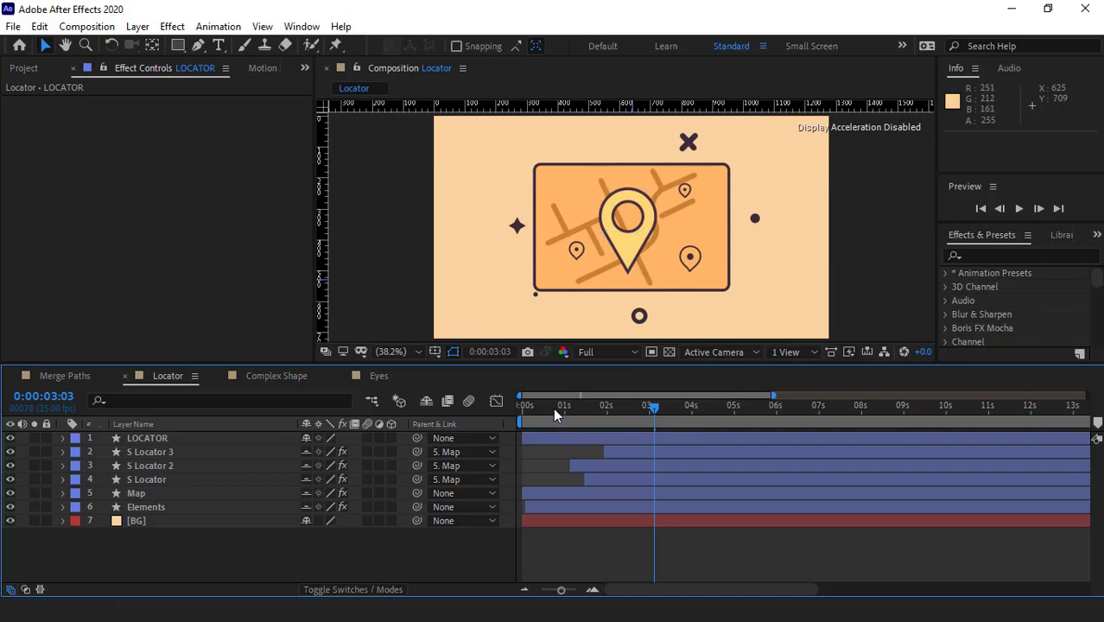
{"action": "left_click_drag", "start_coordinate": [553, 408], "coordinate": [383, 421]}
{"action": "key", "text": "space"}
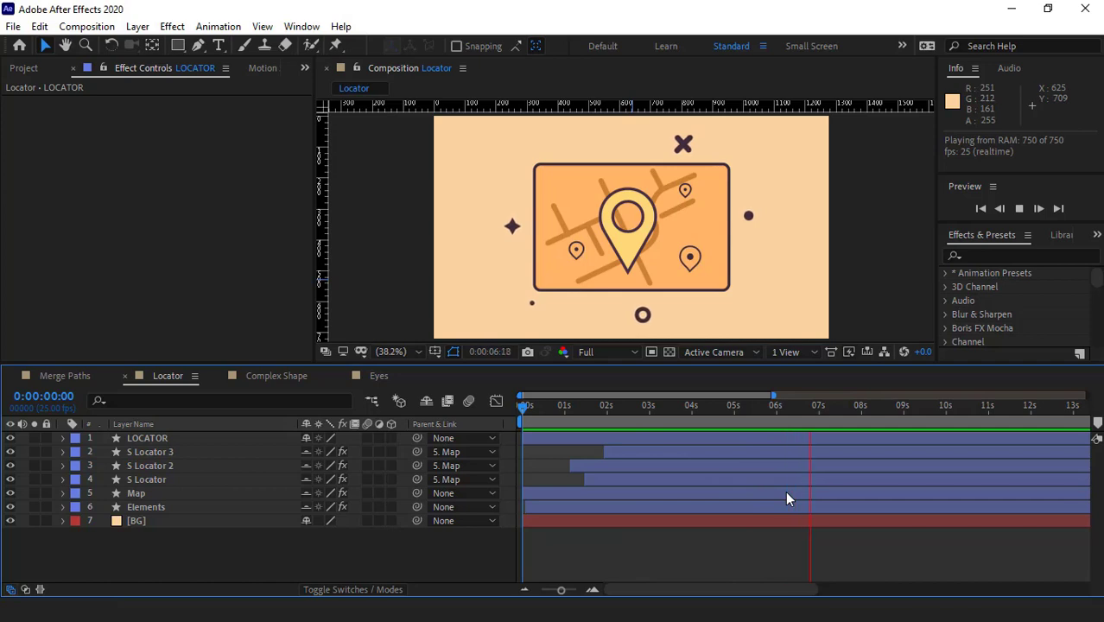
Set a Position keyframe on the LOCATOR layer at 0:00:00:00 and move its anchor point to the pin's lower tip.
{"action": "left_click", "coordinate": [631, 262]}
{"action": "left_click", "coordinate": [630, 262]}
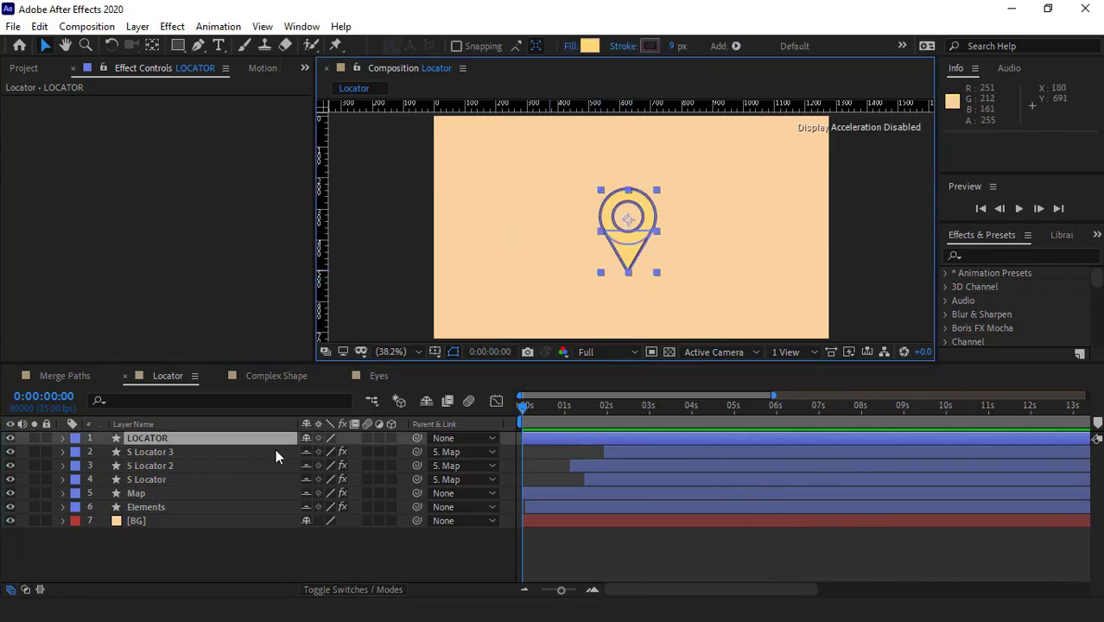
{"action": "key", "text": "p"}
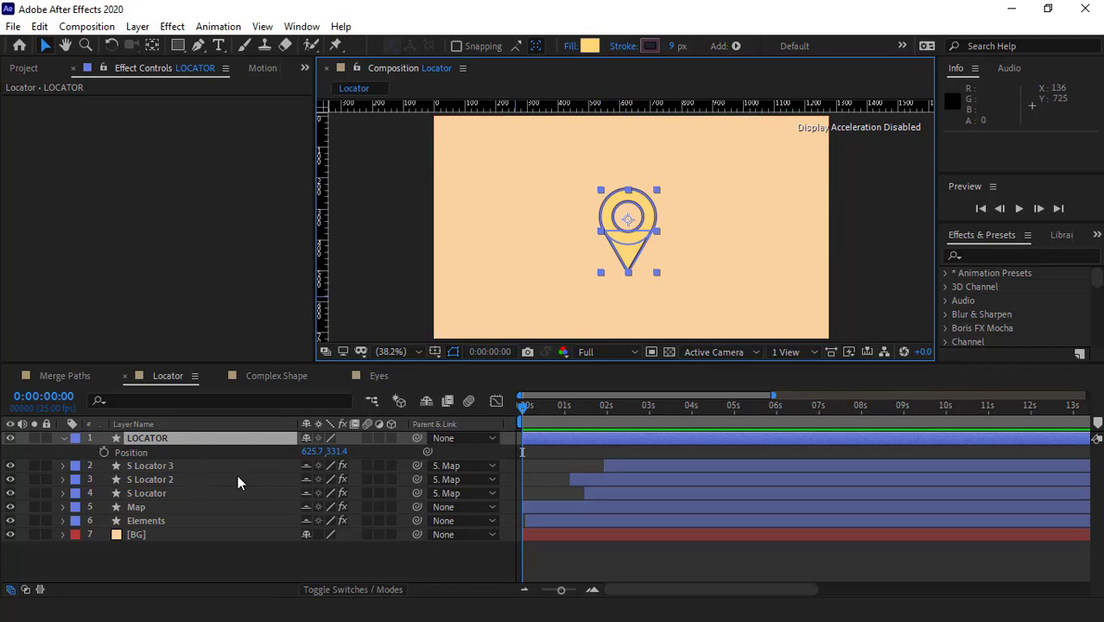
{"action": "left_click", "coordinate": [104, 452]}
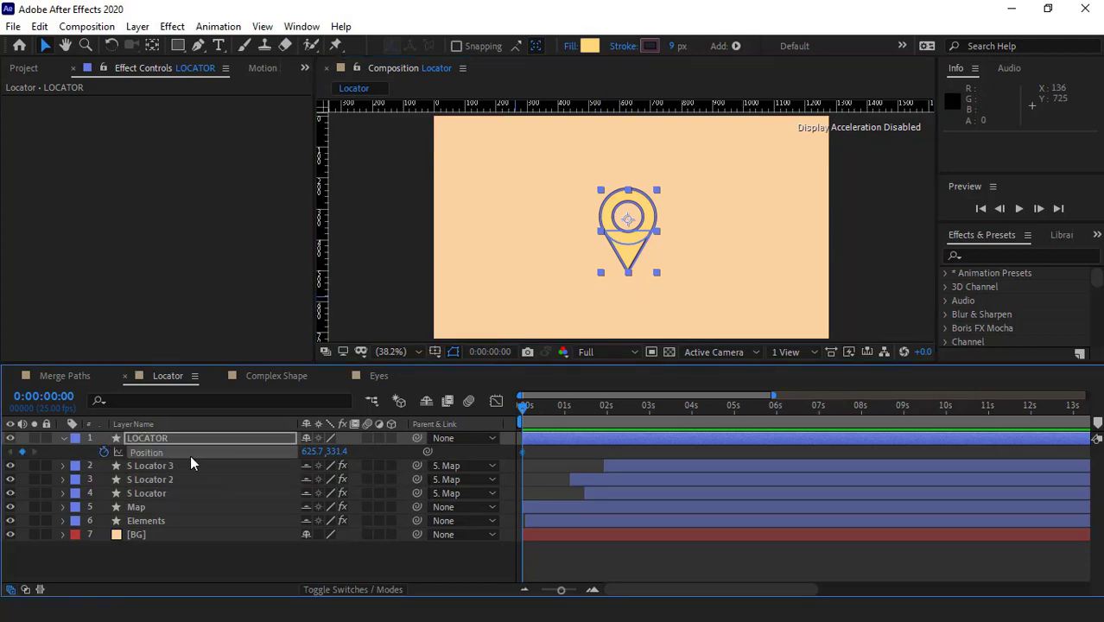
{"action": "key", "text": "y"}
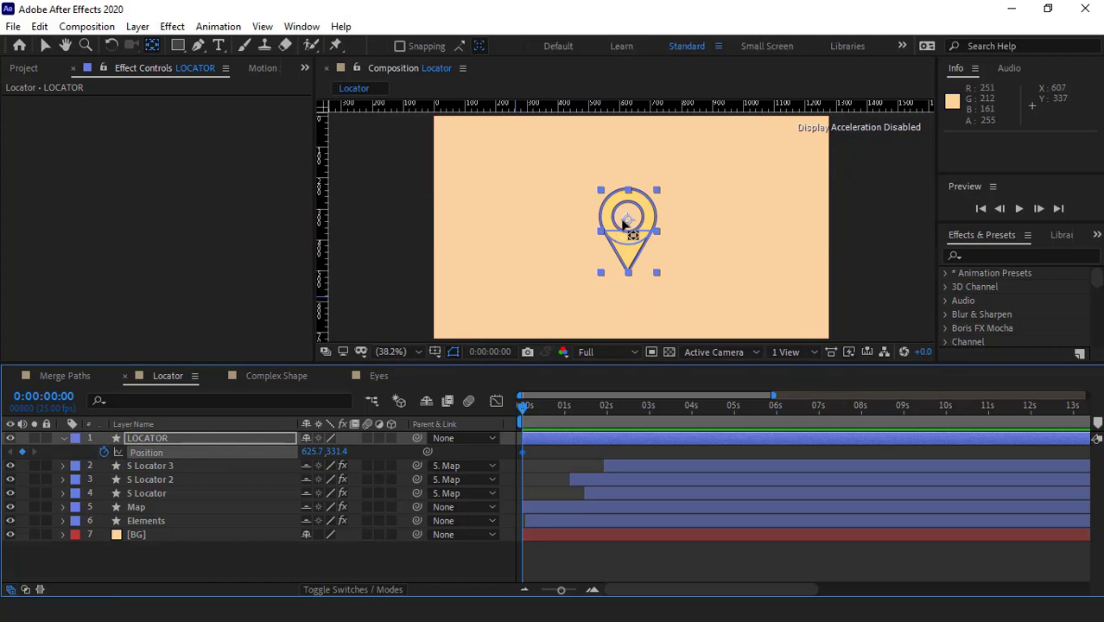
{"action": "left_click_drag", "start_coordinate": [628, 219], "coordinate": [627, 274]}
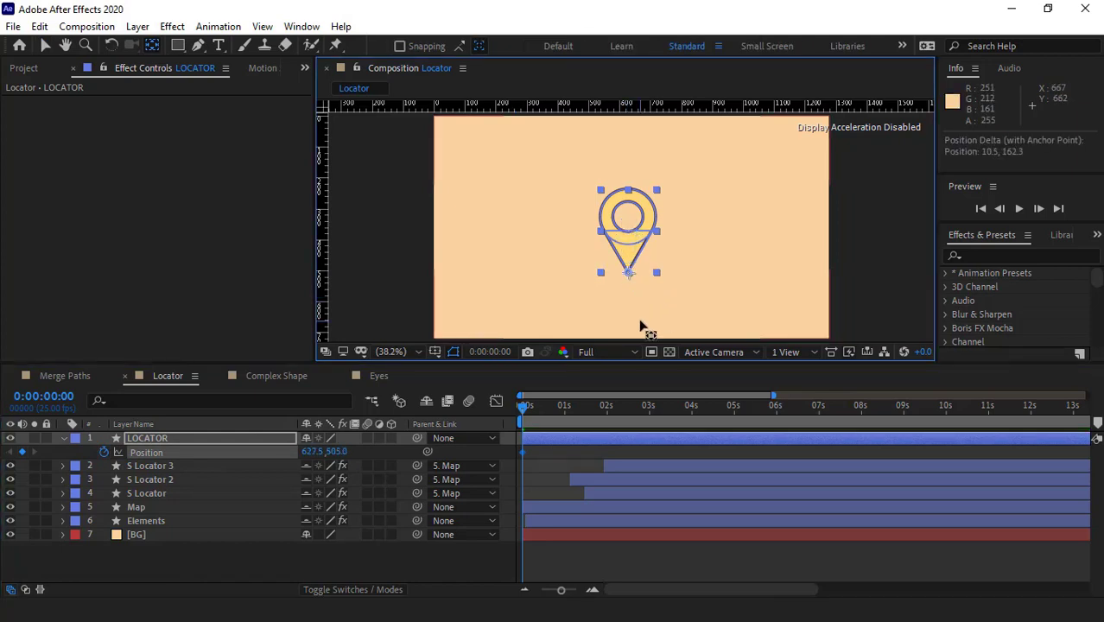
Add a Scale keyframe to LOCATOR at 0:00:00:00, add Position and Scale keyframes at 0:00:00:10, and return to the first keyframes.
{"action": "key", "text": "alt+shift+s"}
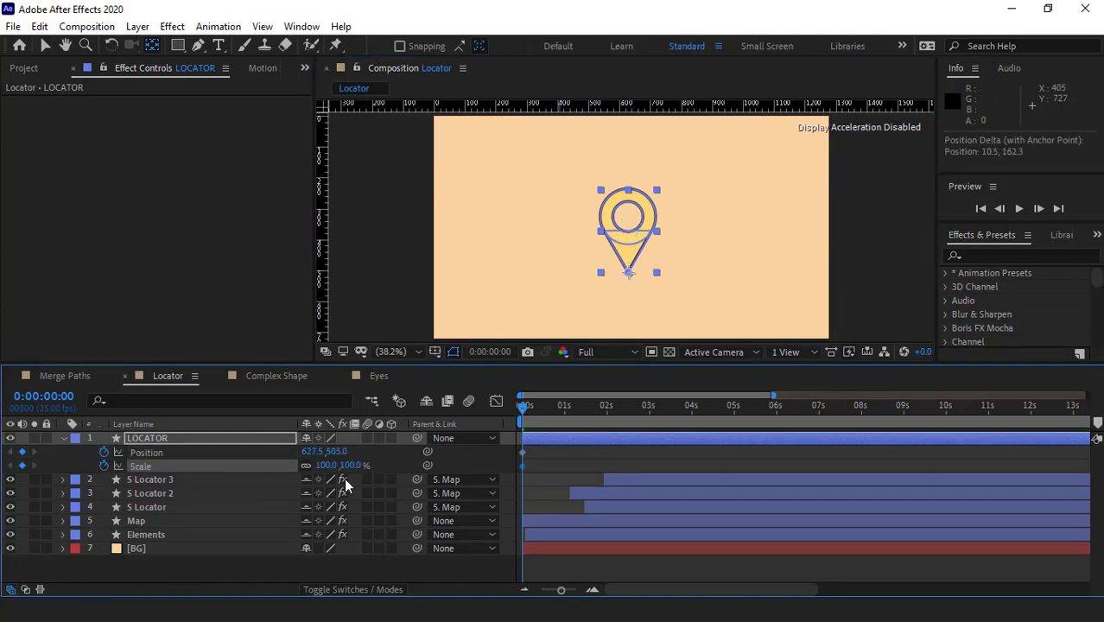
{"action": "key", "text": "shift+Page_Down"}
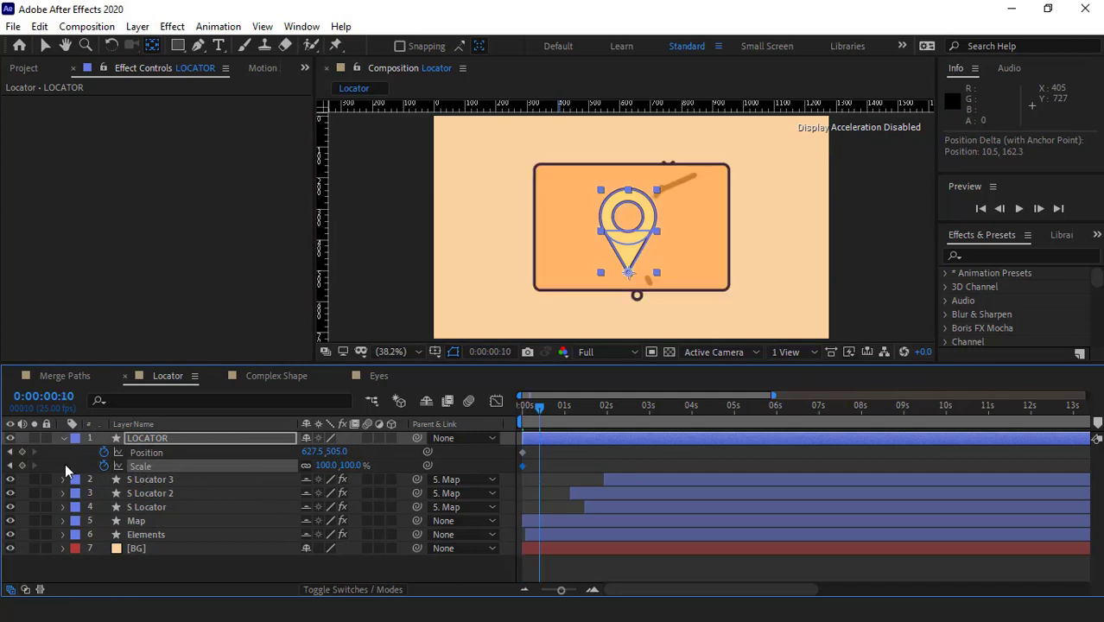
{"action": "left_click", "coordinate": [22, 452]}
{"action": "left_click", "coordinate": [21, 465]}
{"action": "left_click", "coordinate": [10, 466]}
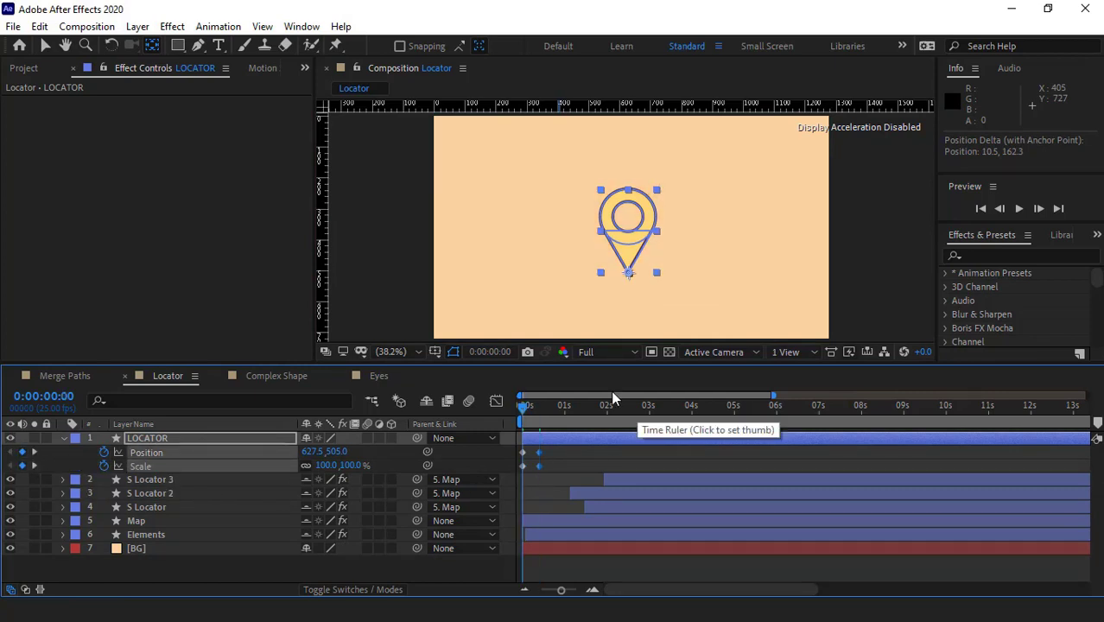
Set LOCATOR's vertical Position at 0:00:00:00 to -24.0 so the pin starts above the frame.
{"action": "left_click", "coordinate": [87, 453]}
{"action": "left_click_drag", "start_coordinate": [336, 452], "coordinate": [233, 451]}
{"action": "left_click_drag", "start_coordinate": [180, 413], "coordinate": [59, 411]}
{"action": "left_click_drag", "start_coordinate": [335, 451], "coordinate": [256, 446]}
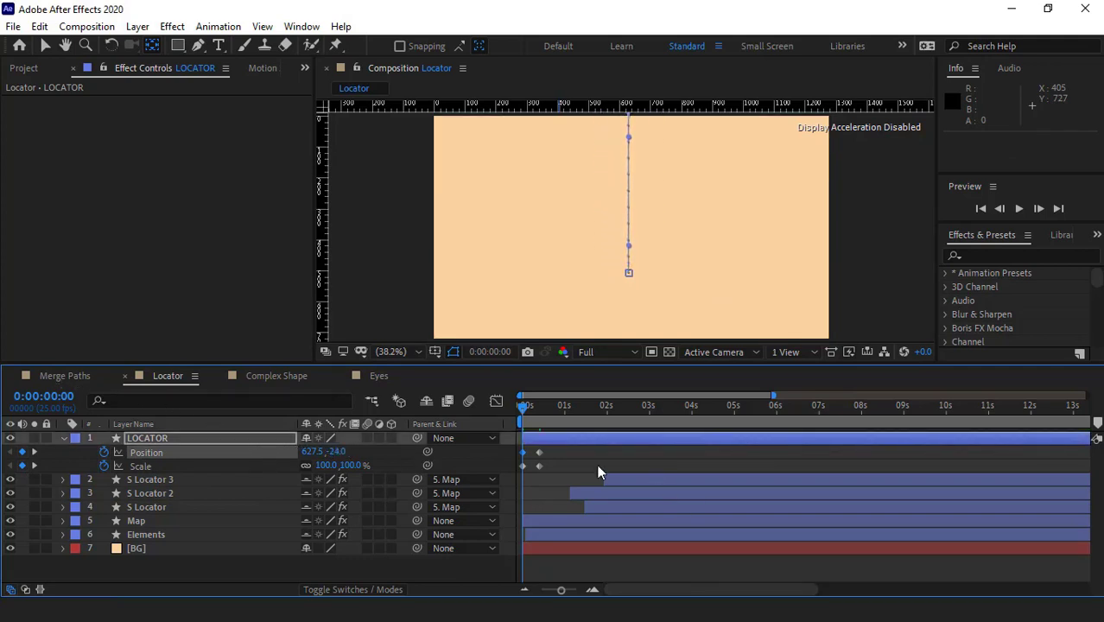
Apply Easy Ease to LOCATOR's first Position and Scale keyframes and preview the pin's drop.
{"action": "left_click", "coordinate": [523, 467], "text": "shift"}
{"action": "right_click", "coordinate": [523, 465]}
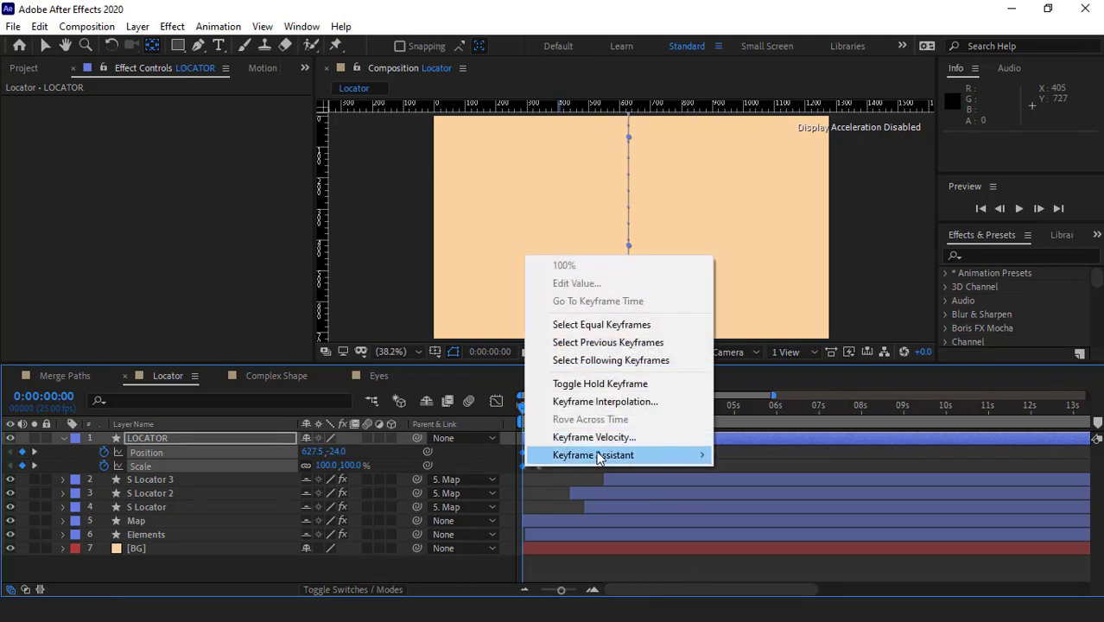
{"action": "mouse_move", "coordinate": [598, 454]}
{"action": "left_click", "coordinate": [765, 346]}
{"action": "left_click", "coordinate": [608, 568]}
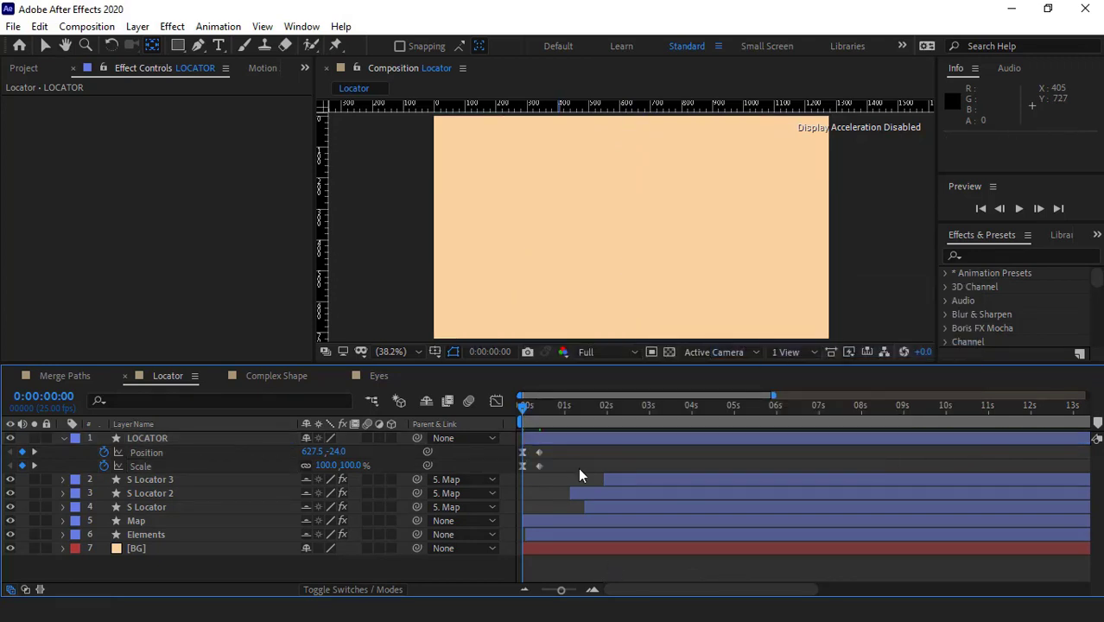
{"action": "key", "text": "space"}
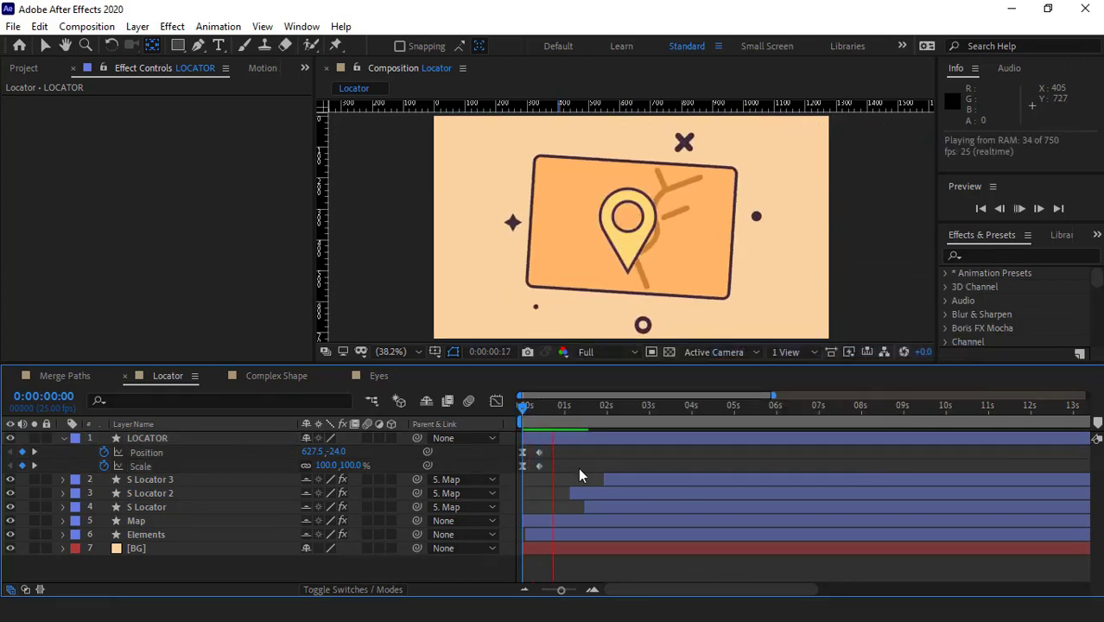
Shift the LOCATOR layer to start at 0:00:02:24 and preview the drop over the map.
{"action": "left_click_drag", "start_coordinate": [536, 404], "coordinate": [647, 412]}
{"action": "left_click", "coordinate": [571, 438]}
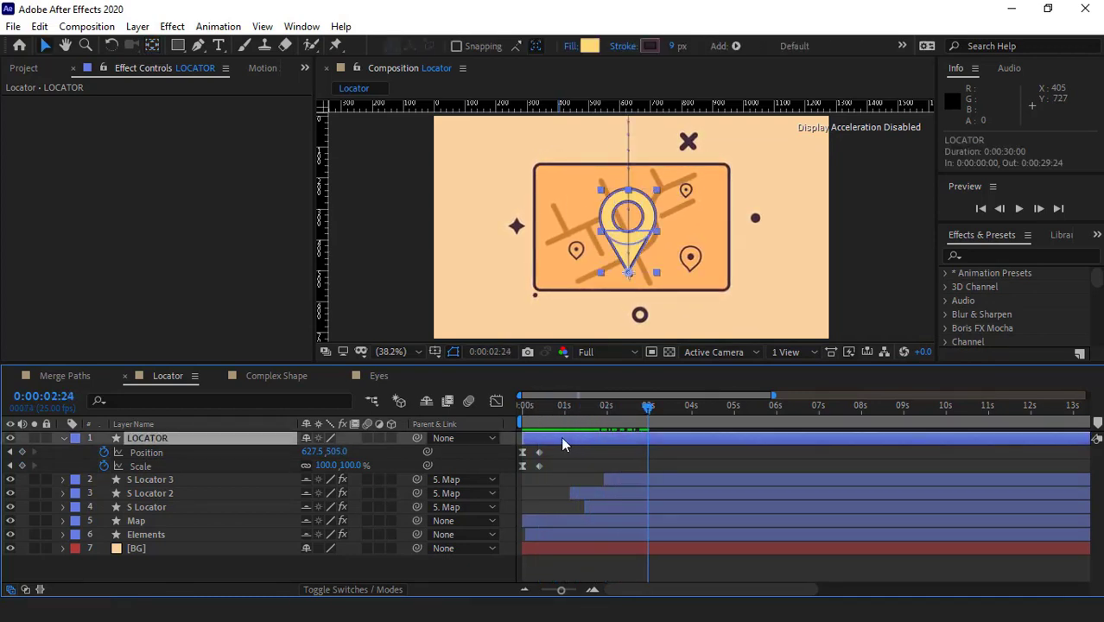
{"action": "left_click_drag", "start_coordinate": [560, 436], "coordinate": [687, 454]}
{"action": "key", "text": "space"}
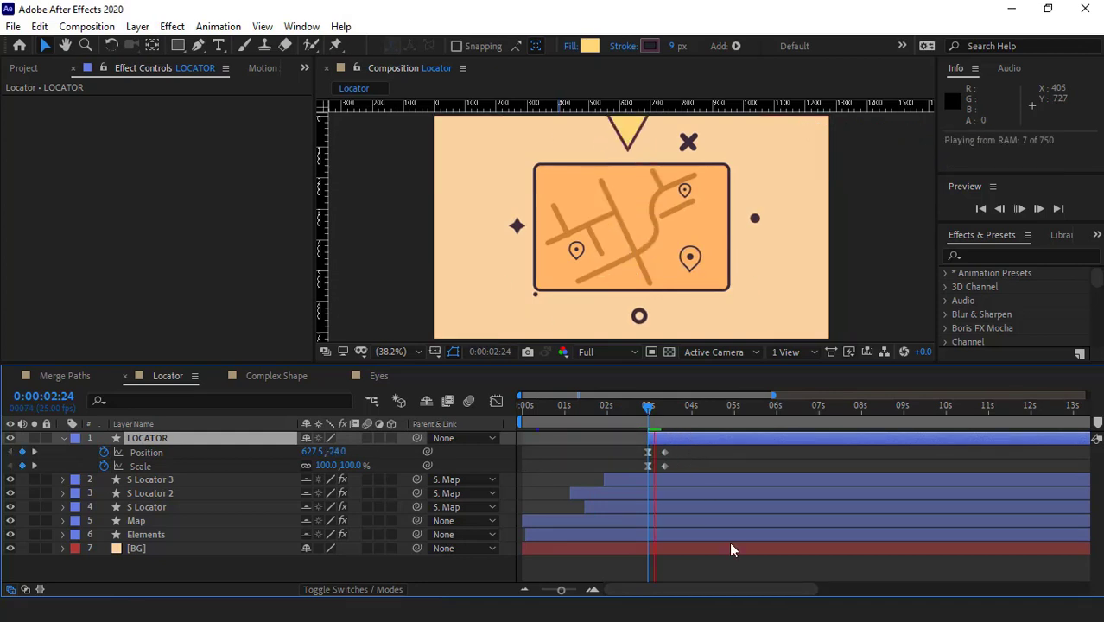
Shift the LOCATOR layer to start at 0:00:02:11 and preview the drop over the map.
{"action": "mouse_move", "coordinate": [626, 407]}
{"action": "left_mouse_down"}
{"action": "mouse_move", "coordinate": [611, 411]}
{"action": "mouse_move", "coordinate": [625, 411]}
{"action": "left_mouse_up"}
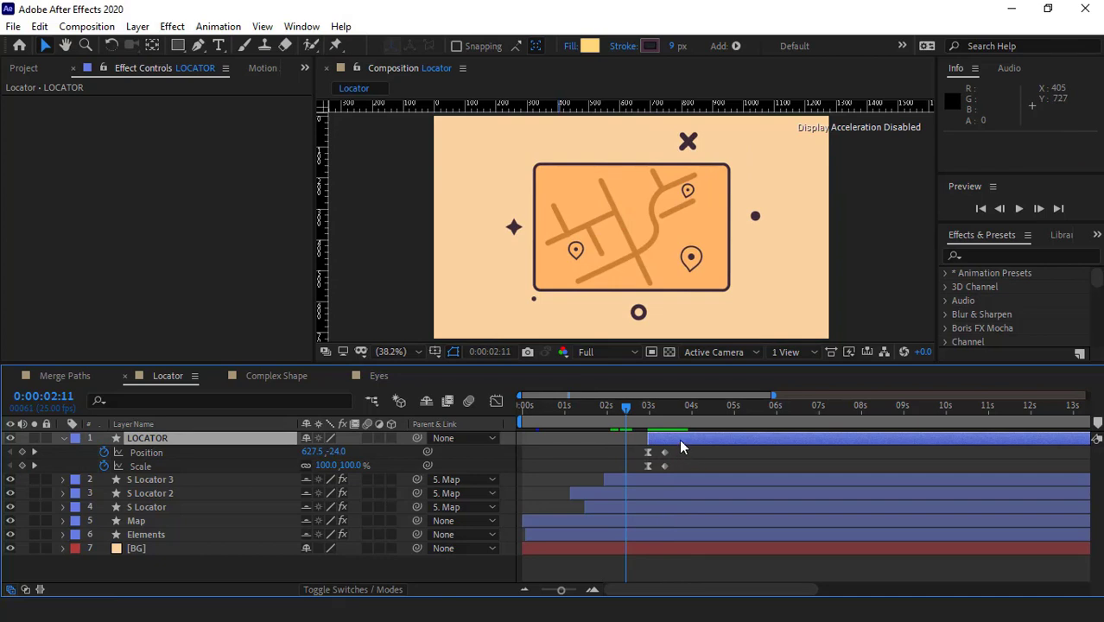
{"action": "left_click_drag", "start_coordinate": [680, 447], "coordinate": [666, 448]}
{"action": "key", "text": "space"}
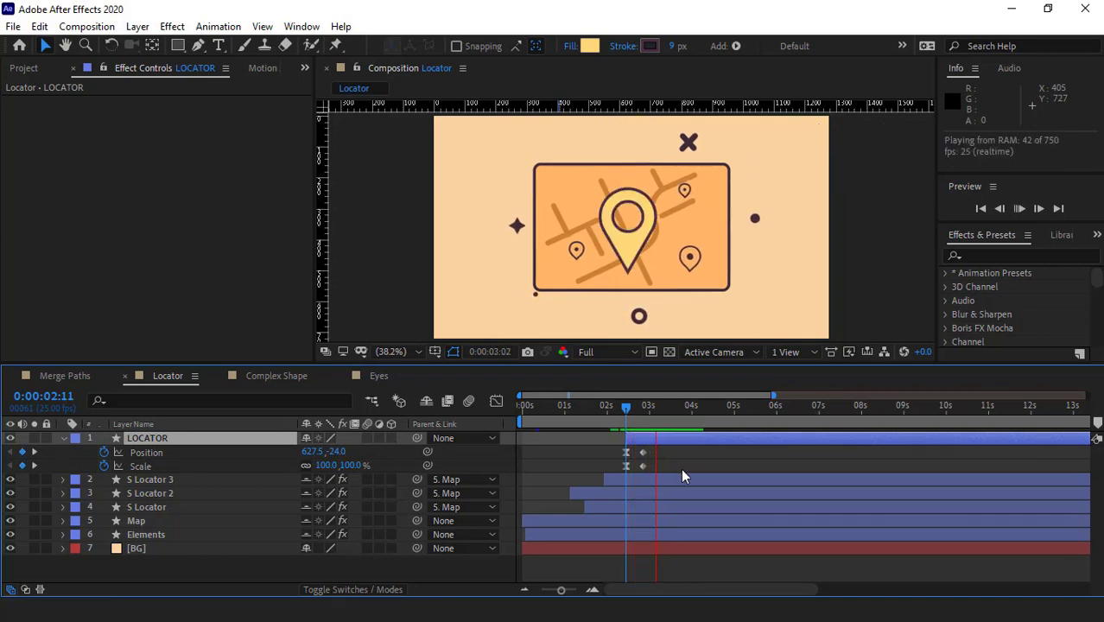
{"action": "key", "text": "space"}
Move LOCATOR's ending Position and Scale keyframes earlier to 0:00:02:18 and preview the faster drop.
{"action": "scroll", "coordinate": [642, 454], "scroll_direction": "up", "scroll_amount": 2}
{"action": "left_click_drag", "start_coordinate": [604, 411], "coordinate": [615, 413]}
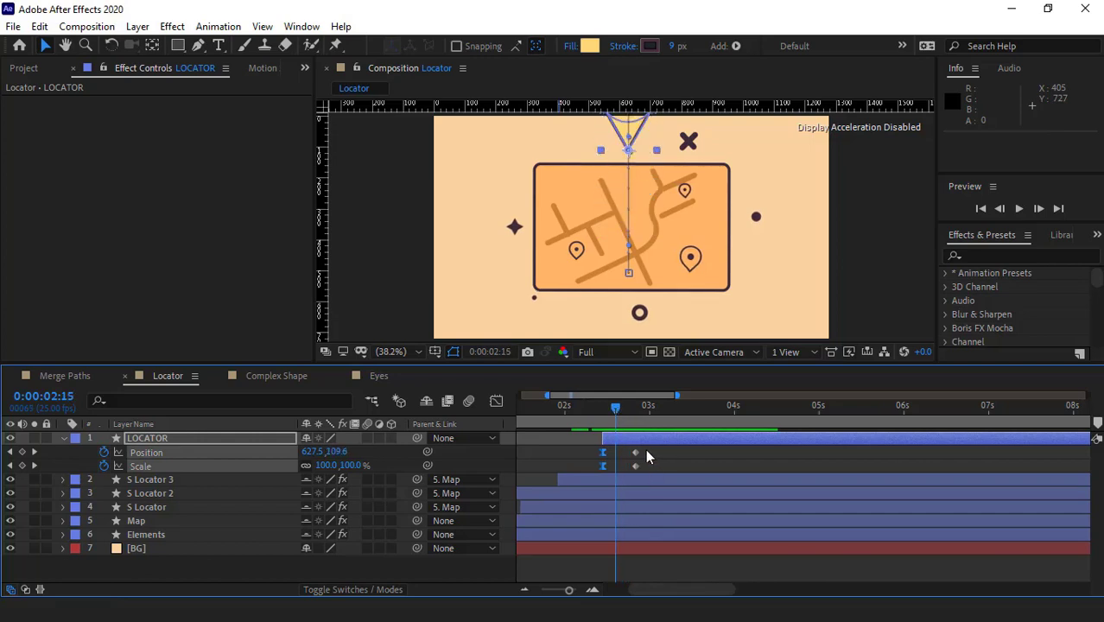
{"action": "left_click", "coordinate": [603, 422]}
{"action": "key", "text": "space"}
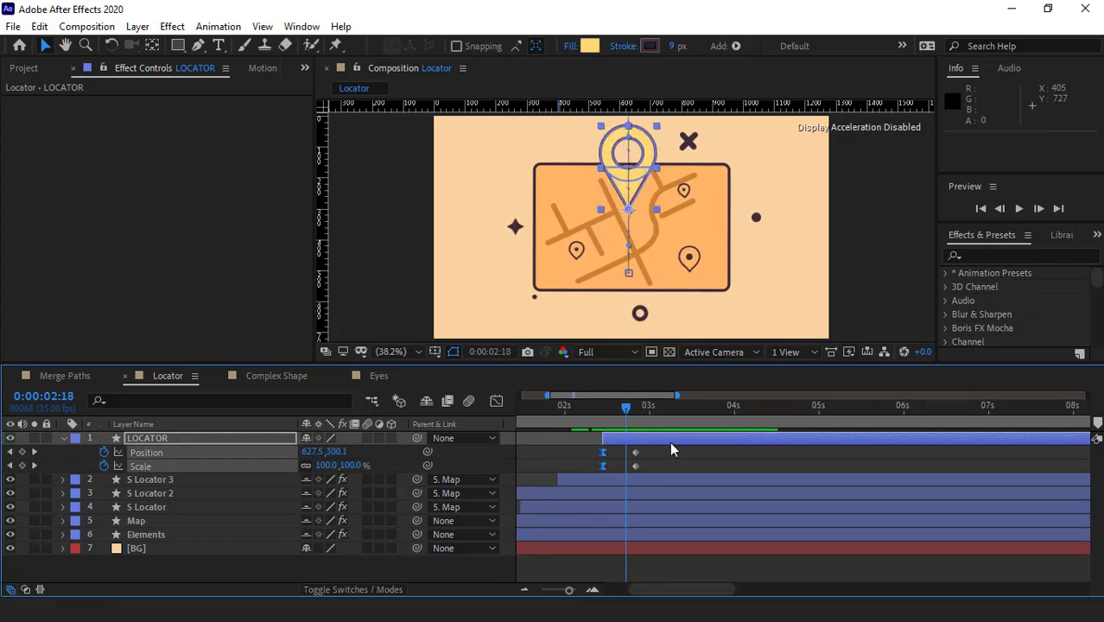
{"action": "left_click_drag", "start_coordinate": [635, 466], "coordinate": [625, 465]}
{"action": "key", "text": "space"}
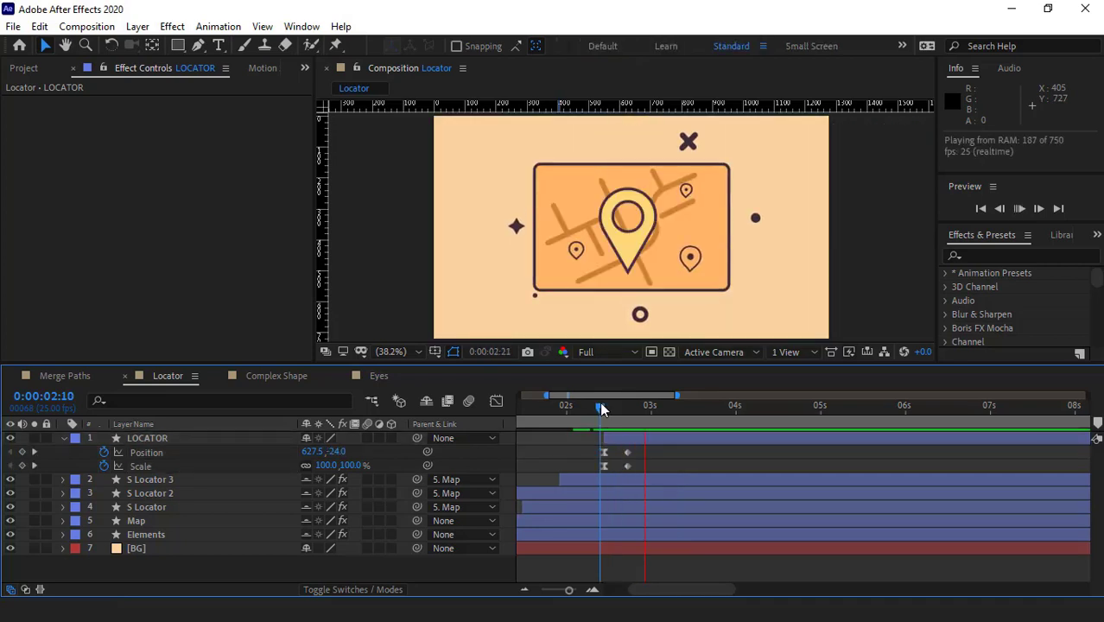
Unlink LOCATOR's Scale proportions and squash its vertical Scale to 83% at 0:00:02:23, five frames after landing.
{"action": "key", "text": "space"}
{"action": "left_click", "coordinate": [628, 414]}
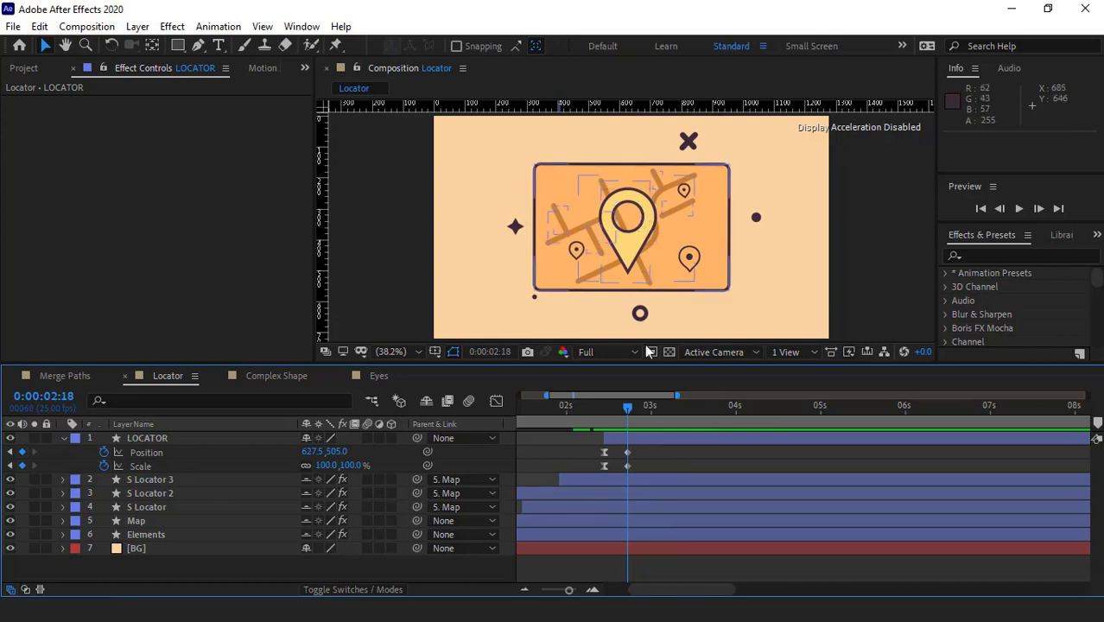
{"action": "left_click", "coordinate": [306, 465]}
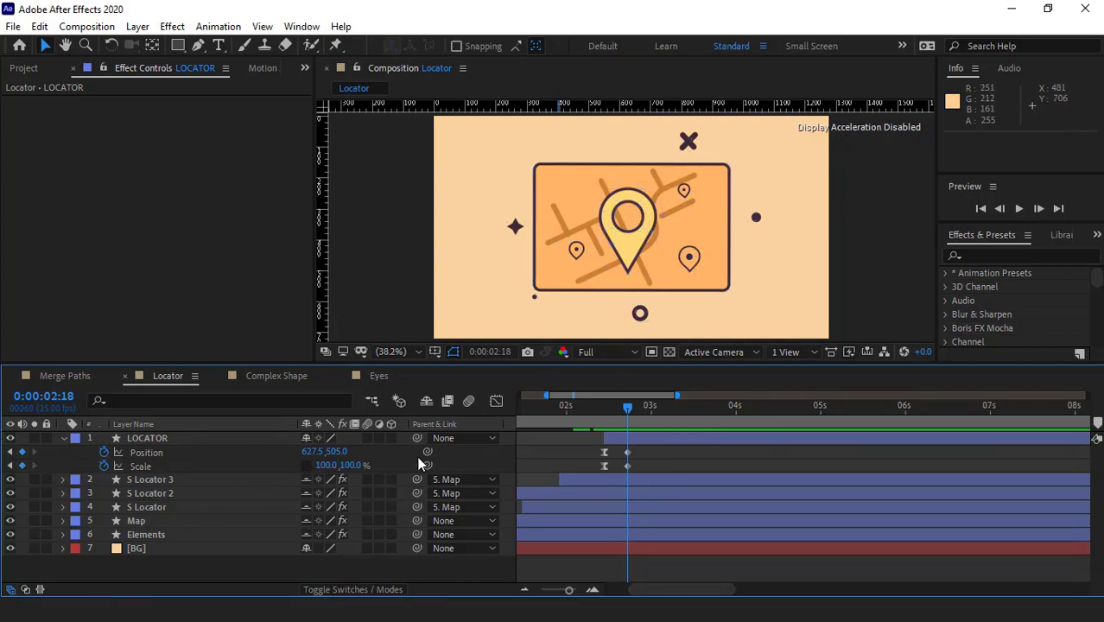
{"action": "key", "text": "Page_Down"}
{"action": "key", "text": "Page_Down"}
{"action": "key", "text": "Page_Down"}
{"action": "key", "text": "Page_Down"}
{"action": "key", "text": "Page_Down"}
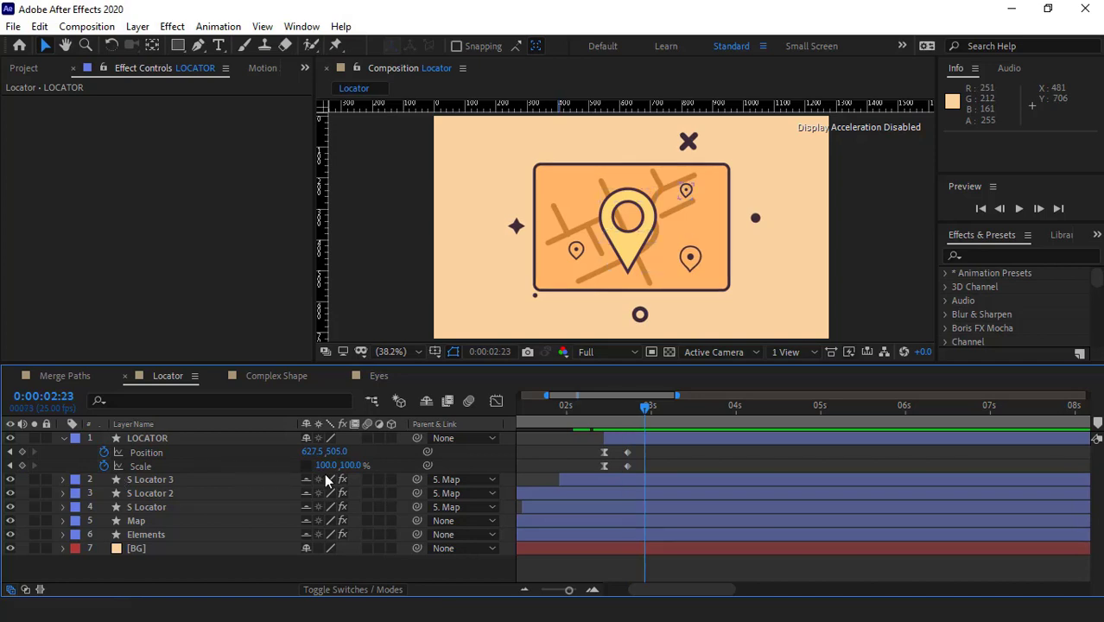
{"action": "left_click_drag", "start_coordinate": [354, 465], "coordinate": [338, 464]}
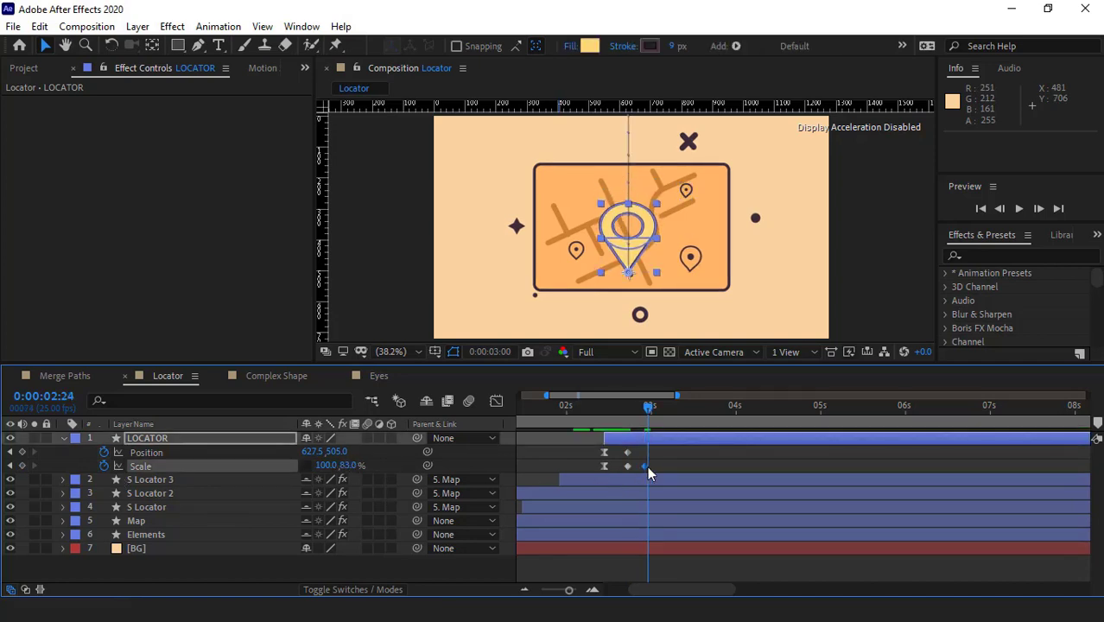
Restore LOCATOR's vertical Scale to 100% at 0:00:03:01.
{"action": "key", "text": "Page_Down"}
{"action": "key", "text": "Page_Down"}
{"action": "key", "text": "Page_Down"}
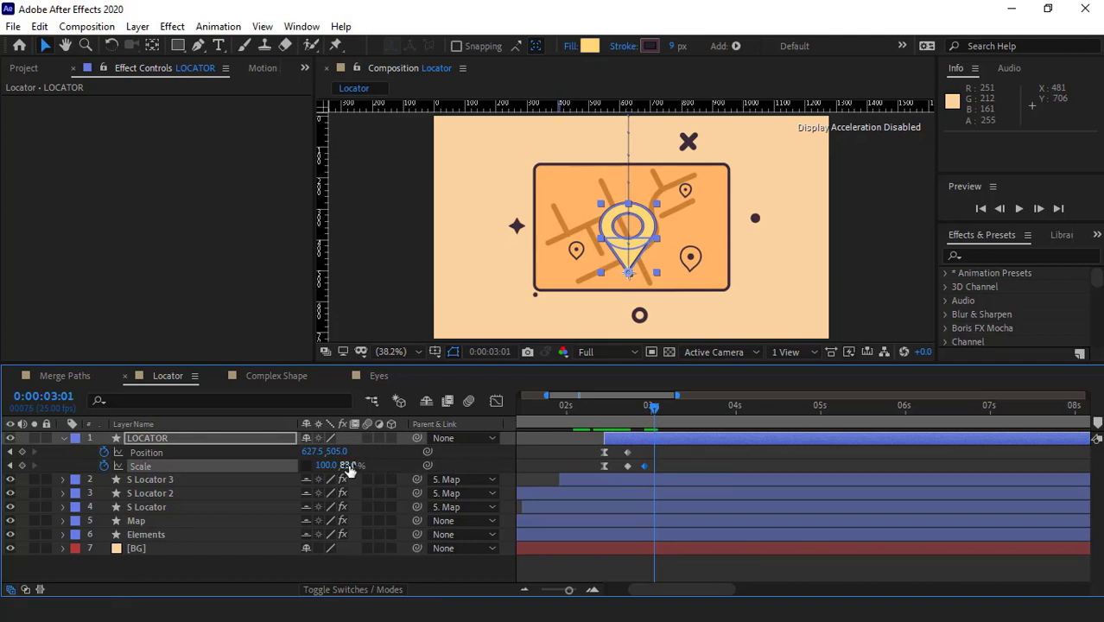
{"action": "type", "text": "100"}
{"action": "key", "text": "Return"}
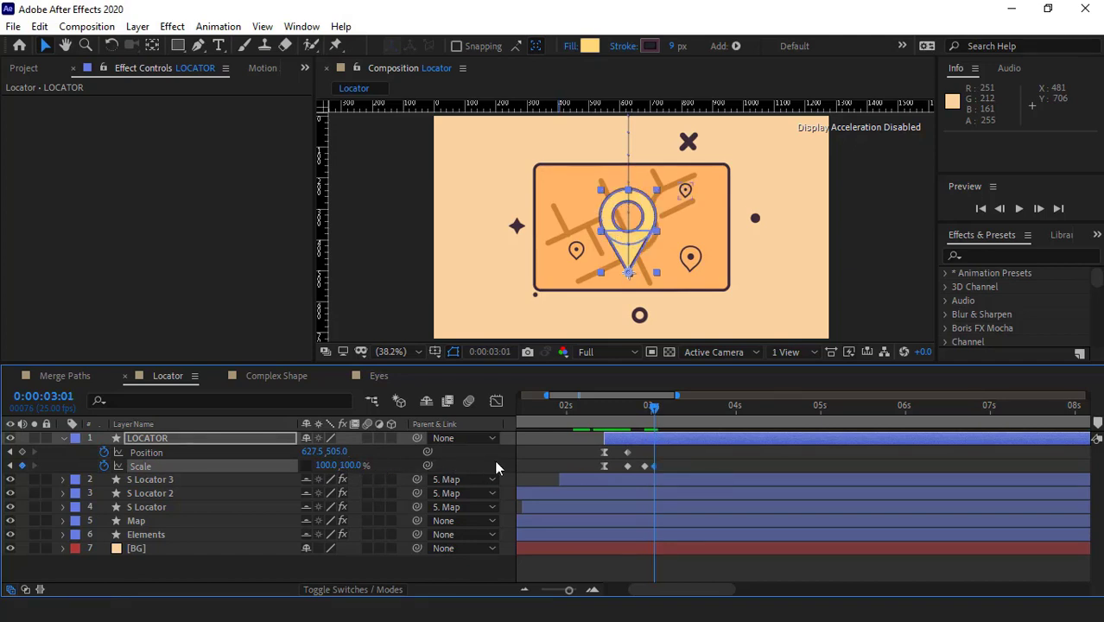
Apply Easy Ease to LOCATOR's squashed Scale keyframe at 0:00:02:23 and preview the landing.
{"action": "right_click", "coordinate": [643, 470]}
{"action": "mouse_move", "coordinate": [682, 455]}
{"action": "left_click", "coordinate": [864, 347]}
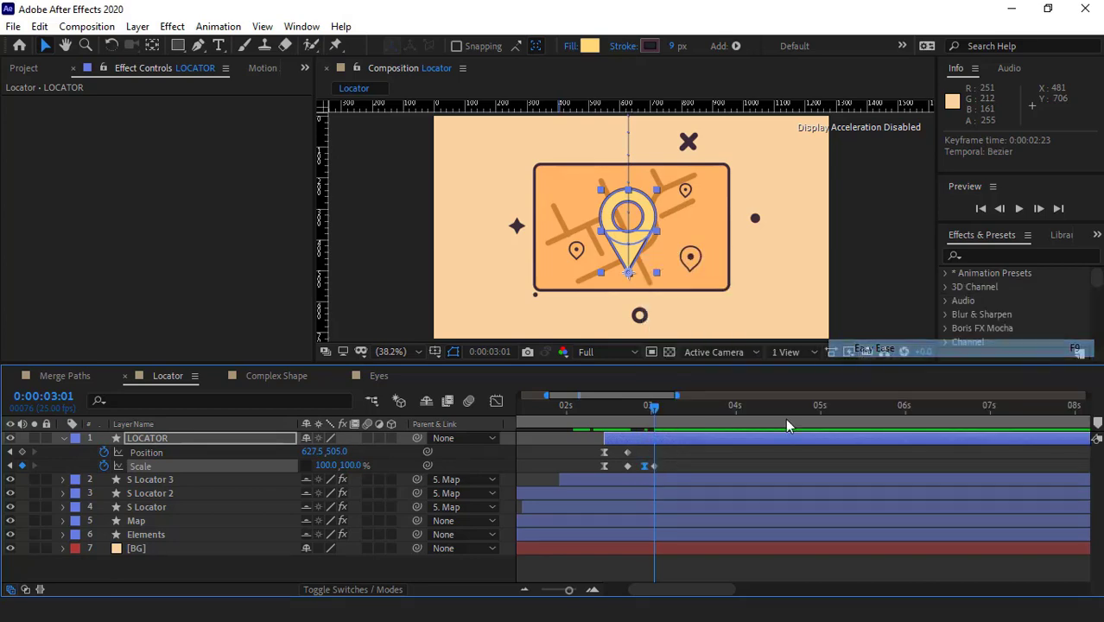
{"action": "left_click", "coordinate": [599, 406]}
{"action": "key", "text": "space"}
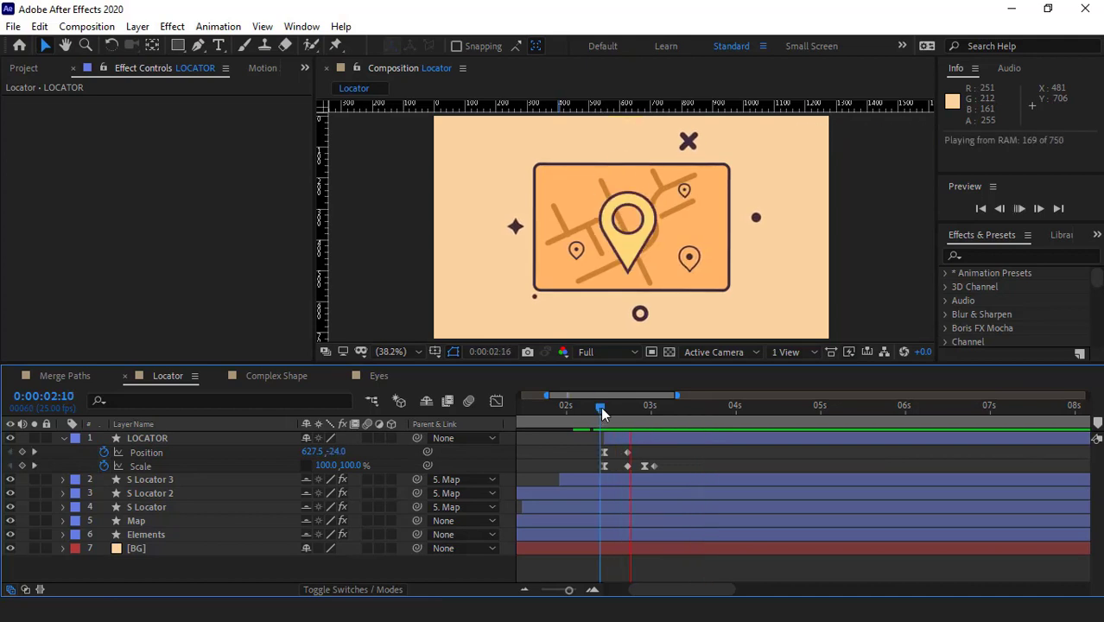
{"action": "key", "text": "space"}
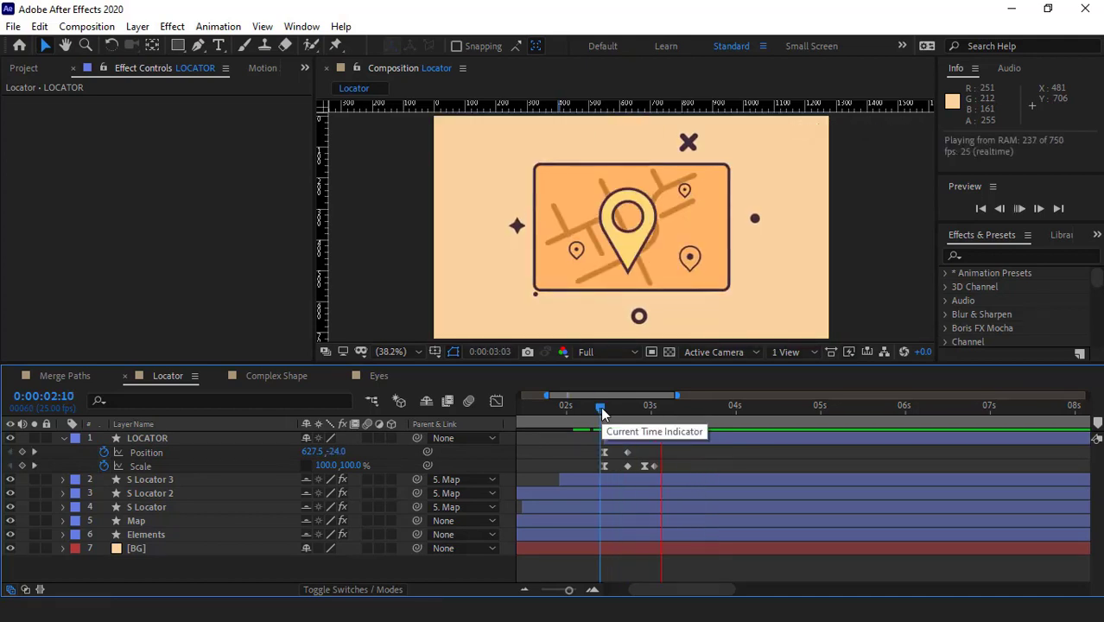
Stretch LOCATOR's vertical Scale to 113.9% at 0:00:02:15, make that keyframe Auto Bezier, and preview the drop.
{"action": "mouse_move", "coordinate": [602, 413]}
{"action": "left_mouse_down"}
{"action": "mouse_move", "coordinate": [637, 411]}
{"action": "mouse_move", "coordinate": [620, 415]}
{"action": "left_mouse_up"}
{"action": "left_click_drag", "start_coordinate": [356, 465], "coordinate": [461, 464]}
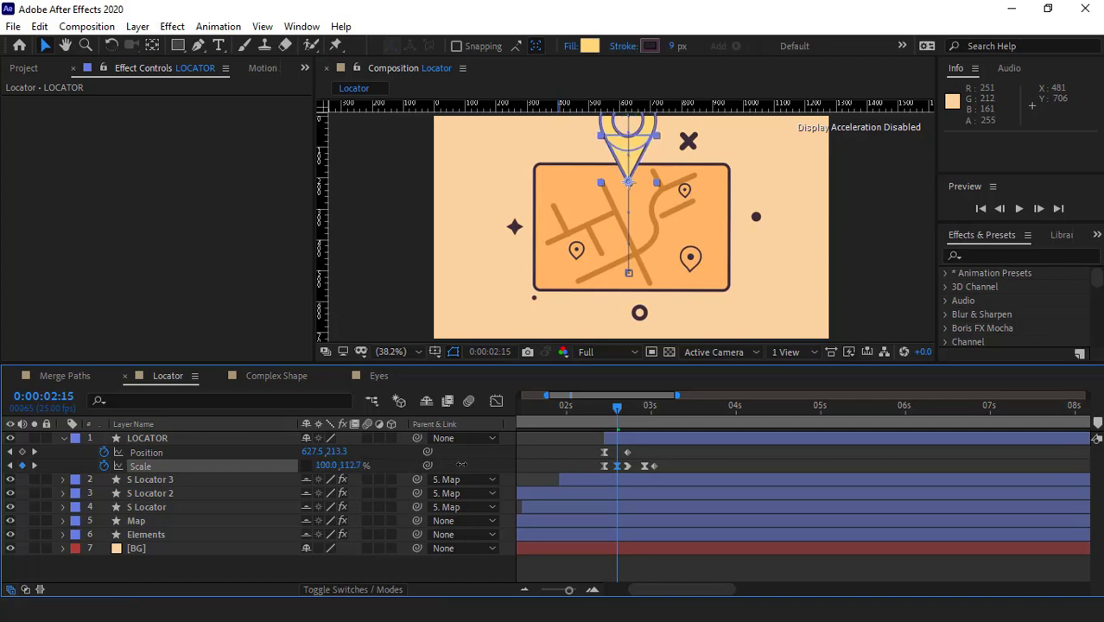
{"action": "left_click", "coordinate": [619, 466]}
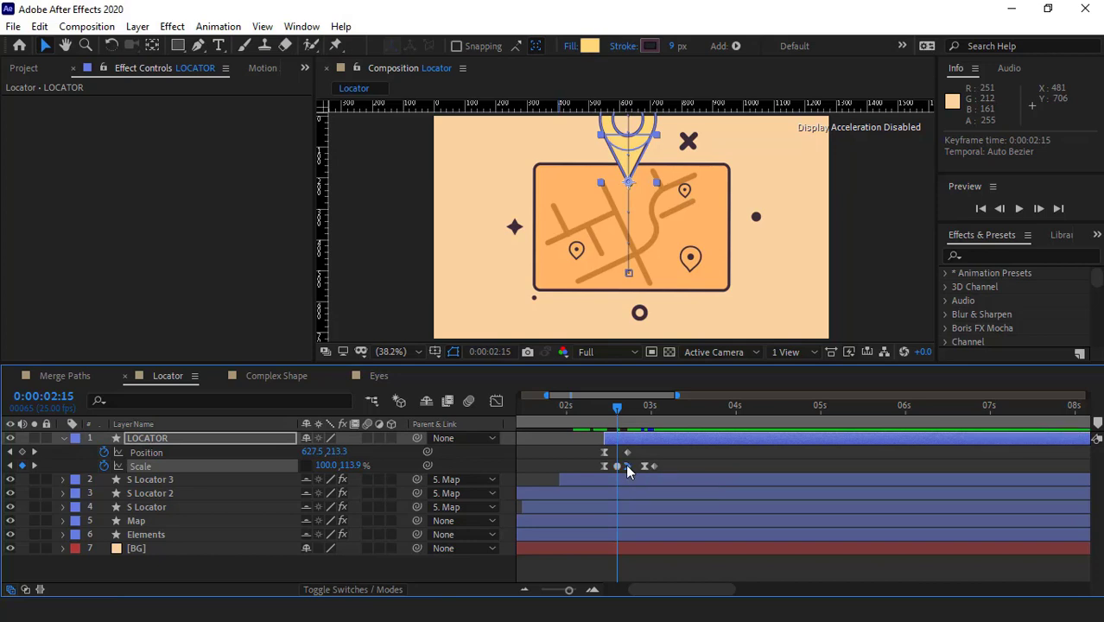
{"action": "left_click", "coordinate": [676, 467]}
{"action": "key", "text": "space"}
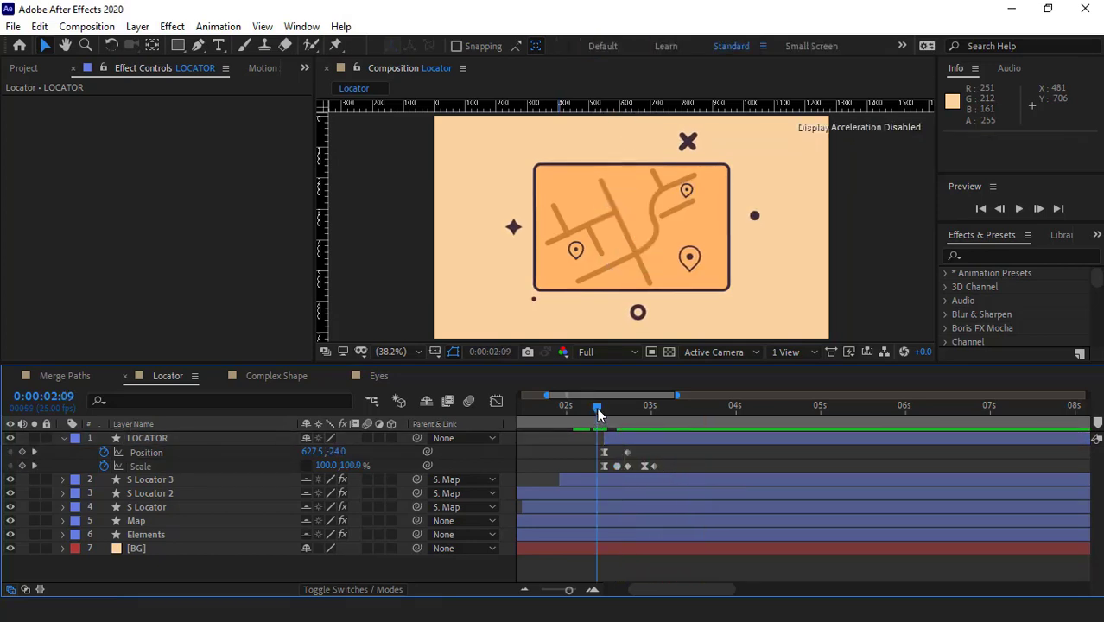
{"action": "key", "text": "space"}
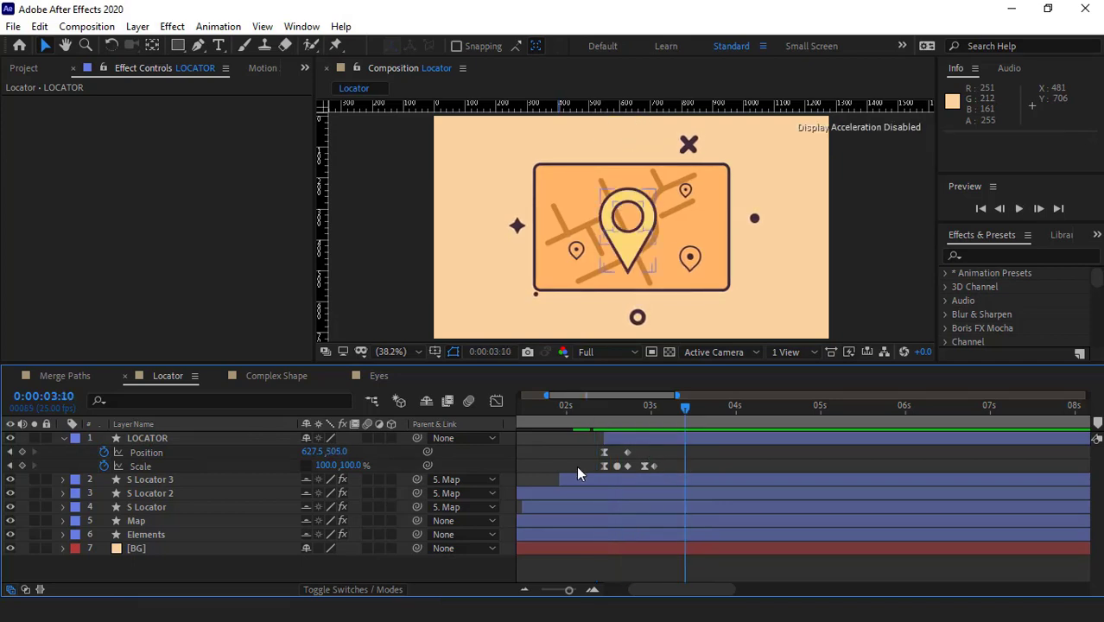
Apply Motion 2's Excite to all of LOCATOR's Scale keyframes and preview the bounce.
{"action": "left_click", "coordinate": [153, 466]}
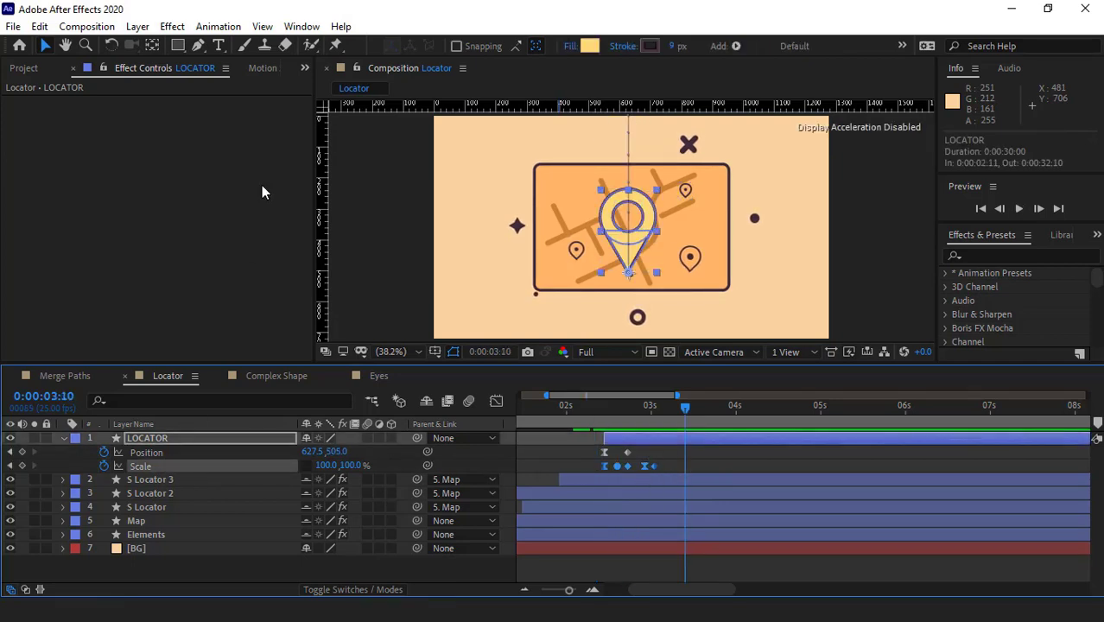
{"action": "left_click", "coordinate": [259, 69]}
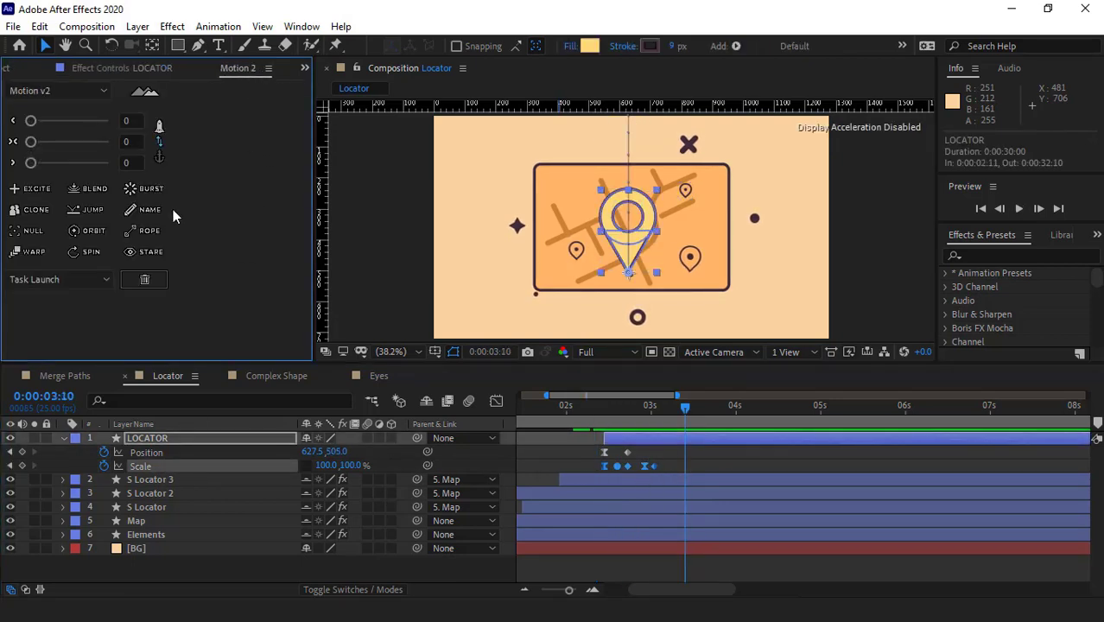
{"action": "left_click", "coordinate": [34, 189]}
{"action": "left_click", "coordinate": [122, 72]}
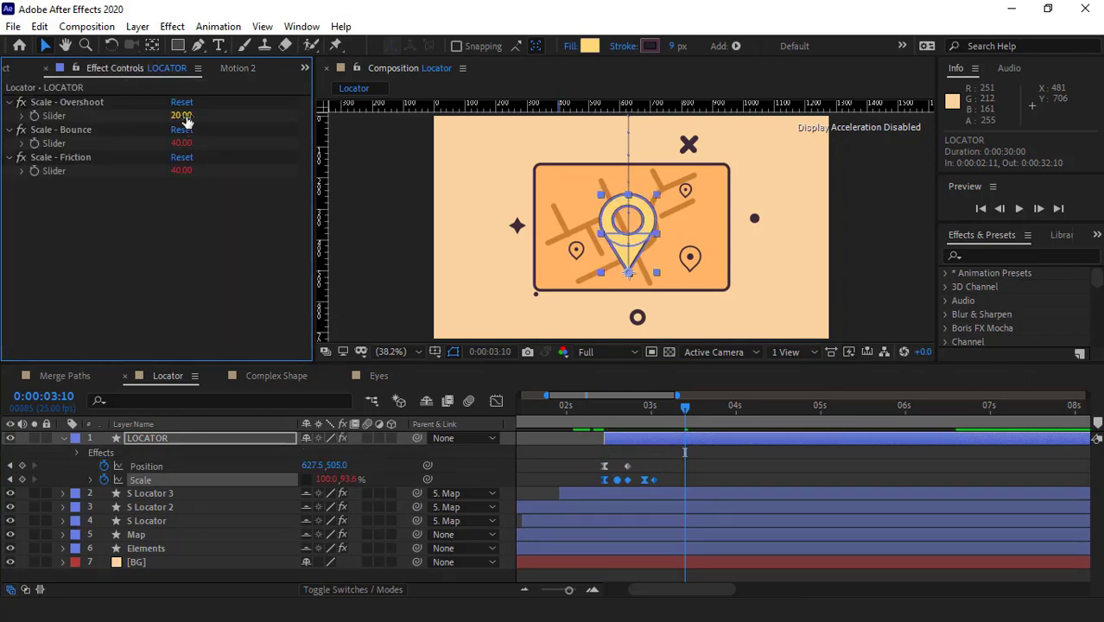
{"action": "left_click", "coordinate": [661, 459]}
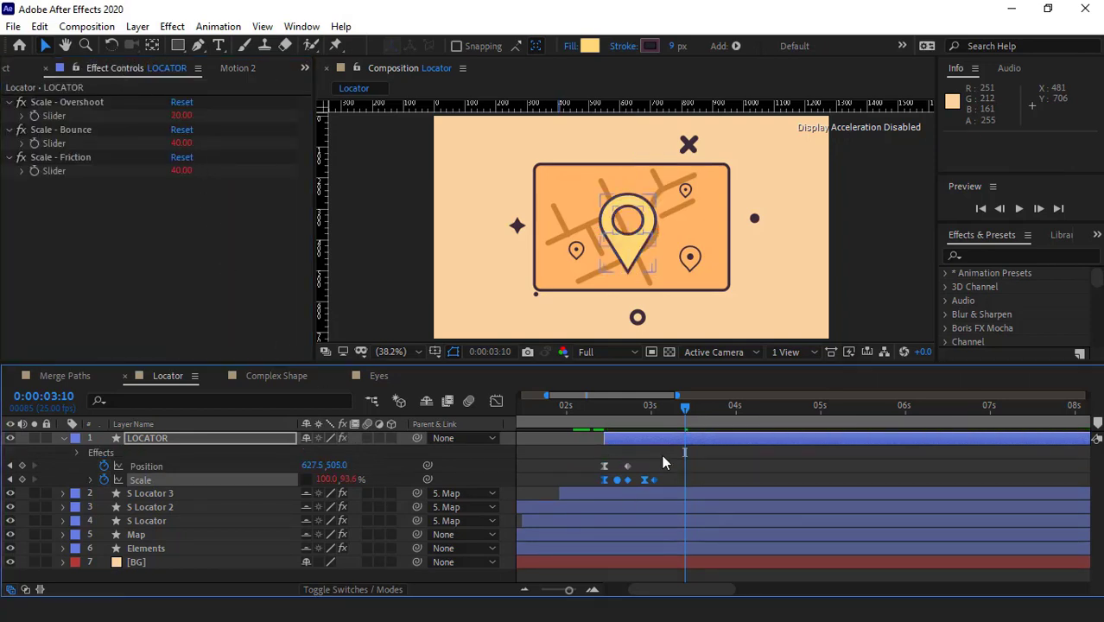
{"action": "left_click", "coordinate": [593, 406]}
{"action": "key", "text": "space"}
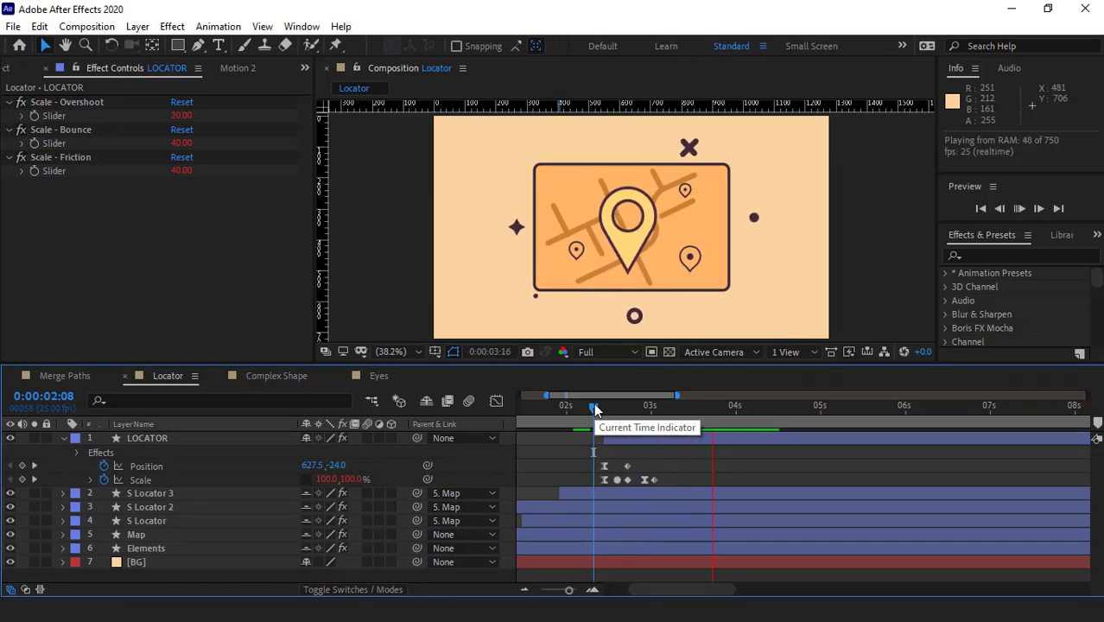
Set LOCATOR's Scale - Overshoot slider to 10 and Scale - Bounce slider to 20, and preview the softer bounce.
{"action": "left_click", "coordinate": [179, 116]}
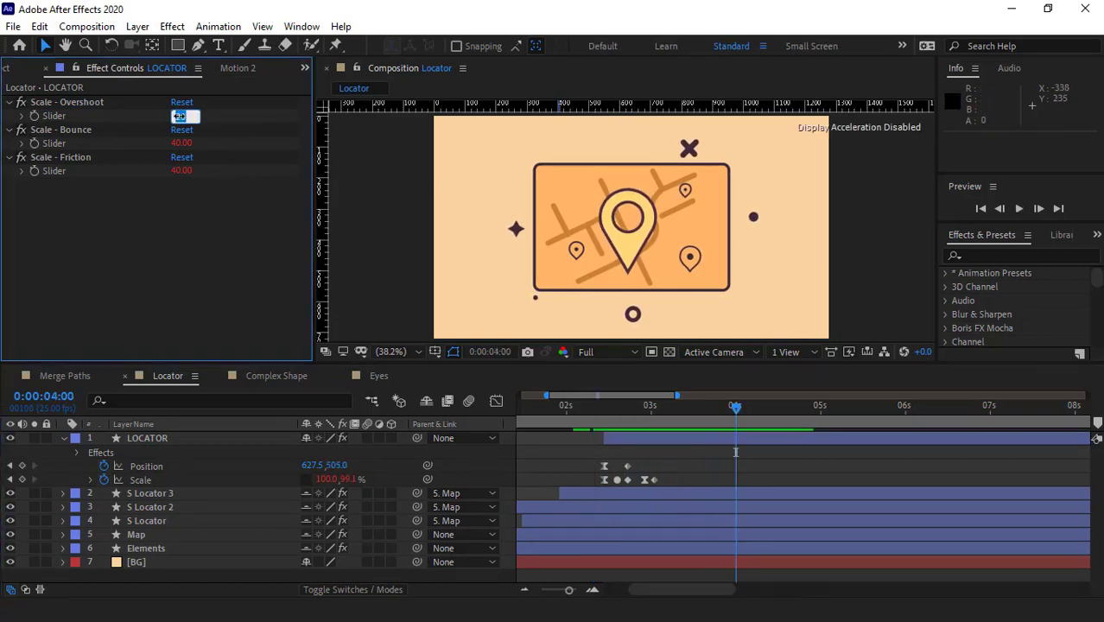
{"action": "type", "text": "15"}
{"action": "key", "text": "Tab"}
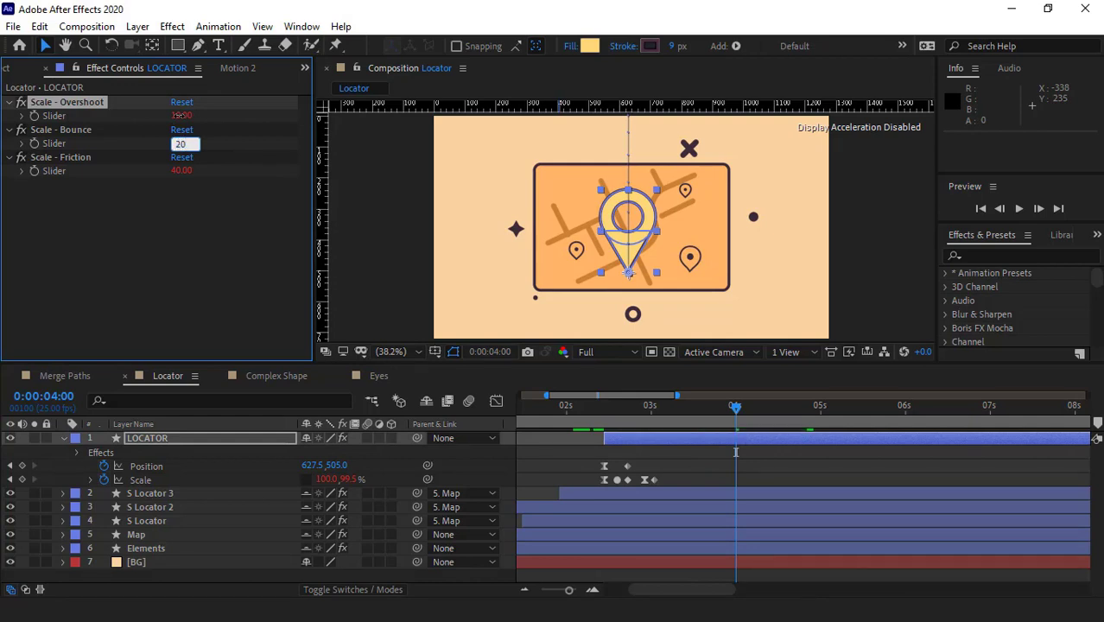
{"action": "key", "text": "Return"}
{"action": "left_click", "coordinate": [604, 406]}
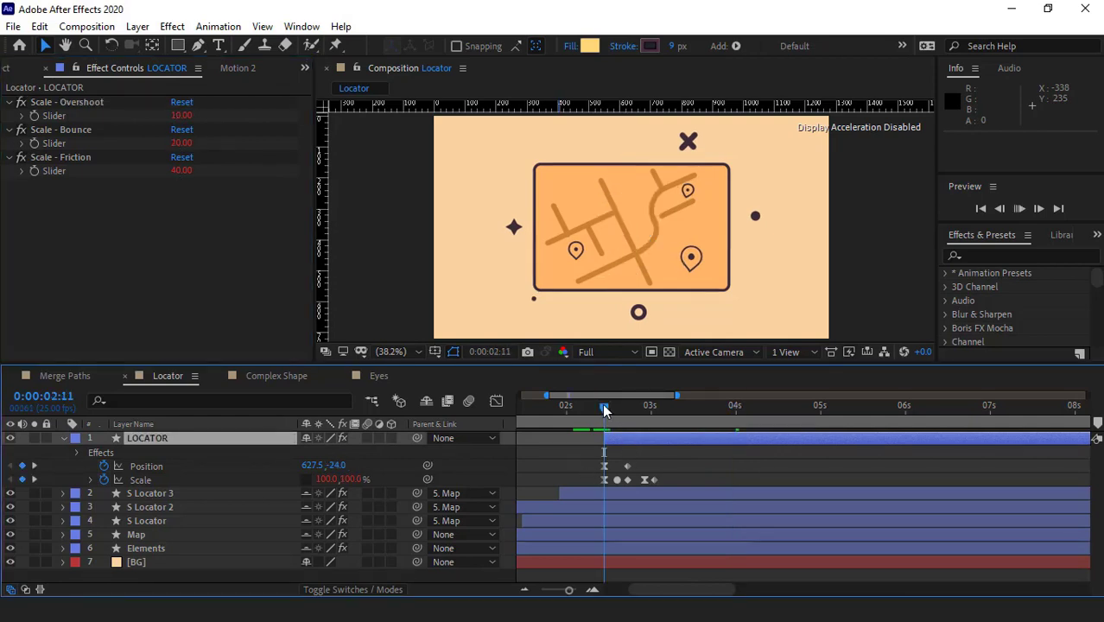
{"action": "key", "text": "space"}
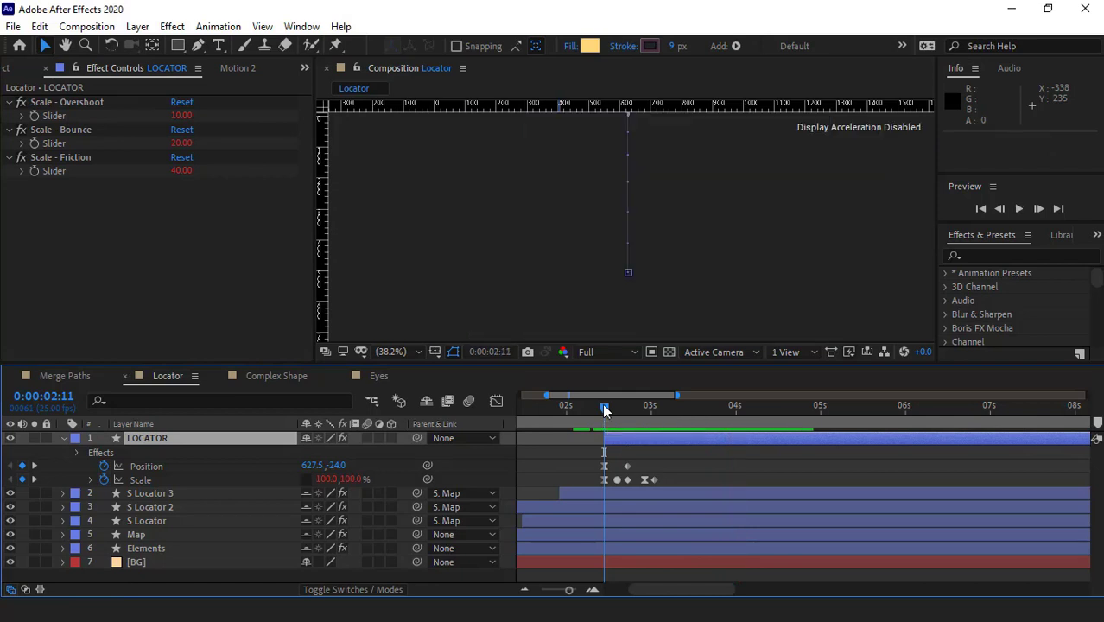
{"action": "key", "text": "space"}
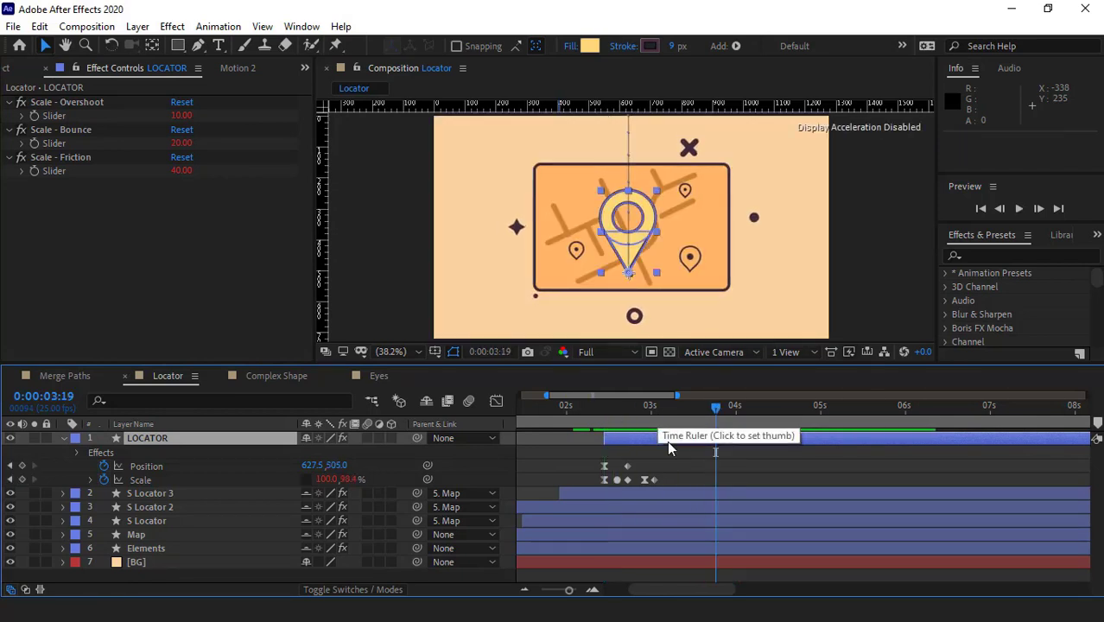
Shift LOCATOR's last Scale keyframe slightly later and preview the landing.
{"action": "left_click", "coordinate": [654, 480]}
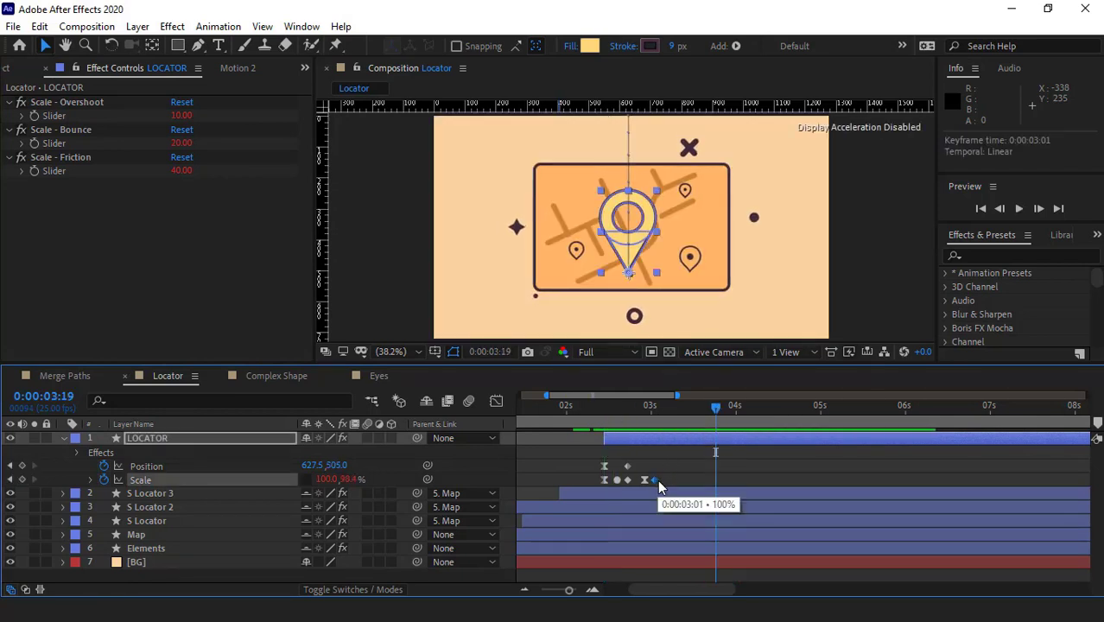
{"action": "left_click", "coordinate": [601, 405]}
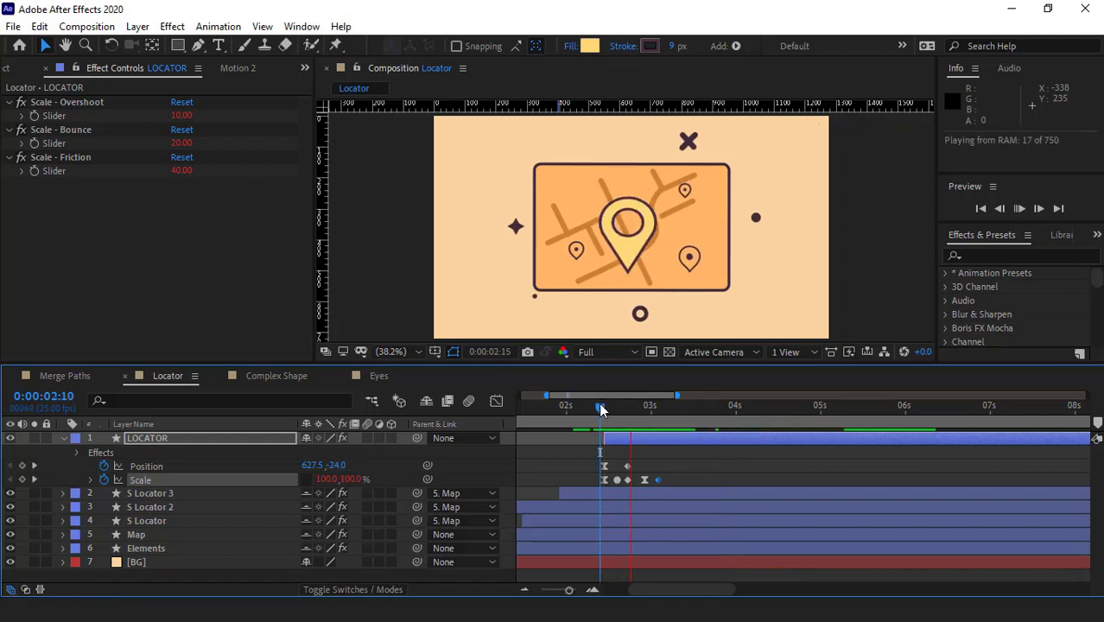
{"action": "key", "text": "space"}
{"action": "key", "text": "space"}
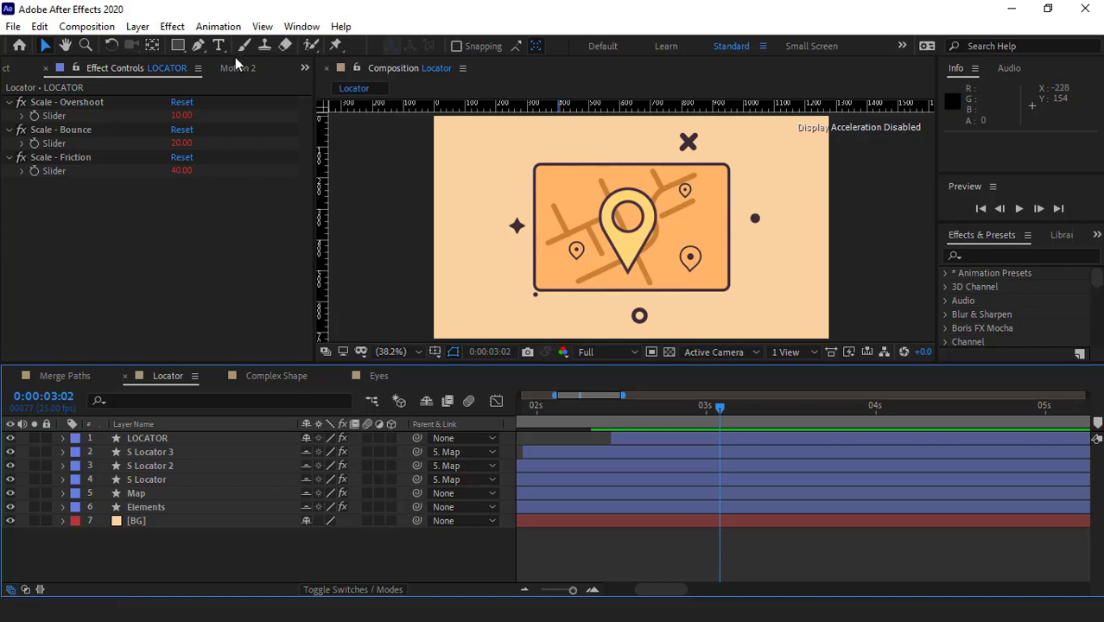
Draw a circle about 106 px in diameter centred on the pin's tip and remove its stroke.
{"action": "left_click", "coordinate": [180, 49]}
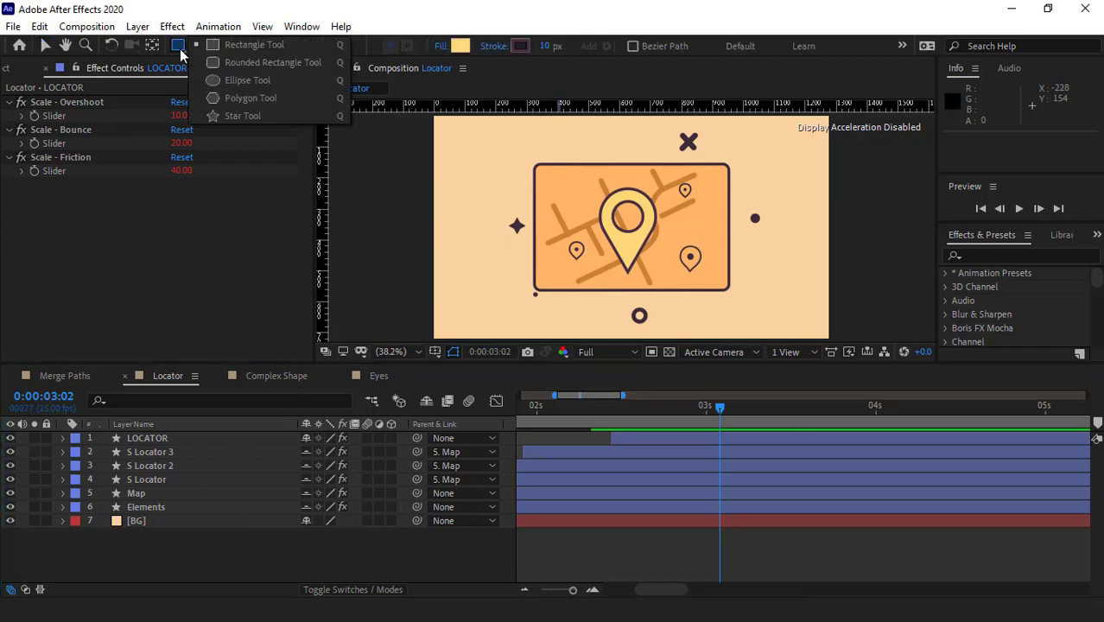
{"action": "left_click", "coordinate": [240, 87]}
{"action": "scroll", "coordinate": [631, 199], "scroll_direction": "up", "scroll_amount": 3}
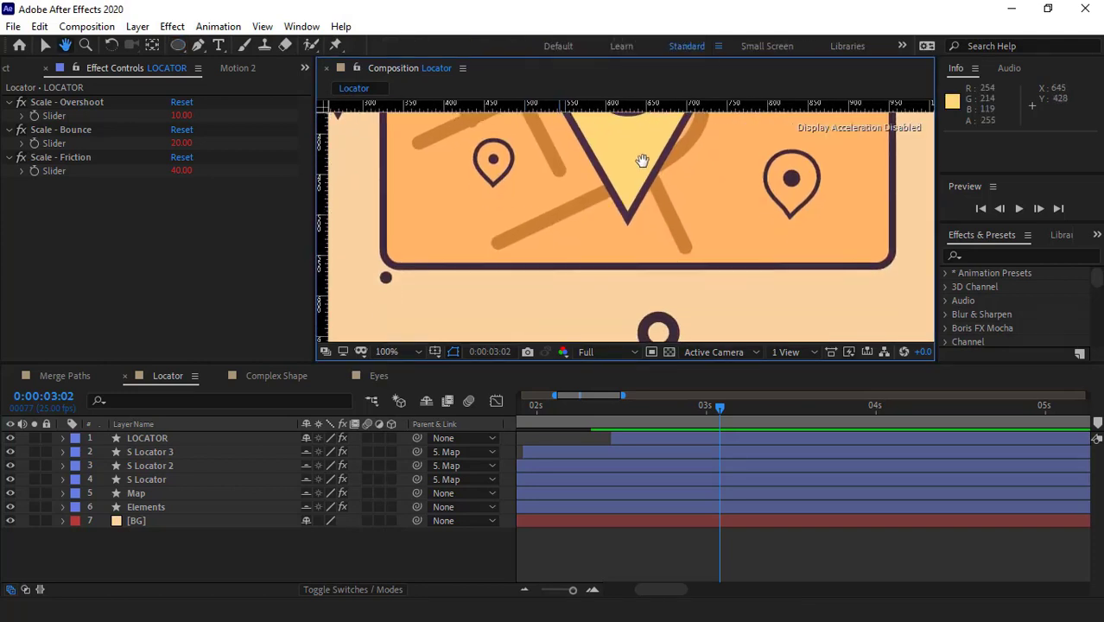
{"action": "left_click_drag", "start_coordinate": [628, 220], "coordinate": [671, 256]}
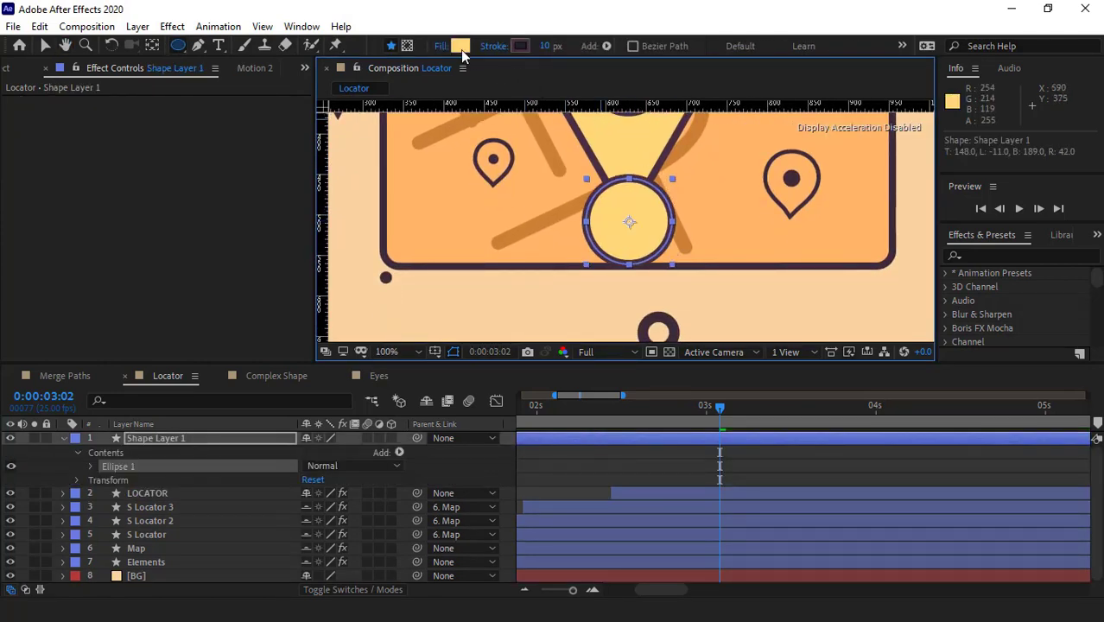
{"action": "left_click", "coordinate": [493, 45]}
{"action": "left_click", "coordinate": [470, 259]}
{"action": "left_click", "coordinate": [525, 353]}
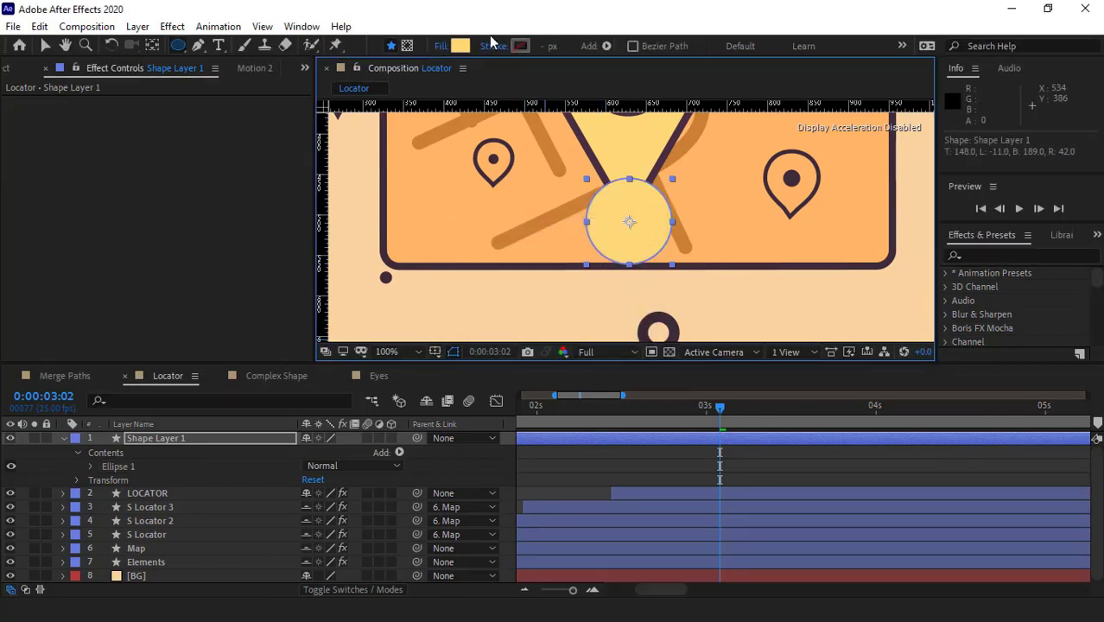
Fill the circle with a dark brown made by sampling the map road's colour CB8034 and darkening it.
{"action": "left_click", "coordinate": [460, 46]}
{"action": "left_click", "coordinate": [797, 410]}
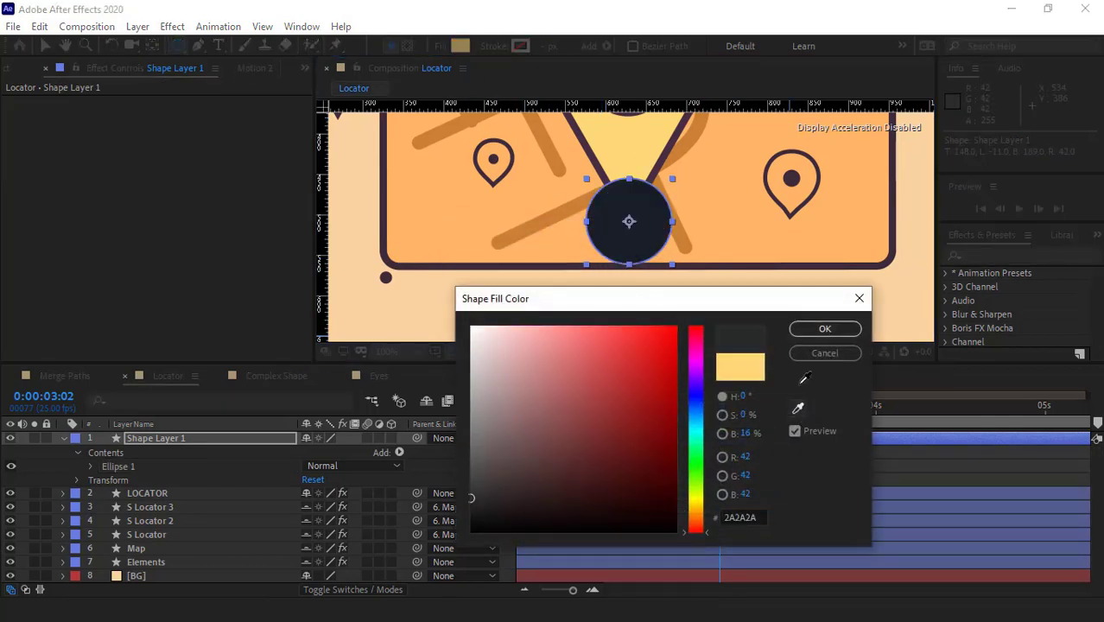
{"action": "left_click", "coordinate": [688, 231]}
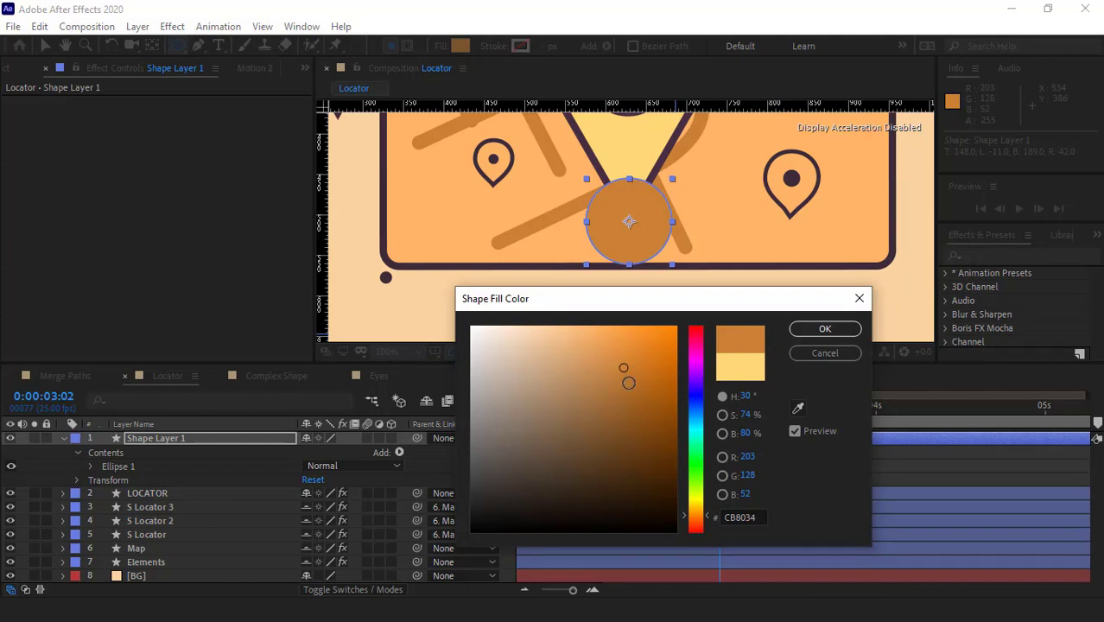
{"action": "left_click_drag", "start_coordinate": [629, 383], "coordinate": [630, 404]}
{"action": "left_click", "coordinate": [825, 328]}
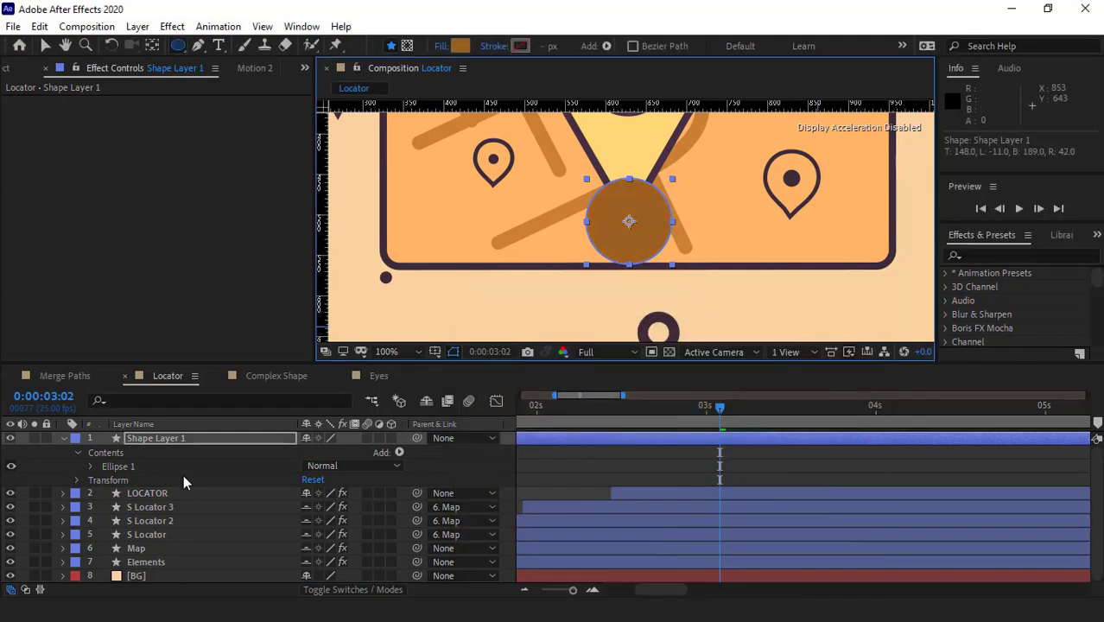
Delete the Stroke entry from Shape Layer 1's Ellipse 1 and reveal Ellipse Path 1's Size and Position properties.
{"action": "left_click", "coordinate": [91, 466]}
{"action": "left_click", "coordinate": [152, 508]}
{"action": "left_click", "coordinate": [122, 498]}
{"action": "key", "text": "Delete"}
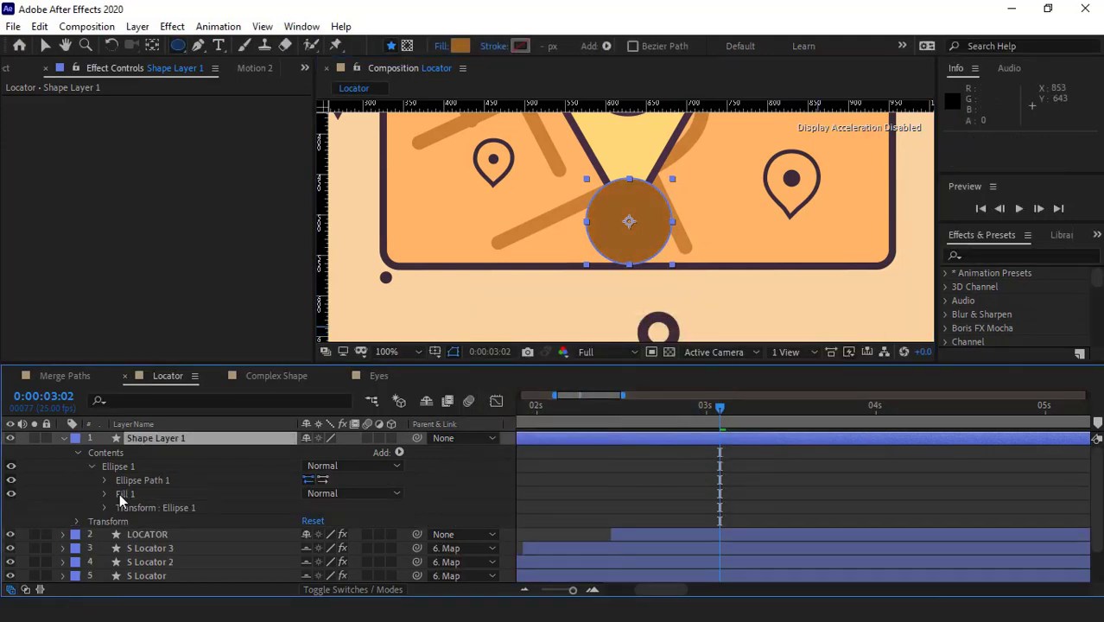
{"action": "left_click", "coordinate": [103, 480]}
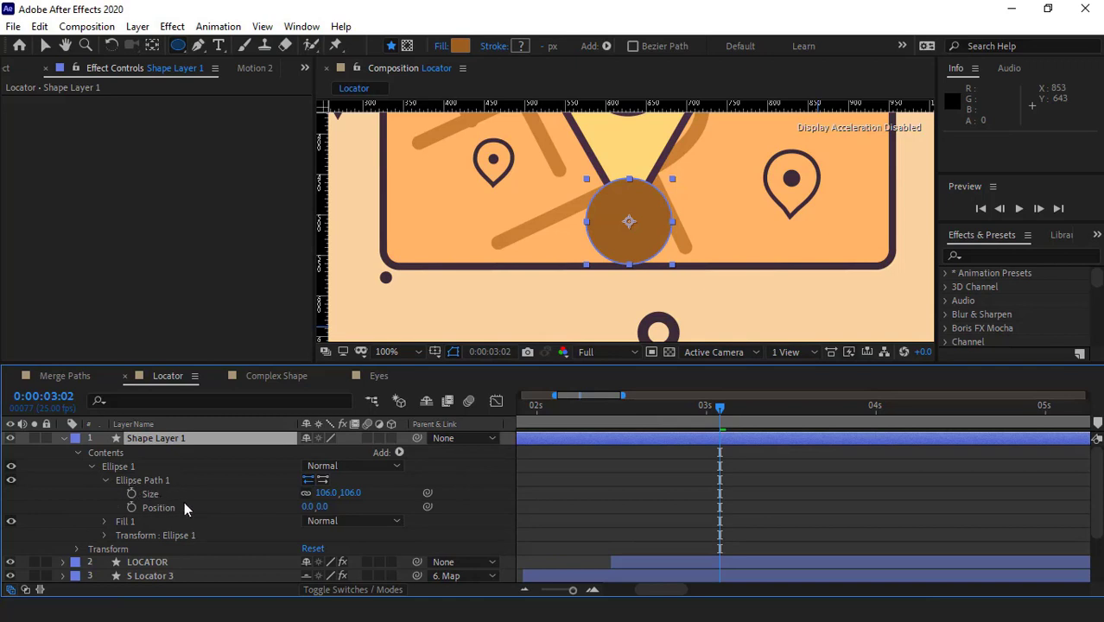
Keyframe the ellipse's Size from 0 at 0:00:03:02 to 385 at 0:00:03:12.
{"action": "left_click", "coordinate": [323, 492]}
{"action": "type", "text": "0"}
{"action": "key", "text": "Return"}
{"action": "left_click", "coordinate": [129, 494]}
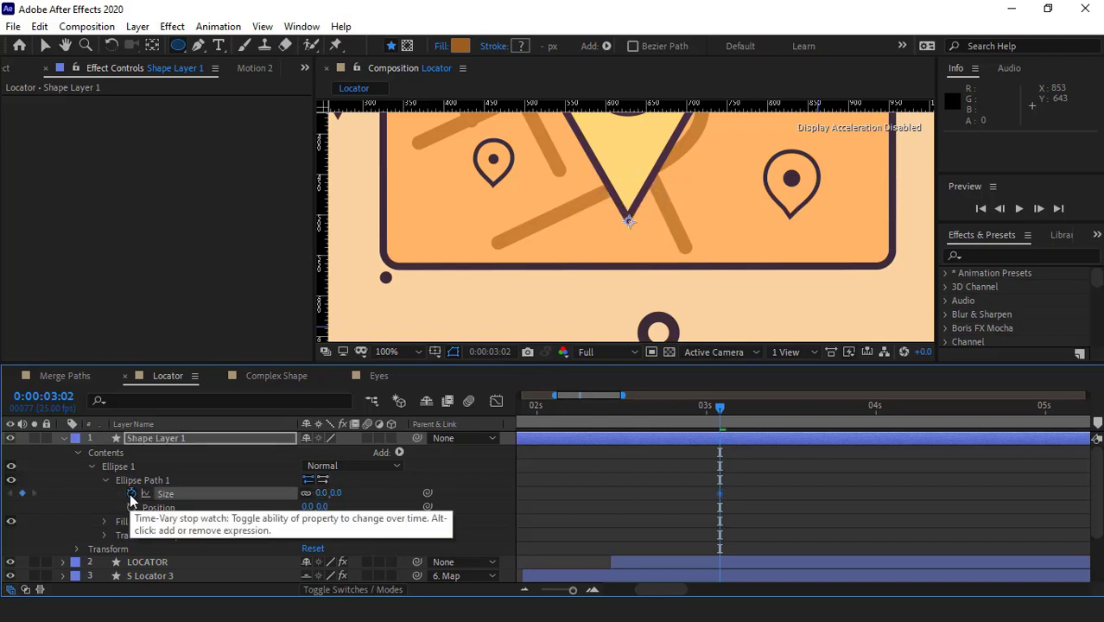
{"action": "key", "text": "shift+Page_Down"}
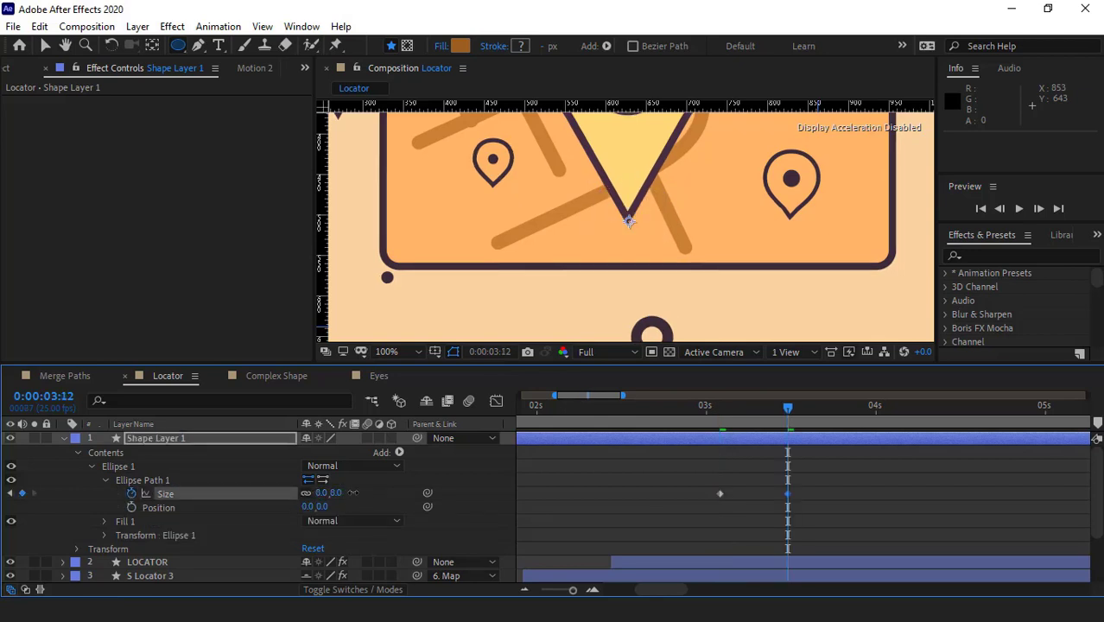
{"action": "left_click_drag", "start_coordinate": [352, 492], "coordinate": [647, 498]}
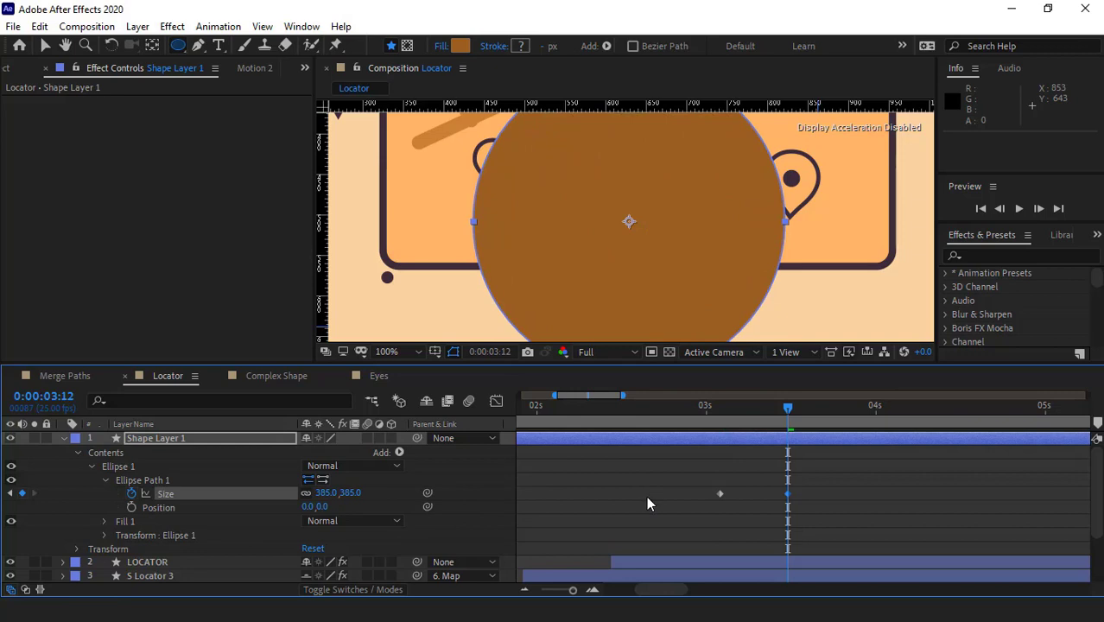
Apply Easy Ease to the ellipse's Size keyframe at 0:00:03:12.
{"action": "right_click", "coordinate": [788, 496]}
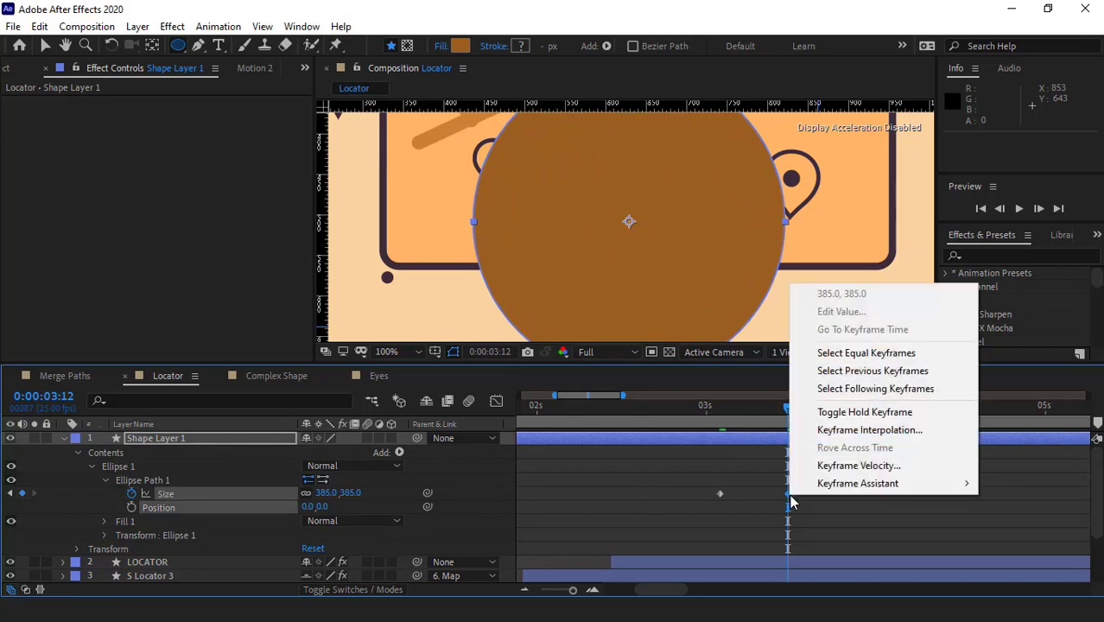
{"action": "mouse_move", "coordinate": [881, 483]}
{"action": "left_click", "coordinate": [584, 377]}
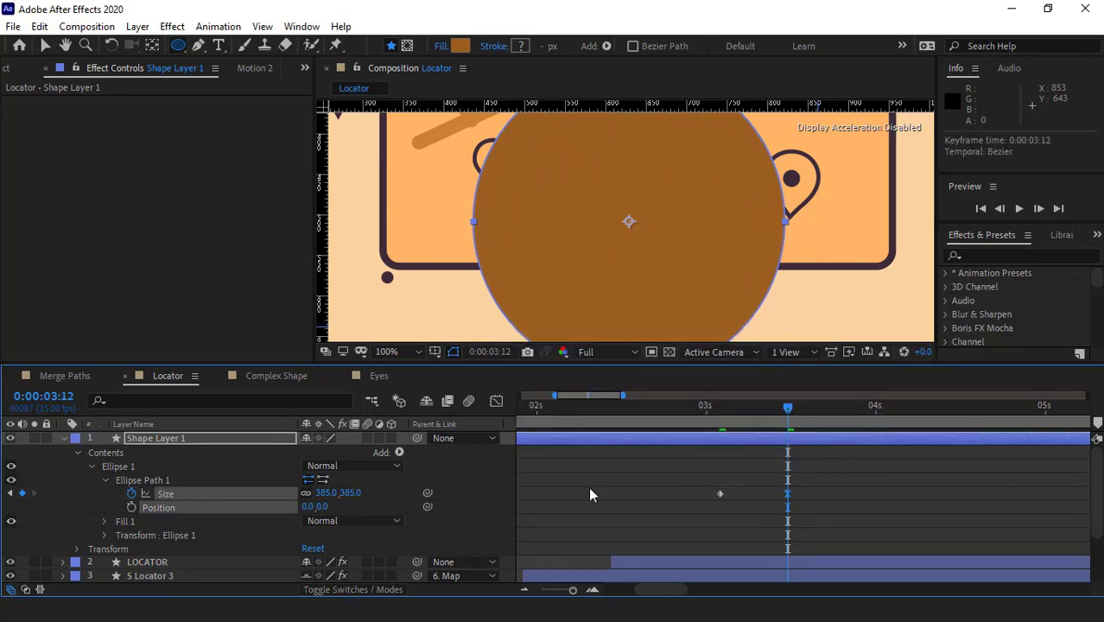
Duplicate Ellipse 1 within Shape Layer 1 and shift the copy's Size keyframes three frames earlier, ending at 0:00:03:09.
{"action": "double_click", "coordinate": [118, 466]}
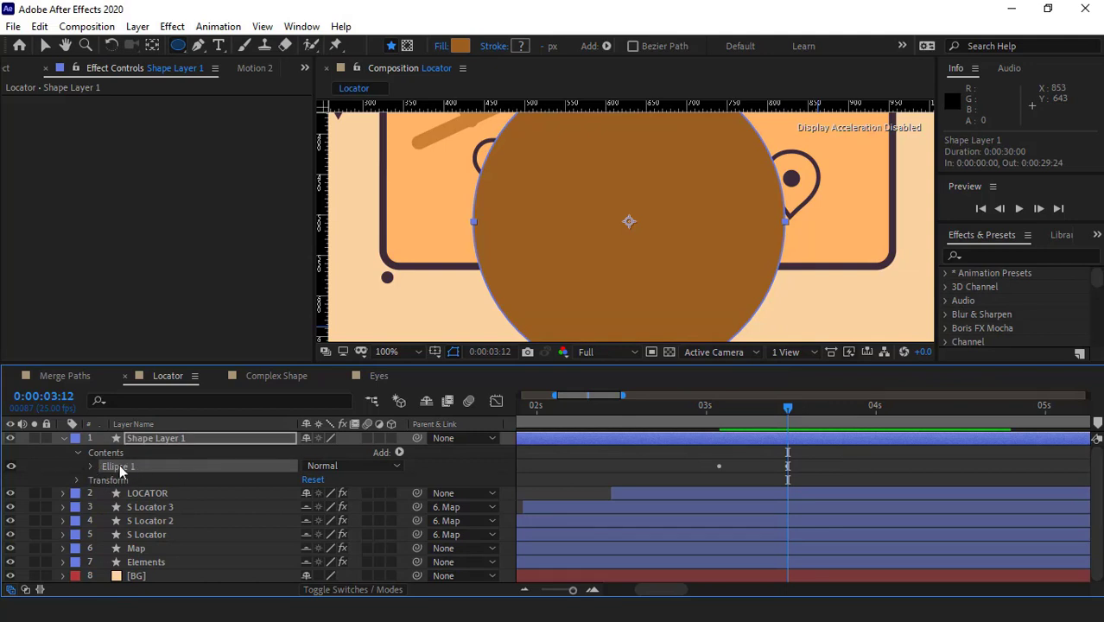
{"action": "key", "text": "ctrl+d"}
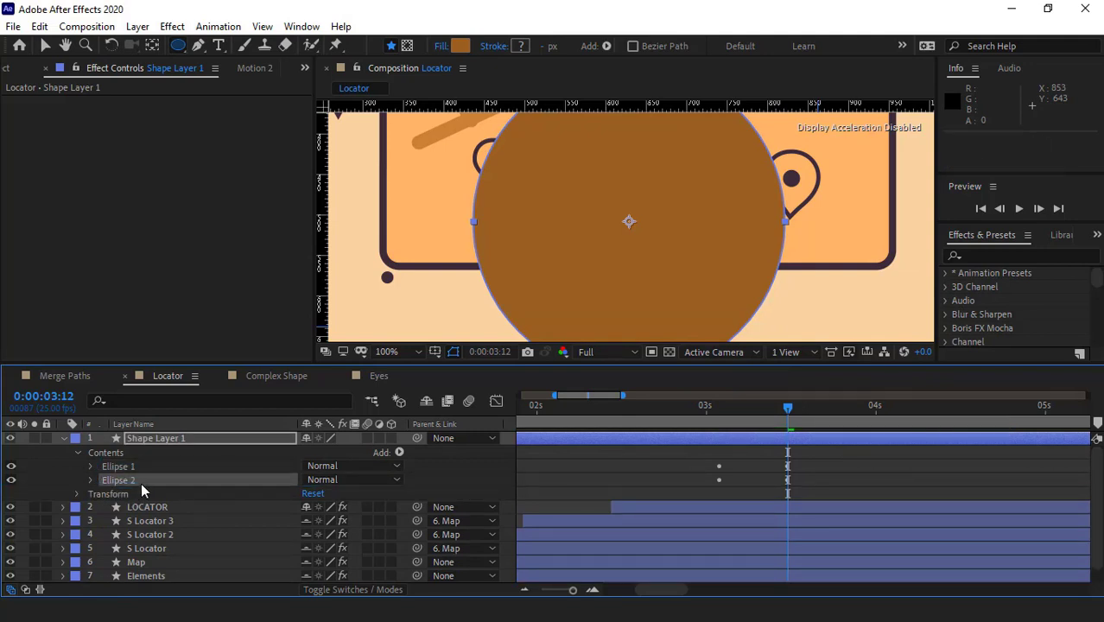
{"action": "key", "text": "u"}
{"action": "left_click", "coordinate": [781, 469]}
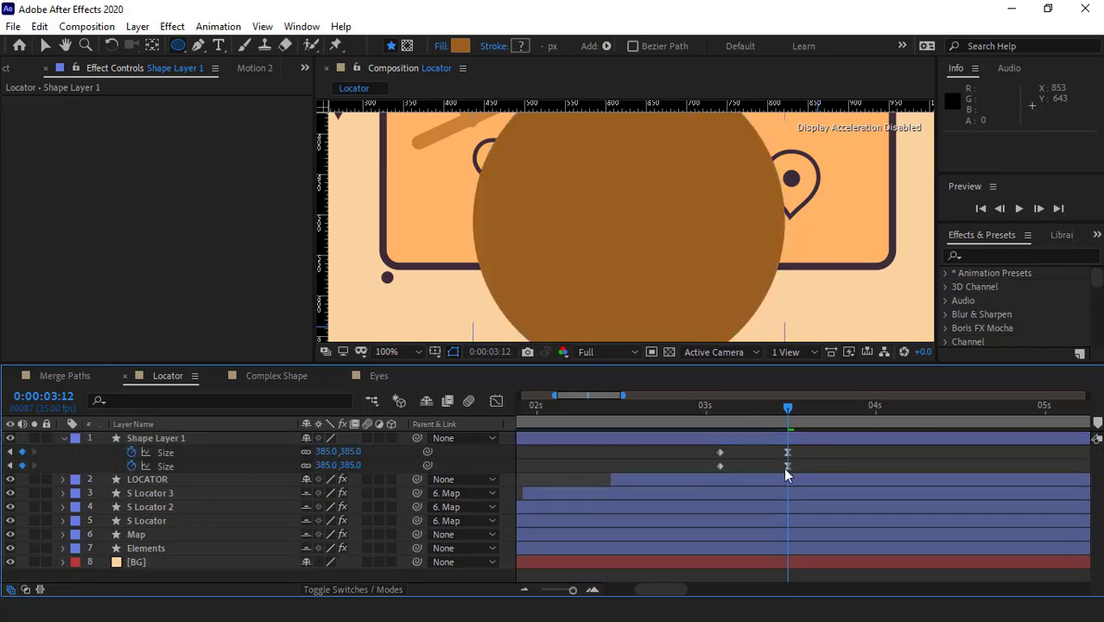
{"action": "left_click_drag", "start_coordinate": [782, 469], "coordinate": [766, 469]}
Add Merge Paths to Shape Layer 1's contents and delete the Stroke 1 entry that comes with it.
{"action": "double_click", "coordinate": [64, 437]}
{"action": "left_click", "coordinate": [91, 465]}
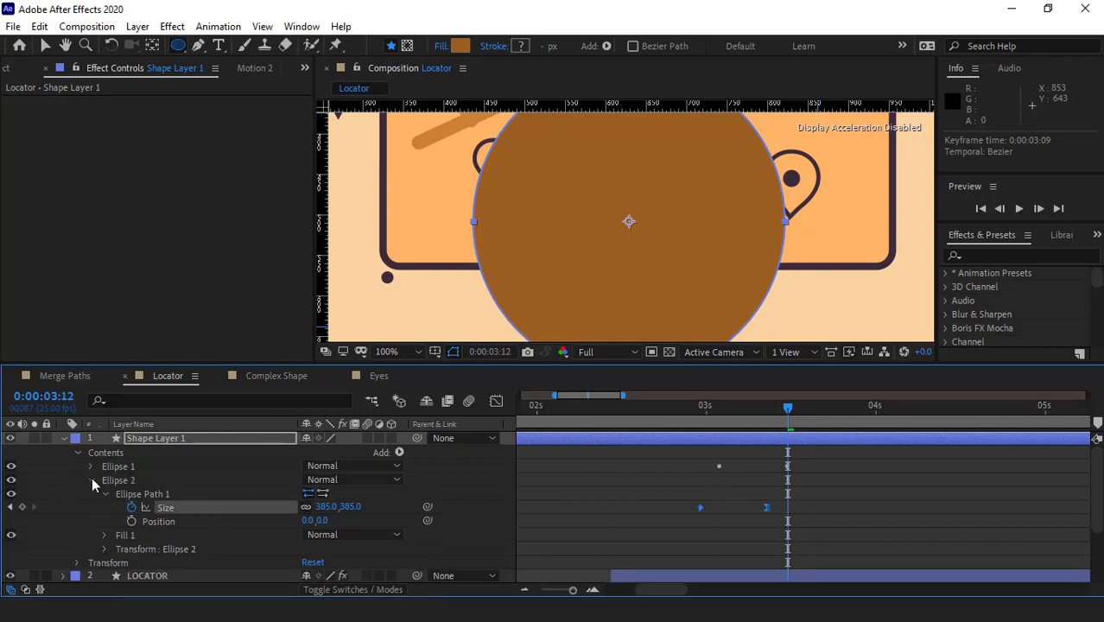
{"action": "left_click", "coordinate": [91, 478]}
{"action": "left_click", "coordinate": [129, 454]}
{"action": "left_click", "coordinate": [398, 454]}
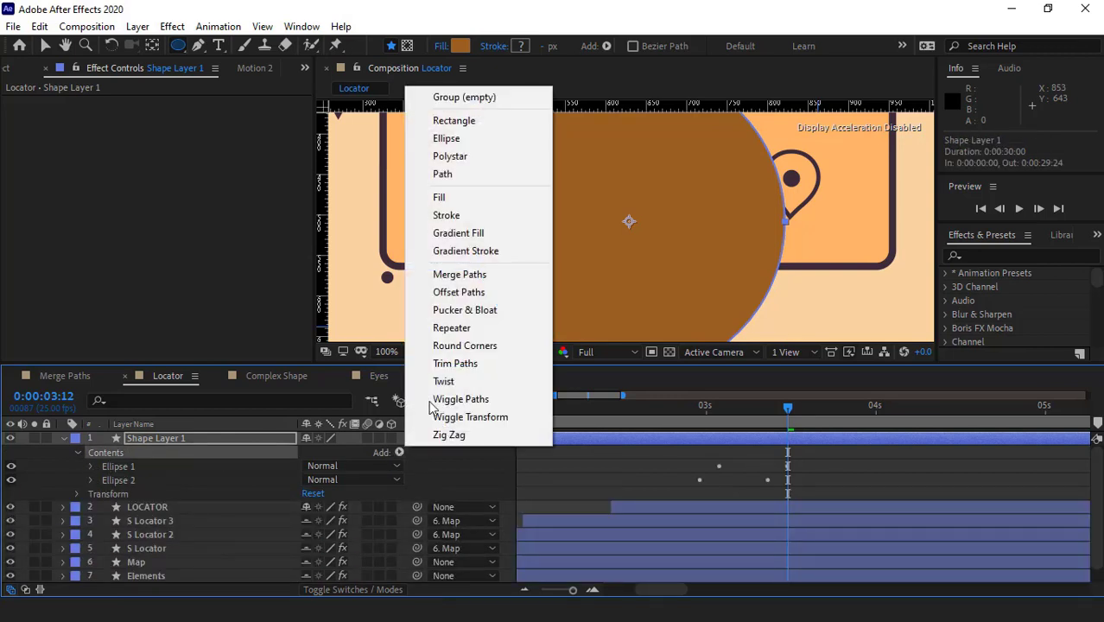
{"action": "left_click", "coordinate": [457, 282]}
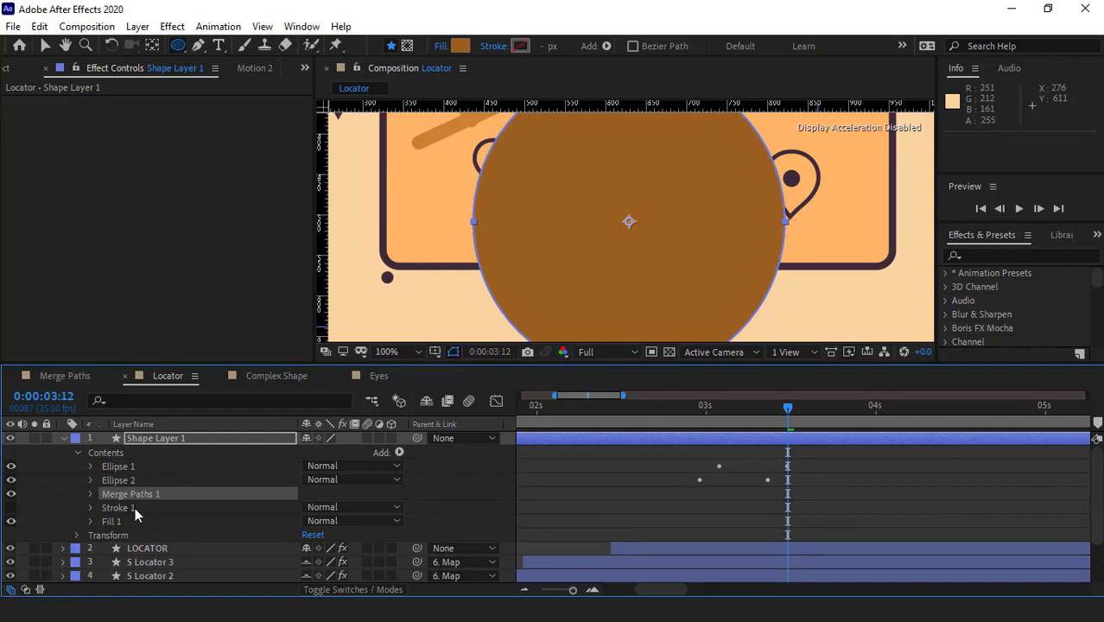
{"action": "left_click", "coordinate": [116, 508]}
{"action": "key", "text": "Delete"}
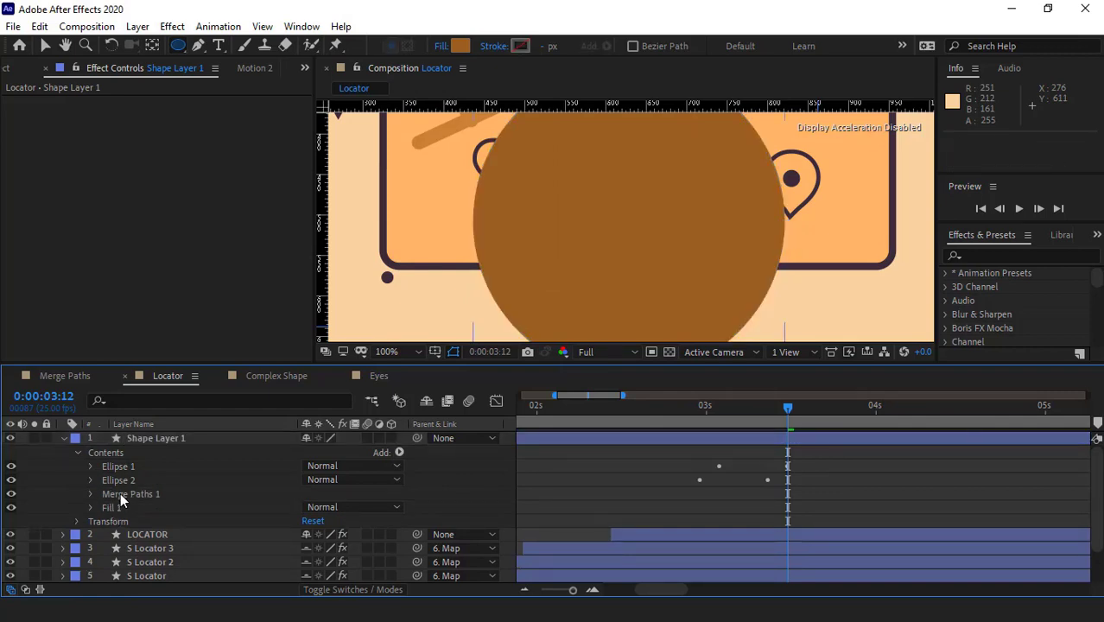
Set the mode of Merge Paths 1 to Subtract.
{"action": "left_click", "coordinate": [120, 493]}
{"action": "left_click", "coordinate": [91, 494]}
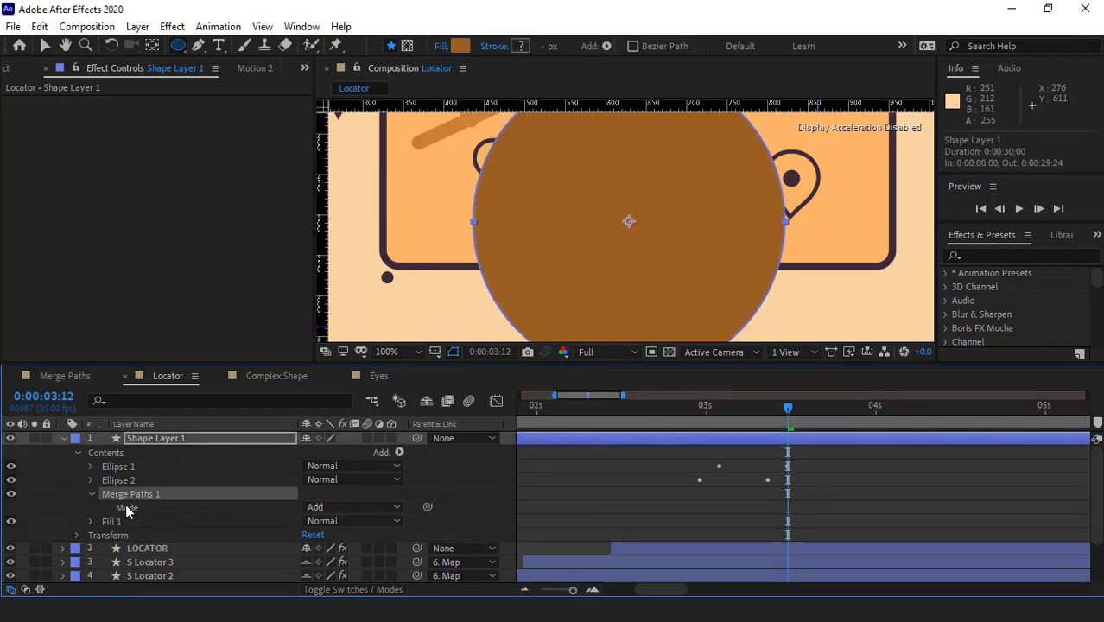
{"action": "left_click", "coordinate": [318, 511]}
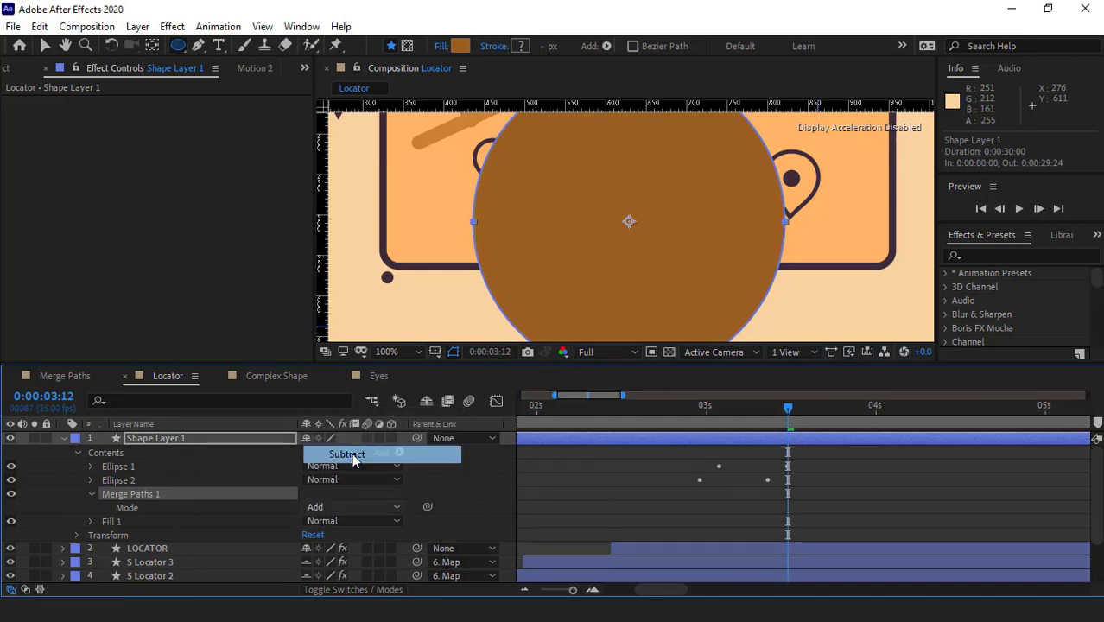
{"action": "left_click", "coordinate": [351, 452]}
Step back to 0:00:03:06 and move Ellipse 2 above Ellipse 1 in the layer's contents.
{"action": "key", "text": "Page_Up"}
{"action": "key", "text": "Page_Up"}
{"action": "key", "text": "Page_Up"}
{"action": "key", "text": "Page_Up"}
{"action": "key", "text": "Page_Up"}
{"action": "key", "text": "Page_Up"}
{"action": "left_click_drag", "start_coordinate": [121, 480], "coordinate": [130, 468]}
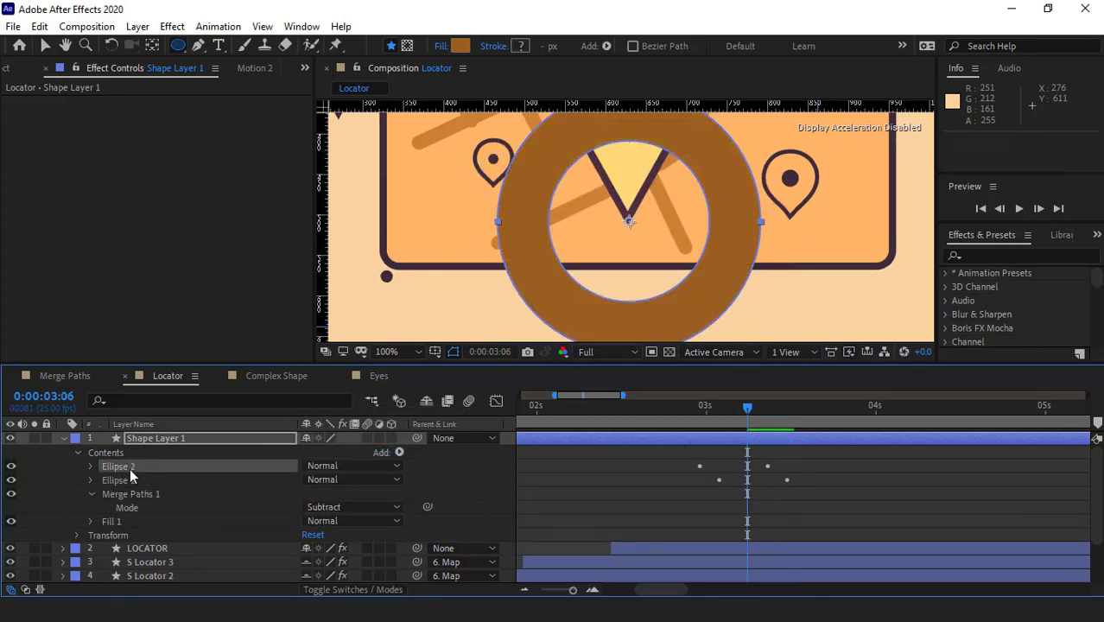
Scrub through the ring's expansion and review the Size keyframes of both ellipses.
{"action": "left_click", "coordinate": [91, 493]}
{"action": "left_click", "coordinate": [711, 413]}
{"action": "left_click_drag", "start_coordinate": [711, 412], "coordinate": [780, 418]}
{"action": "key", "text": "u"}
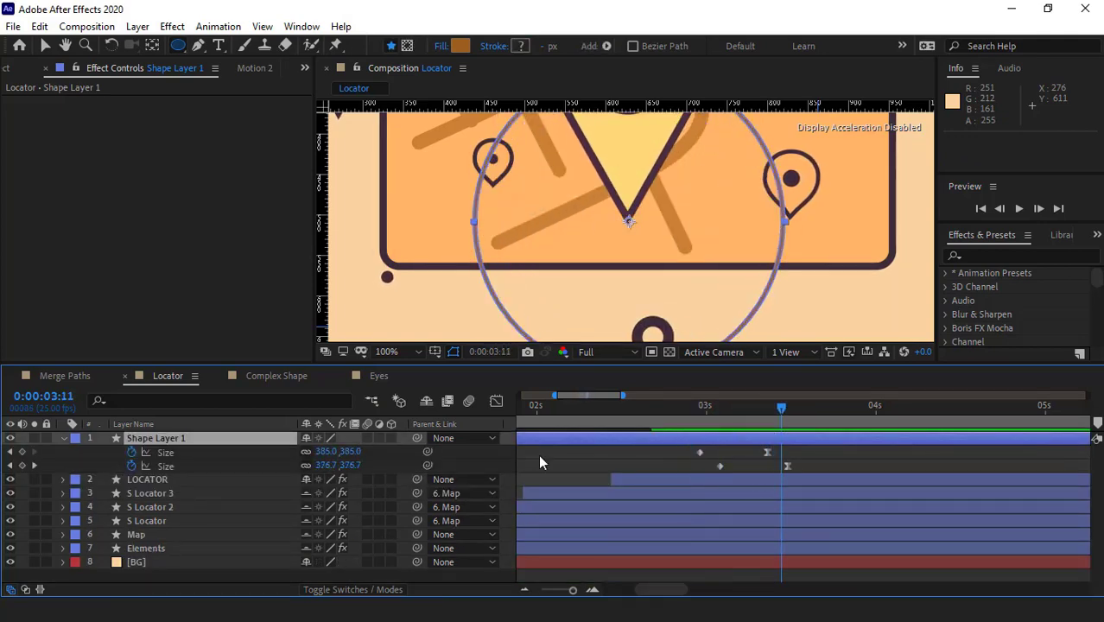
{"action": "left_click", "coordinate": [64, 438]}
{"action": "left_click", "coordinate": [62, 437]}
{"action": "left_click", "coordinate": [90, 466]}
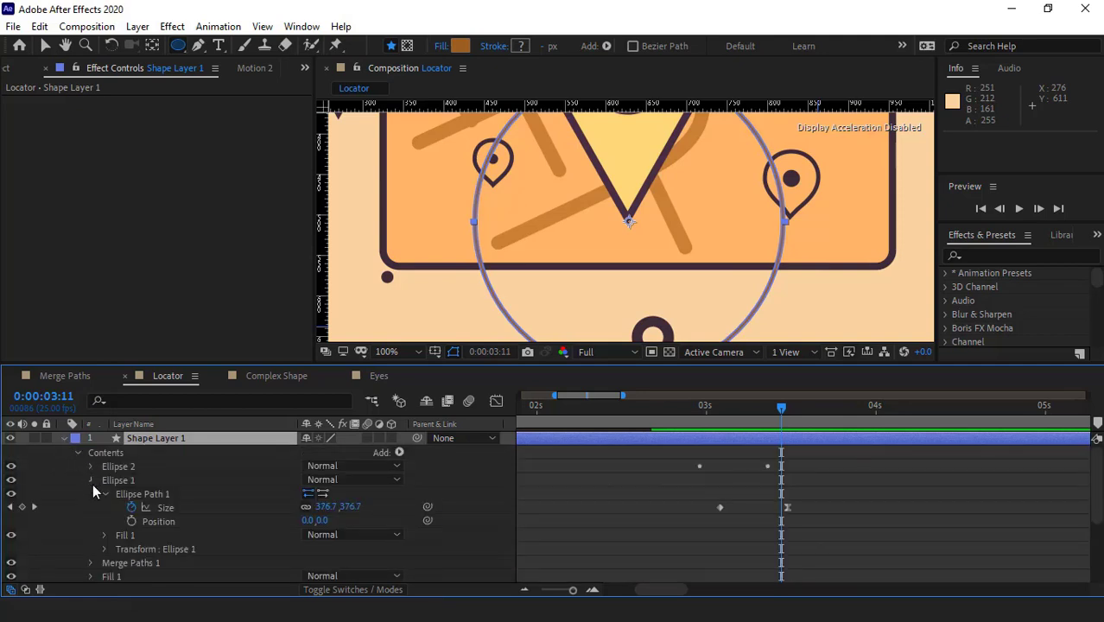
{"action": "left_click", "coordinate": [91, 481]}
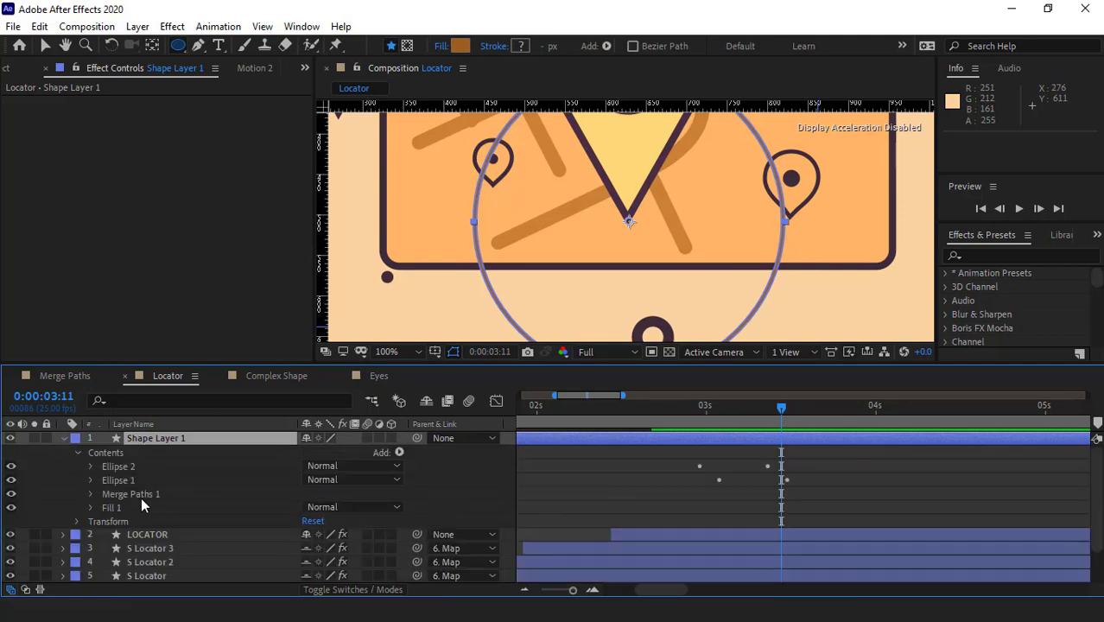
Unlink Shape Layer 1's Scale, set it to 100, 50% to flatten the ring, and preview the animation.
{"action": "left_click", "coordinate": [77, 522]}
{"action": "key", "text": "comma"}
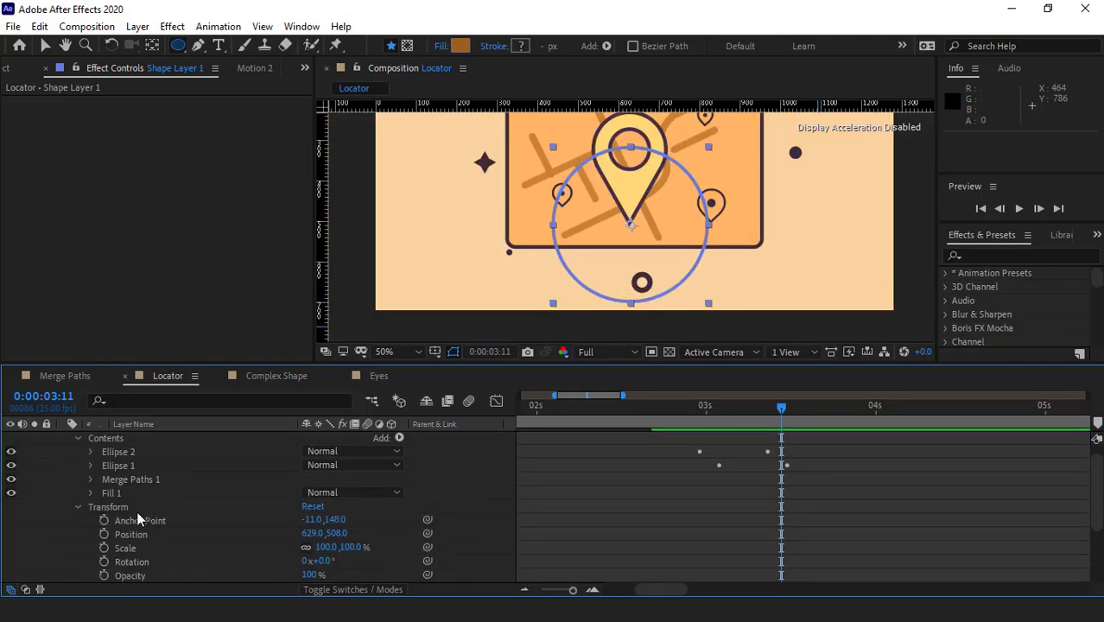
{"action": "scroll", "coordinate": [265, 531], "scroll_direction": "down", "scroll_amount": 2}
{"action": "left_click", "coordinate": [302, 510]}
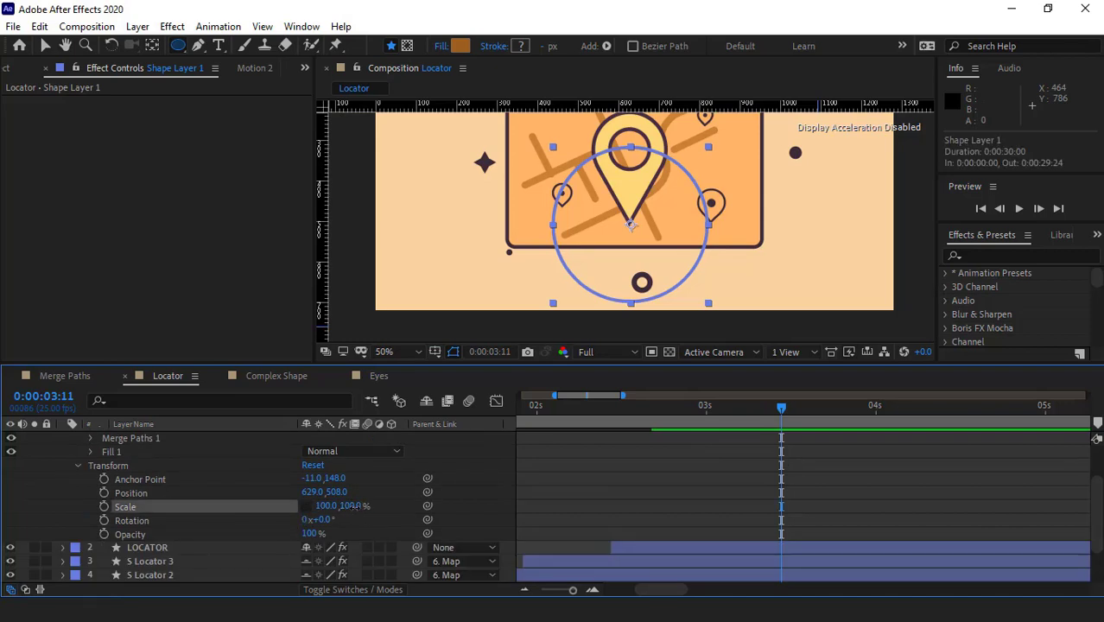
{"action": "left_click_drag", "start_coordinate": [350, 506], "coordinate": [306, 506]}
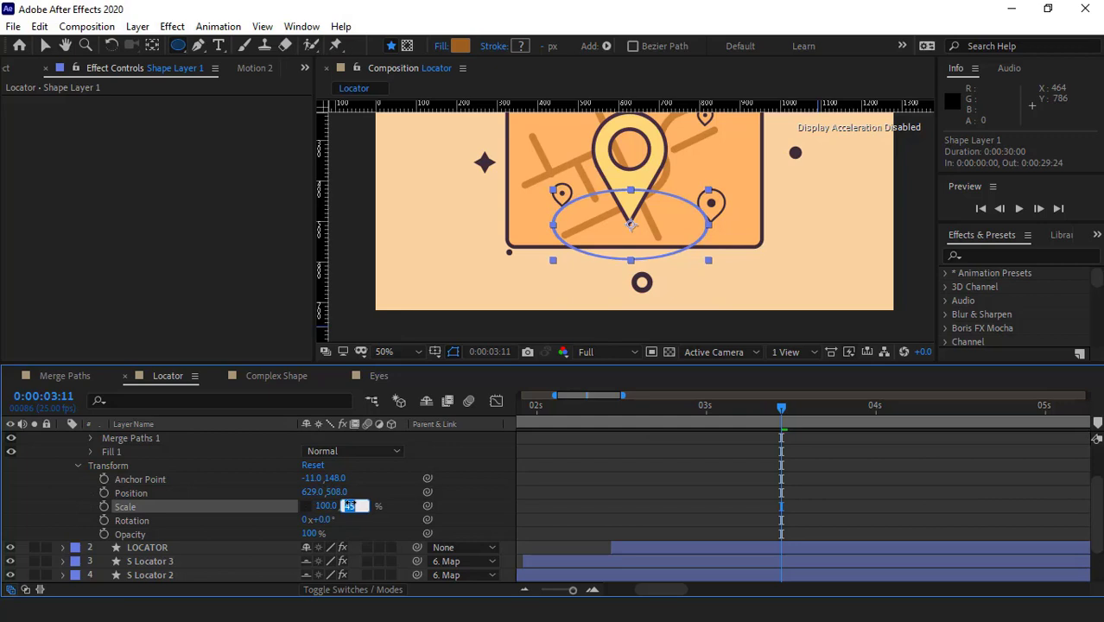
{"action": "key", "text": "Return"}
{"action": "left_click", "coordinate": [70, 513]}
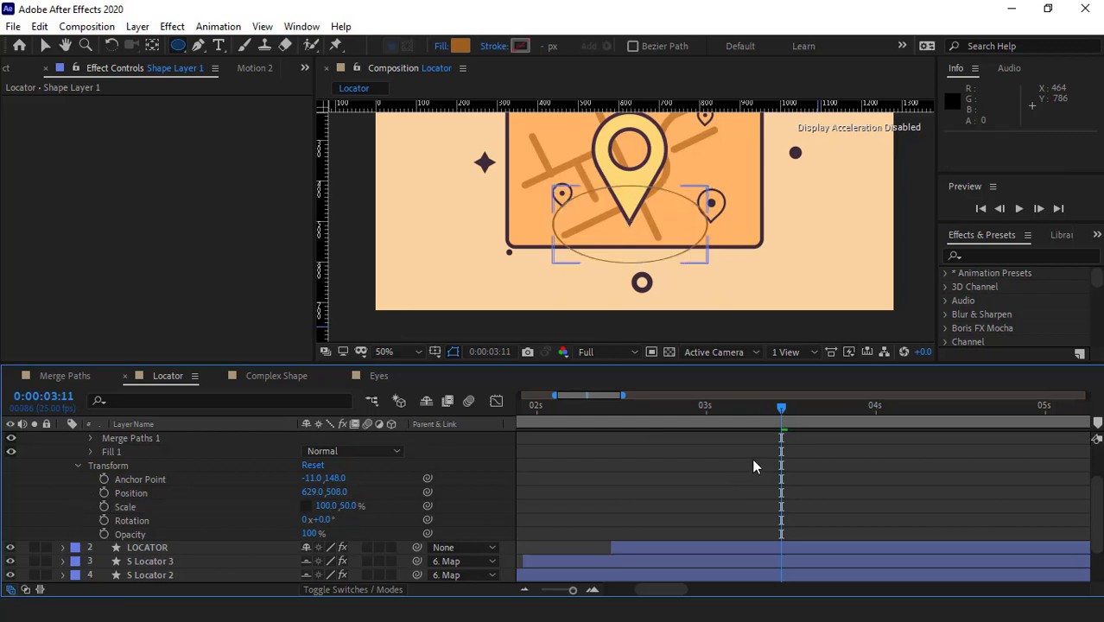
{"action": "left_click_drag", "start_coordinate": [781, 404], "coordinate": [746, 414]}
{"action": "key", "text": "space"}
{"action": "left_click", "coordinate": [666, 419]}
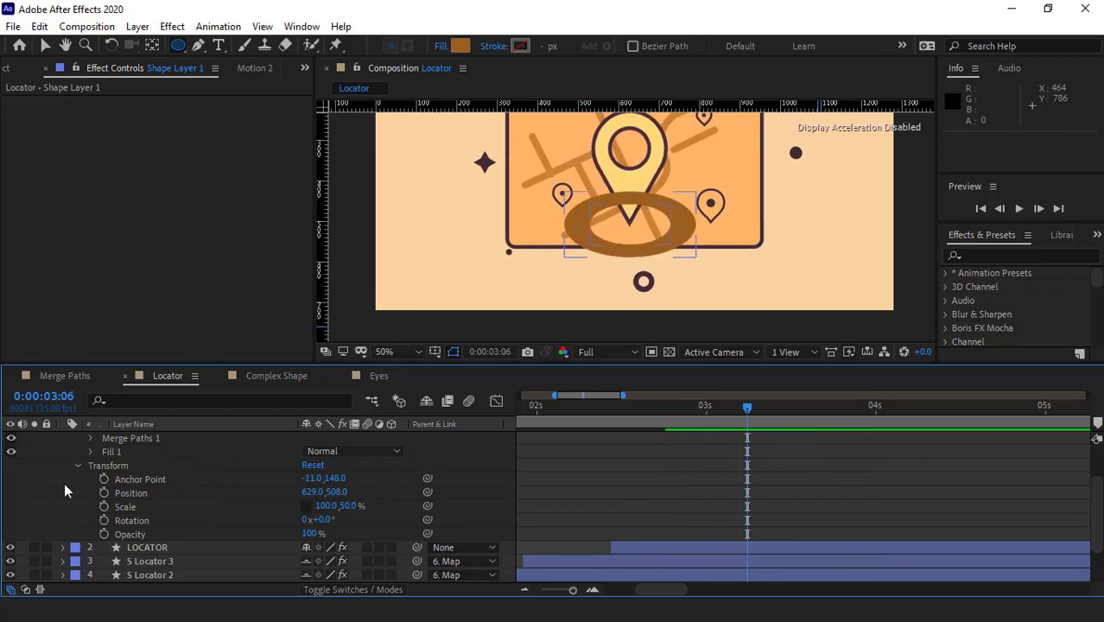
Rename Shape Layer 1 to Wave and move it below the LOCATOR layer.
{"action": "scroll", "coordinate": [64, 483], "scroll_direction": "up", "scroll_amount": 2}
{"action": "left_click", "coordinate": [77, 452]}
{"action": "left_click", "coordinate": [152, 437]}
{"action": "key", "text": "Return"}
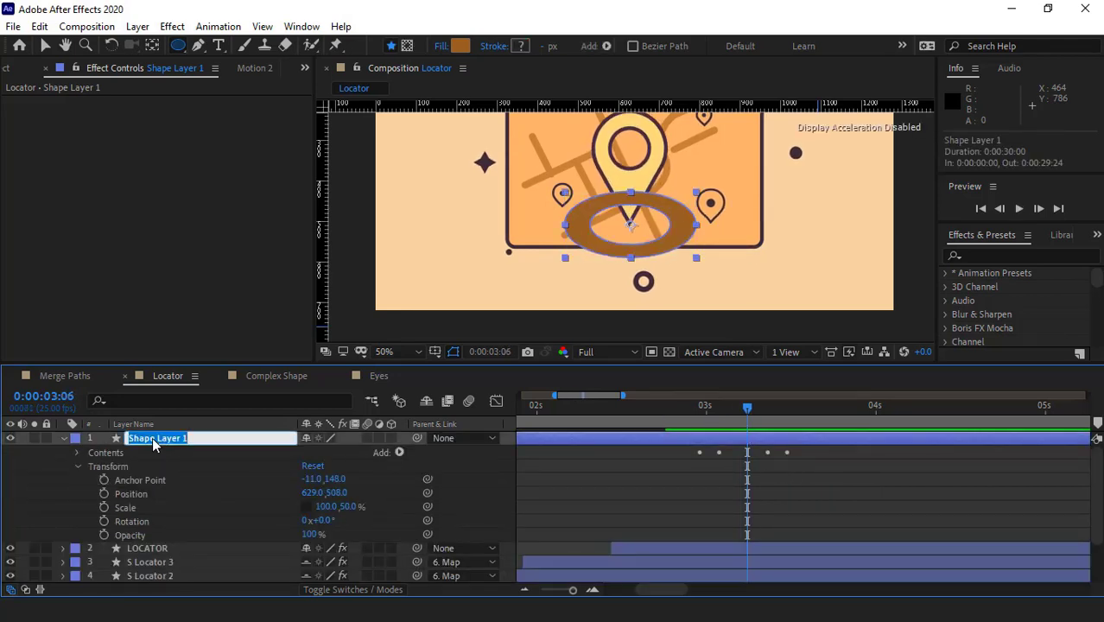
{"action": "type", "text": "Wave"}
{"action": "left_click", "coordinate": [49, 469]}
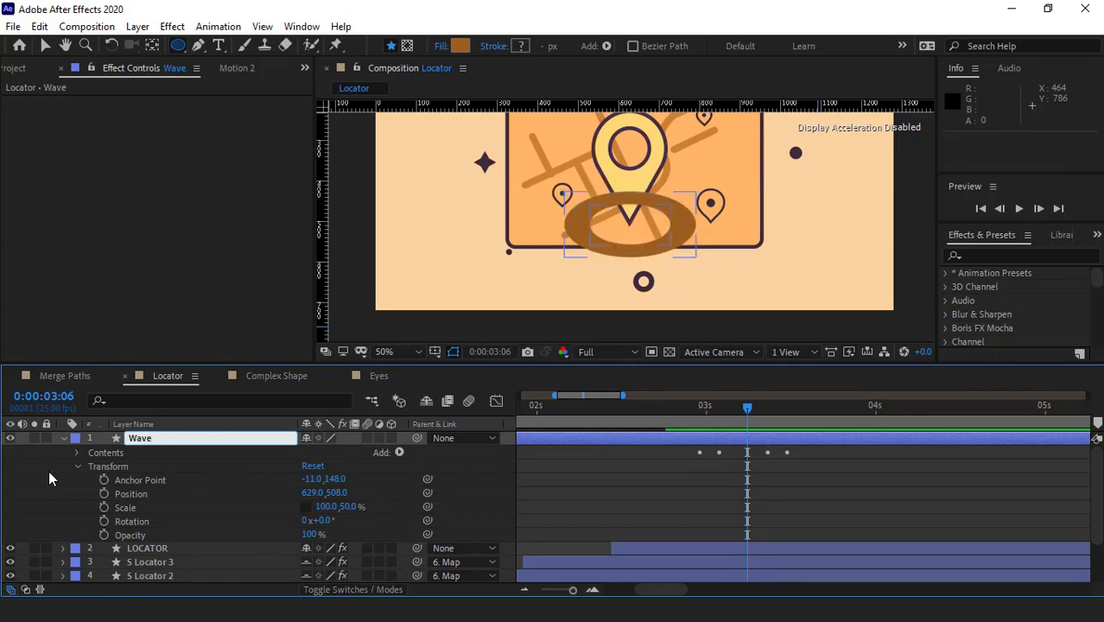
{"action": "left_click_drag", "start_coordinate": [144, 436], "coordinate": [162, 459]}
{"action": "left_click", "coordinate": [393, 571]}
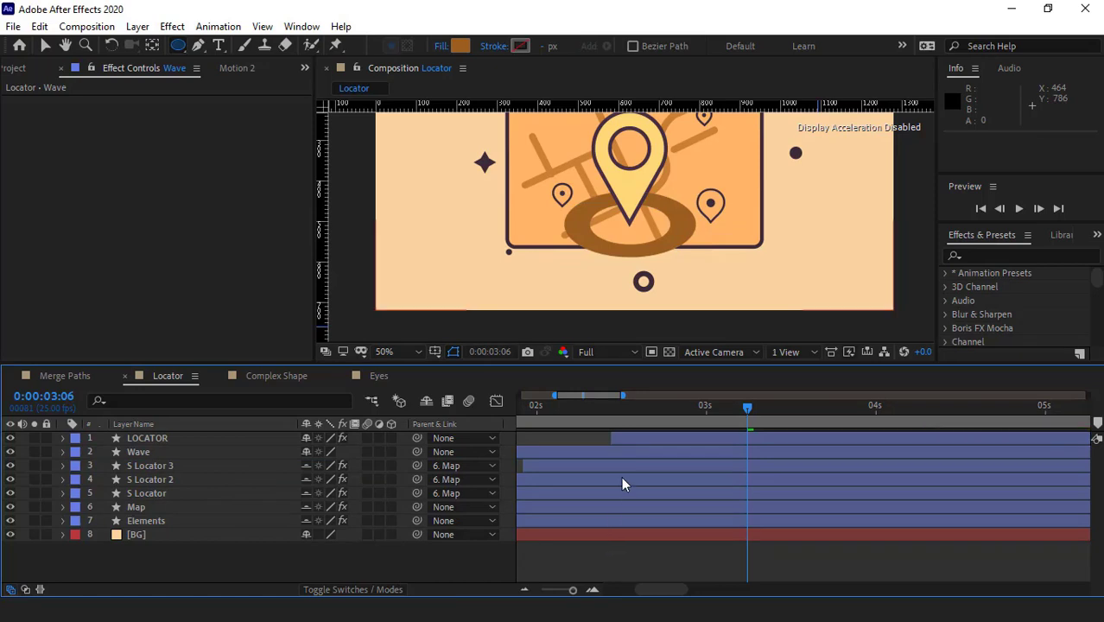
Preview the animation from the start and trim the Wave layer's in point to its first Size keyframe at 0:00:02:24.
{"action": "key", "text": "Home"}
{"action": "key", "text": "space"}
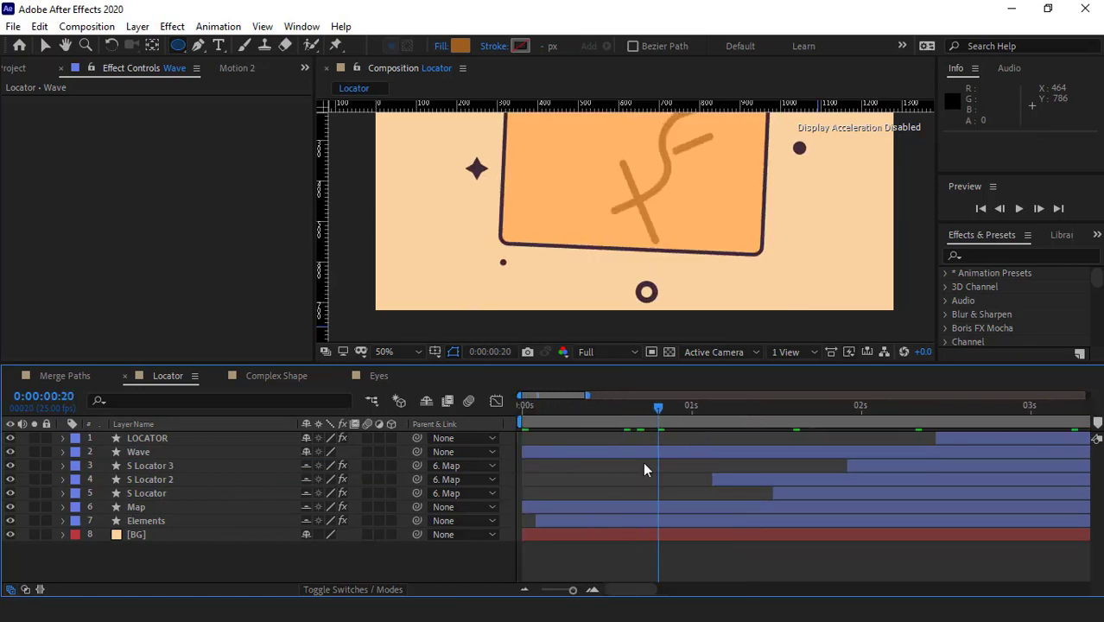
{"action": "key", "text": "minus"}
{"action": "left_click_drag", "start_coordinate": [565, 412], "coordinate": [662, 406]}
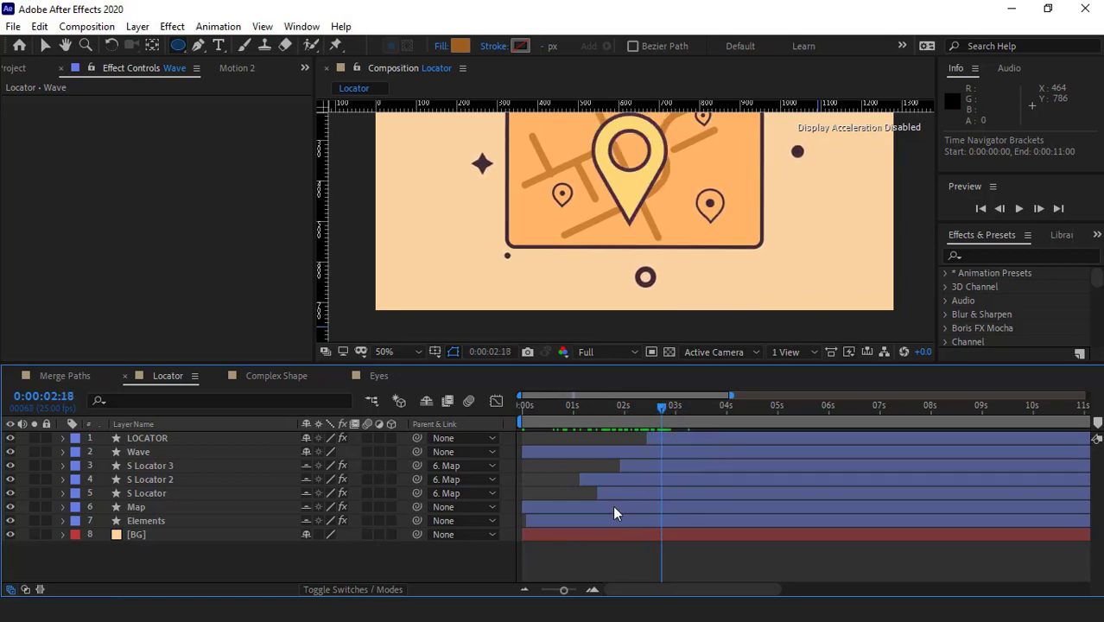
{"action": "left_click", "coordinate": [699, 451]}
{"action": "key", "text": "u"}
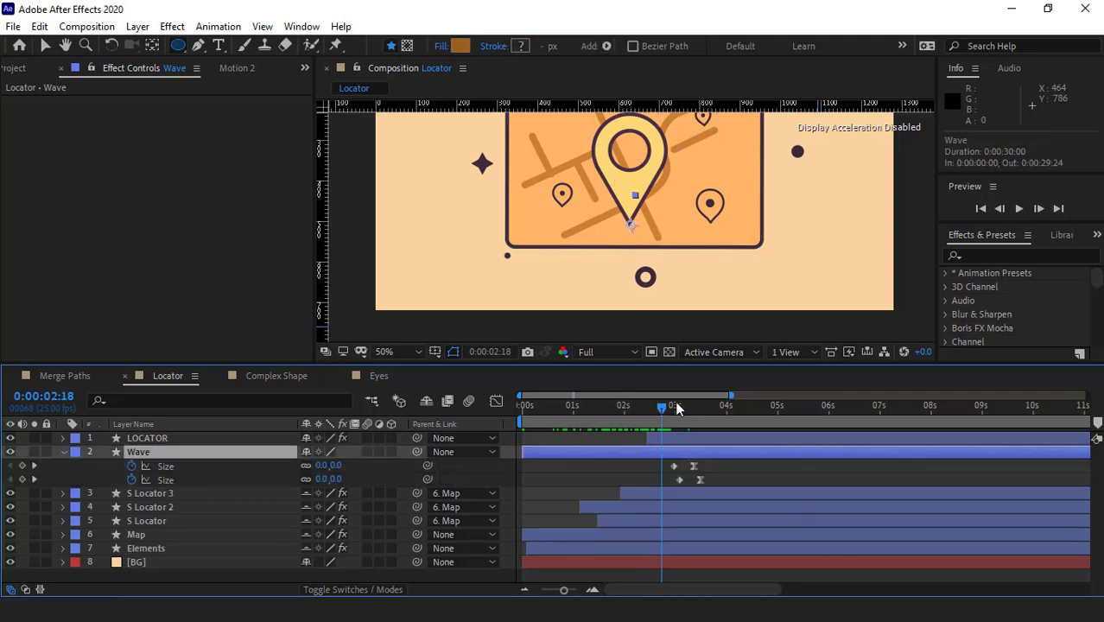
{"action": "left_click_drag", "start_coordinate": [678, 406], "coordinate": [674, 407]}
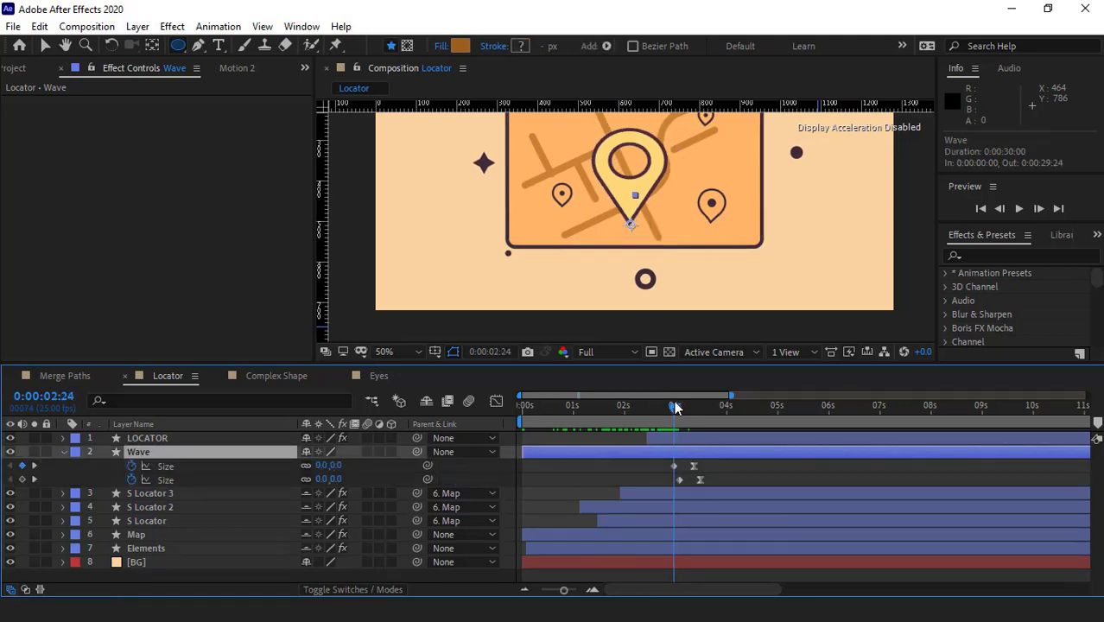
{"action": "key", "text": "alt+bracketleft"}
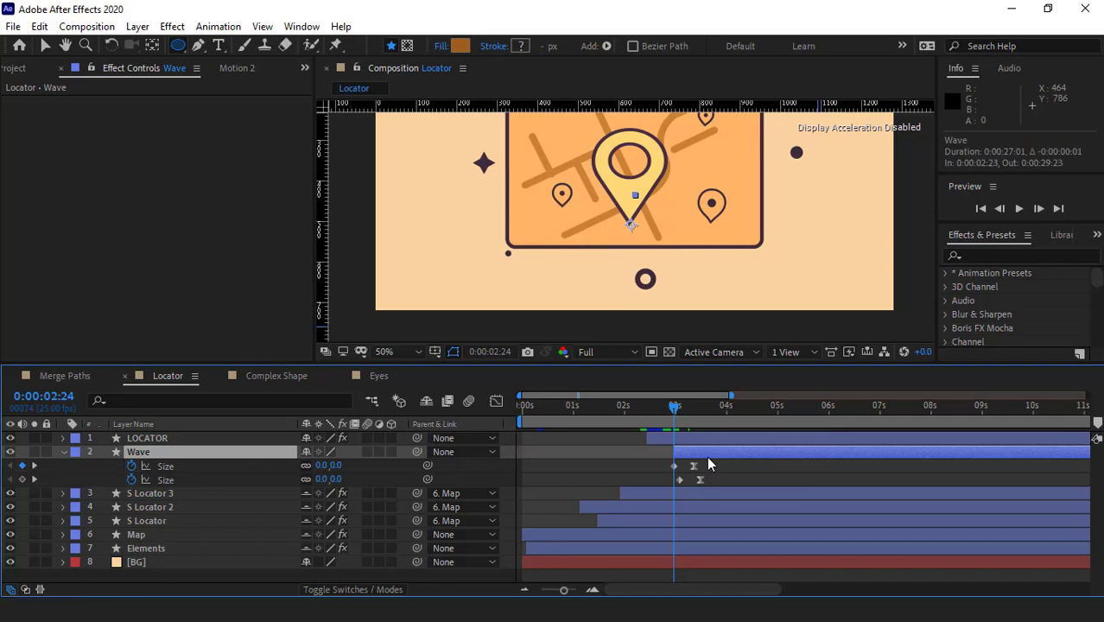
Move the Wave layer earlier so it starts at 0:00:02:17, and preview the pin's landing with the wave.
{"action": "left_click_drag", "start_coordinate": [707, 460], "coordinate": [691, 460]}
{"action": "left_click_drag", "start_coordinate": [654, 413], "coordinate": [663, 419]}
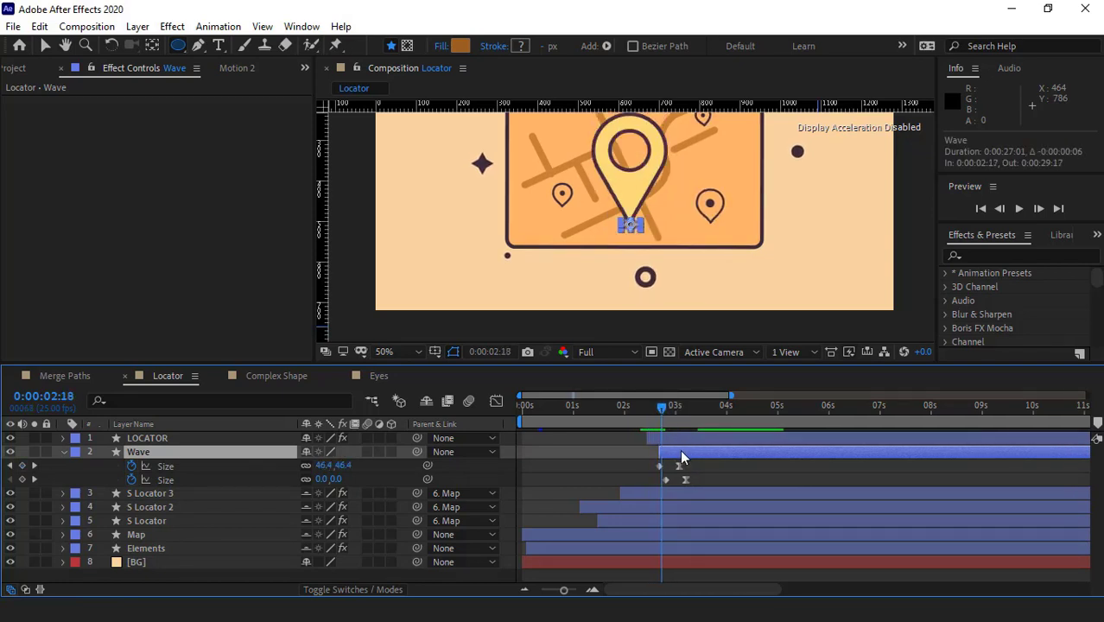
{"action": "left_click", "coordinate": [626, 435]}
{"action": "left_click", "coordinate": [633, 410]}
{"action": "key", "text": "space"}
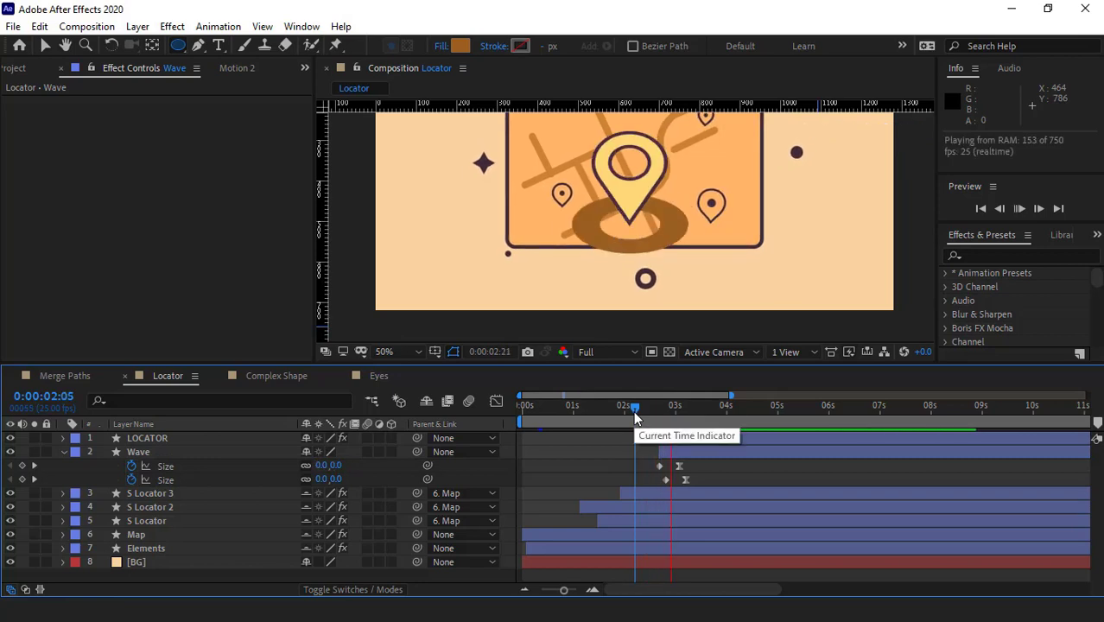
{"action": "key", "text": "space"}
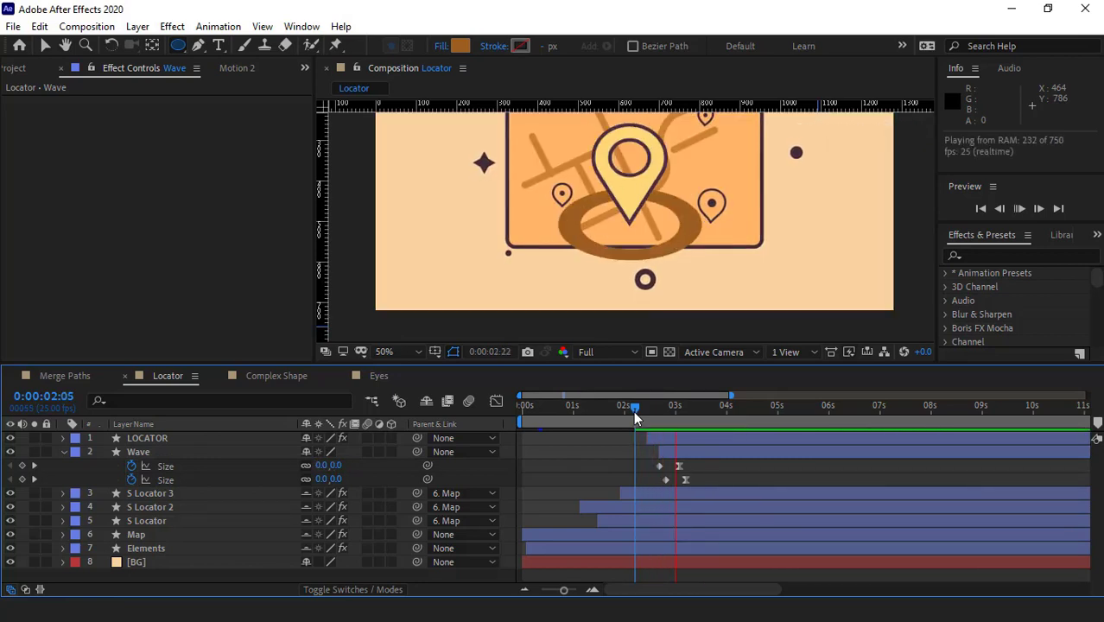
{"action": "scroll", "coordinate": [598, 293], "scroll_direction": "down", "scroll_amount": 1}
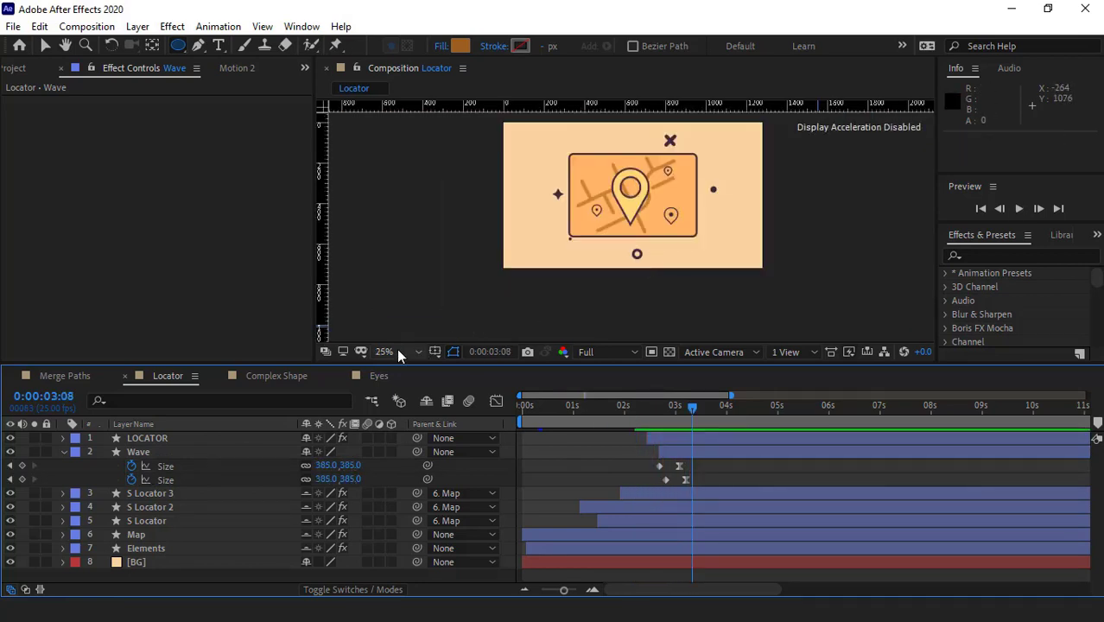
Fit the Locator composition in the viewer, collapse the Wave layer, and preview the full locator animation.
{"action": "left_click", "coordinate": [386, 352]}
{"action": "left_click", "coordinate": [406, 65]}
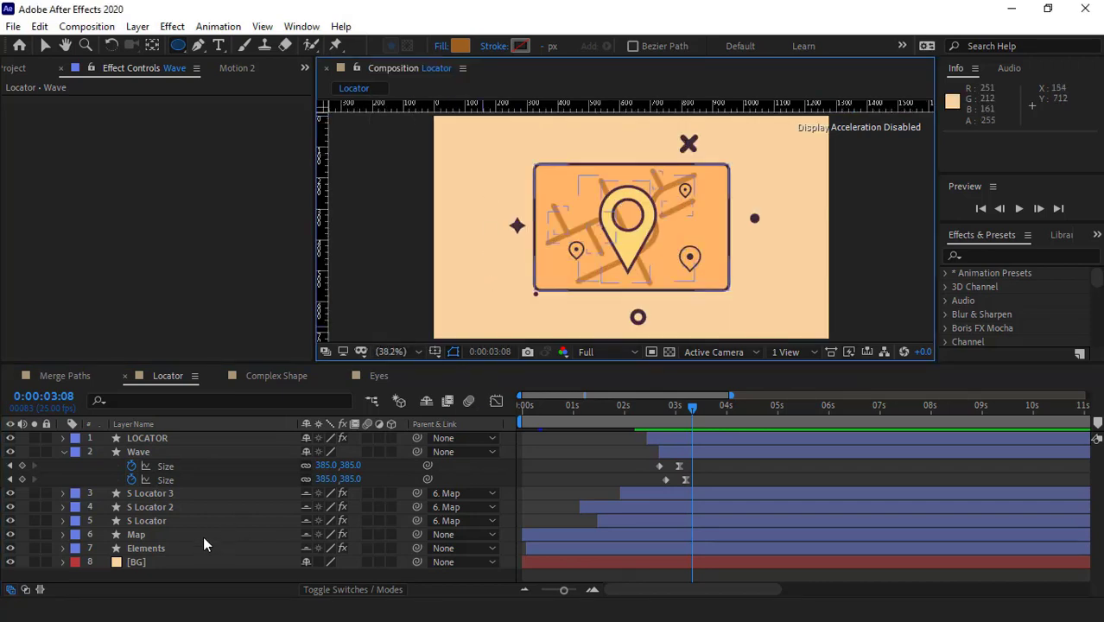
{"action": "left_click", "coordinate": [63, 451]}
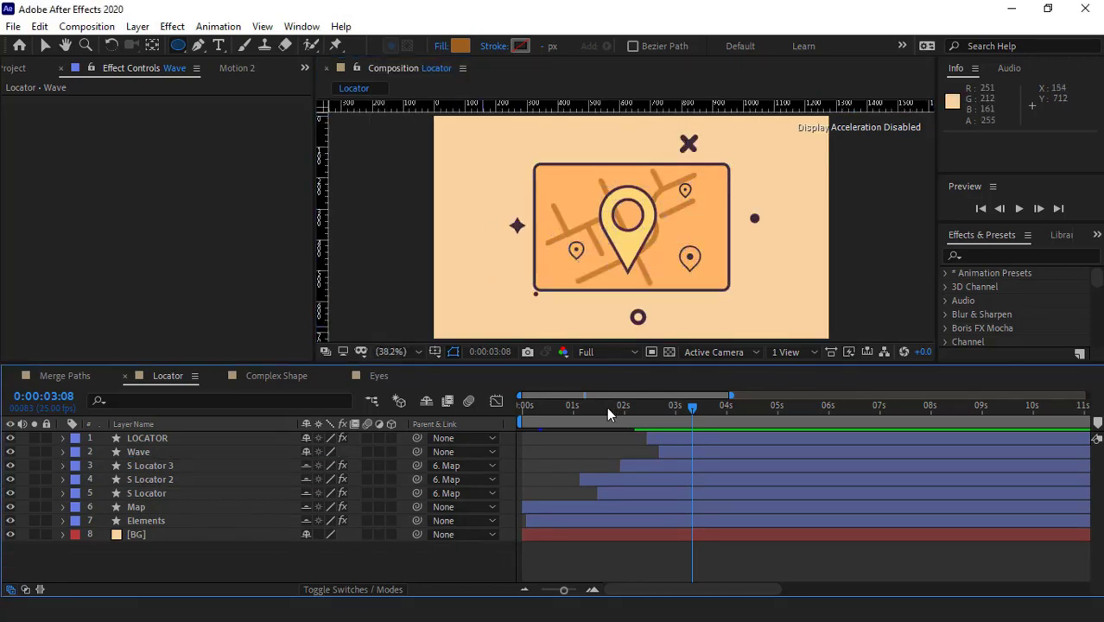
{"action": "key", "text": "space"}
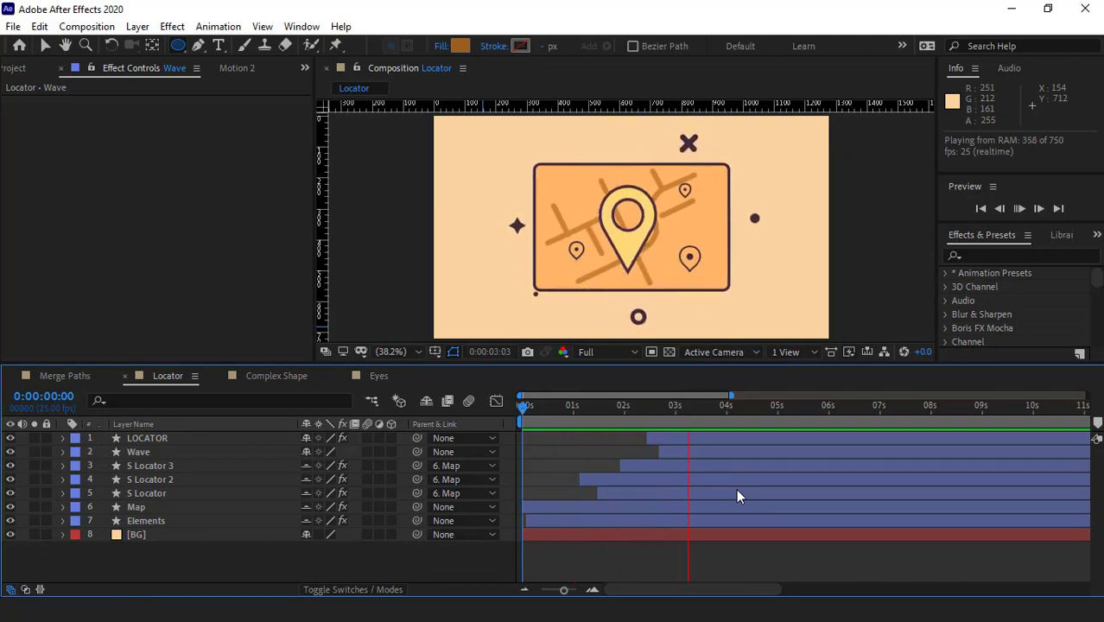
{"action": "left_click_drag", "start_coordinate": [574, 407], "coordinate": [563, 411]}
{"action": "key", "text": "space"}
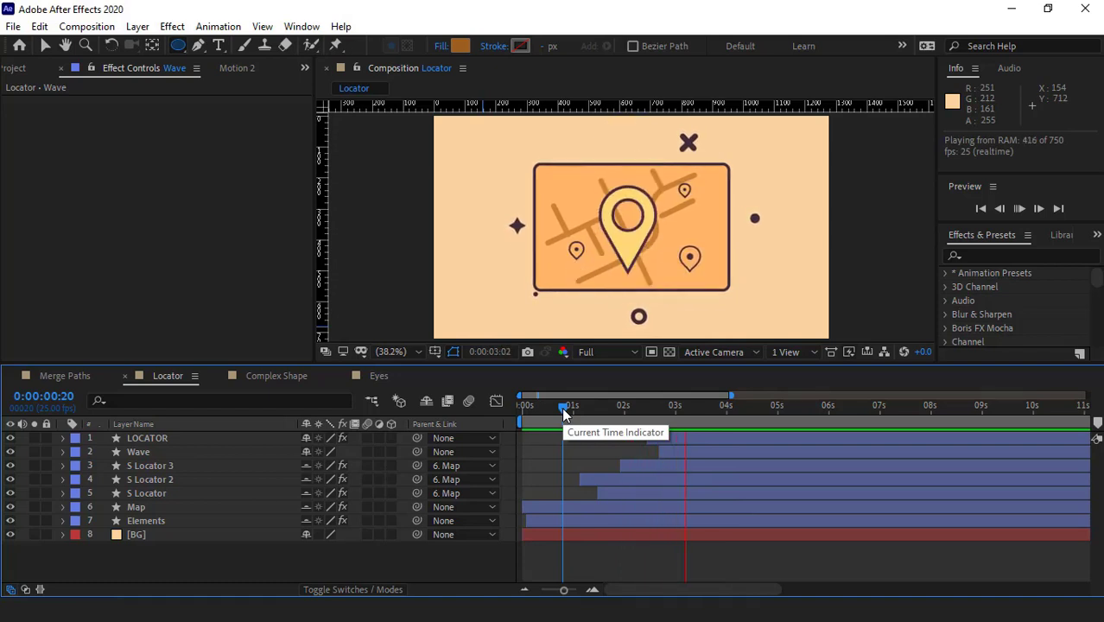
{"action": "key", "text": "space"}
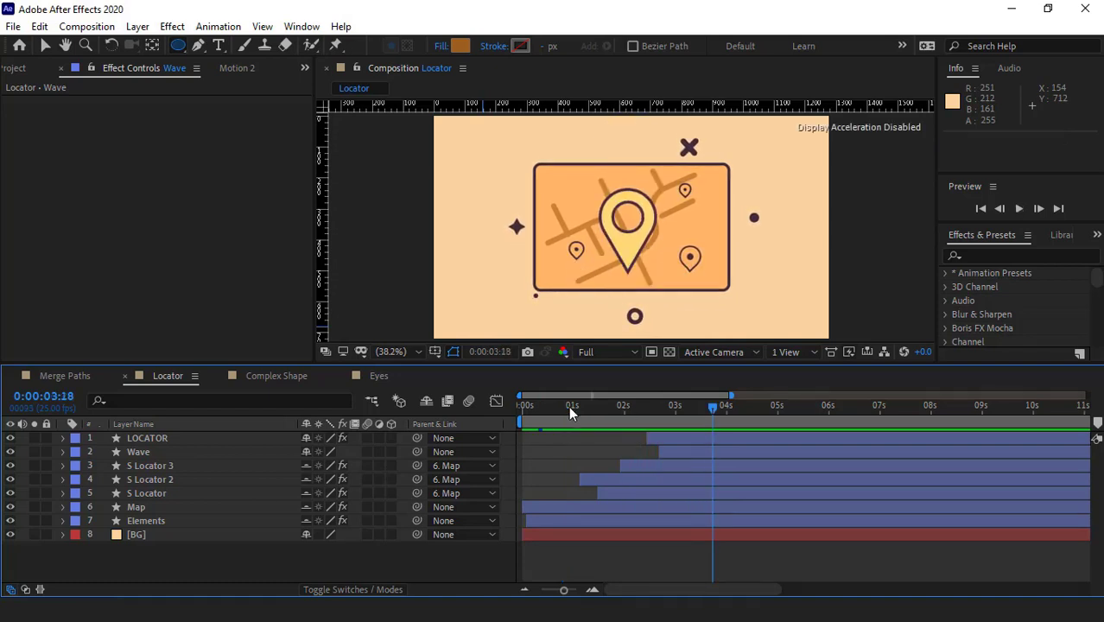
Open the Complex Shape composition at 50% magnification and expand Shape Layer 1's contents.
{"action": "left_click", "coordinate": [263, 378]}
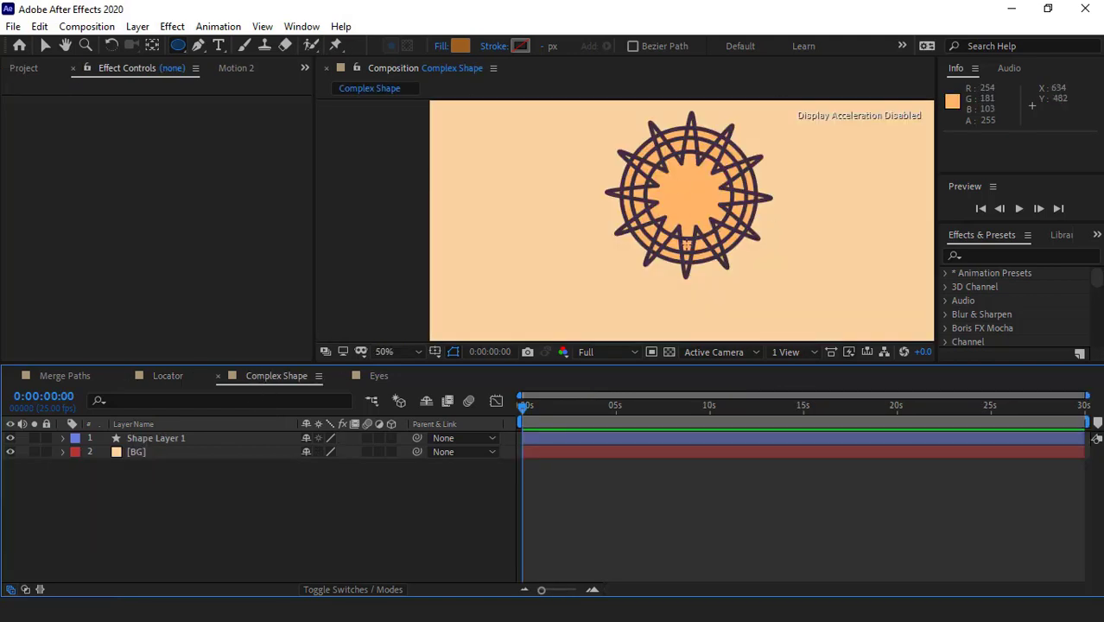
{"action": "left_click", "coordinate": [45, 47]}
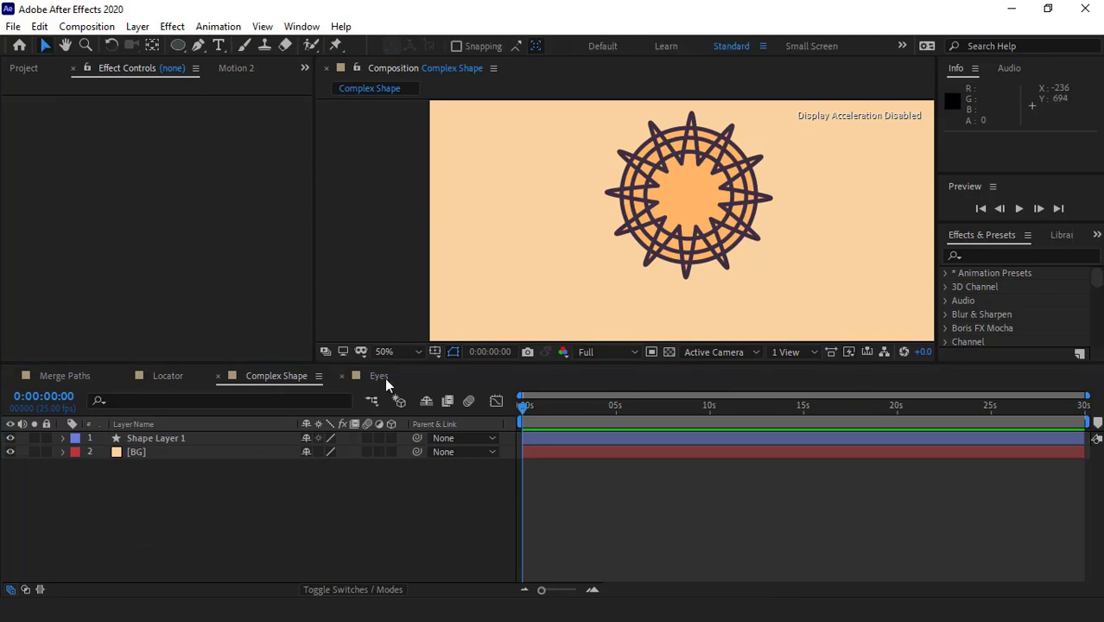
{"action": "left_click", "coordinate": [399, 352]}
{"action": "left_click", "coordinate": [402, 79]}
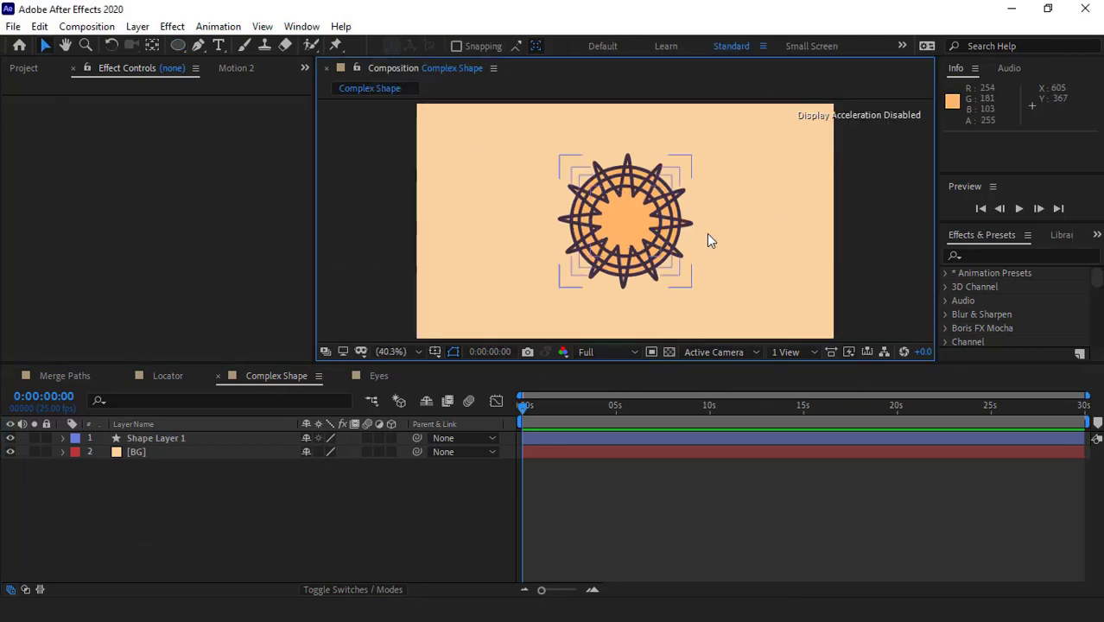
{"action": "key", "text": "period"}
{"action": "left_click", "coordinate": [97, 499]}
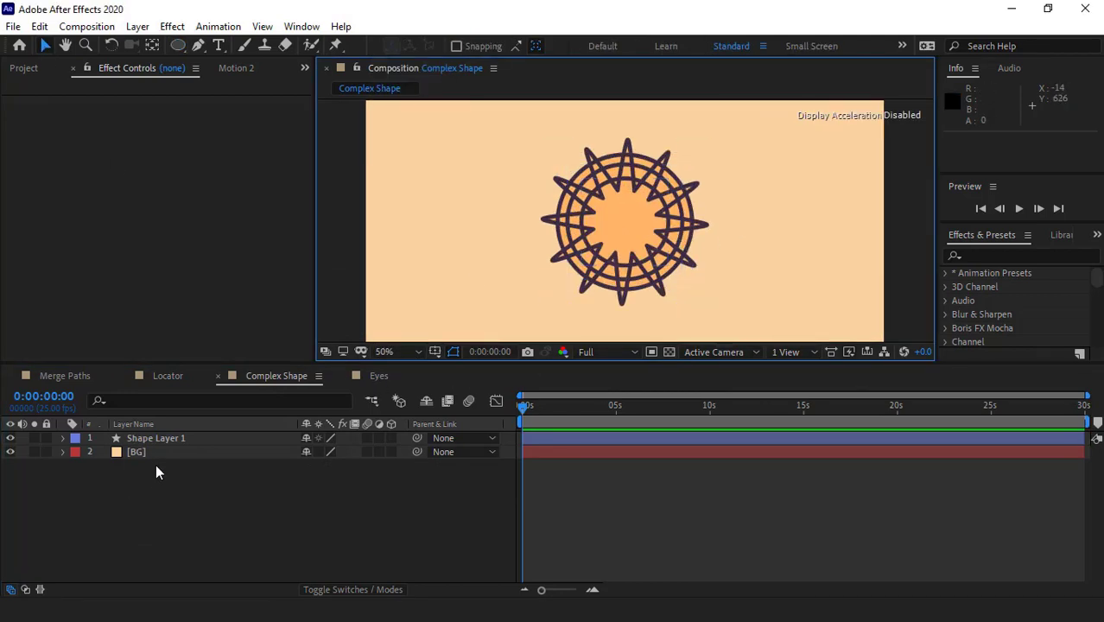
{"action": "left_click", "coordinate": [140, 440]}
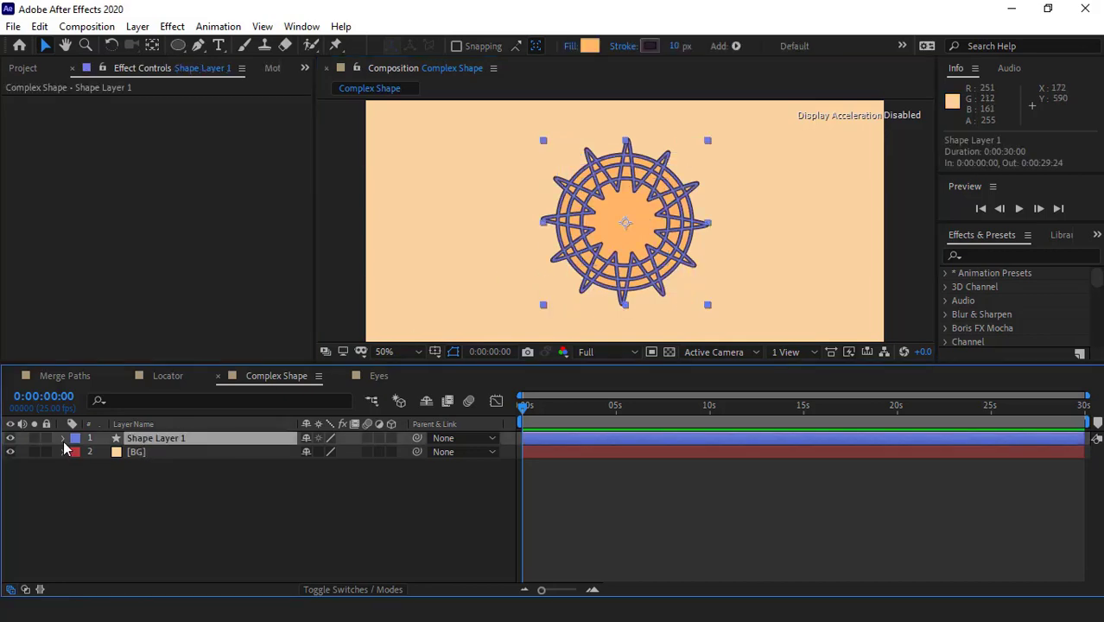
{"action": "left_click", "coordinate": [63, 439]}
{"action": "left_click", "coordinate": [130, 467]}
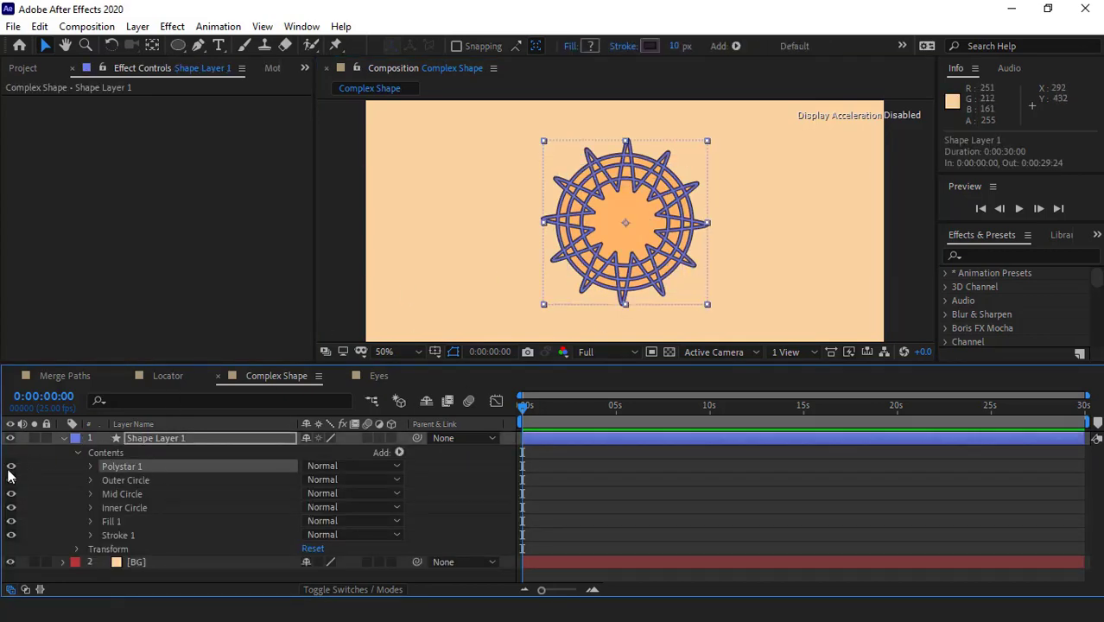
Toggle the visibility of Polystar 1 and the outer, mid and inner circles to examine each shape separately.
{"action": "left_click_drag", "start_coordinate": [10, 482], "coordinate": [15, 512]}
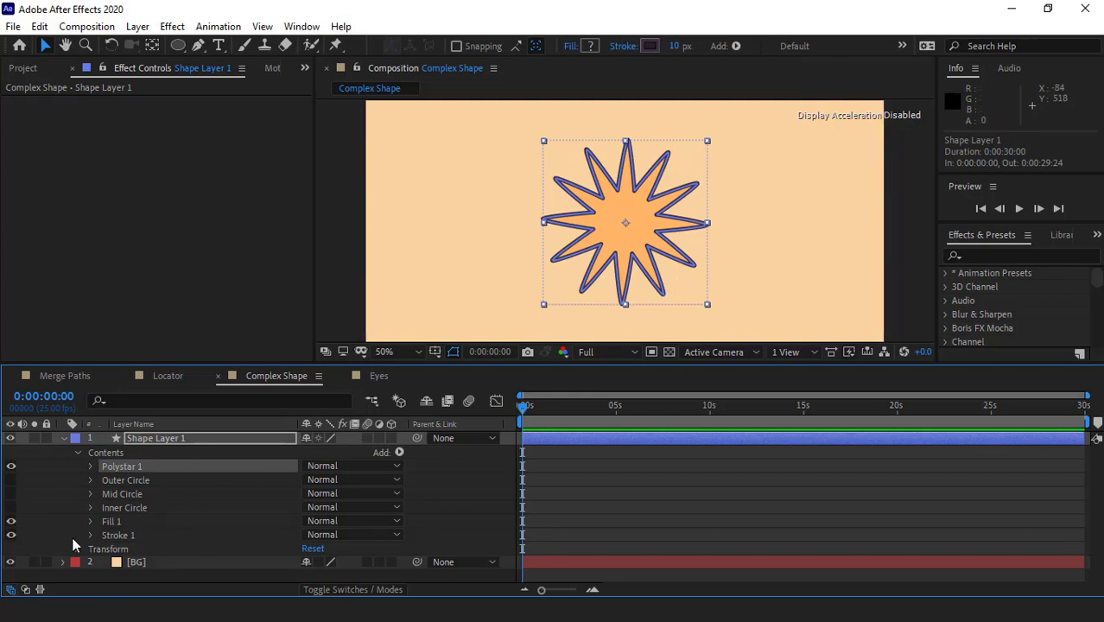
{"action": "left_click", "coordinate": [10, 465]}
{"action": "left_click", "coordinate": [12, 481]}
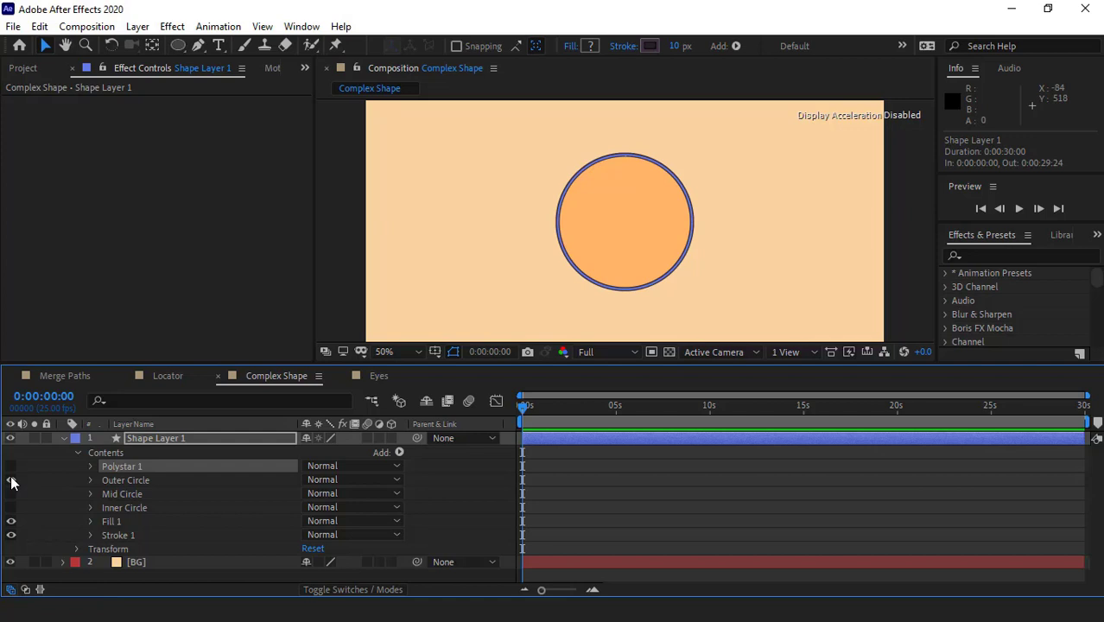
{"action": "left_click", "coordinate": [11, 494]}
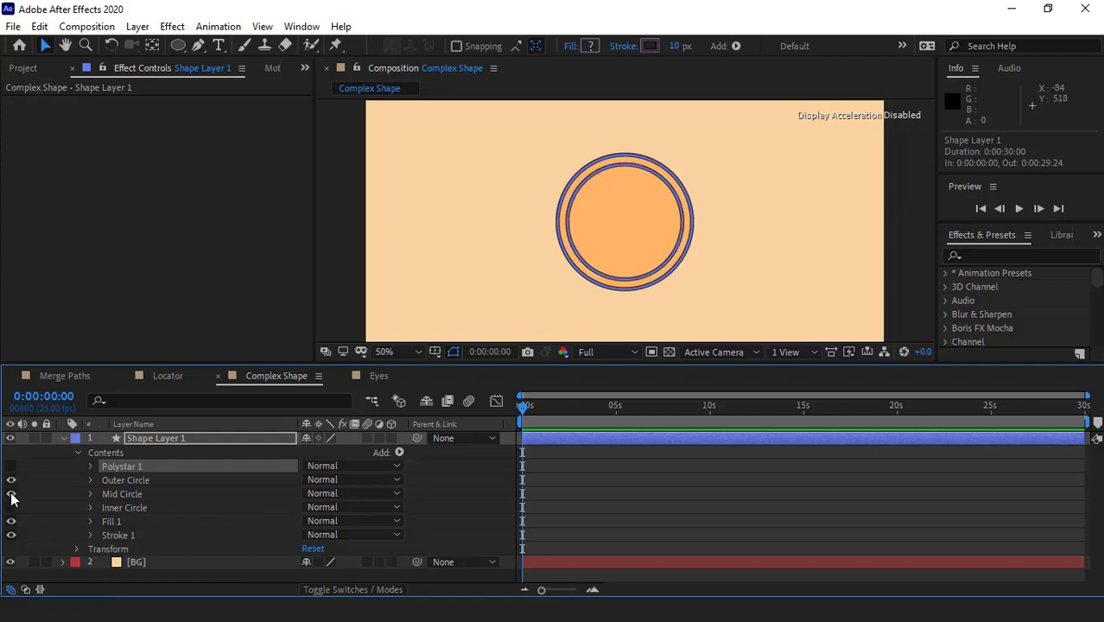
{"action": "left_click", "coordinate": [11, 508]}
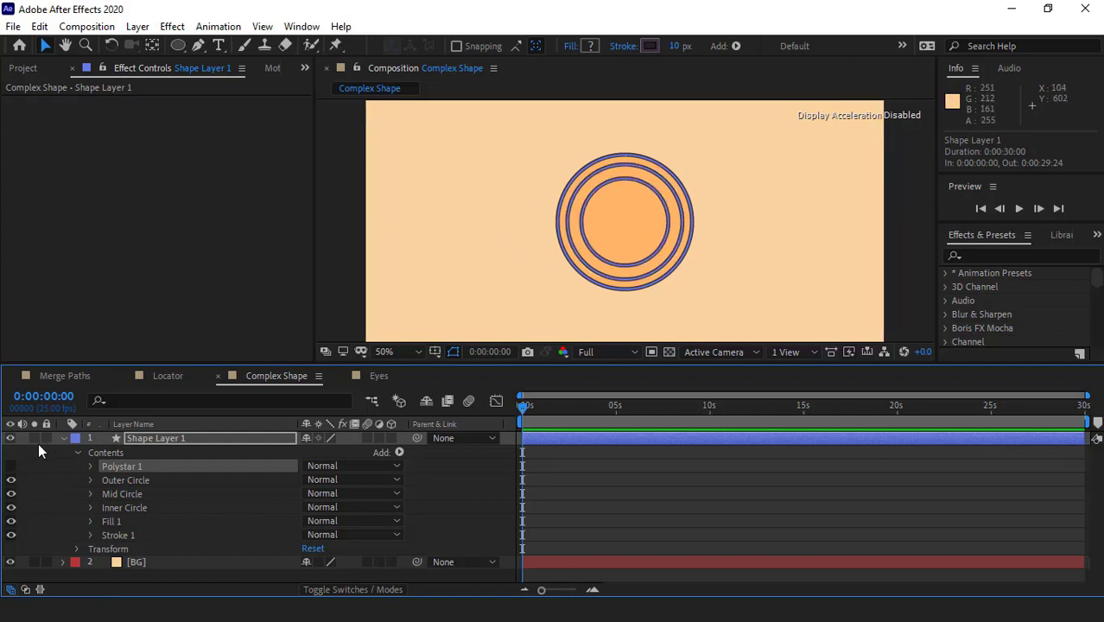
{"action": "left_click", "coordinate": [11, 466]}
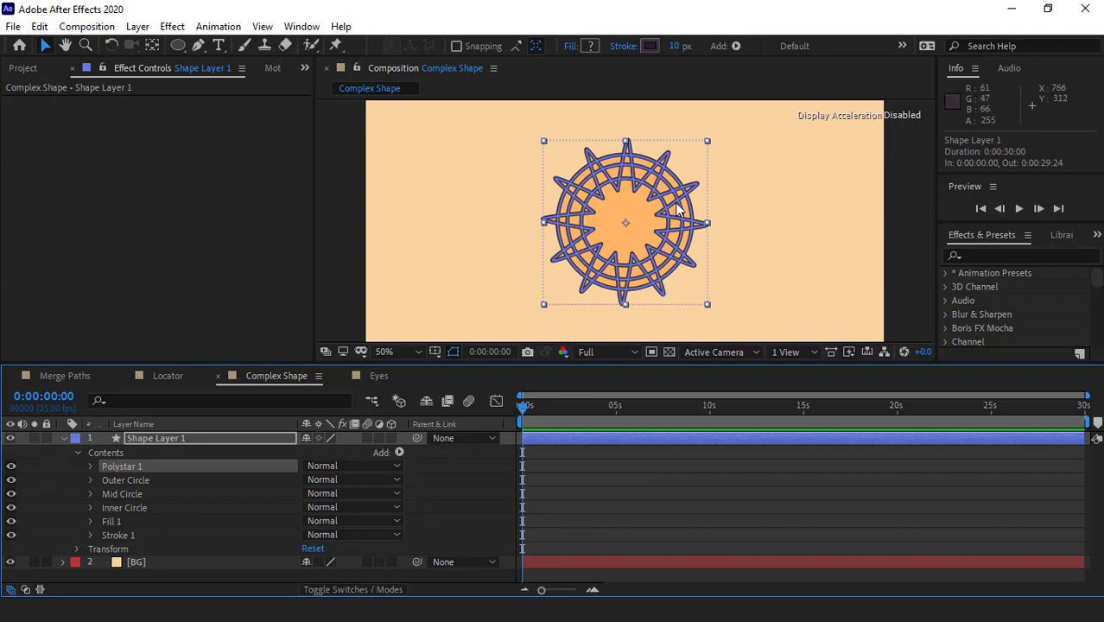
Hide the Mid Circle and Inner Circle, keeping only Polystar 1 and the Outer Circle displayed.
{"action": "left_click", "coordinate": [121, 494]}
{"action": "left_click", "coordinate": [112, 507], "text": "shift"}
{"action": "left_click", "coordinate": [11, 507]}
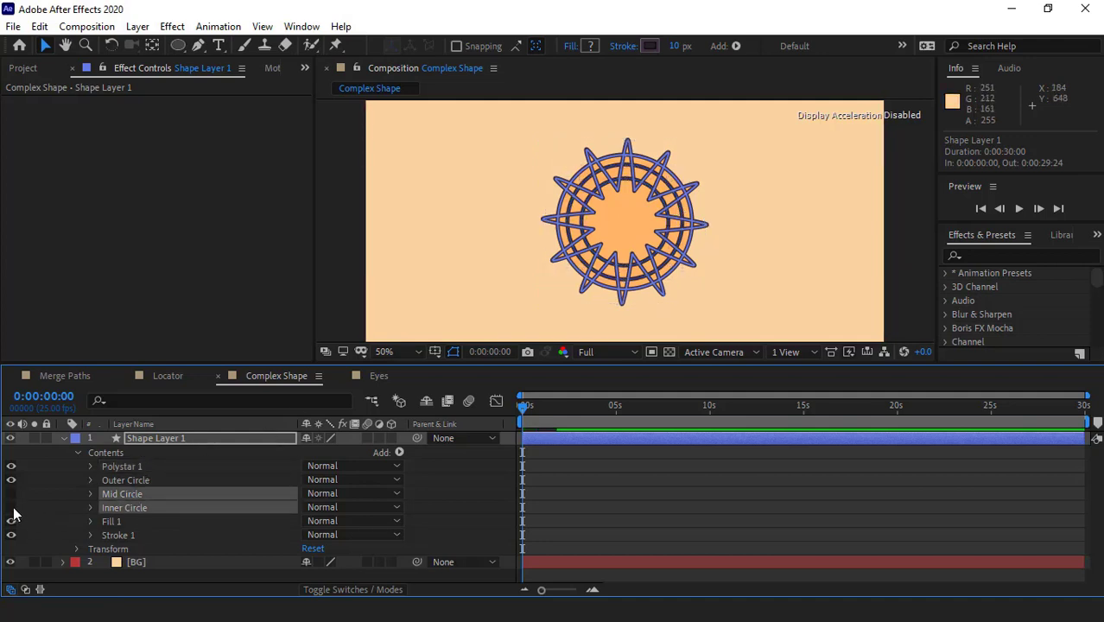
{"action": "left_click", "coordinate": [11, 493]}
{"action": "key", "text": "F2"}
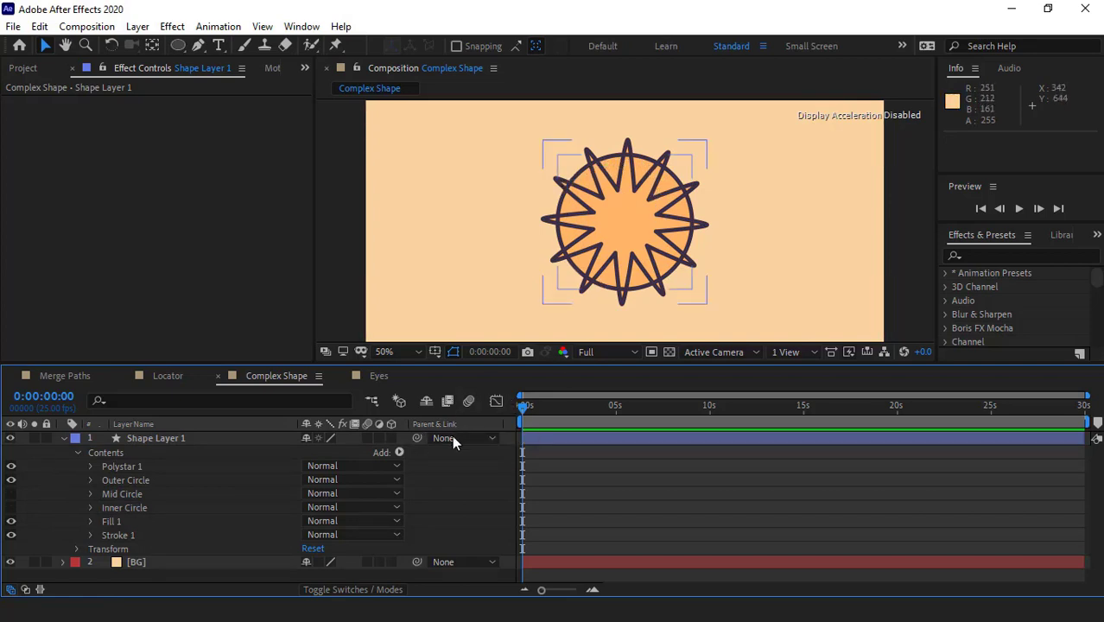
Add Merge Paths to Shape Layer 1's contents and place it directly below the Outer Circle.
{"action": "left_click", "coordinate": [143, 451]}
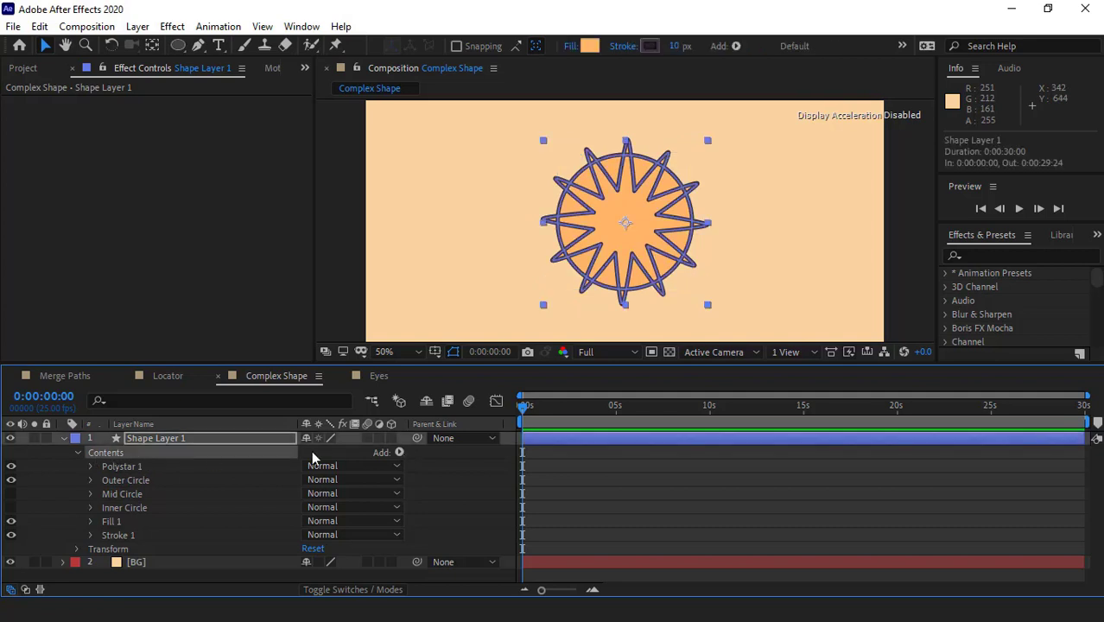
{"action": "left_click", "coordinate": [399, 451]}
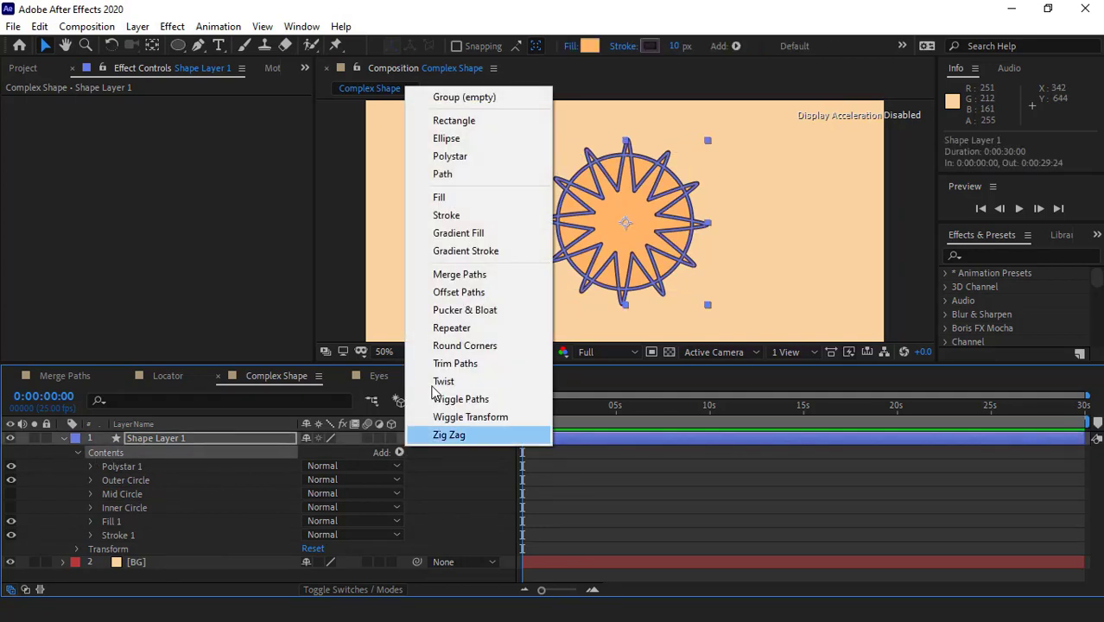
{"action": "left_click", "coordinate": [431, 276]}
{"action": "left_click_drag", "start_coordinate": [116, 521], "coordinate": [123, 494]}
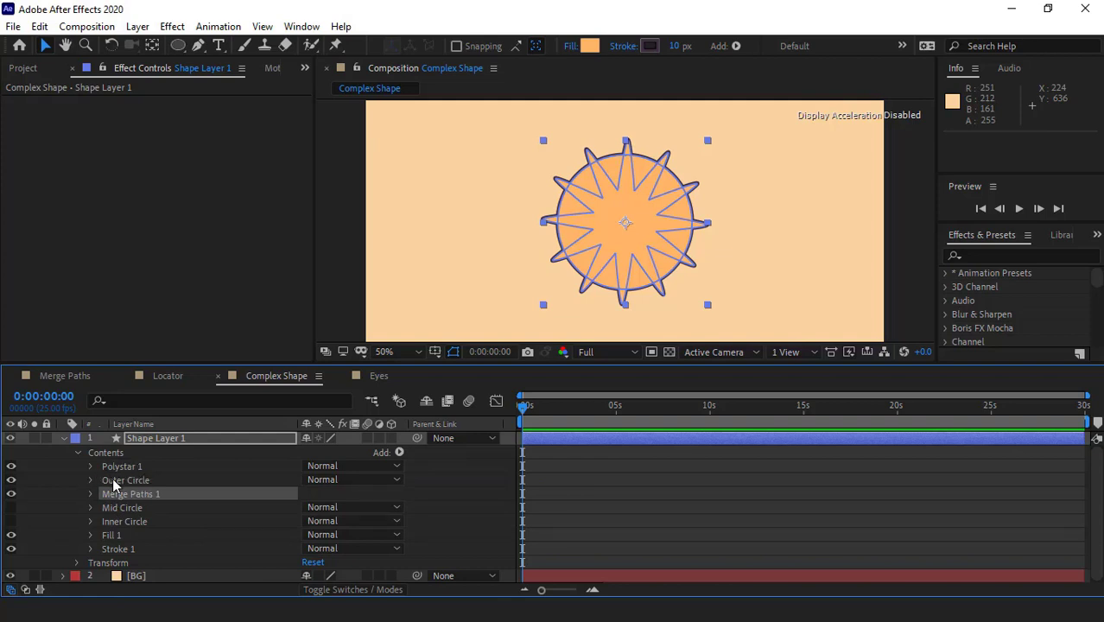
{"action": "left_click", "coordinate": [58, 484]}
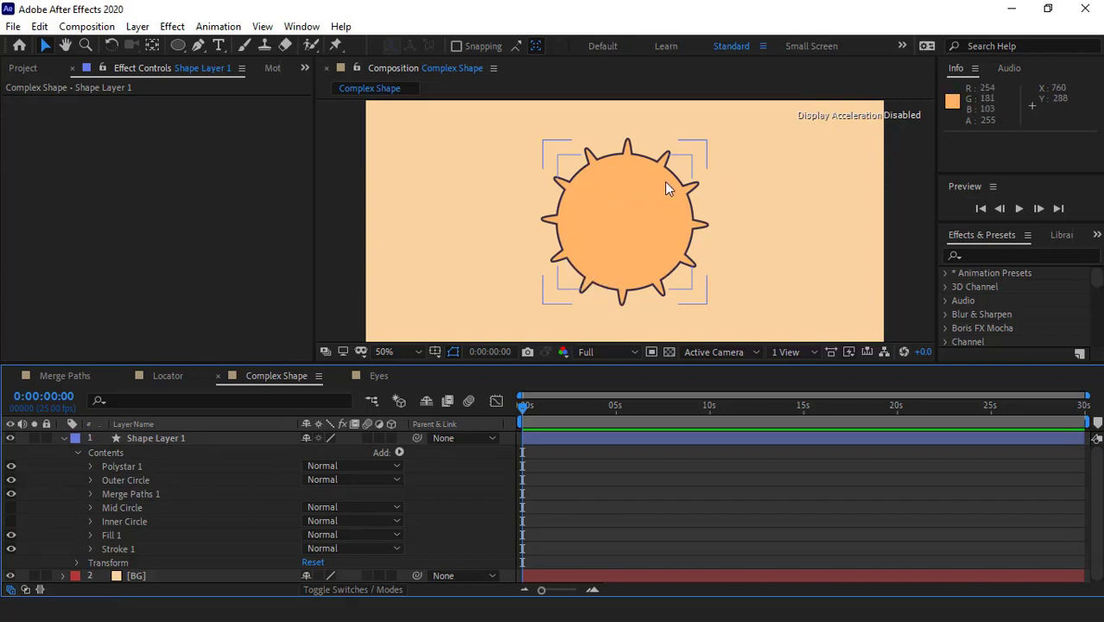
Set the mode of Merge Paths 1 to Intersect so the star is cut off by the Outer Circle.
{"action": "left_click", "coordinate": [116, 480]}
{"action": "left_click", "coordinate": [122, 467]}
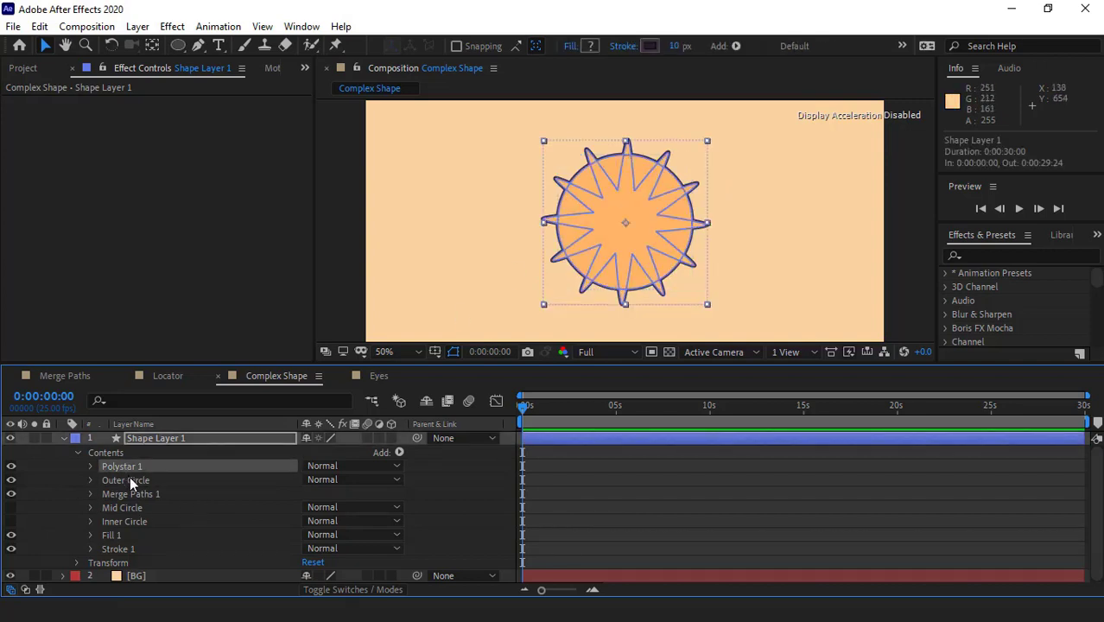
{"action": "left_click", "coordinate": [129, 479]}
{"action": "left_click", "coordinate": [148, 495]}
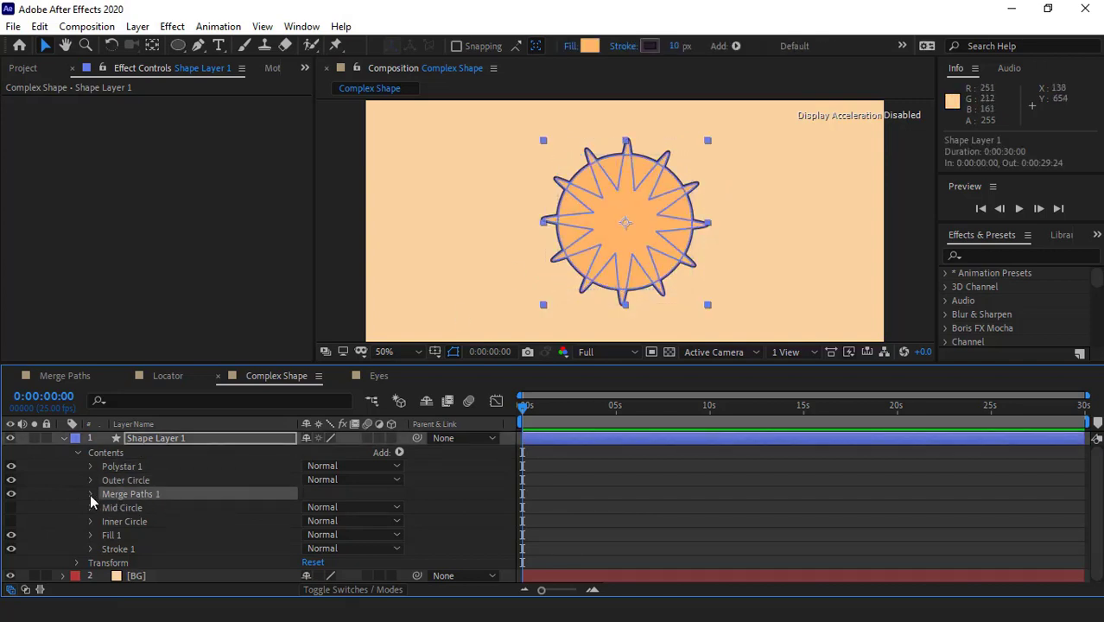
{"action": "left_click", "coordinate": [90, 494]}
{"action": "left_click", "coordinate": [358, 512]}
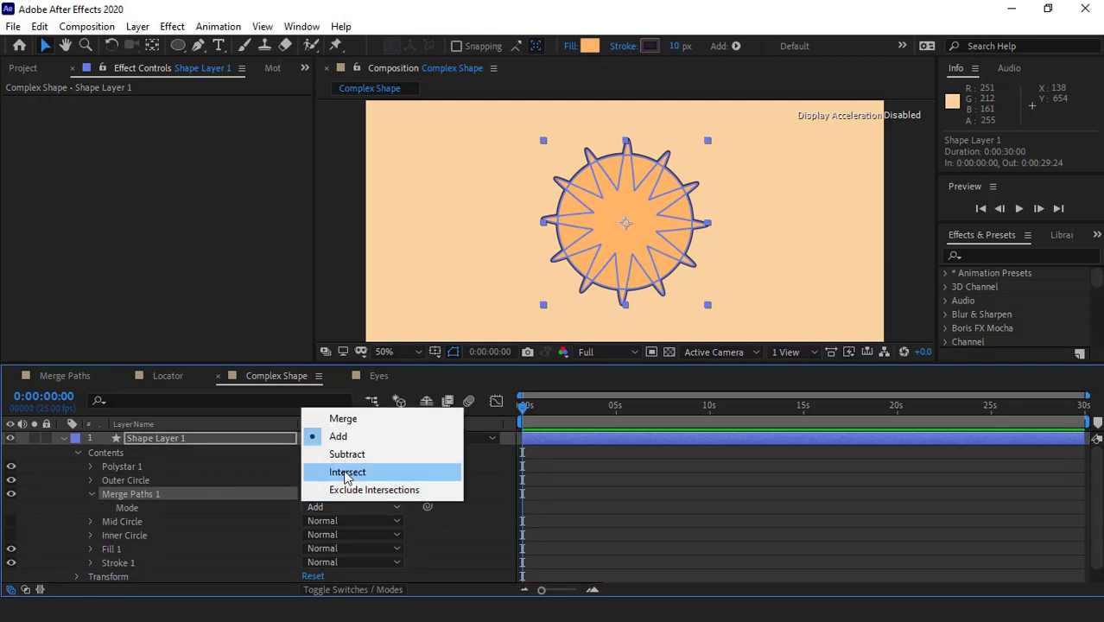
{"action": "left_click", "coordinate": [346, 472]}
{"action": "key", "text": "F2"}
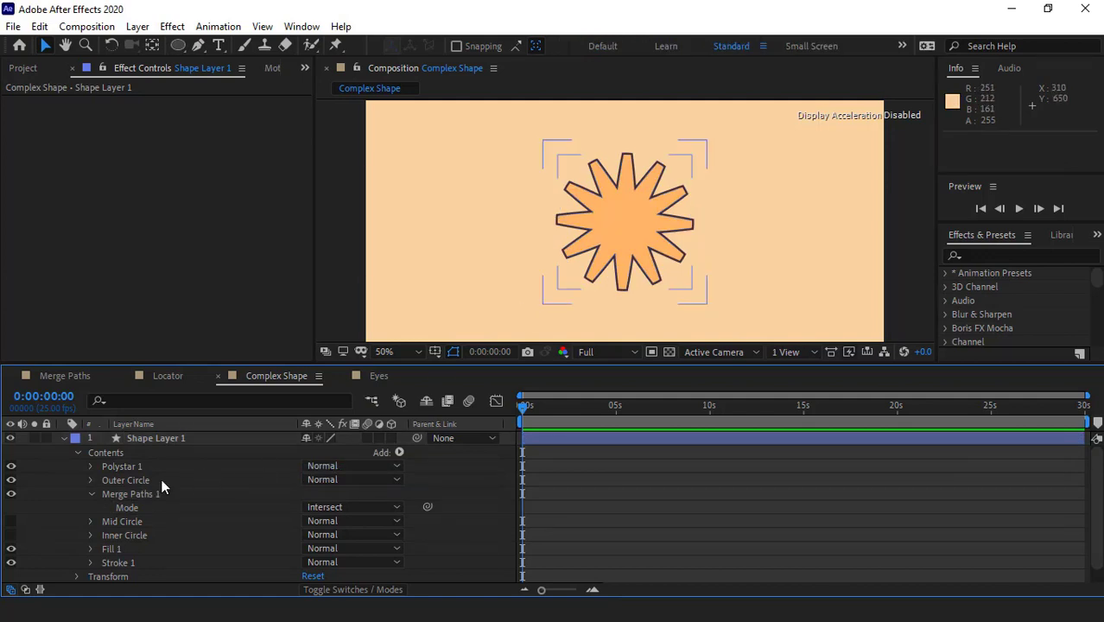
Collapse Merge Paths 1 and make the Mid Circle visible again.
{"action": "left_click", "coordinate": [125, 480]}
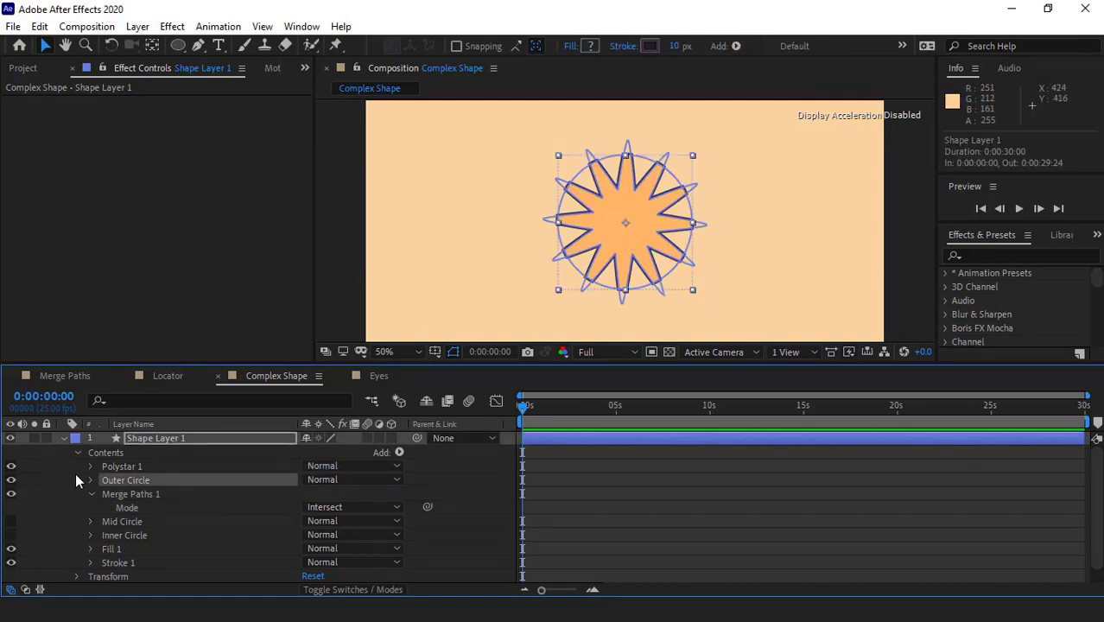
{"action": "left_click", "coordinate": [91, 494]}
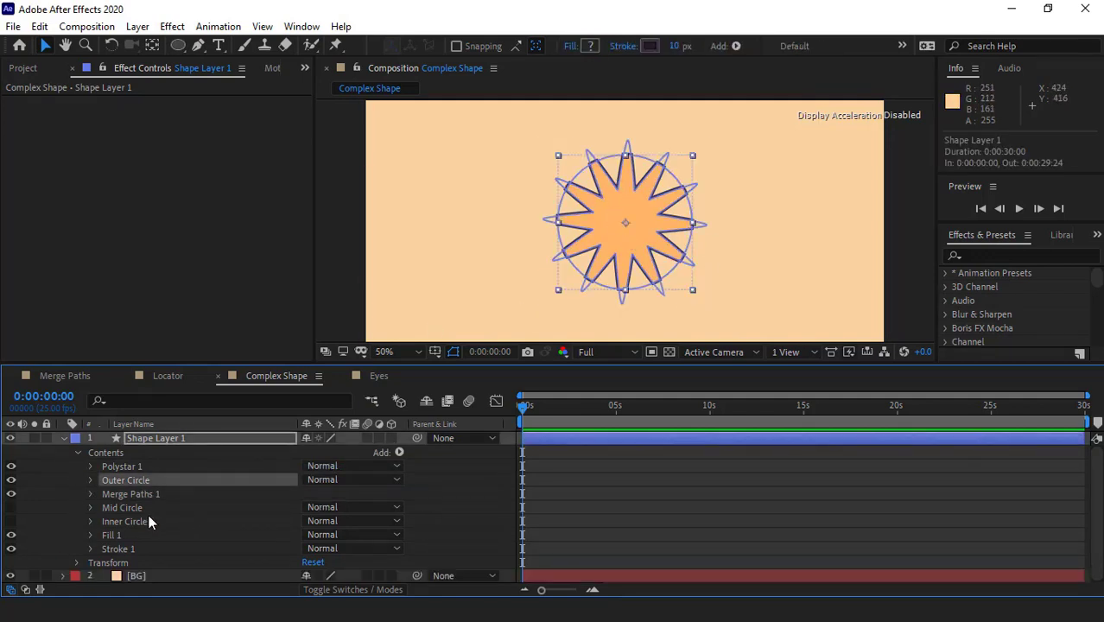
{"action": "left_click", "coordinate": [12, 507]}
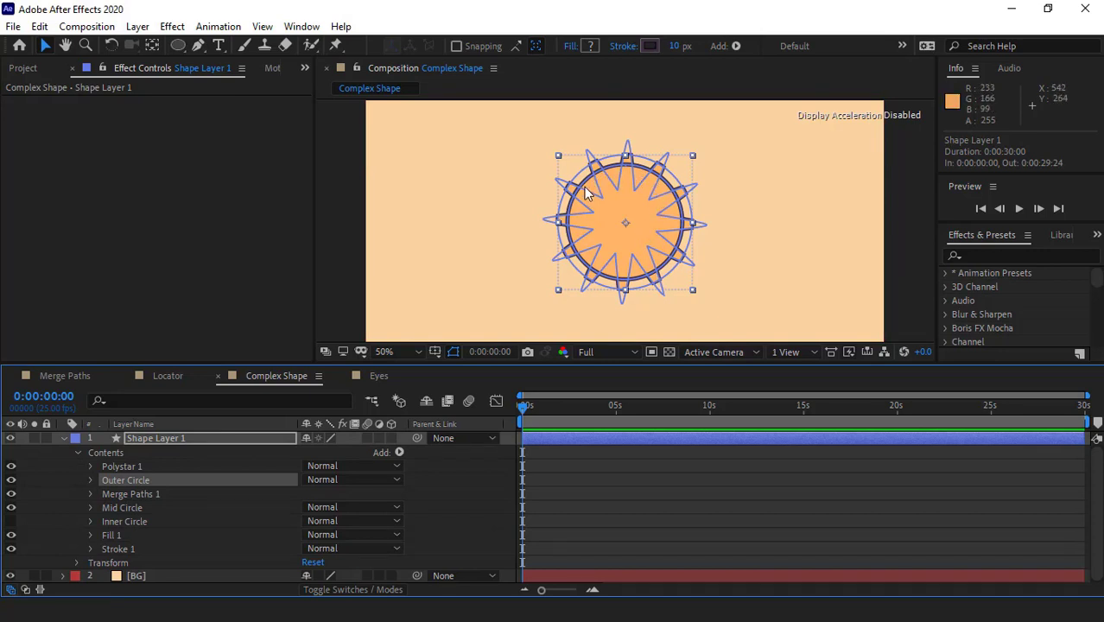
{"action": "left_click", "coordinate": [128, 506]}
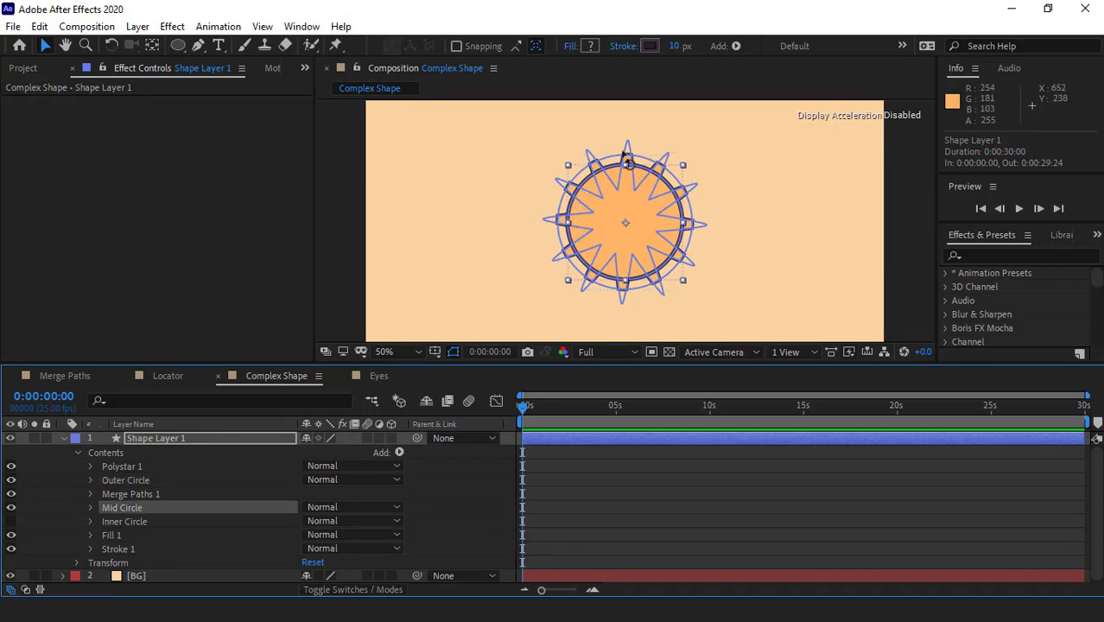
Place a copy of Merge Paths 1 directly below the Mid Circle.
{"action": "key", "text": "ctrl+v"}
{"action": "mouse_move", "coordinate": [149, 508]}
{"action": "left_mouse_down"}
{"action": "mouse_move", "coordinate": [150, 527]}
{"action": "mouse_move", "coordinate": [131, 521]}
{"action": "left_mouse_up"}
{"action": "left_click", "coordinate": [132, 509]}
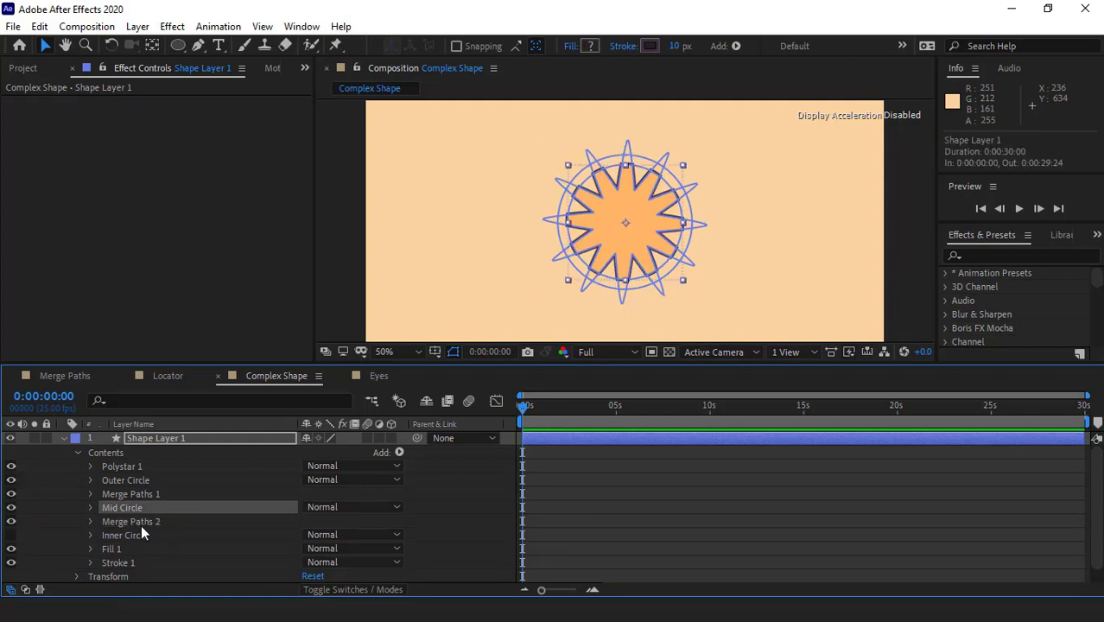
Set the mode of Merge Paths 2 to Add to join the Mid Circle with the star's teeth, and collapse its properties.
{"action": "left_click", "coordinate": [91, 522]}
{"action": "left_click", "coordinate": [345, 534]}
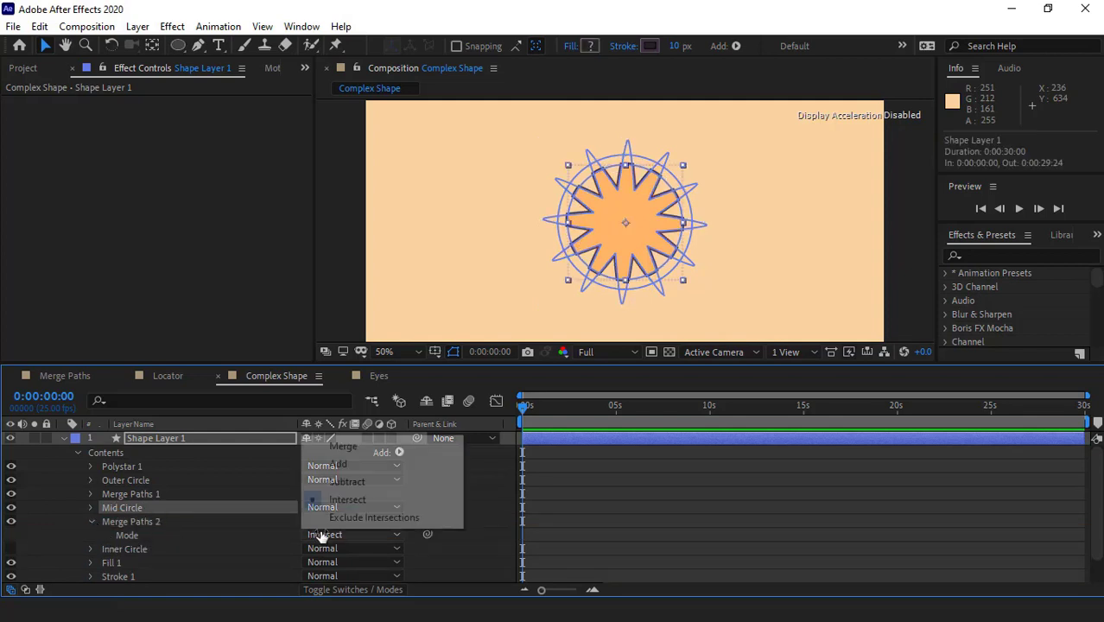
{"action": "left_click", "coordinate": [340, 466]}
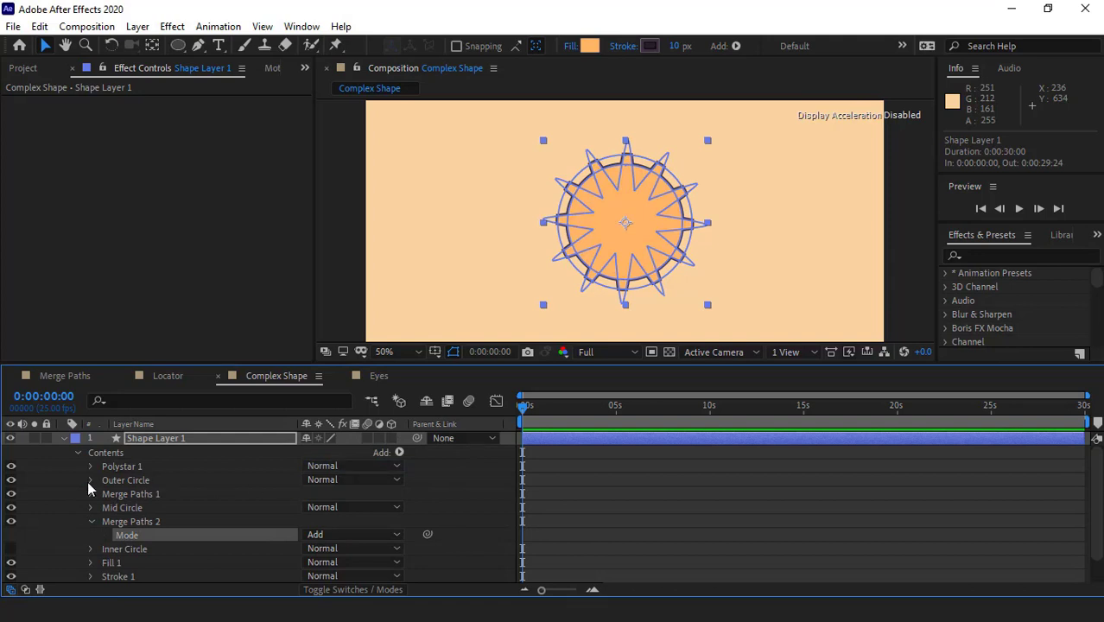
{"action": "left_click", "coordinate": [523, 271]}
{"action": "left_click", "coordinate": [583, 175]}
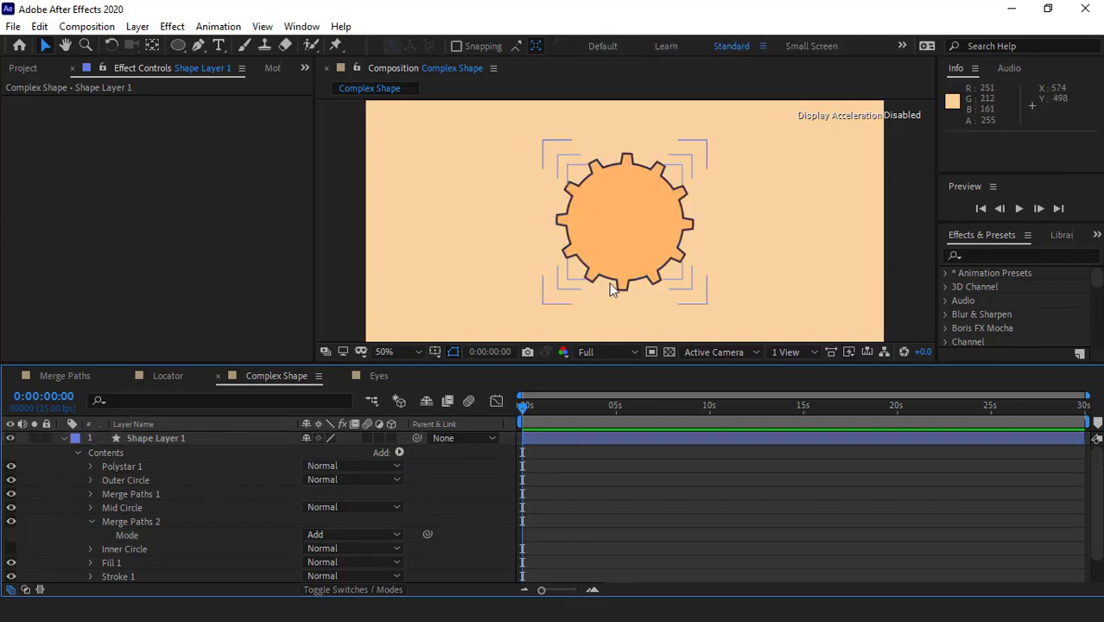
{"action": "left_click", "coordinate": [92, 522]}
{"action": "left_click", "coordinate": [178, 509]}
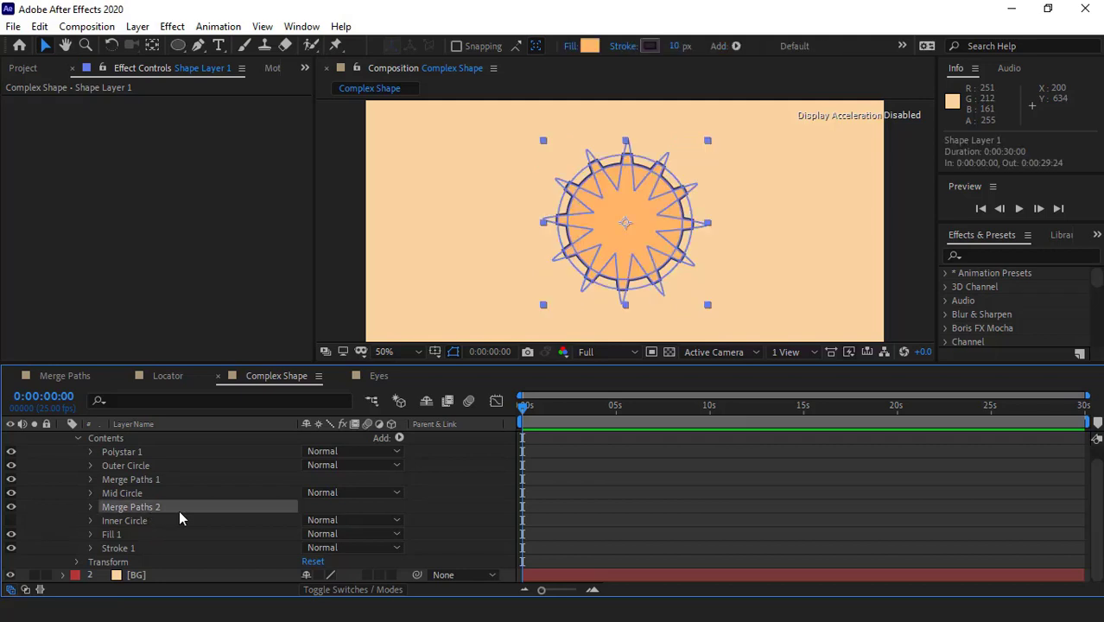
Duplicate Merge Paths 2, make the Inner Circle visible and place it directly above the new Merge Paths 3.
{"action": "key", "text": "ctrl+d"}
{"action": "left_click", "coordinate": [10, 533]}
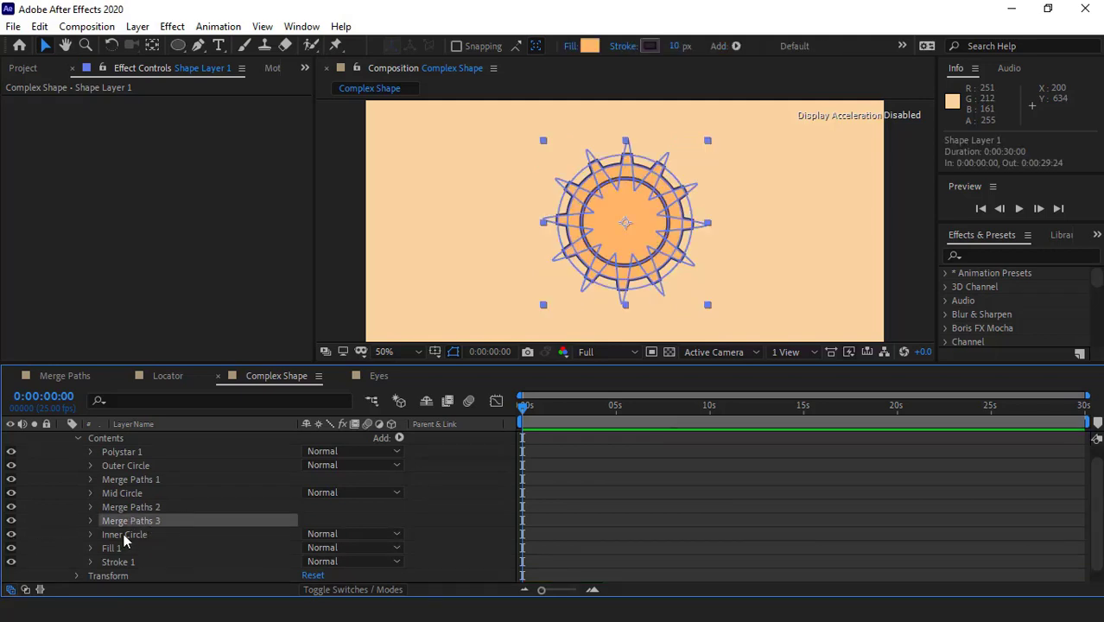
{"action": "left_click_drag", "start_coordinate": [129, 535], "coordinate": [126, 524]}
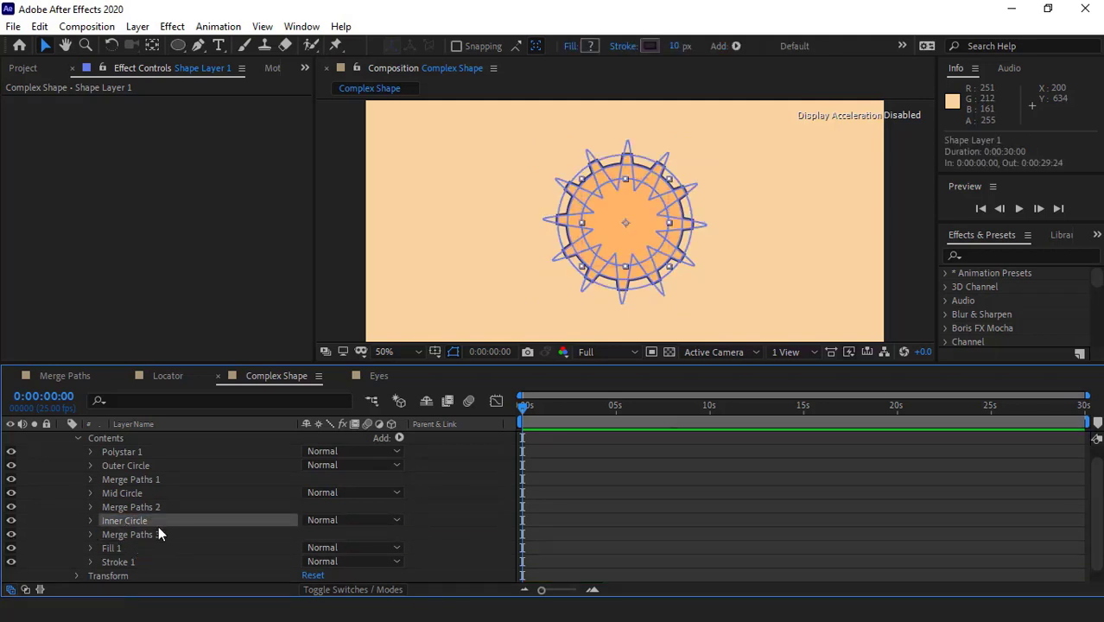
Set the mode of Merge Paths 3 to Subtract to cut the Inner Circle out of the gear, and collapse its properties.
{"action": "left_click", "coordinate": [90, 534]}
{"action": "scroll", "coordinate": [76, 524], "scroll_direction": "down", "scroll_amount": 1}
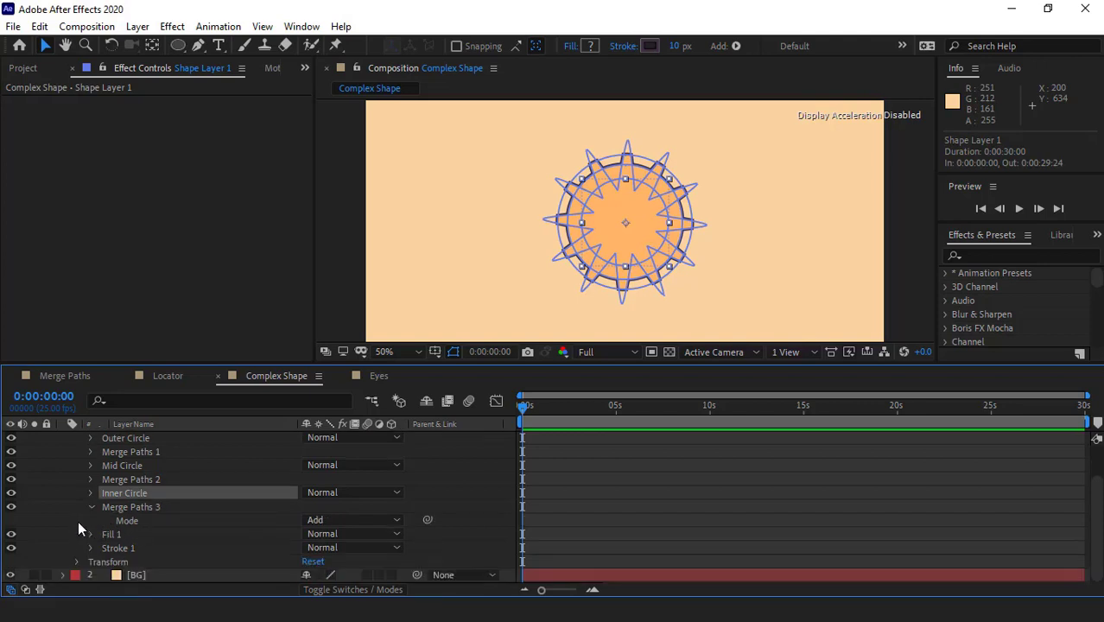
{"action": "left_click", "coordinate": [314, 520]}
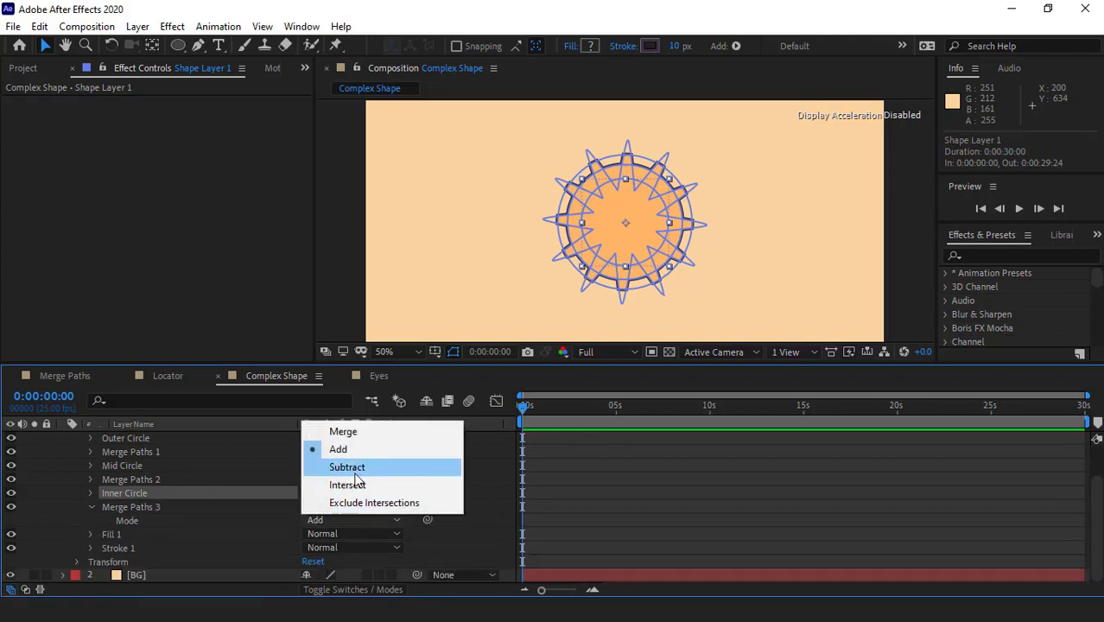
{"action": "left_click", "coordinate": [367, 467]}
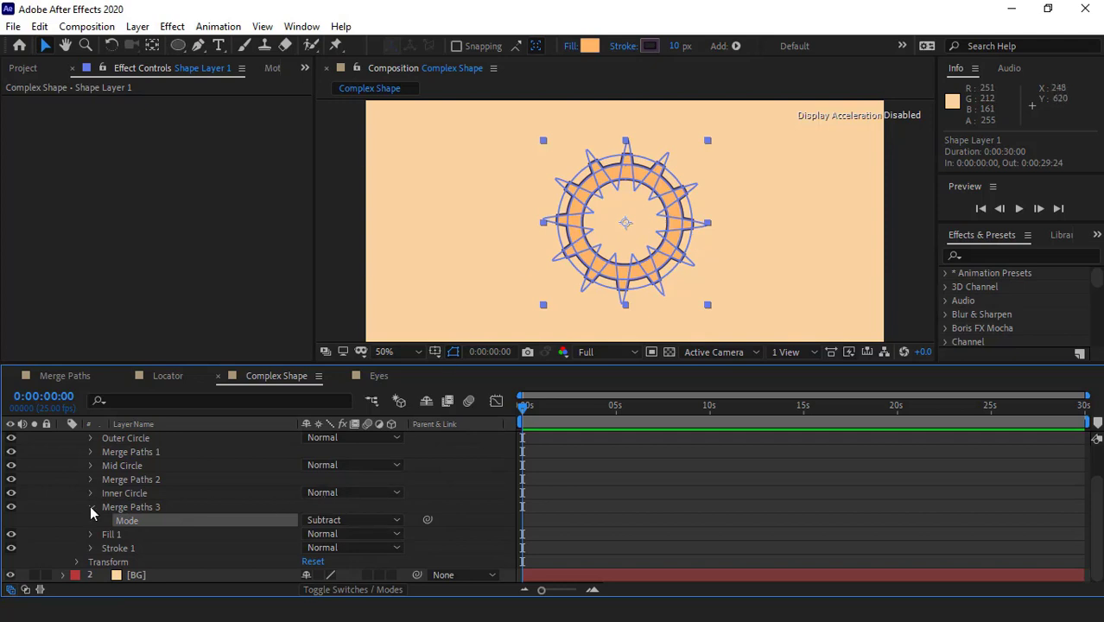
{"action": "left_click", "coordinate": [523, 330]}
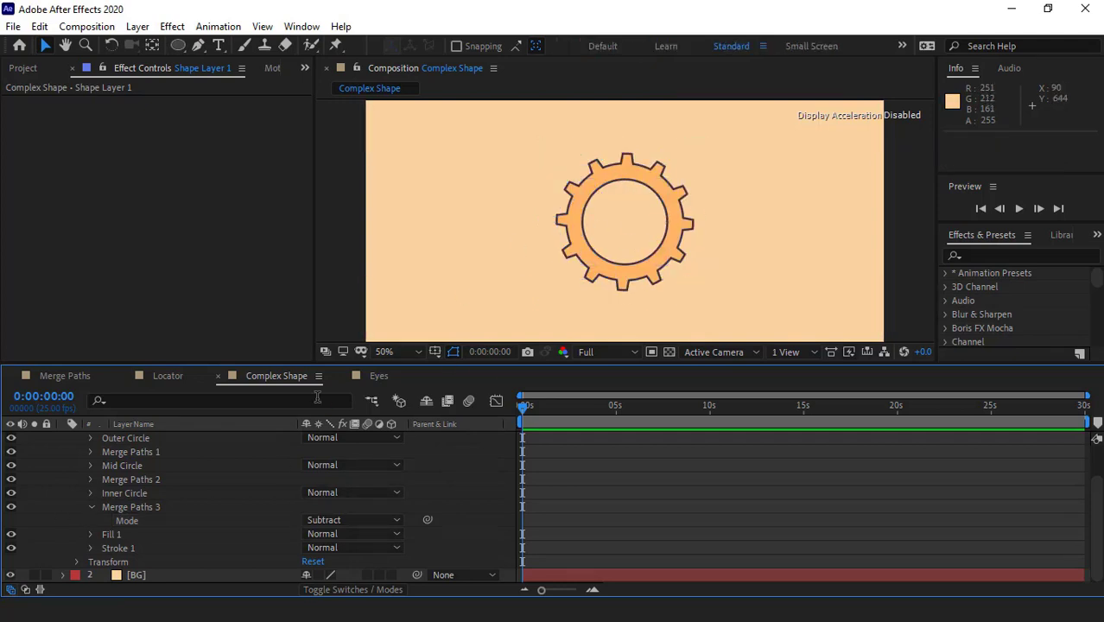
{"action": "left_click", "coordinate": [91, 507]}
Widen the gear's teeth by setting the Inner Radius of Polystar 1 to 122.9, and collapse the polystar.
{"action": "scroll", "coordinate": [158, 521], "scroll_direction": "up", "scroll_amount": 2}
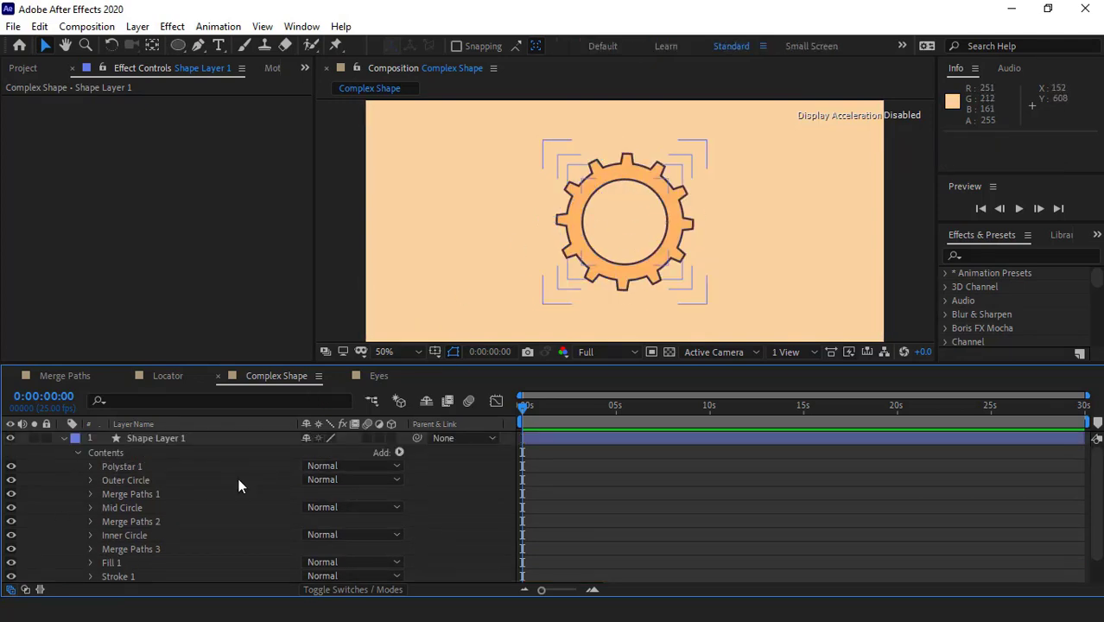
{"action": "left_click", "coordinate": [90, 466]}
{"action": "left_click", "coordinate": [104, 480]}
{"action": "scroll", "coordinate": [148, 517], "scroll_direction": "down", "scroll_amount": 3}
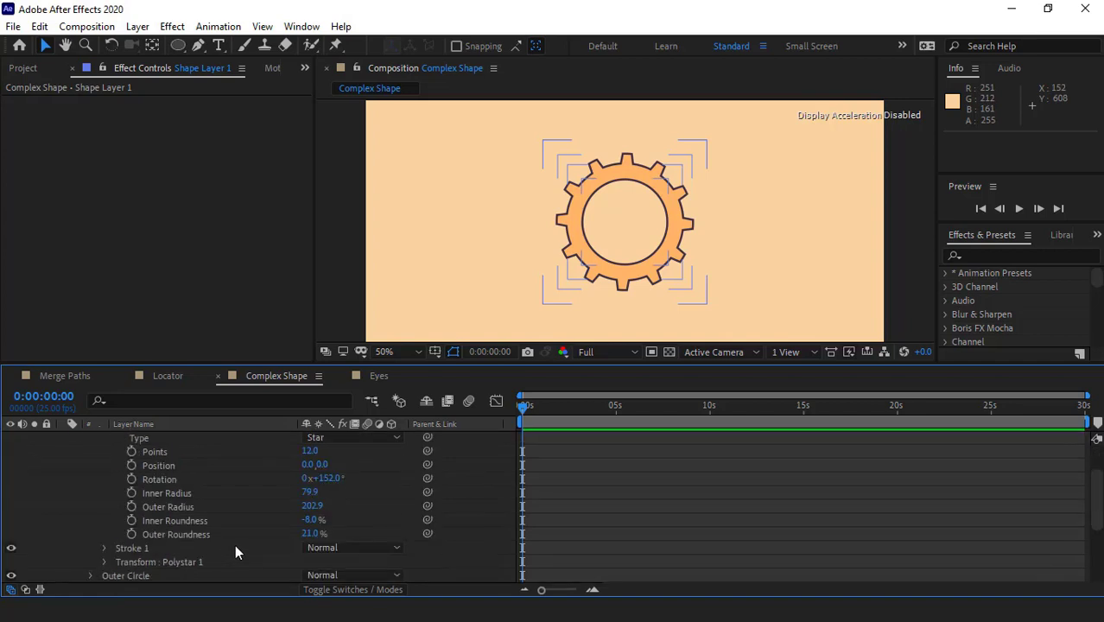
{"action": "left_click_drag", "start_coordinate": [312, 491], "coordinate": [319, 490]}
{"action": "left_click", "coordinate": [628, 226]}
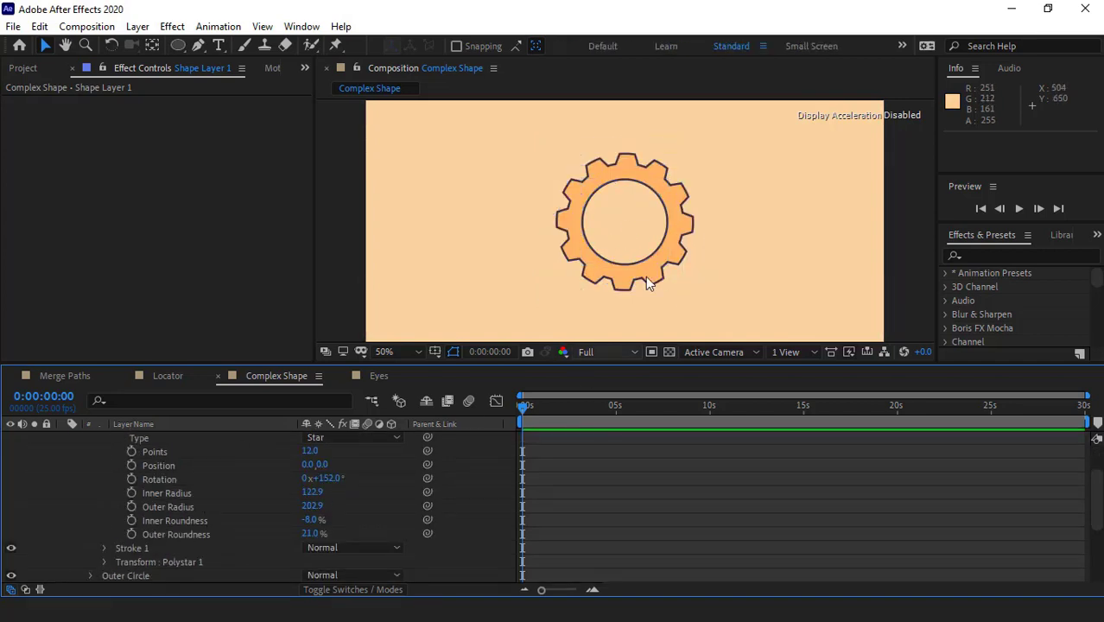
{"action": "scroll", "coordinate": [163, 507], "scroll_direction": "up", "scroll_amount": 3}
{"action": "scroll", "coordinate": [162, 508], "scroll_direction": "up", "scroll_amount": 3}
{"action": "left_click", "coordinate": [91, 466]}
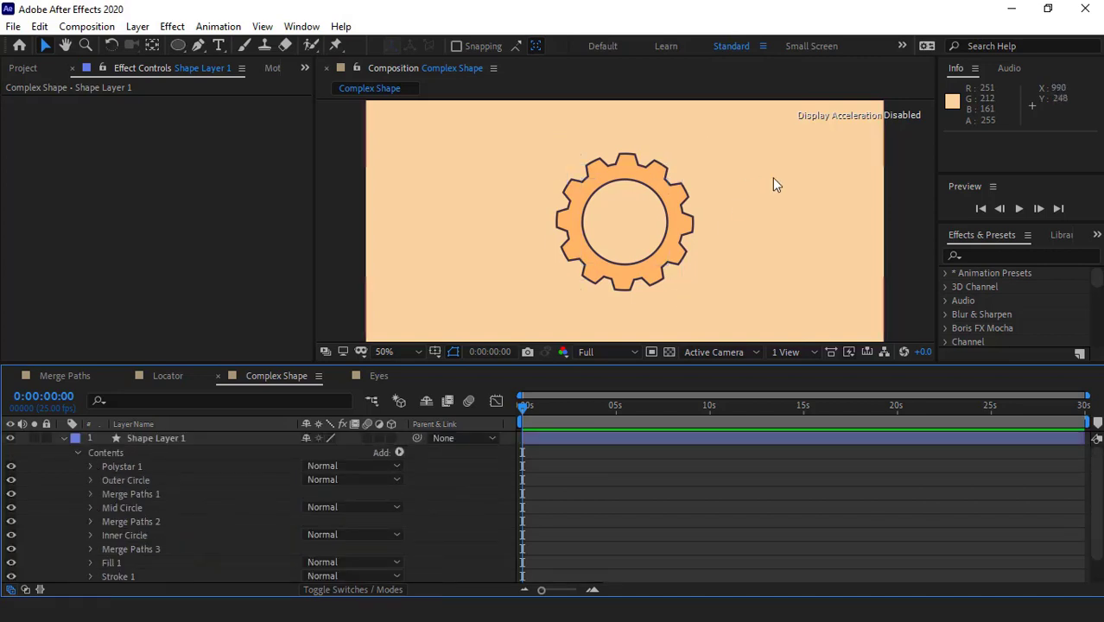
Keyframe the Rotation of Shape Layer 1 from 0° at the first frame to 45° at frame 10.
{"action": "left_click", "coordinate": [76, 452]}
{"action": "left_click", "coordinate": [151, 439]}
{"action": "key", "text": "r"}
{"action": "key", "text": "alt+shift+r"}
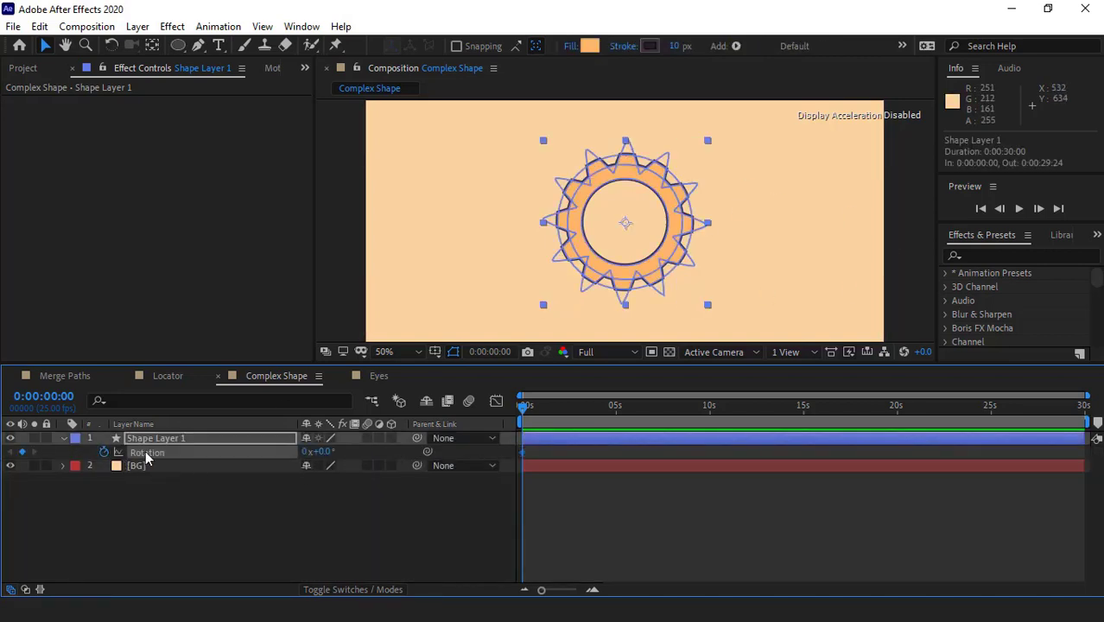
{"action": "key", "text": "shift+Page_Down"}
{"action": "key", "text": "equal"}
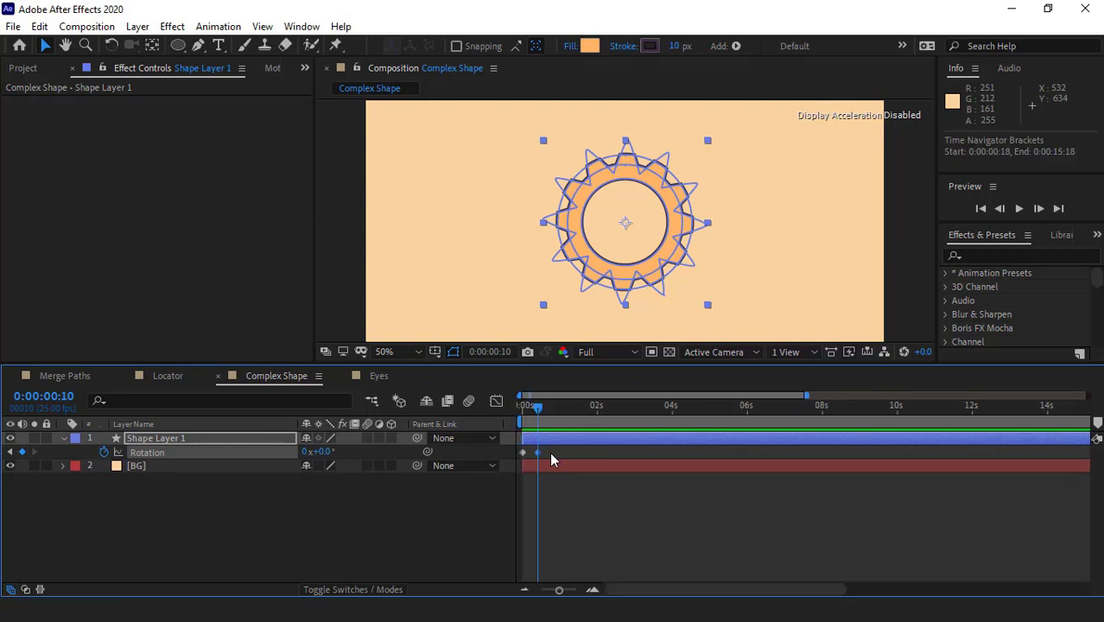
{"action": "left_click", "coordinate": [321, 452]}
{"action": "type", "text": "45"}
{"action": "left_click", "coordinate": [558, 461]}
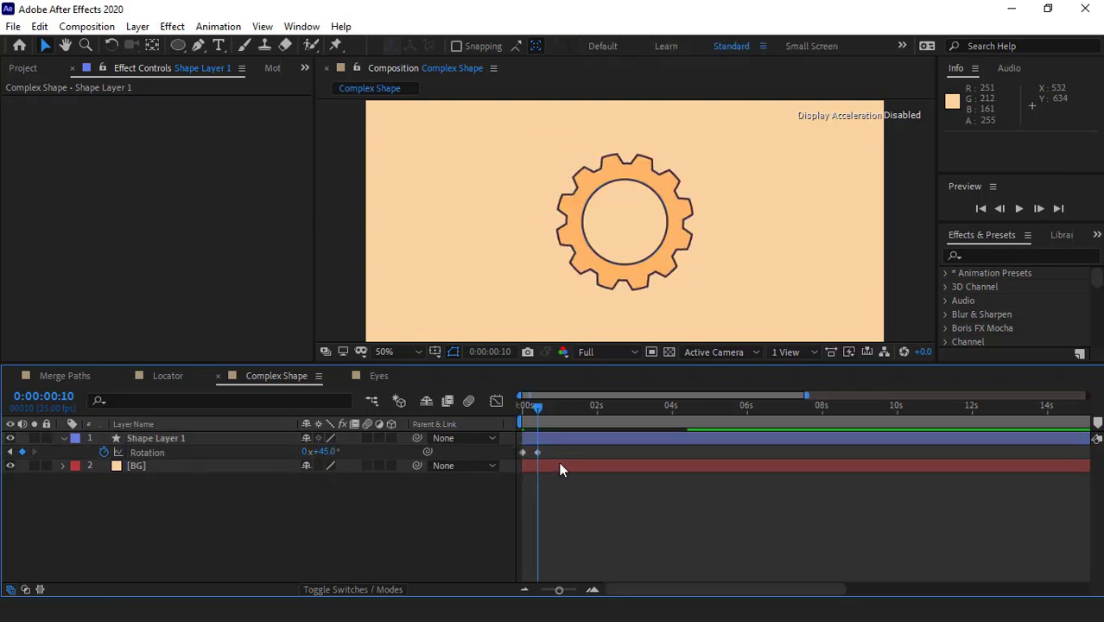
Return to the first frame and add the loopOut property expression with type "cycle" to the gear layer's Rotation.
{"action": "left_click_drag", "start_coordinate": [532, 406], "coordinate": [522, 406]}
{"action": "left_click", "coordinate": [104, 452], "text": "alt"}
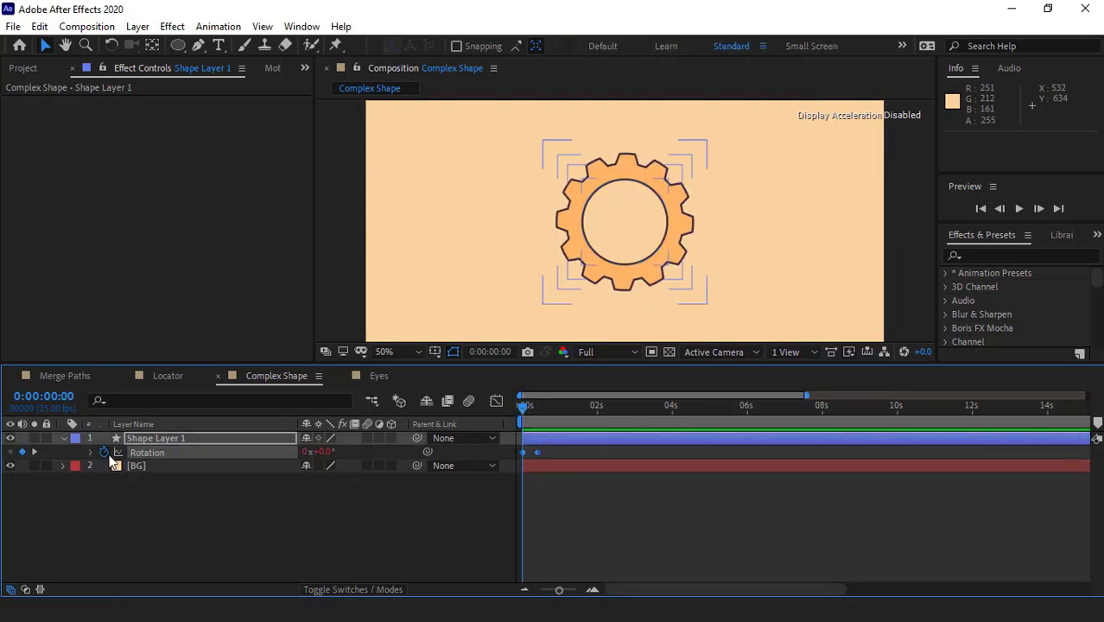
{"action": "left_click", "coordinate": [361, 464]}
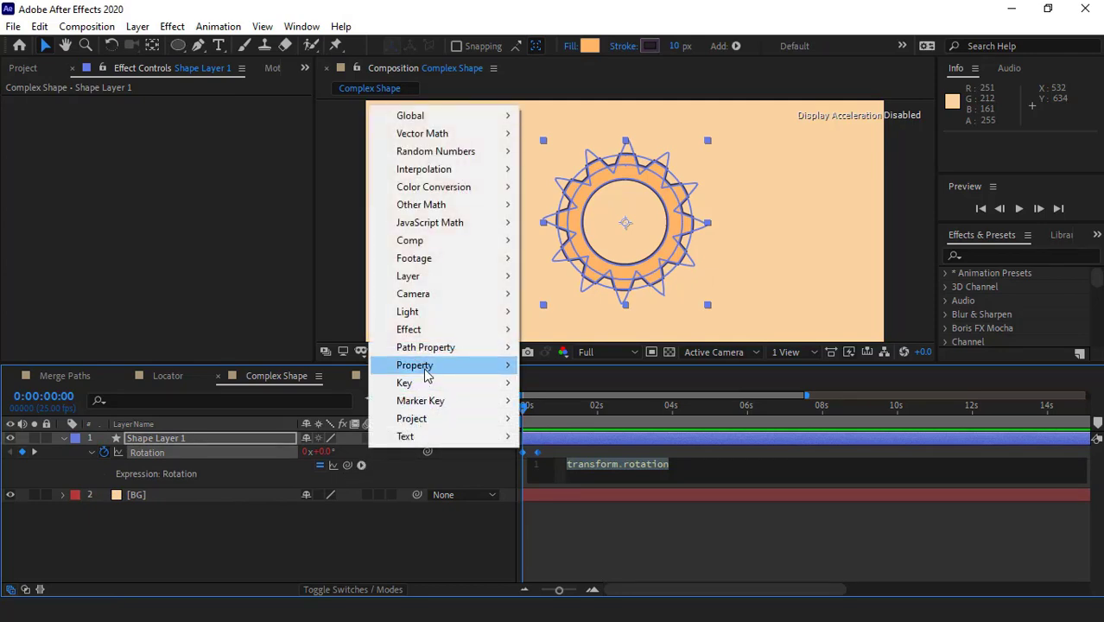
{"action": "mouse_move", "coordinate": [425, 369]}
{"action": "left_click", "coordinate": [604, 415]}
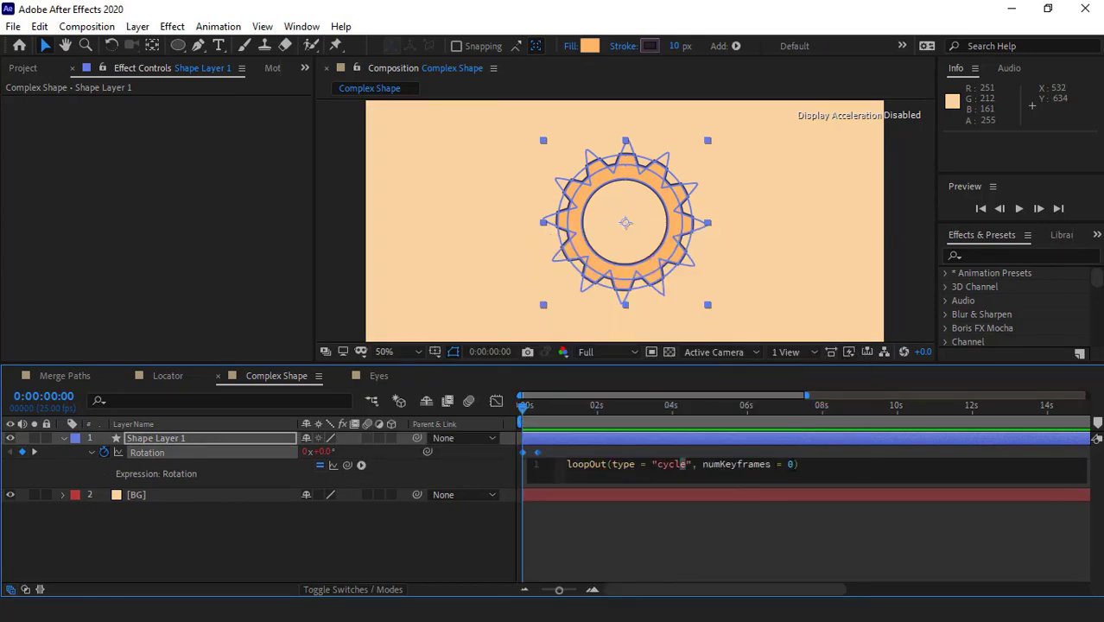
Change the Rotation expression to loopOut(type = "offset") and preview the spinning gear.
{"action": "left_click_drag", "start_coordinate": [794, 463], "coordinate": [689, 464]}
{"action": "key", "text": "BackSpace"}
{"action": "double_click", "coordinate": [667, 465]}
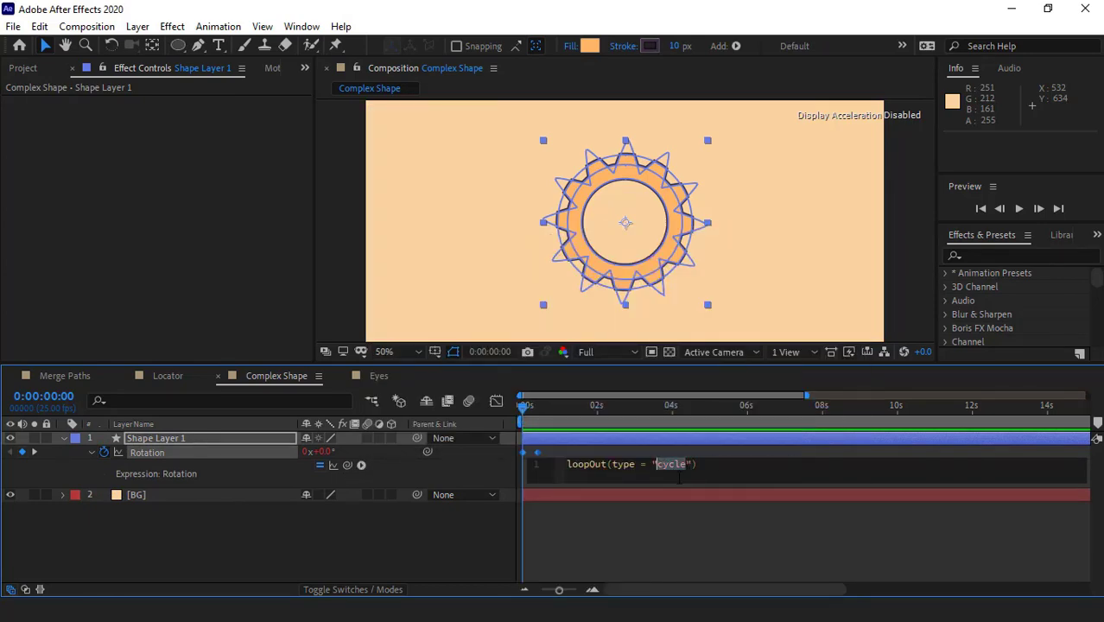
{"action": "type", "text": "offset"}
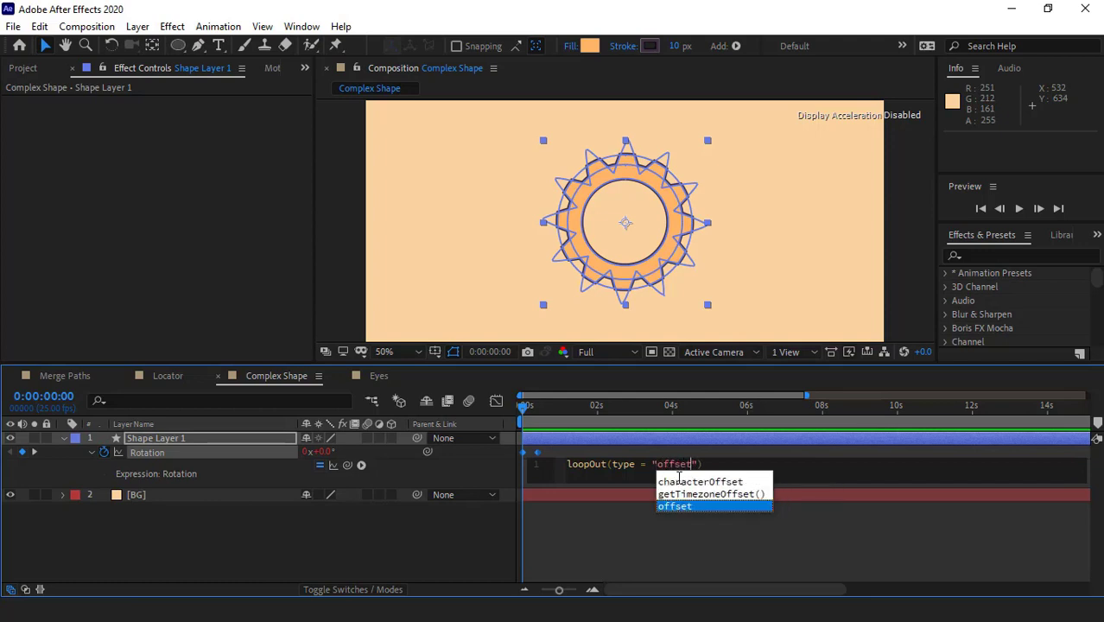
{"action": "left_click", "coordinate": [450, 553]}
{"action": "key", "text": "space"}
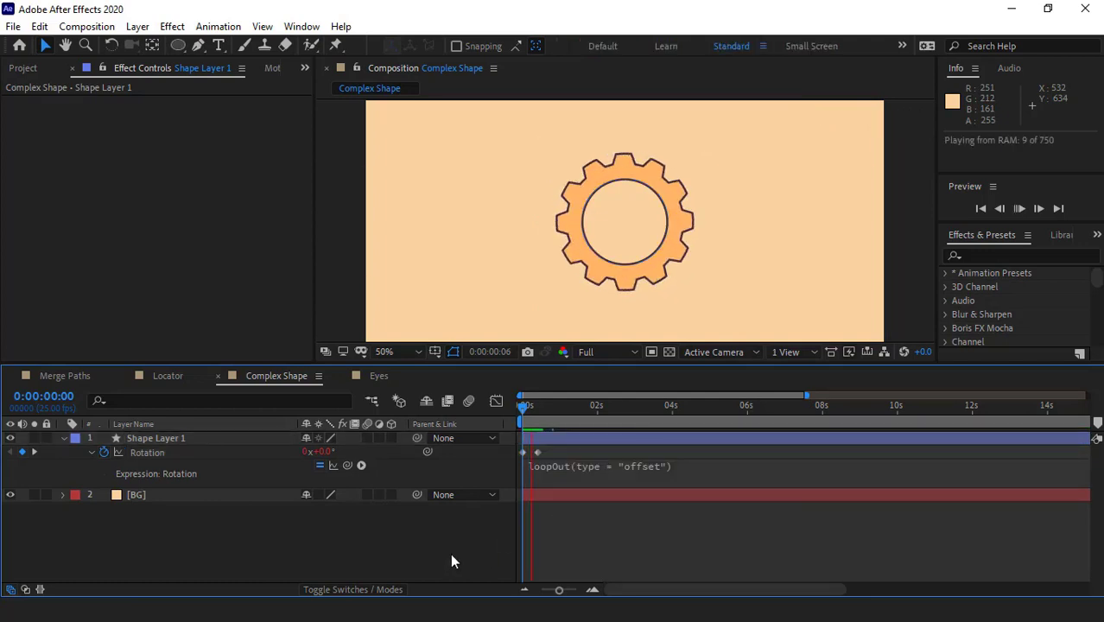
{"action": "key", "text": "space"}
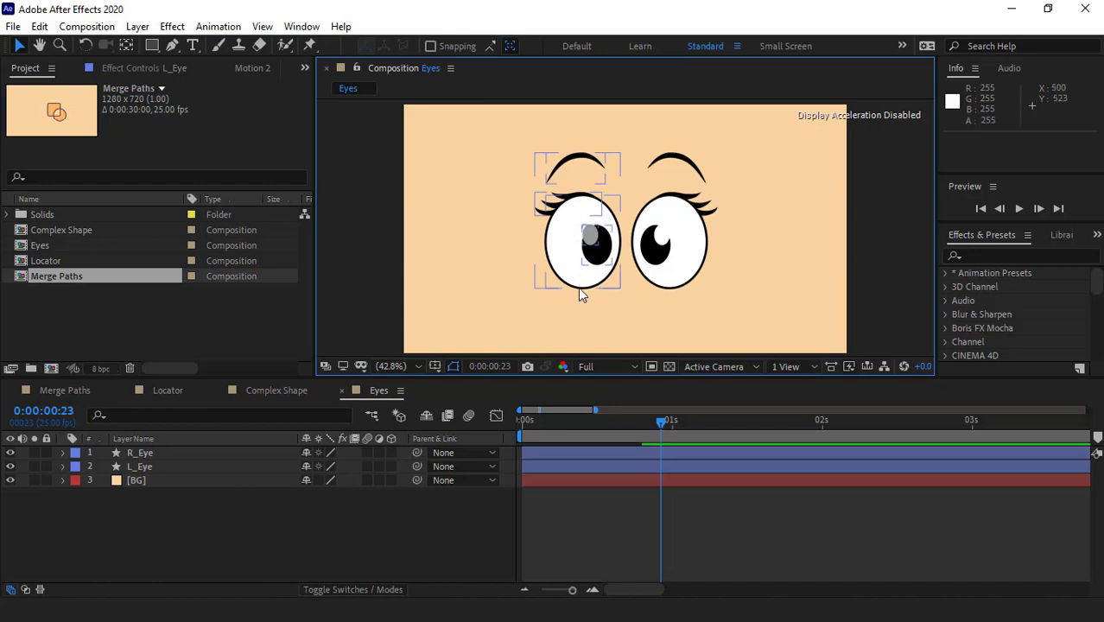
Hide the R_Eye layer in the Eyes composition.
{"action": "left_click", "coordinate": [143, 454]}
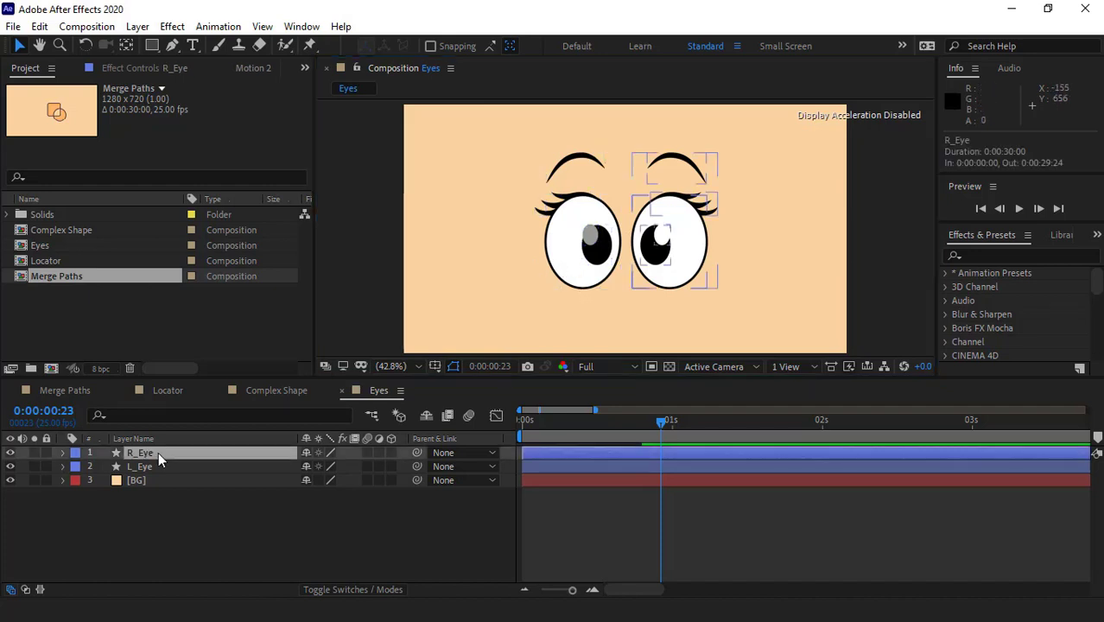
{"action": "left_click", "coordinate": [10, 452]}
{"action": "left_click", "coordinate": [246, 521]}
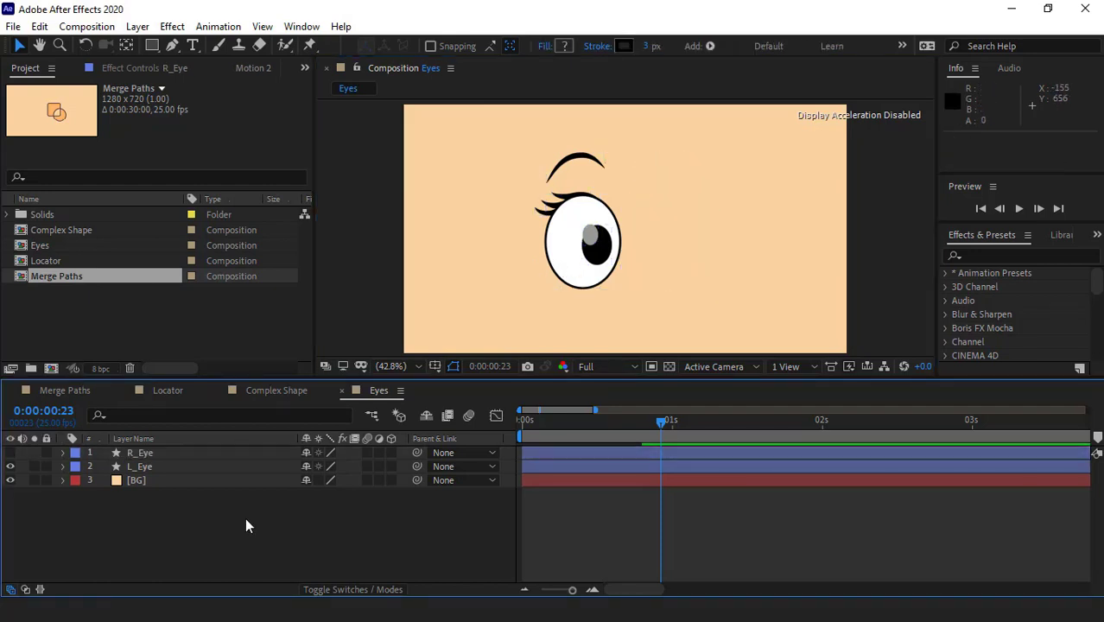
Expand the contents of L_Eye and examine which part of the eye each group makes up, from eyebrow to white.
{"action": "left_click", "coordinate": [134, 468]}
{"action": "left_click", "coordinate": [62, 466]}
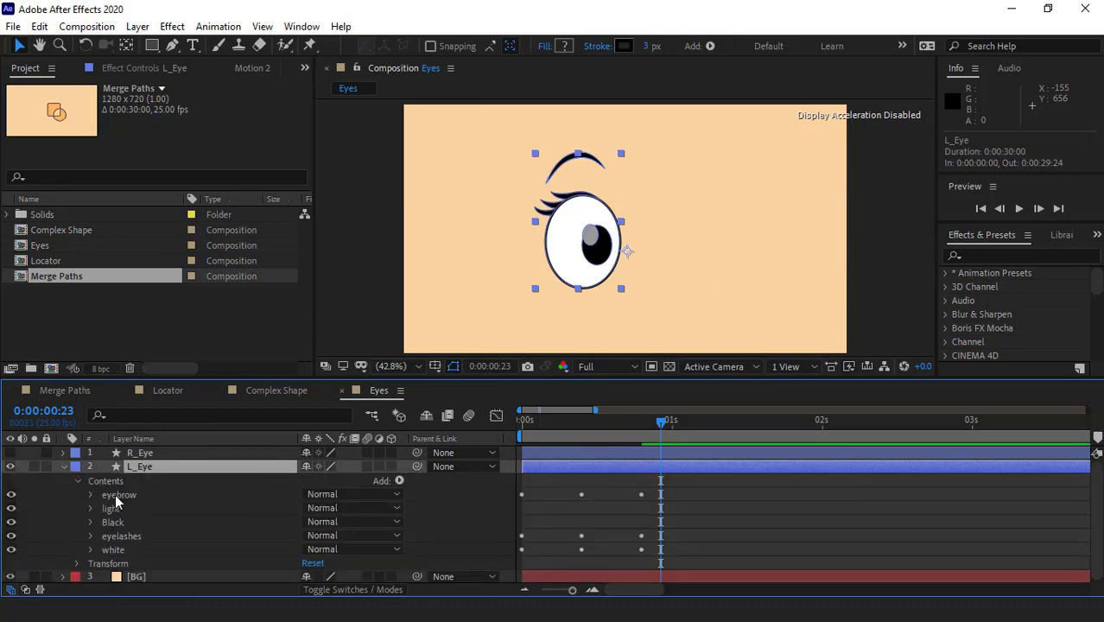
{"action": "left_click", "coordinate": [115, 494]}
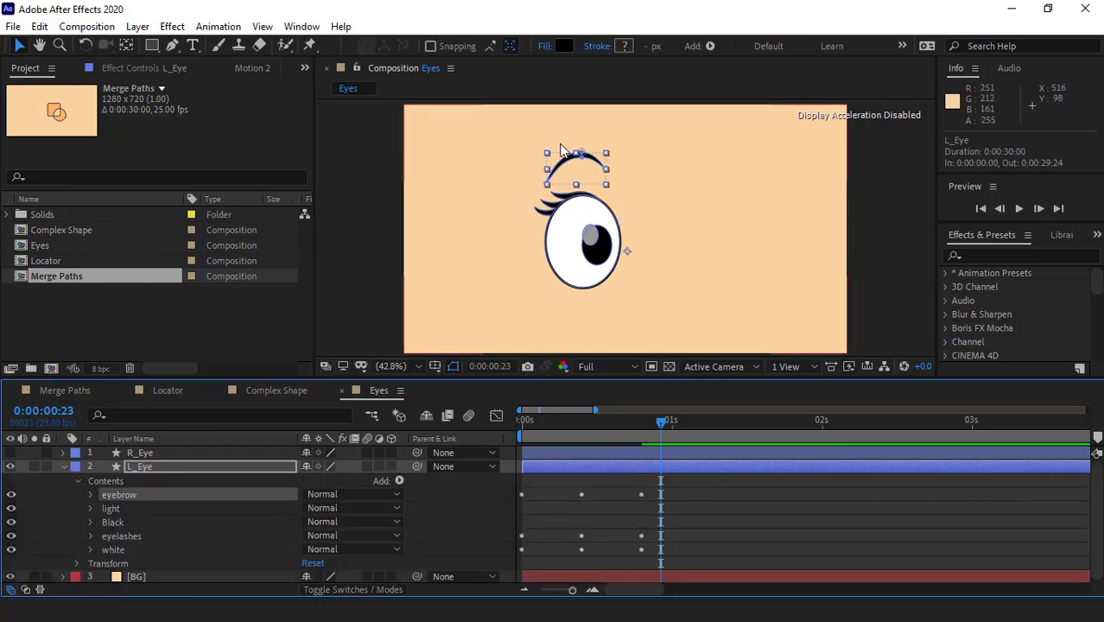
{"action": "left_click", "coordinate": [137, 508]}
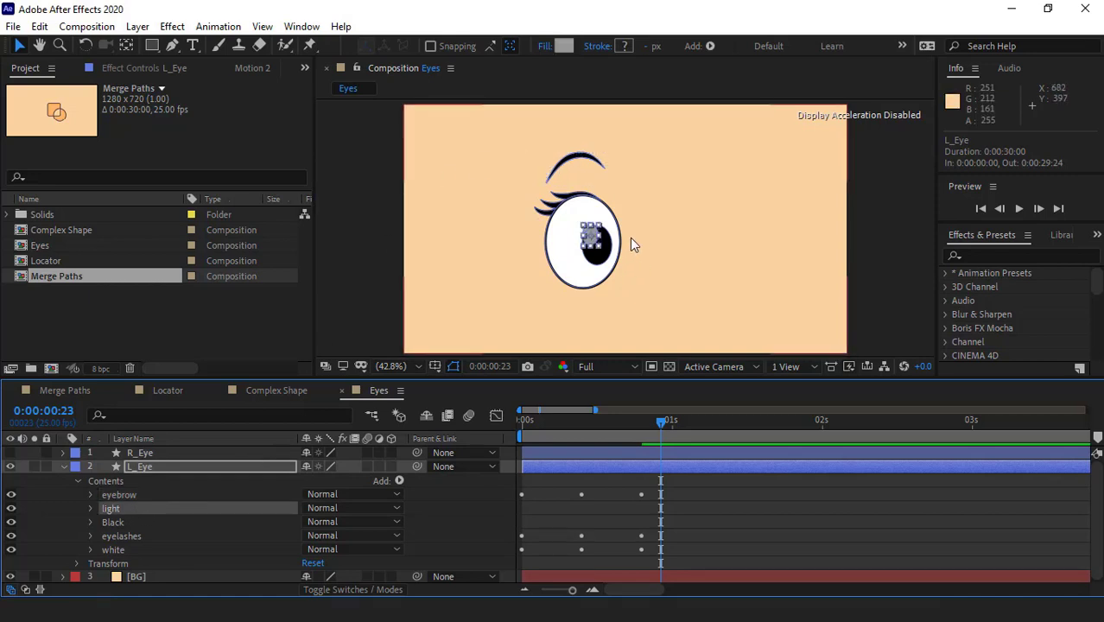
{"action": "left_click", "coordinate": [129, 522]}
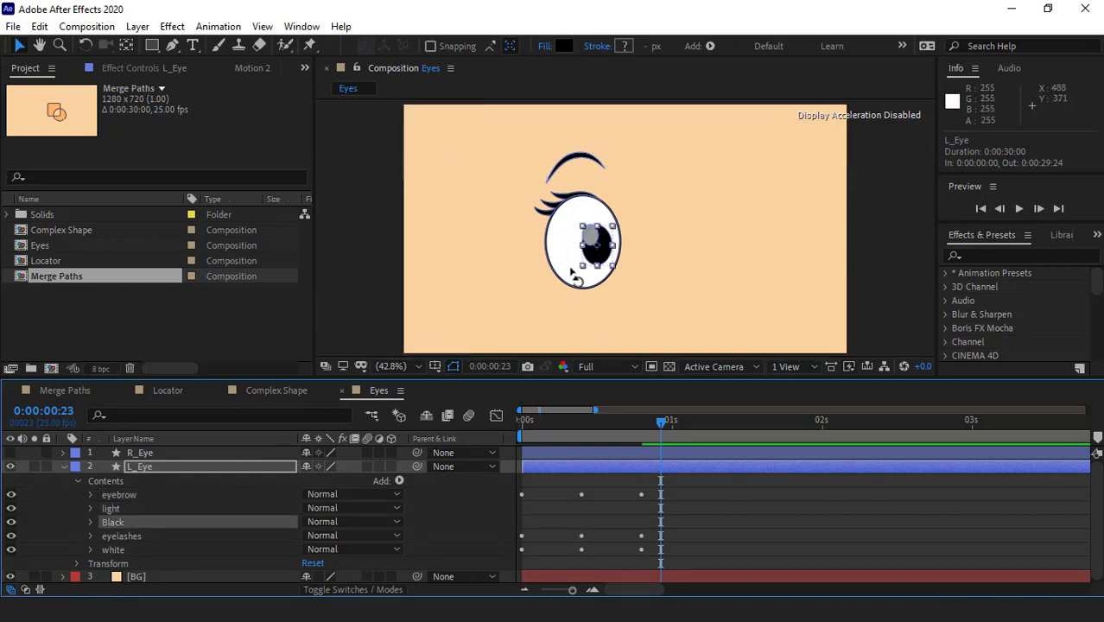
{"action": "left_click", "coordinate": [141, 535]}
{"action": "left_click", "coordinate": [129, 549]}
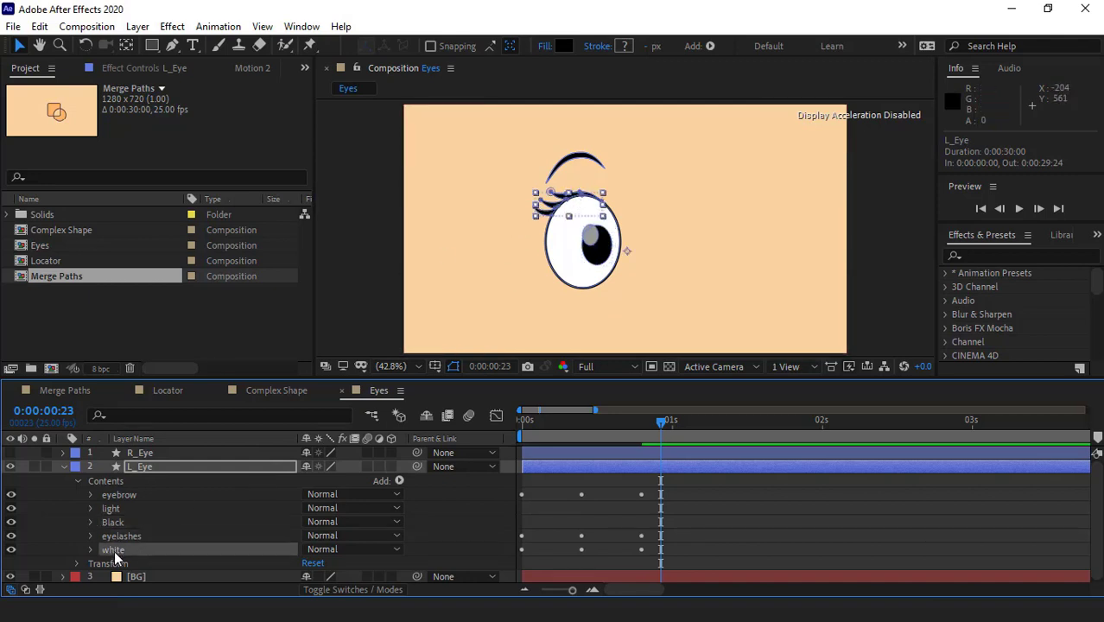
{"action": "left_click", "coordinate": [50, 505]}
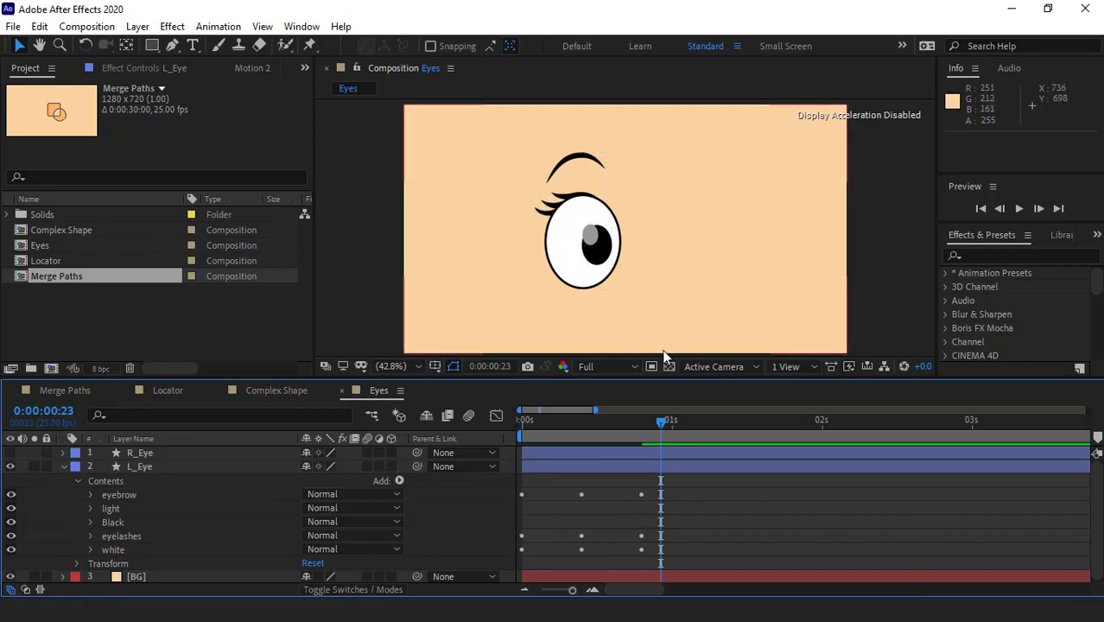
Play and scrub the left eye's blink to examine the pupil while the eye closes, and return to the first frame.
{"action": "left_click", "coordinate": [539, 420]}
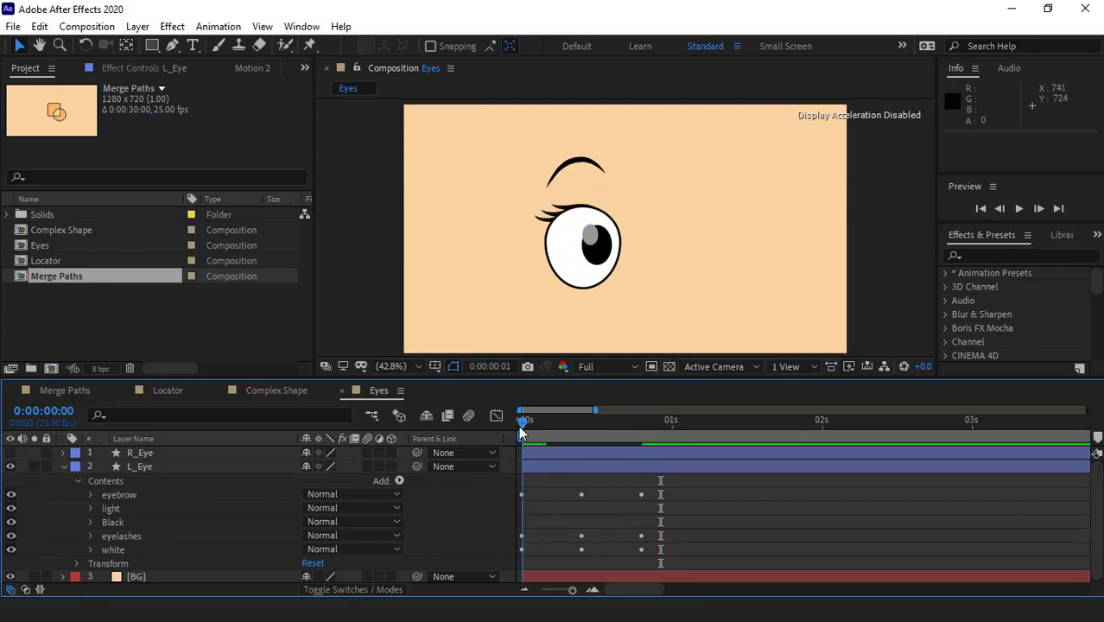
{"action": "mouse_move", "coordinate": [552, 426]}
{"action": "left_mouse_down"}
{"action": "mouse_move", "coordinate": [634, 428]}
{"action": "mouse_move", "coordinate": [490, 422]}
{"action": "mouse_move", "coordinate": [560, 415]}
{"action": "mouse_move", "coordinate": [541, 421]}
{"action": "left_mouse_up"}
{"action": "key", "text": "space"}
{"action": "key", "text": "space"}
{"action": "left_click_drag", "start_coordinate": [548, 422], "coordinate": [554, 422]}
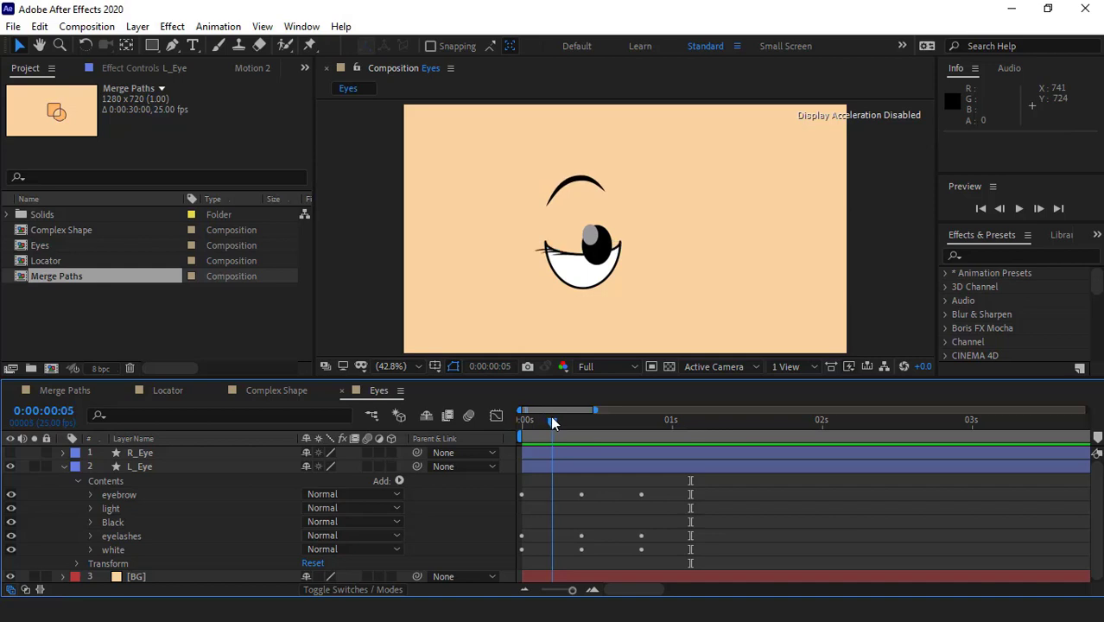
{"action": "left_click", "coordinate": [594, 254]}
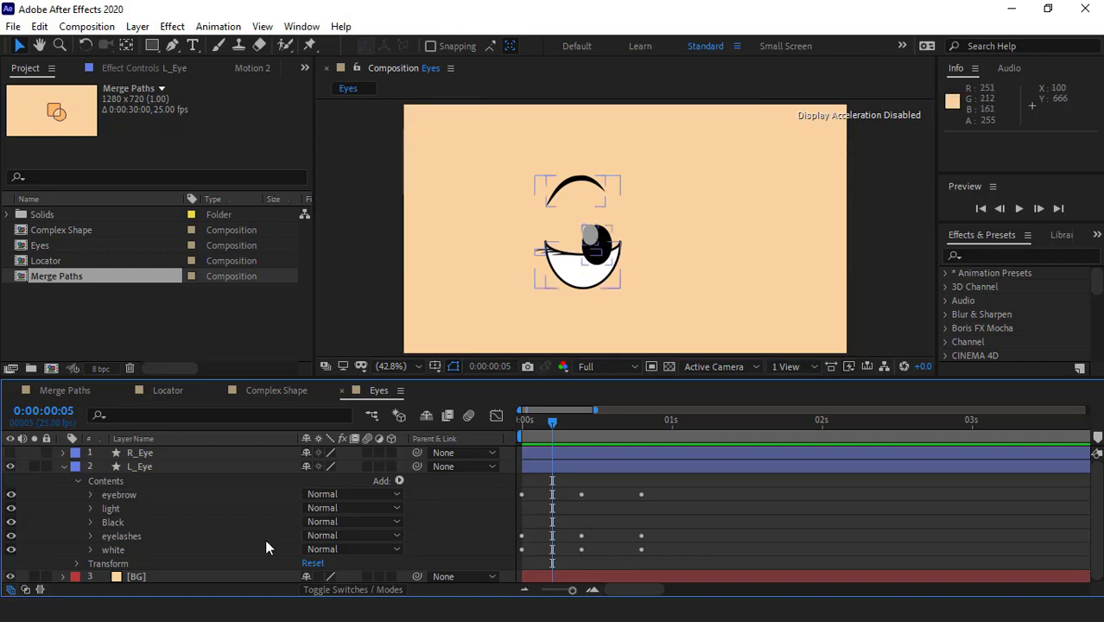
{"action": "left_click", "coordinate": [534, 422]}
{"action": "left_click_drag", "start_coordinate": [535, 422], "coordinate": [455, 427]}
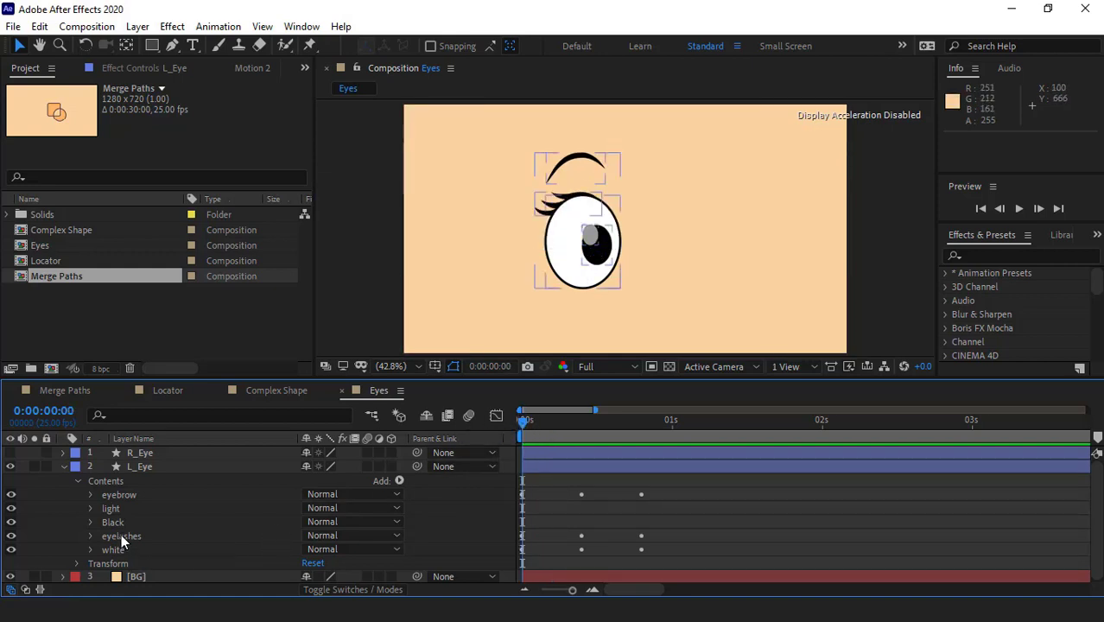
Group the light and Black shapes of L_Eye together.
{"action": "scroll", "coordinate": [574, 256], "scroll_direction": "up", "scroll_amount": 2}
{"action": "scroll", "coordinate": [542, 259], "scroll_direction": "up", "scroll_amount": 1}
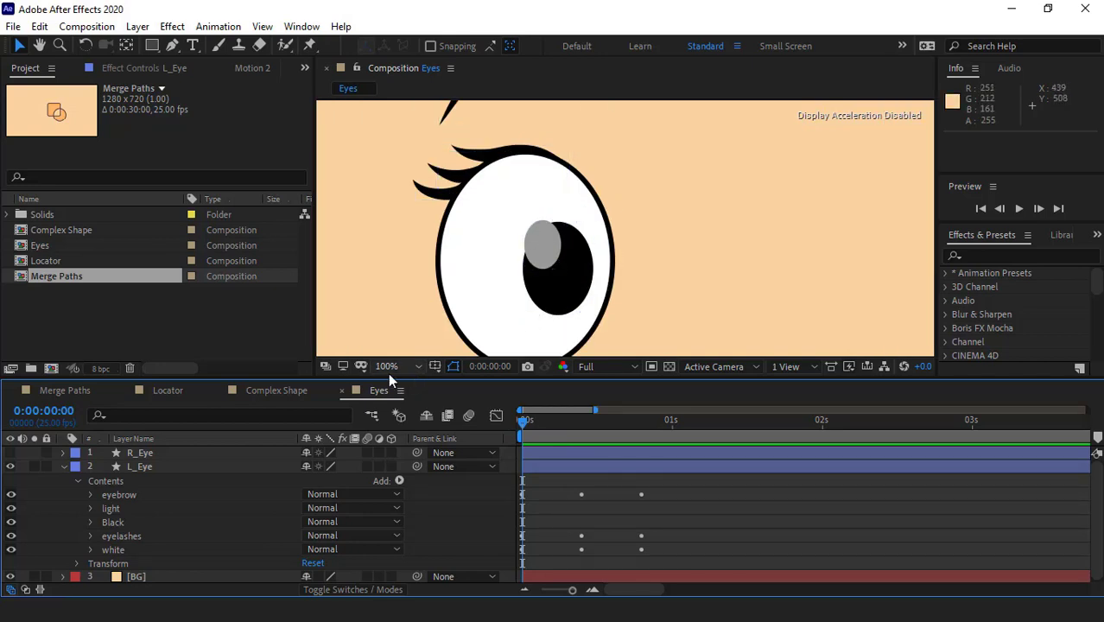
{"action": "left_click", "coordinate": [120, 508]}
{"action": "left_click", "coordinate": [114, 523], "text": "shift"}
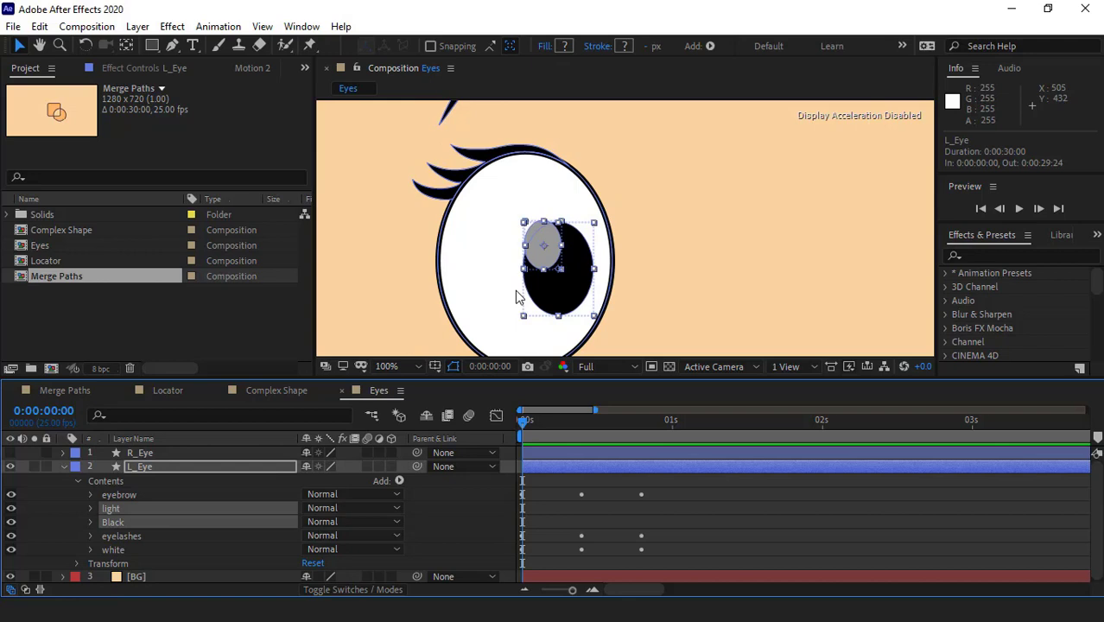
{"action": "key", "text": "ctrl+g"}
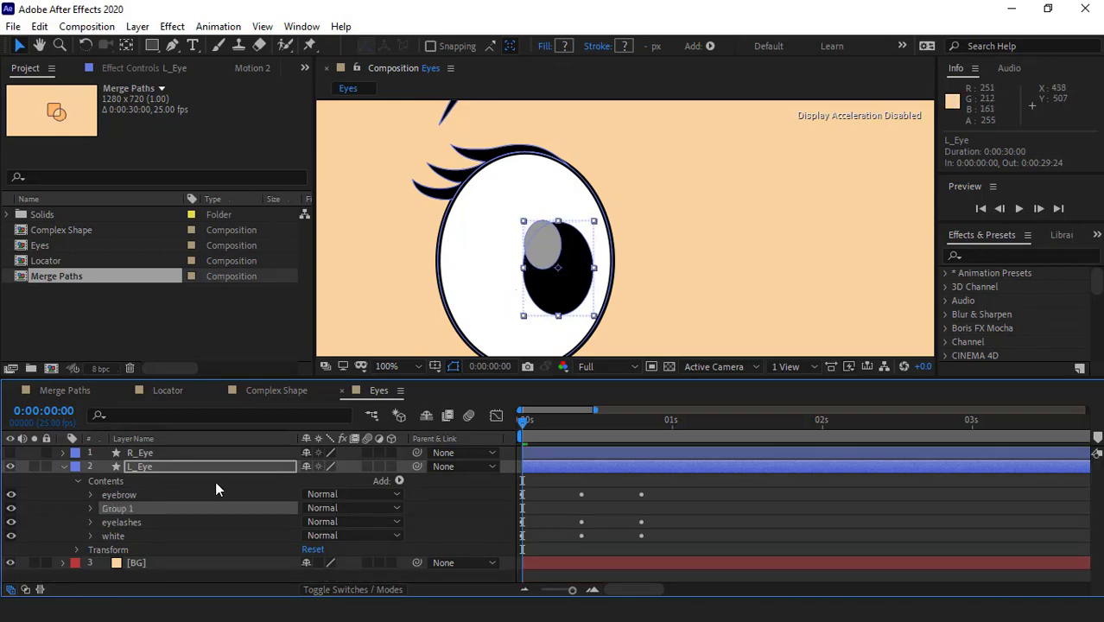
Rename the new group in L_Eye as "Black Group".
{"action": "key", "text": "Return"}
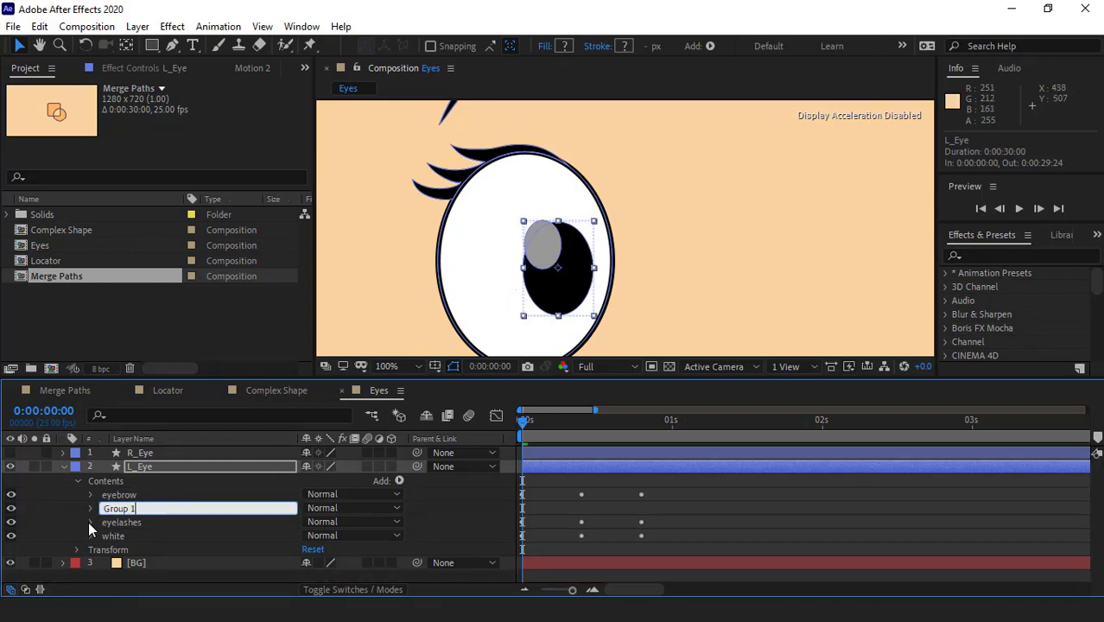
{"action": "key", "text": "Right"}
{"action": "key", "text": "BackSpace"}
{"action": "key", "text": "Home"}
{"action": "type", "text": "Black"}
{"action": "key", "text": "Return"}
Add Merge Paths to Black Group and delete the stroke that comes with it.
{"action": "left_click", "coordinate": [91, 509]}
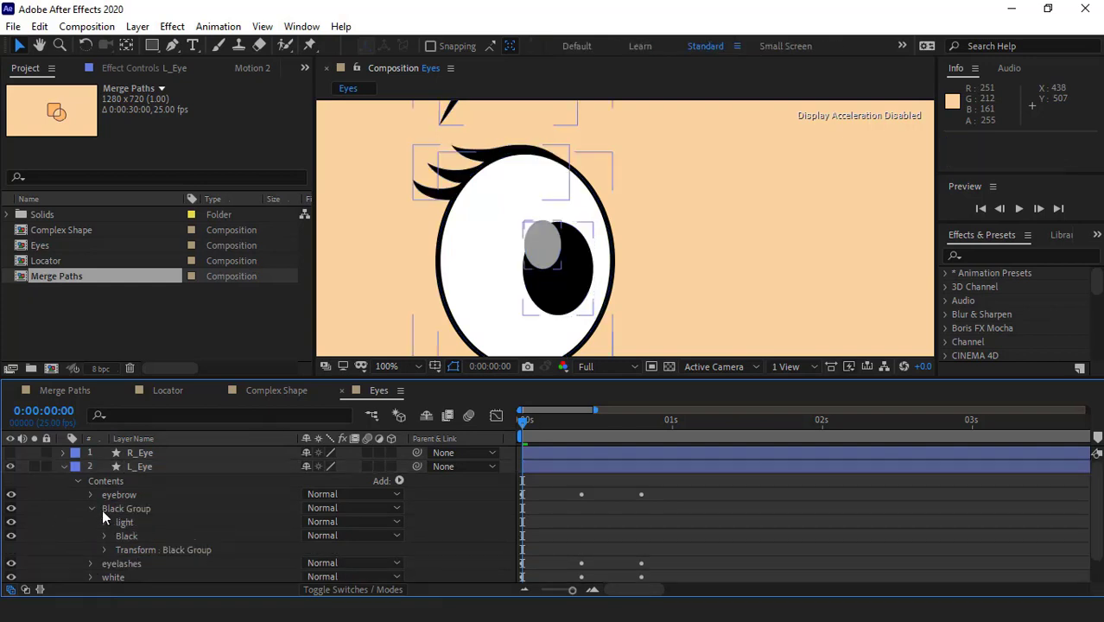
{"action": "left_click", "coordinate": [397, 481]}
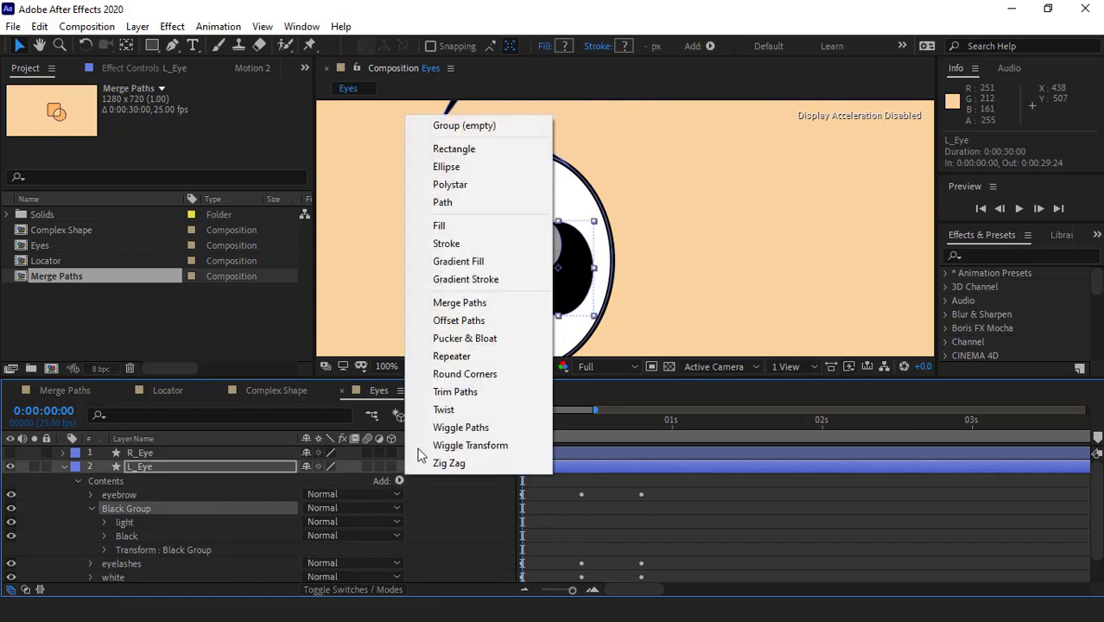
{"action": "left_click", "coordinate": [442, 299]}
{"action": "scroll", "coordinate": [78, 519], "scroll_direction": "down", "scroll_amount": 2}
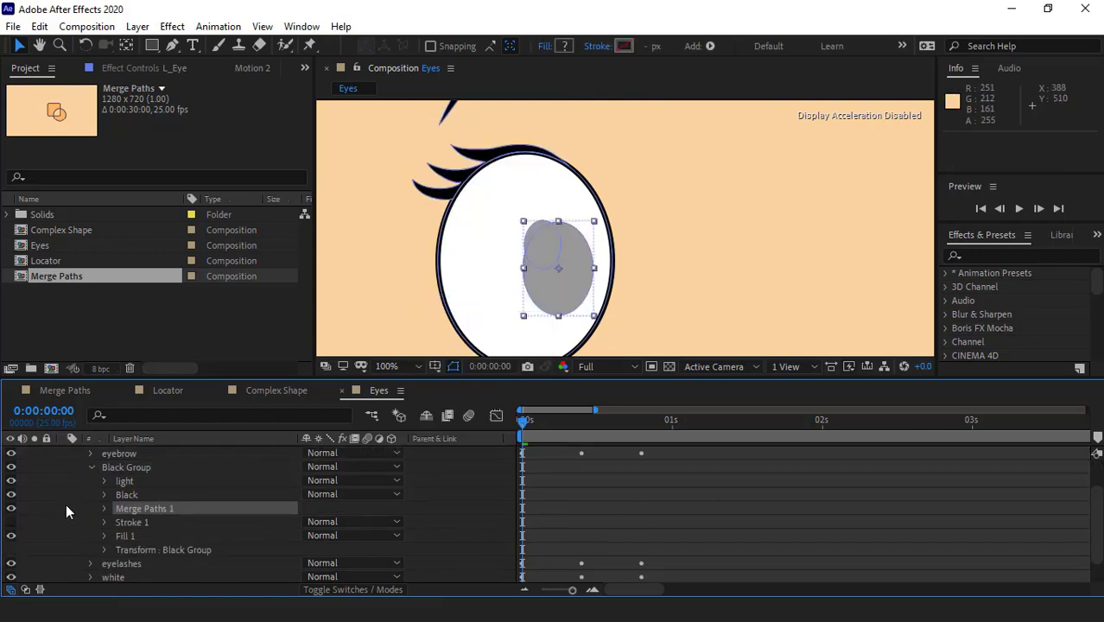
{"action": "left_click", "coordinate": [129, 516]}
{"action": "key", "text": "Delete"}
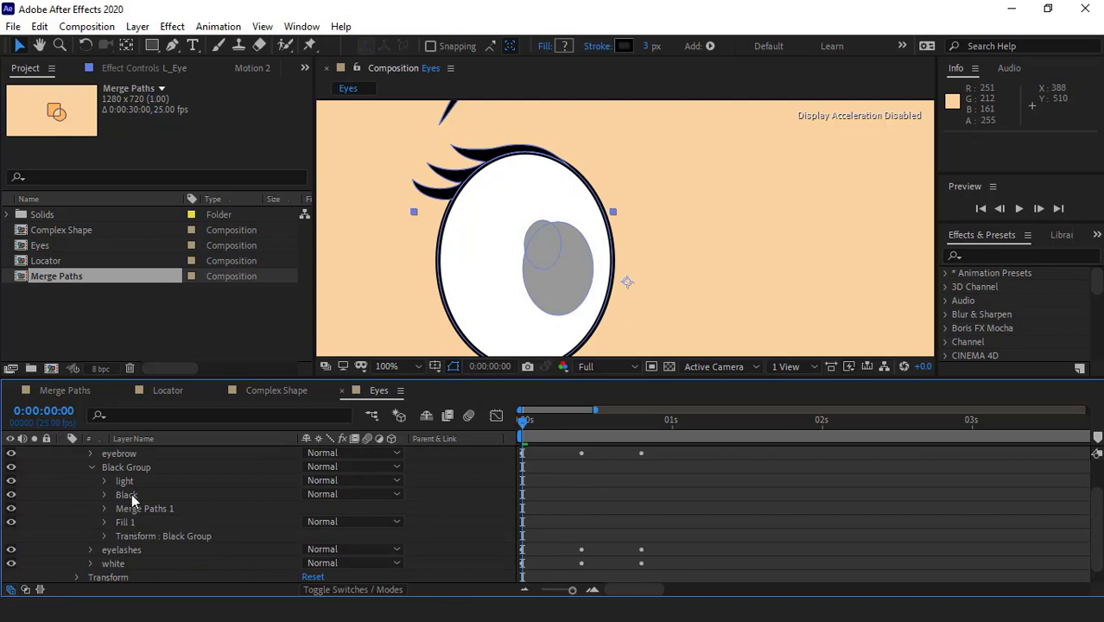
Set Black Group's Merge Paths mode to Subtract and move the Black shape above light.
{"action": "left_click", "coordinate": [131, 494]}
{"action": "left_click", "coordinate": [129, 508]}
{"action": "left_click", "coordinate": [105, 508]}
{"action": "left_click", "coordinate": [335, 520]}
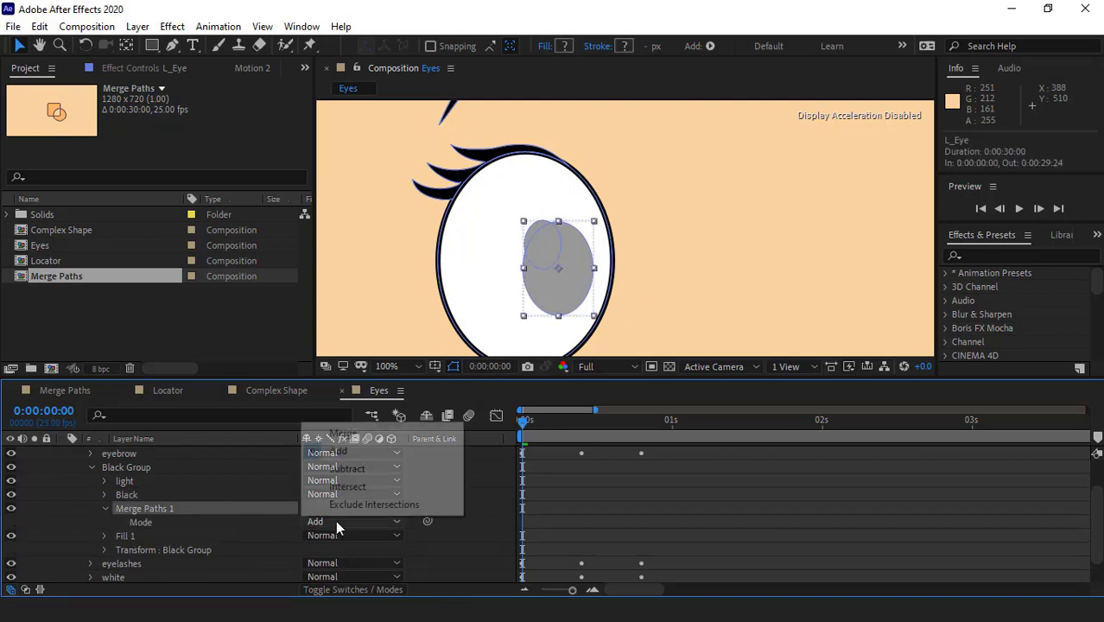
{"action": "left_click", "coordinate": [351, 468]}
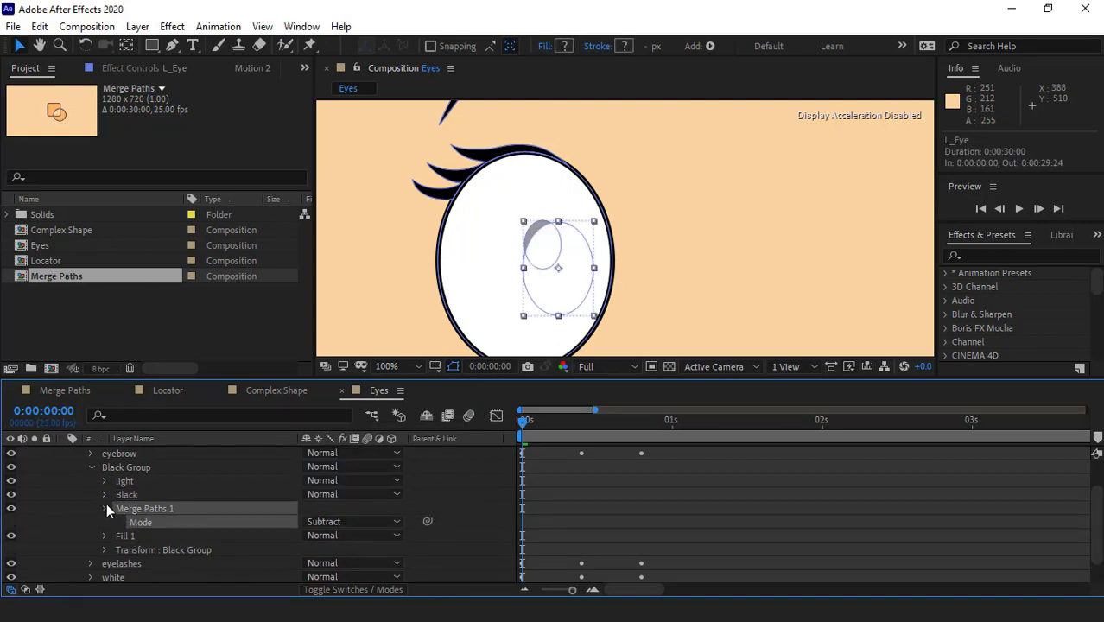
{"action": "left_click", "coordinate": [106, 509]}
{"action": "left_click_drag", "start_coordinate": [133, 491], "coordinate": [132, 485]}
Set Black Group's fill color to black (000000) and collapse the group.
{"action": "left_click", "coordinate": [127, 521]}
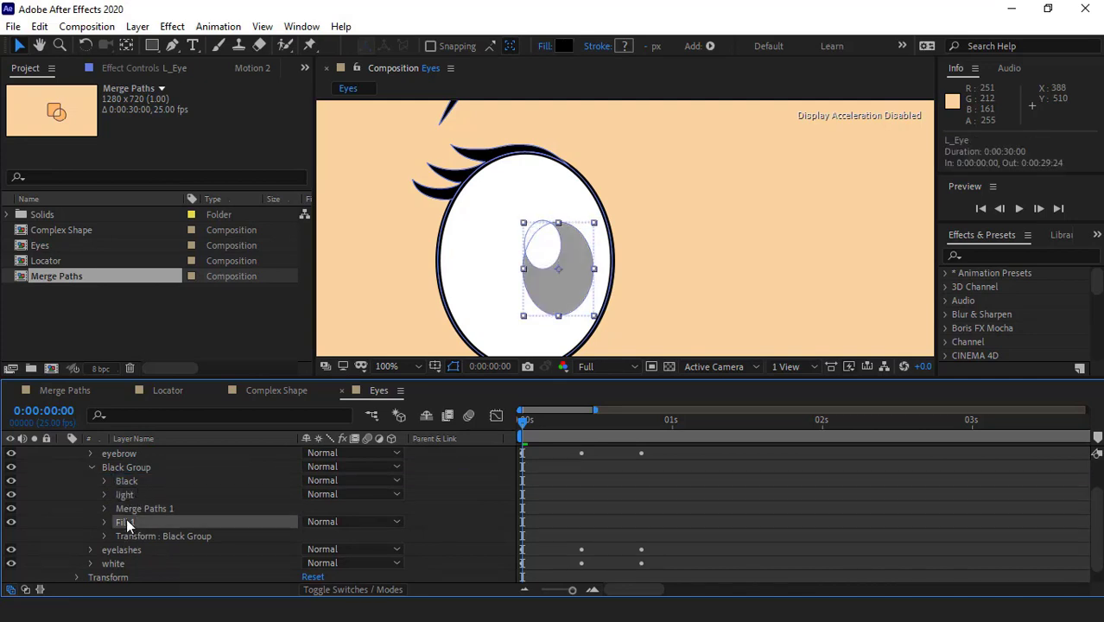
{"action": "left_click", "coordinate": [563, 45]}
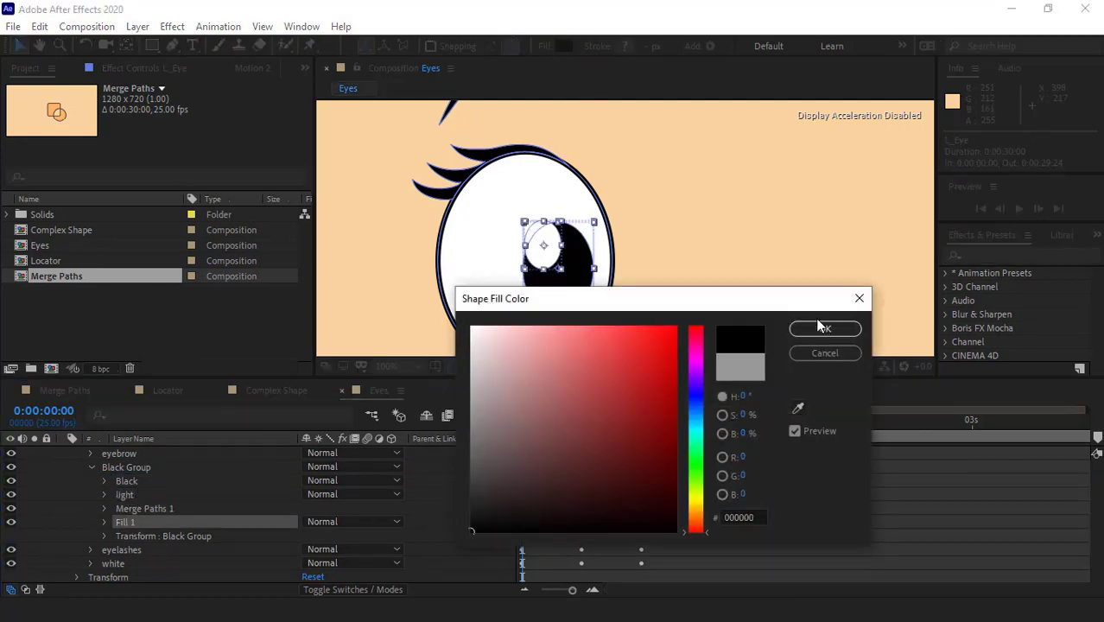
{"action": "left_click", "coordinate": [824, 328]}
{"action": "left_click", "coordinate": [91, 467]}
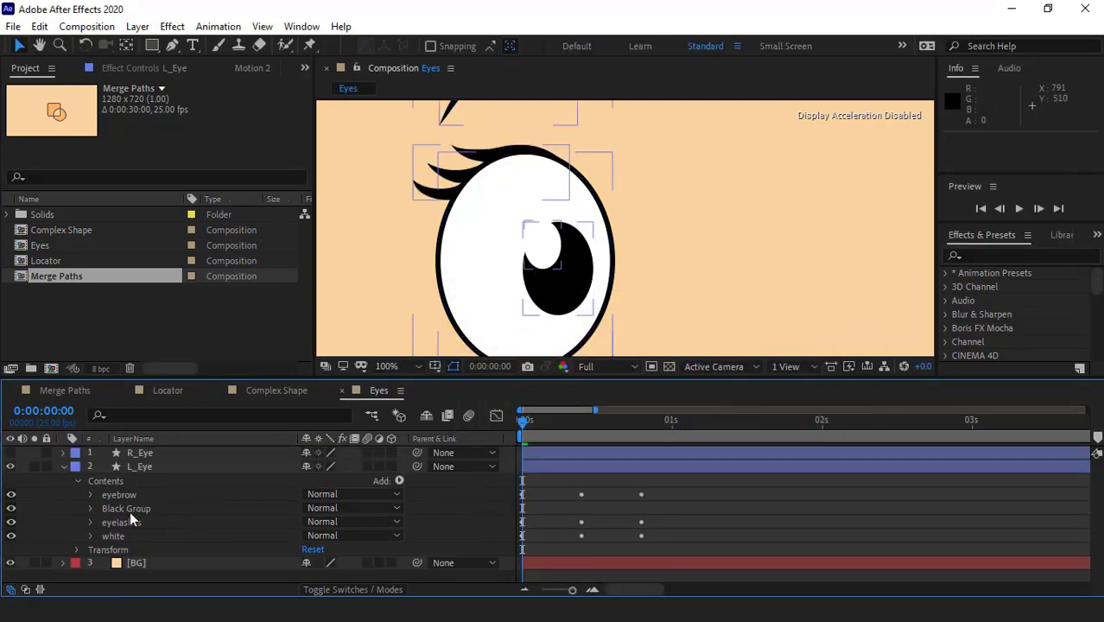
Scrub the start of the blink to check the merged pupil against the closing eye, and return to the first frame.
{"action": "left_click", "coordinate": [129, 509]}
{"action": "left_click", "coordinate": [545, 420]}
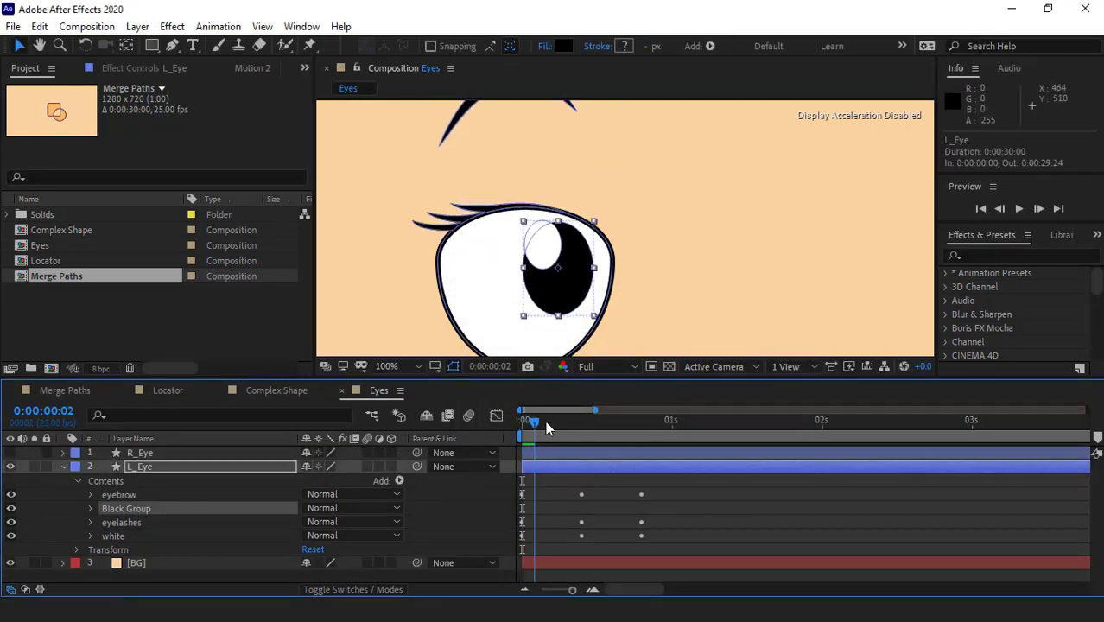
{"action": "left_click_drag", "start_coordinate": [545, 420], "coordinate": [507, 438]}
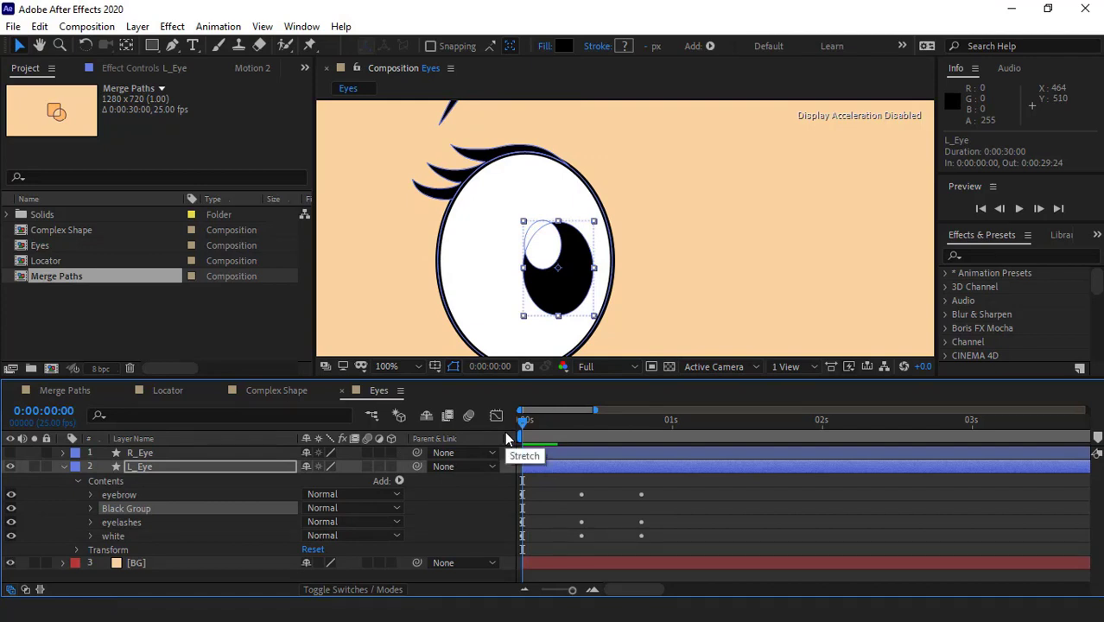
{"action": "key", "text": "h"}
{"action": "left_click_drag", "start_coordinate": [553, 287], "coordinate": [557, 263]}
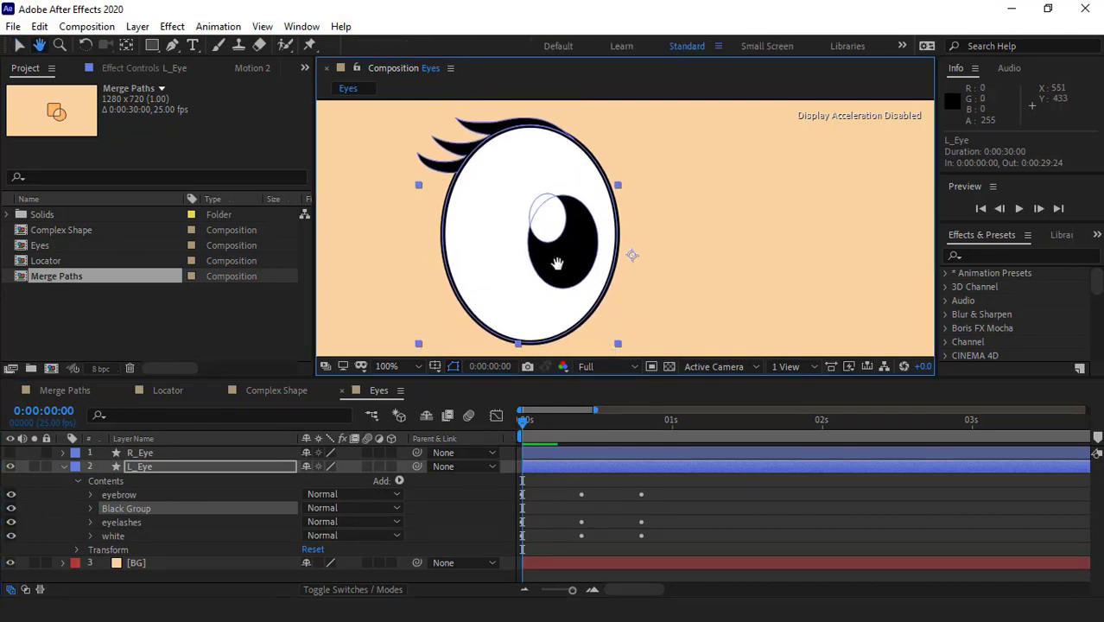
{"action": "key", "text": "v"}
Examine the keyframed path of the white group while scrubbing, and collapse the group again.
{"action": "left_click", "coordinate": [123, 536]}
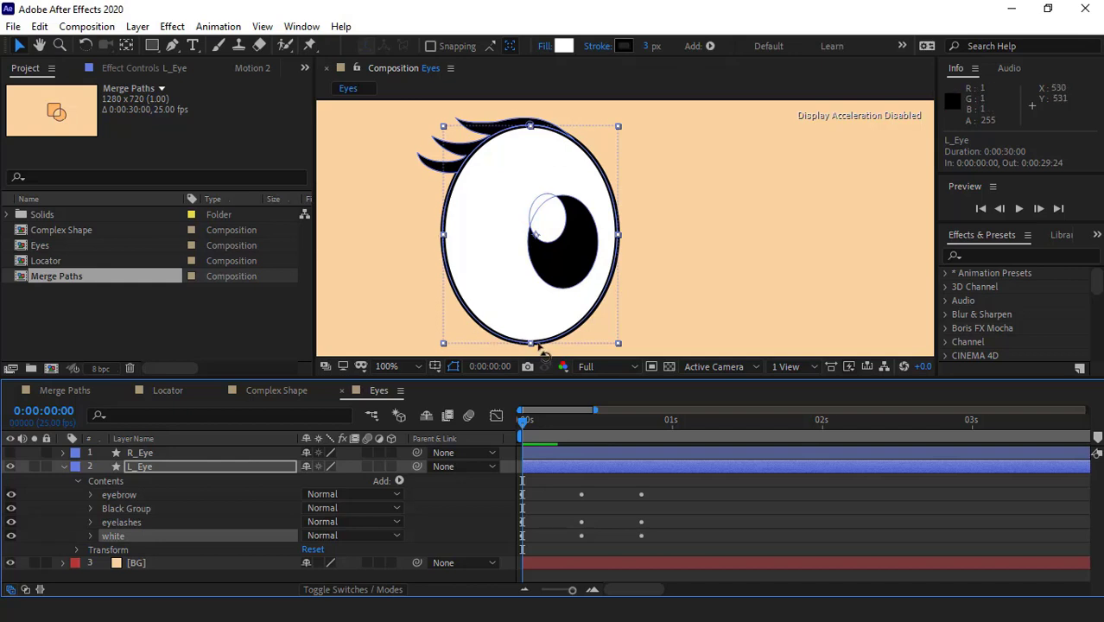
{"action": "left_click", "coordinate": [91, 536]}
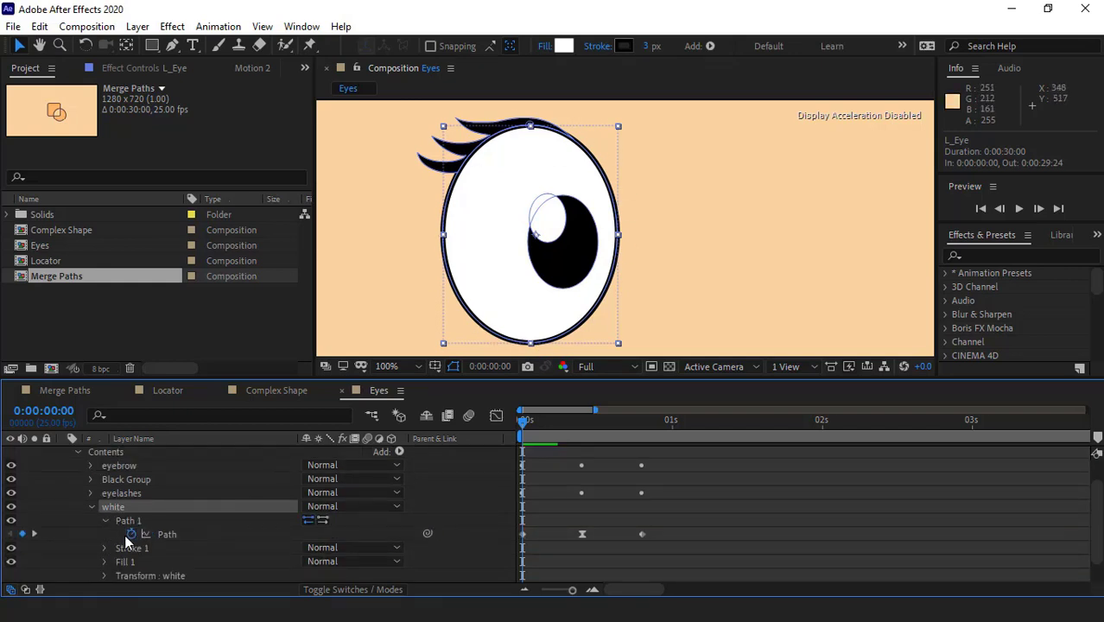
{"action": "mouse_move", "coordinate": [523, 422]}
{"action": "left_mouse_down"}
{"action": "mouse_move", "coordinate": [570, 424]}
{"action": "mouse_move", "coordinate": [503, 430]}
{"action": "left_mouse_up"}
{"action": "left_click", "coordinate": [91, 507]}
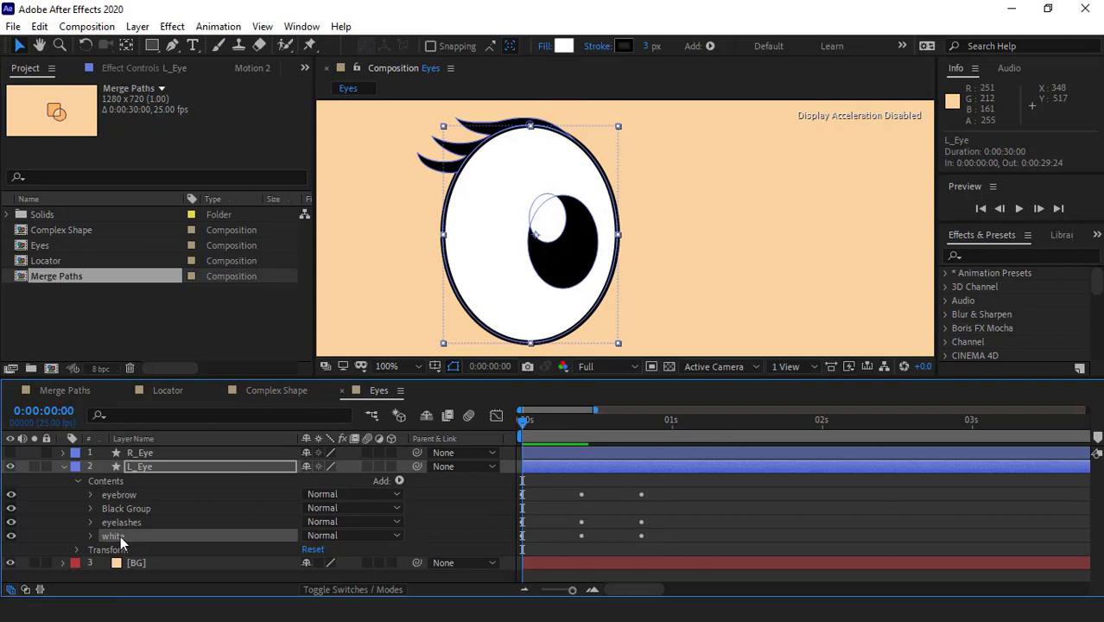
Duplicate the white group, place the copy directly above Black Group, and group the two together.
{"action": "key", "text": "ctrl+d"}
{"action": "left_click_drag", "start_coordinate": [130, 536], "coordinate": [145, 506]}
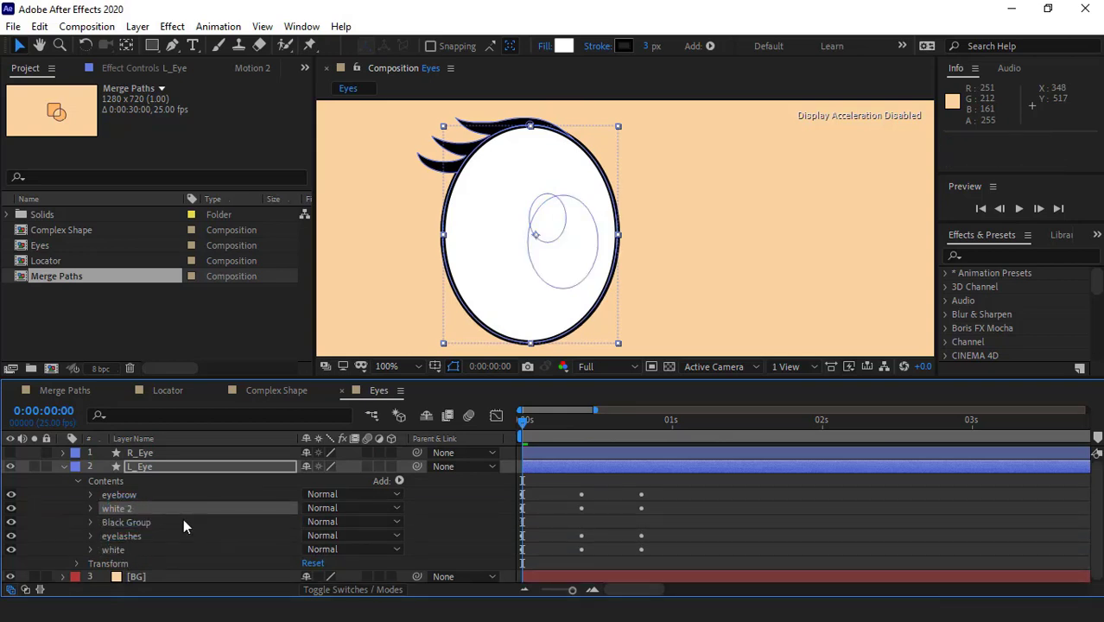
{"action": "left_click", "coordinate": [133, 523], "text": "shift"}
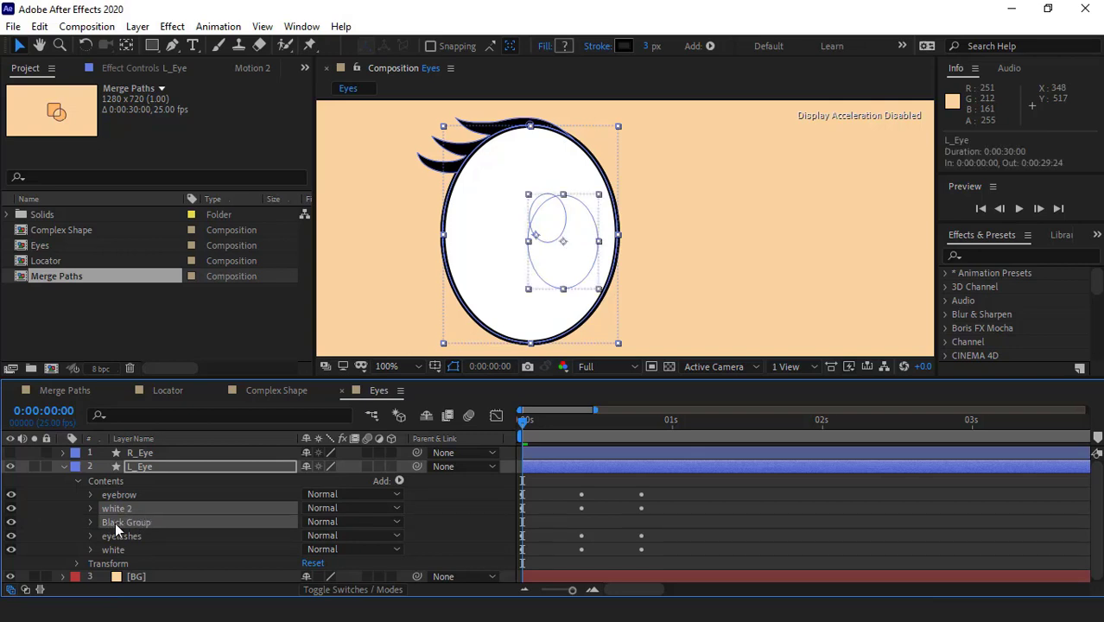
{"action": "key", "text": "ctrl+g"}
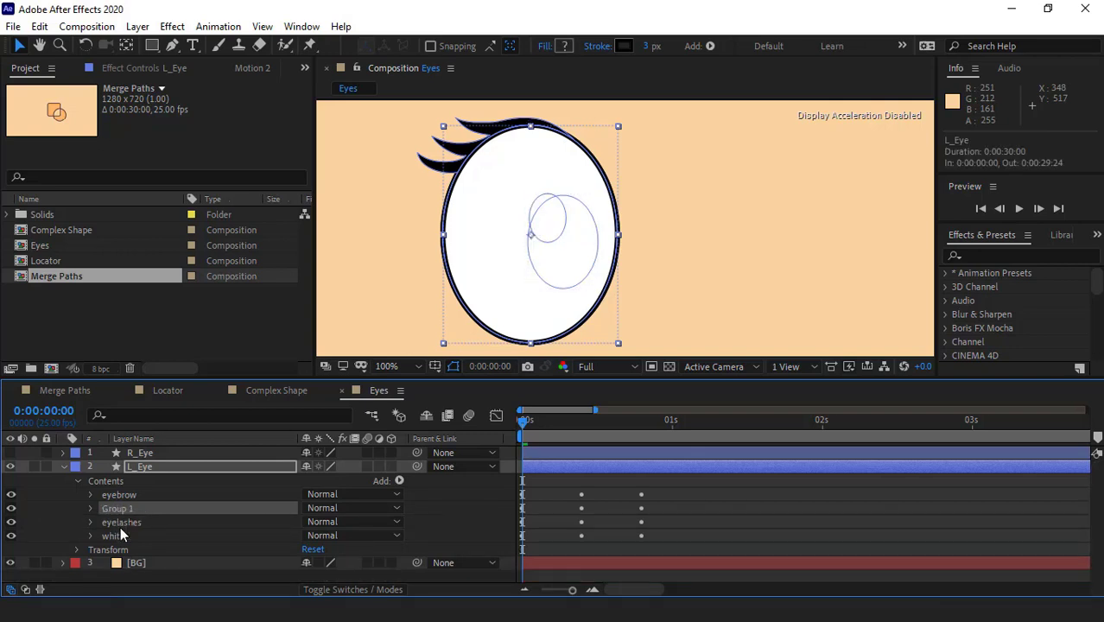
Add Merge Paths to the group holding white 2 and Black Group, and delete its added stroke.
{"action": "left_click", "coordinate": [89, 509]}
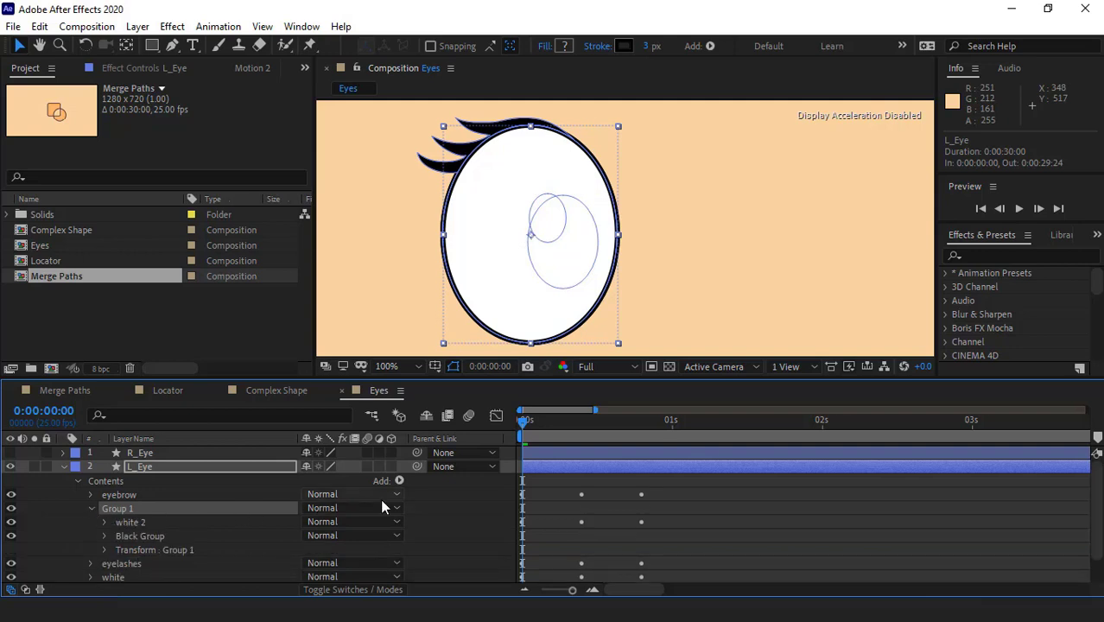
{"action": "left_click", "coordinate": [403, 481]}
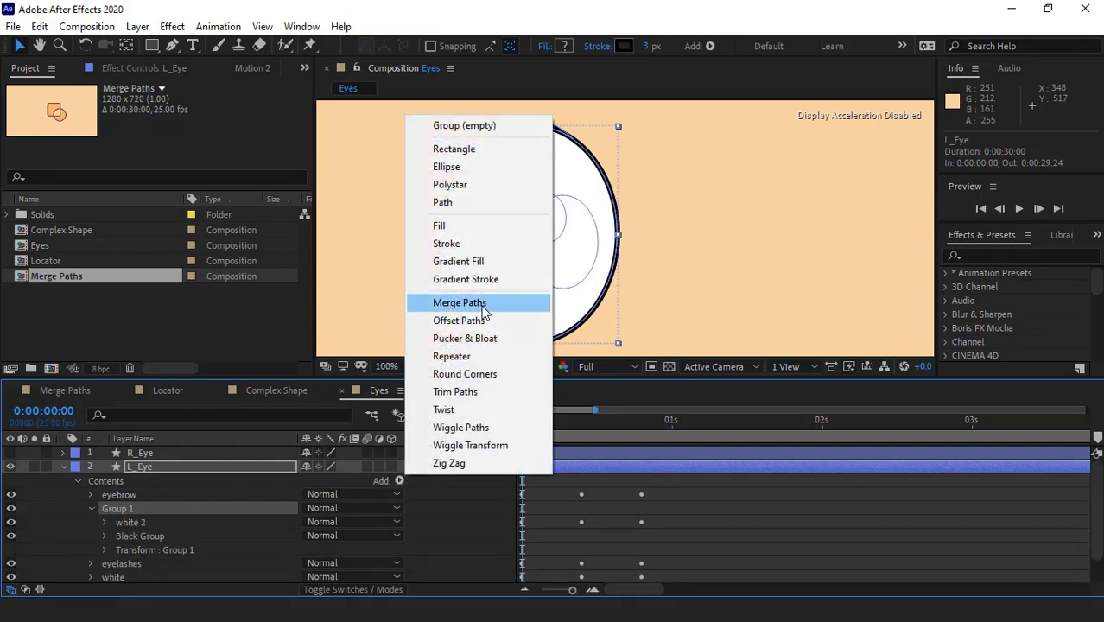
{"action": "left_click", "coordinate": [480, 303]}
{"action": "scroll", "coordinate": [204, 510], "scroll_direction": "down", "scroll_amount": 1}
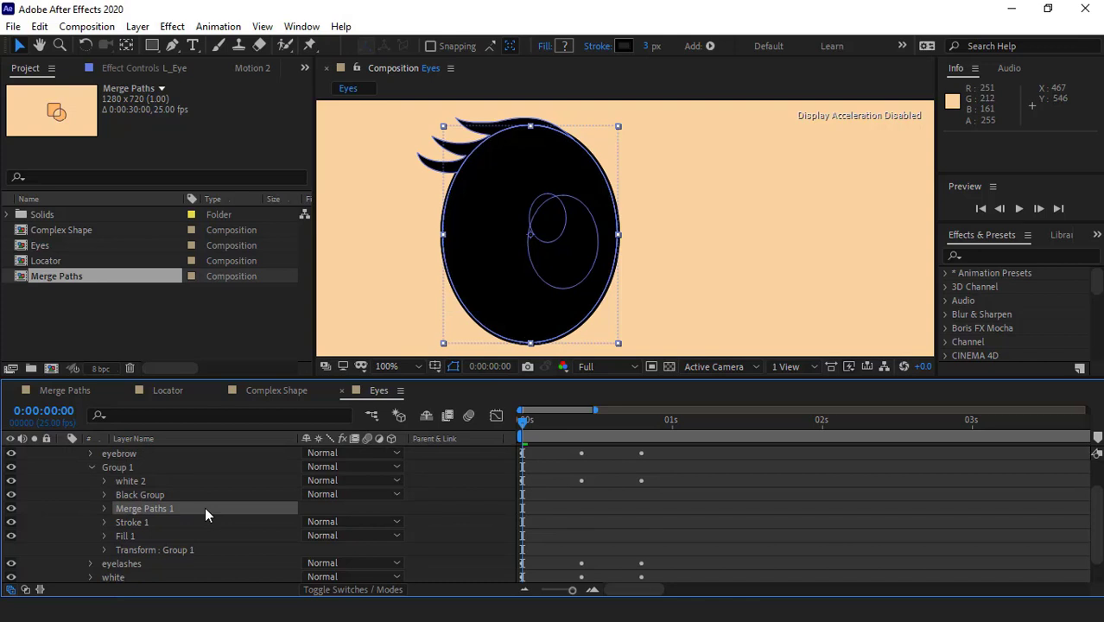
{"action": "left_click", "coordinate": [136, 522]}
{"action": "key", "text": "Delete"}
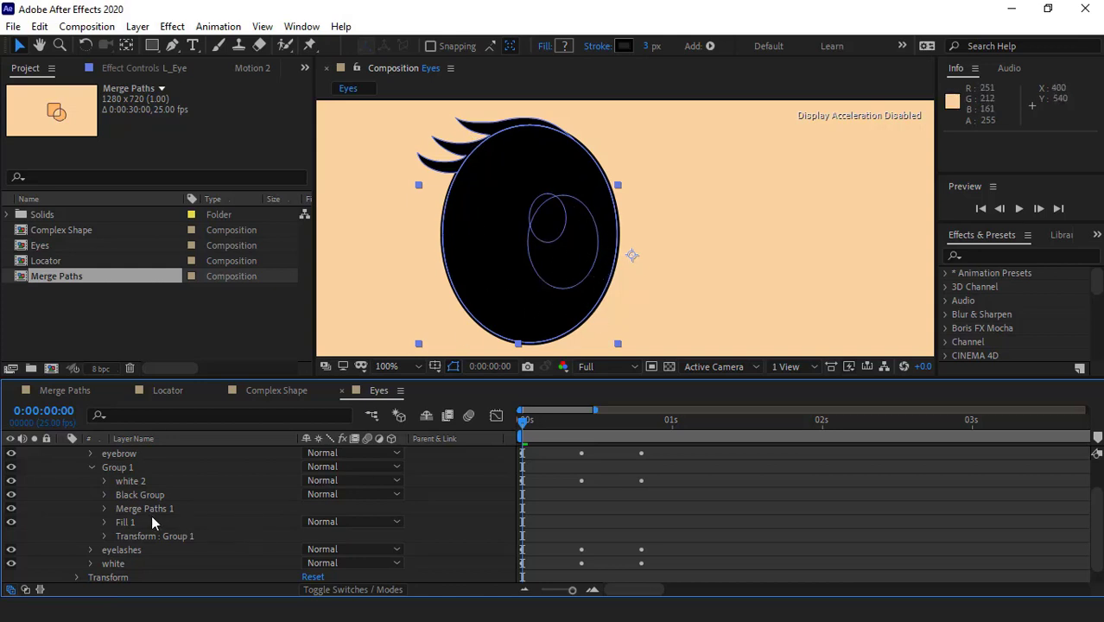
Set the Merge Paths mode of the group holding white 2 and Black Group to Intersect.
{"action": "left_click", "coordinate": [125, 507]}
{"action": "left_click", "coordinate": [106, 508]}
{"action": "left_click", "coordinate": [304, 524]}
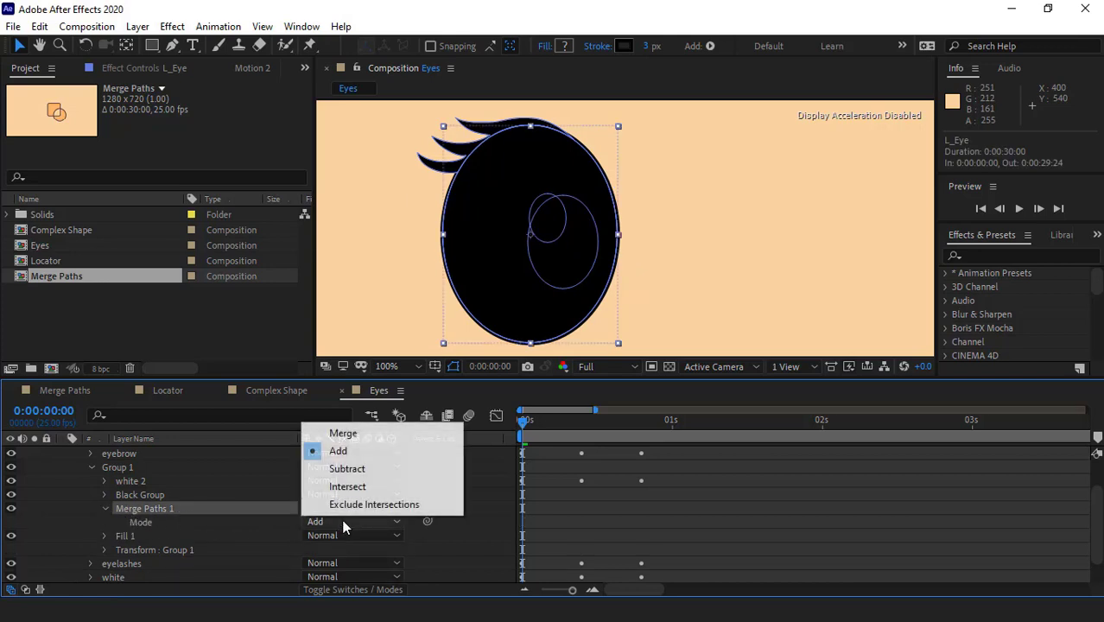
{"action": "left_click", "coordinate": [364, 481]}
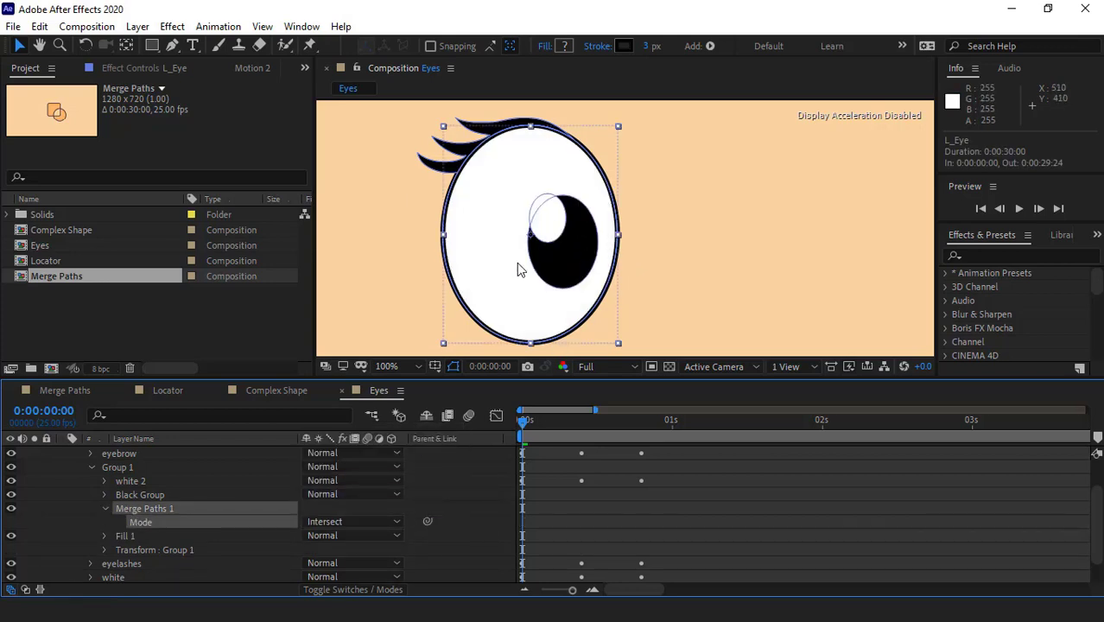
{"action": "left_click", "coordinate": [89, 513]}
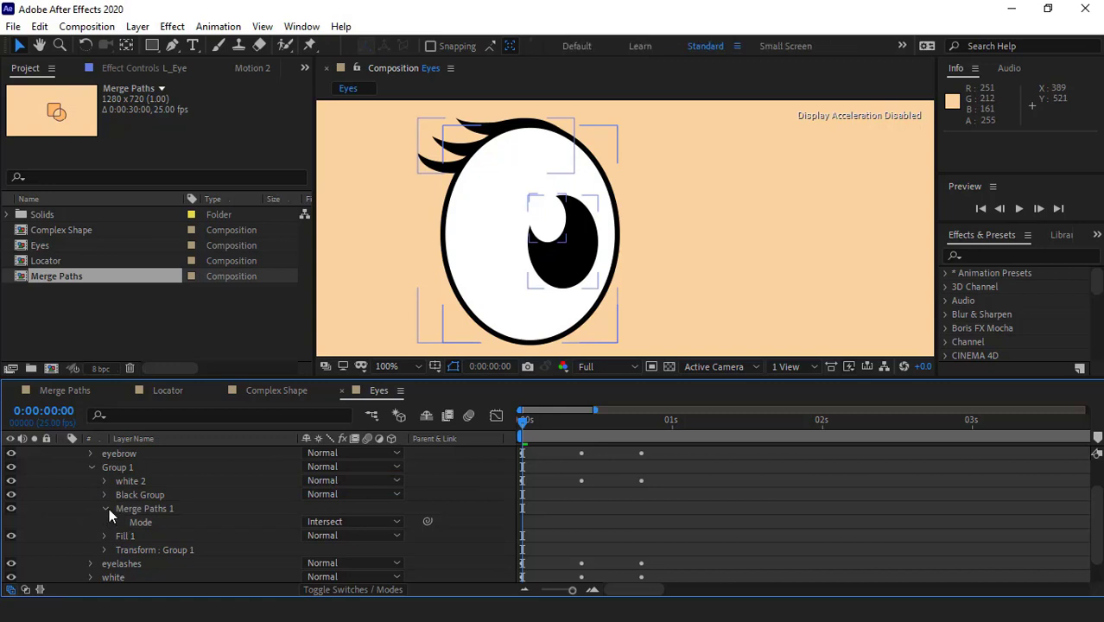
{"action": "left_click", "coordinate": [107, 506]}
Scrub through the left eye's blink to check how the intersected pupil behaves, and return to the first frame.
{"action": "left_click", "coordinate": [129, 494]}
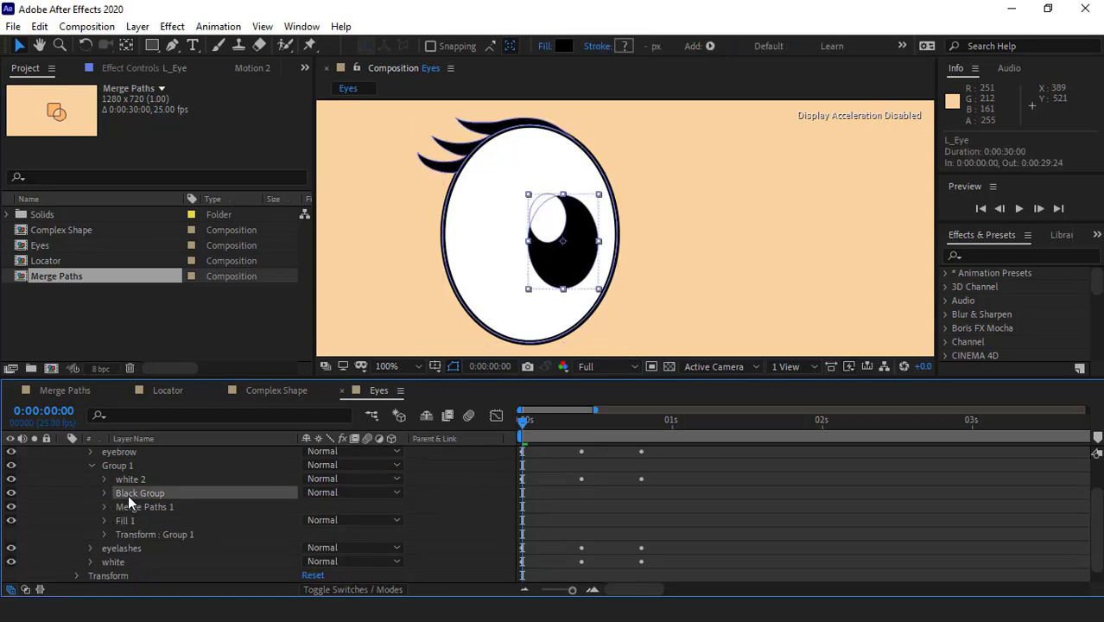
{"action": "mouse_move", "coordinate": [524, 430]}
{"action": "left_mouse_down"}
{"action": "mouse_move", "coordinate": [566, 435]}
{"action": "mouse_move", "coordinate": [532, 445]}
{"action": "mouse_move", "coordinate": [592, 426]}
{"action": "mouse_move", "coordinate": [558, 433]}
{"action": "mouse_move", "coordinate": [652, 438]}
{"action": "mouse_move", "coordinate": [509, 441]}
{"action": "left_mouse_up"}
{"action": "left_click", "coordinate": [532, 446]}
{"action": "left_click", "coordinate": [155, 507]}
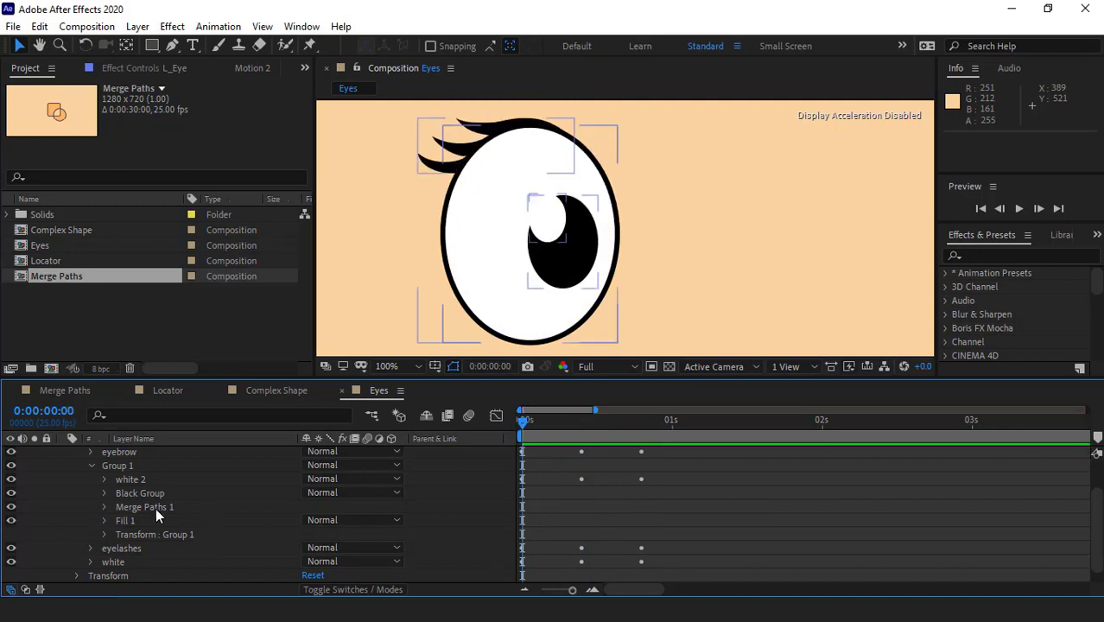
Try shifting the pupil horizontally inside the eye by setting Black Group's transform Position to -63.9, -8.1.
{"action": "left_click", "coordinate": [105, 492]}
{"action": "scroll", "coordinate": [164, 524], "scroll_direction": "down", "scroll_amount": 1}
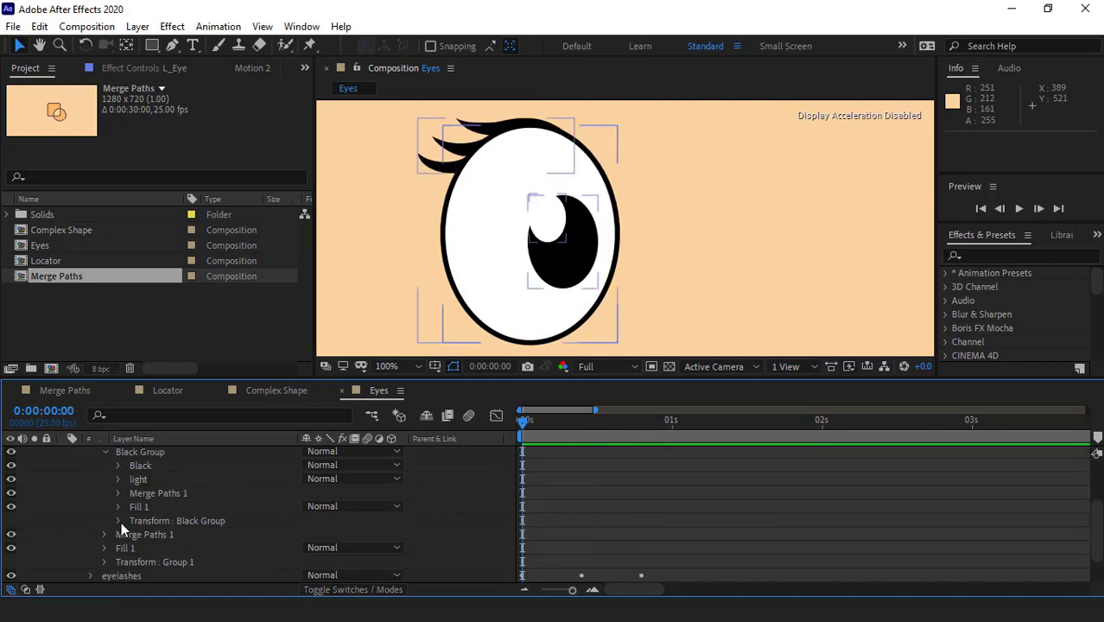
{"action": "left_click", "coordinate": [147, 453]}
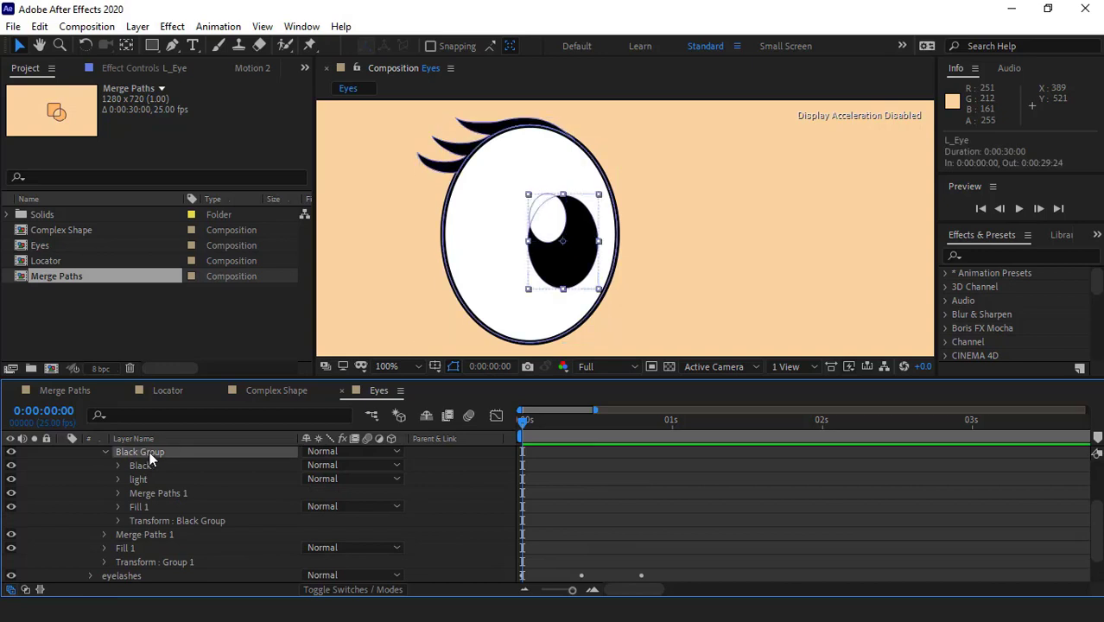
{"action": "left_click", "coordinate": [118, 520]}
{"action": "scroll", "coordinate": [129, 527], "scroll_direction": "down", "scroll_amount": 1}
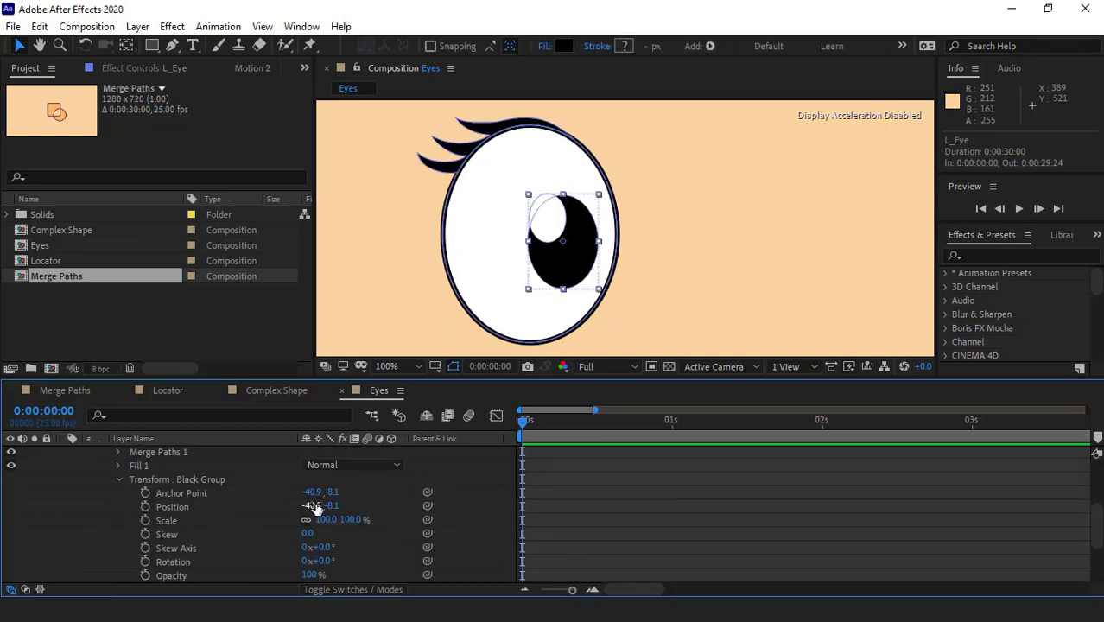
{"action": "mouse_move", "coordinate": [309, 506]}
{"action": "left_mouse_down"}
{"action": "mouse_move", "coordinate": [186, 509]}
{"action": "mouse_move", "coordinate": [346, 520]}
{"action": "mouse_move", "coordinate": [277, 518]}
{"action": "mouse_move", "coordinate": [332, 520]}
{"action": "mouse_move", "coordinate": [320, 524]}
{"action": "left_mouse_up"}
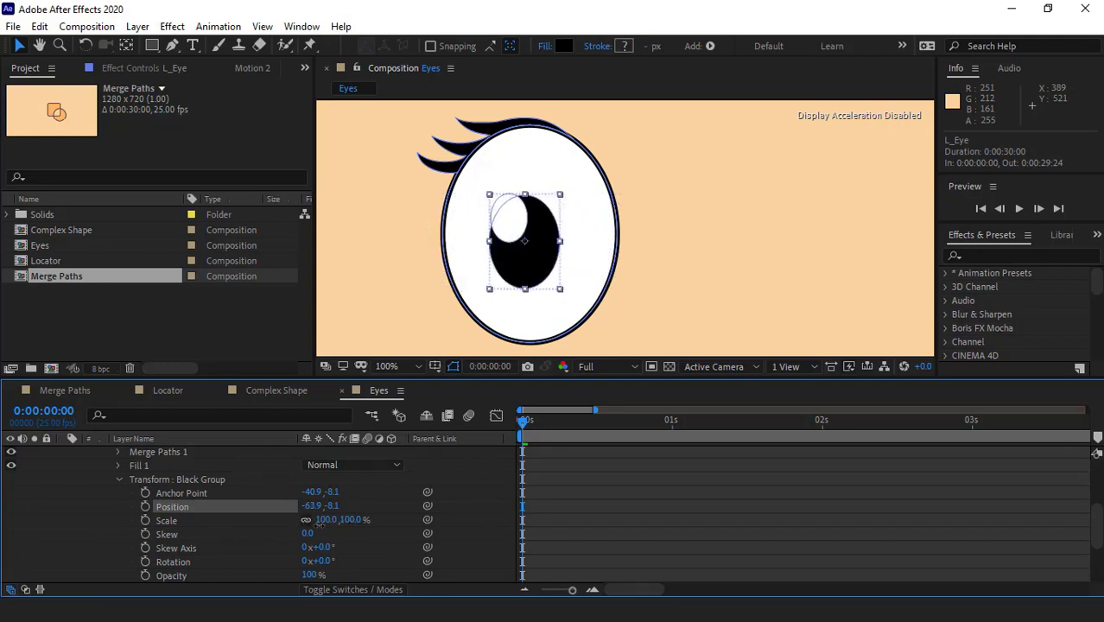
{"action": "left_click", "coordinate": [119, 479]}
{"action": "left_click", "coordinate": [103, 484]}
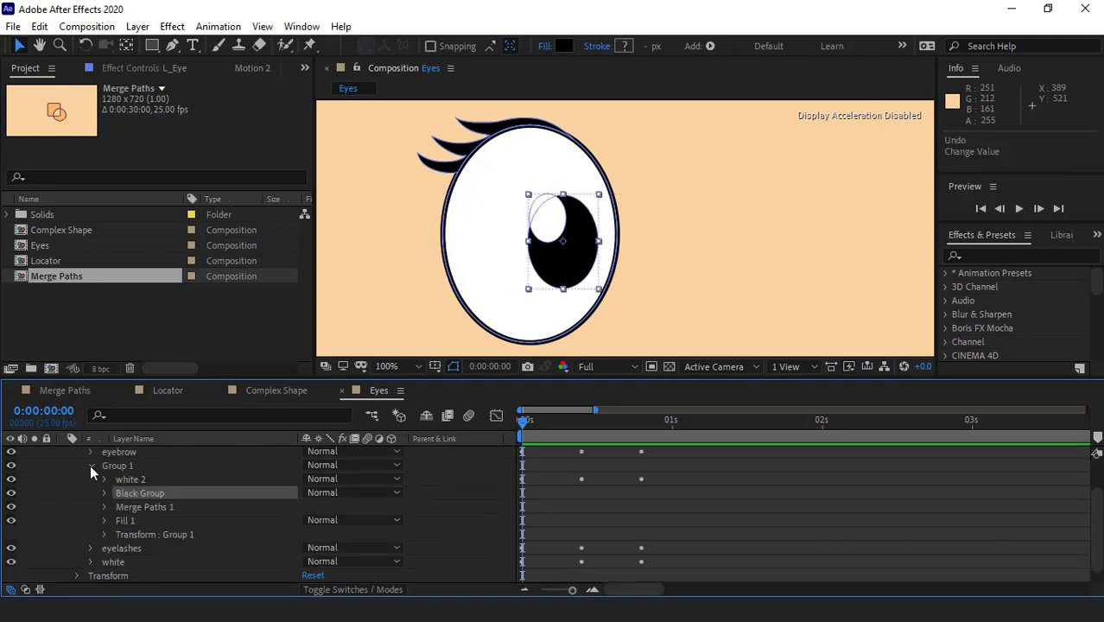
Collapse the left eye's contents and play the blink from the first frame with both eyes in view.
{"action": "left_click", "coordinate": [90, 464]}
{"action": "key", "text": "u"}
{"action": "key", "text": "comma"}
{"action": "key", "text": "comma"}
{"action": "key", "text": "space"}
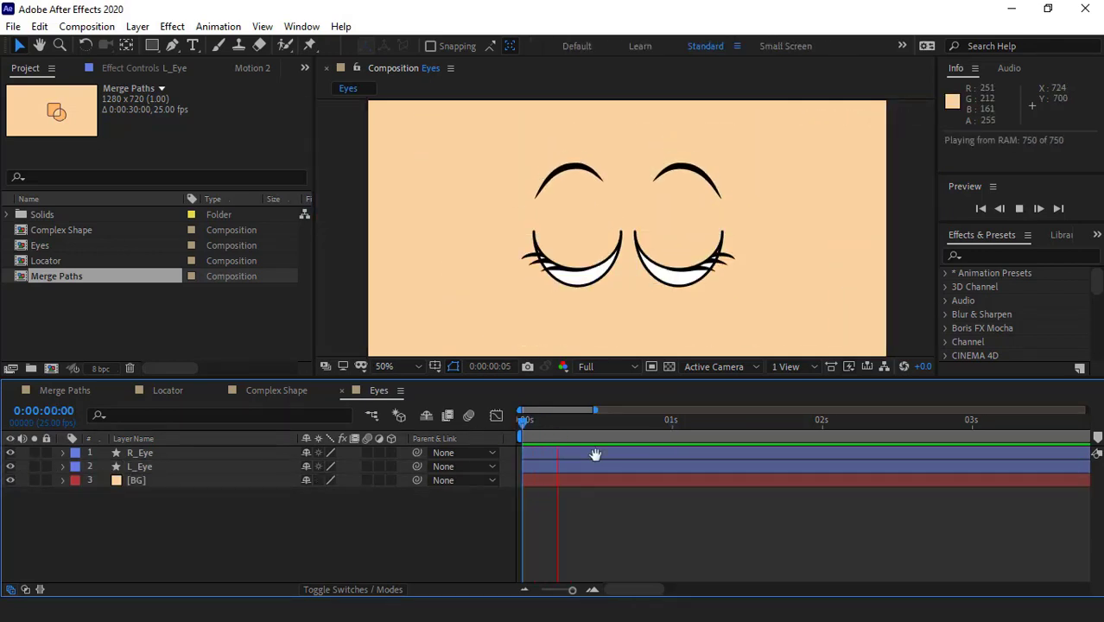
{"action": "left_click", "coordinate": [680, 196]}
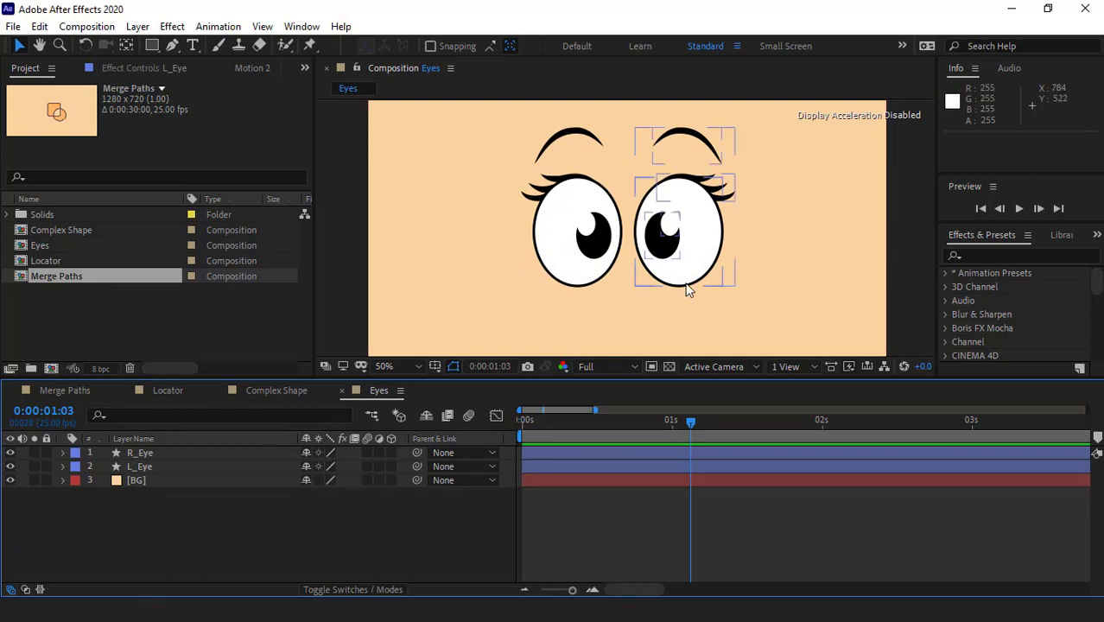
{"action": "left_click", "coordinate": [546, 217]}
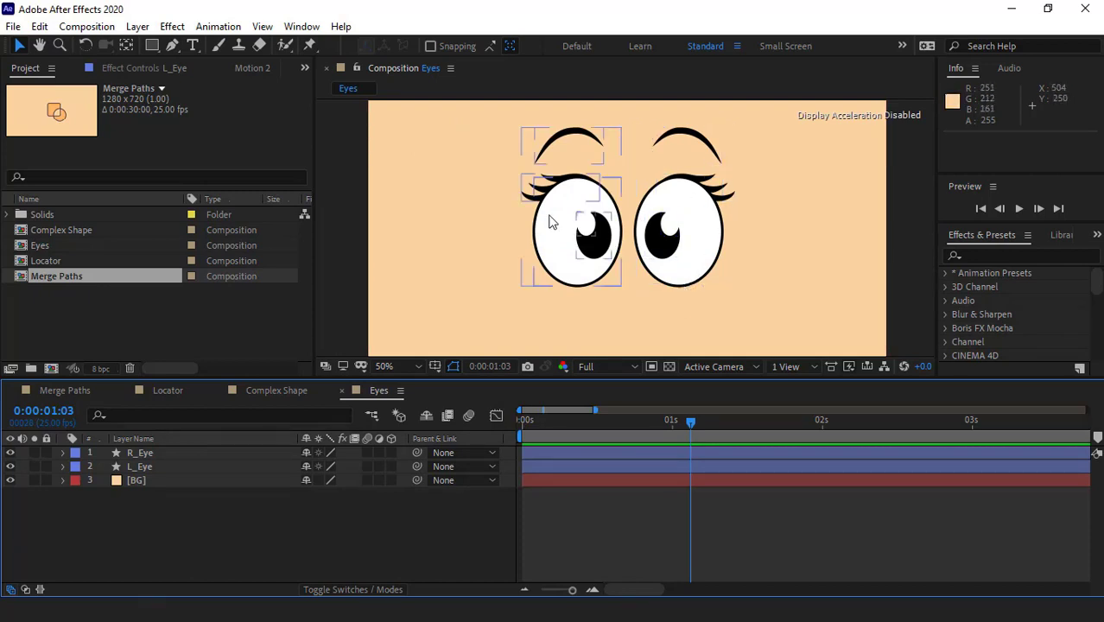
{"action": "left_click", "coordinate": [640, 324]}
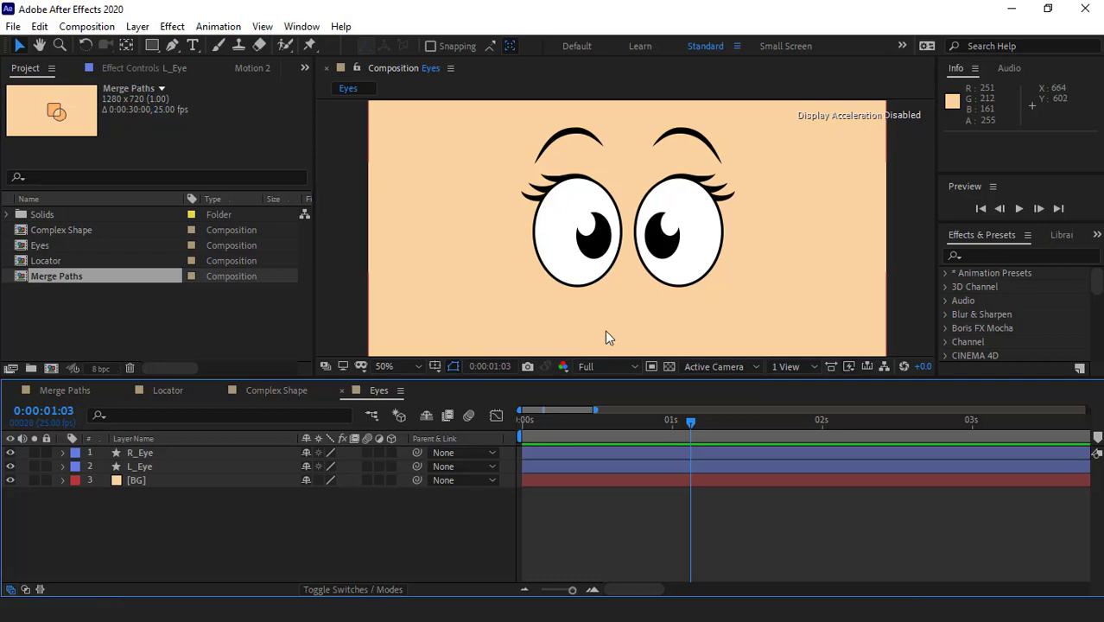
{"action": "left_click_drag", "start_coordinate": [556, 419], "coordinate": [511, 423]}
{"action": "key", "text": "space"}
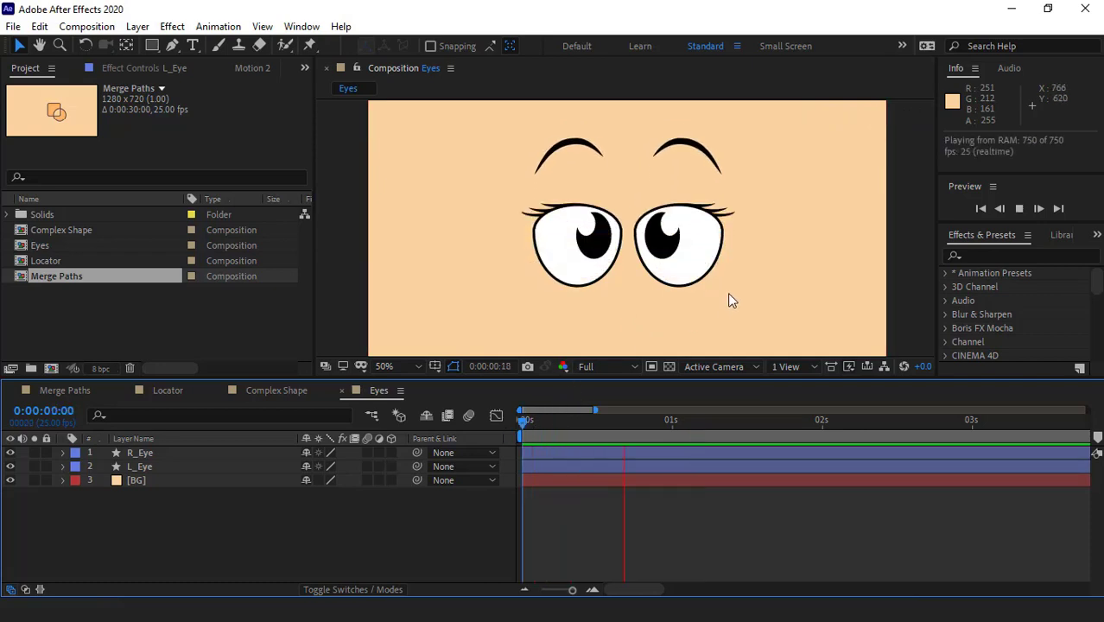